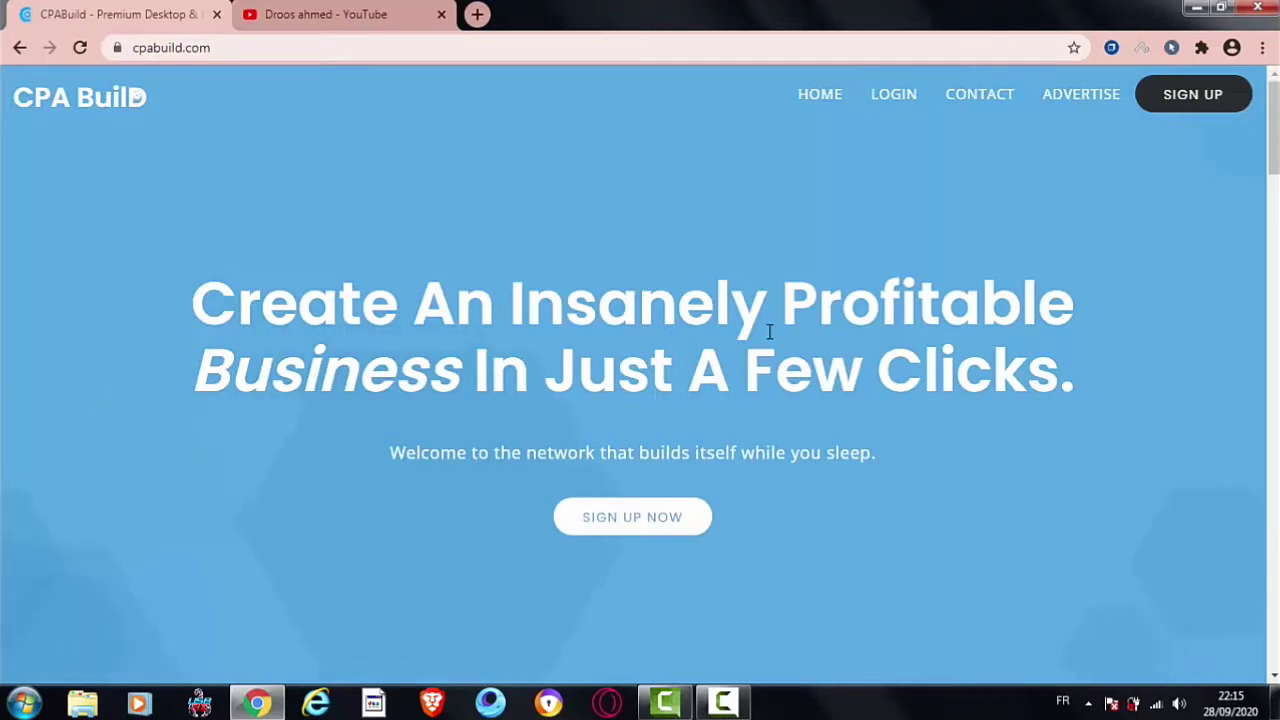
Step: Search 'cp' in a new tab, open the CPA Build first result, and close the original tab
{"action": "triple_click", "coordinate": [770, 332]}
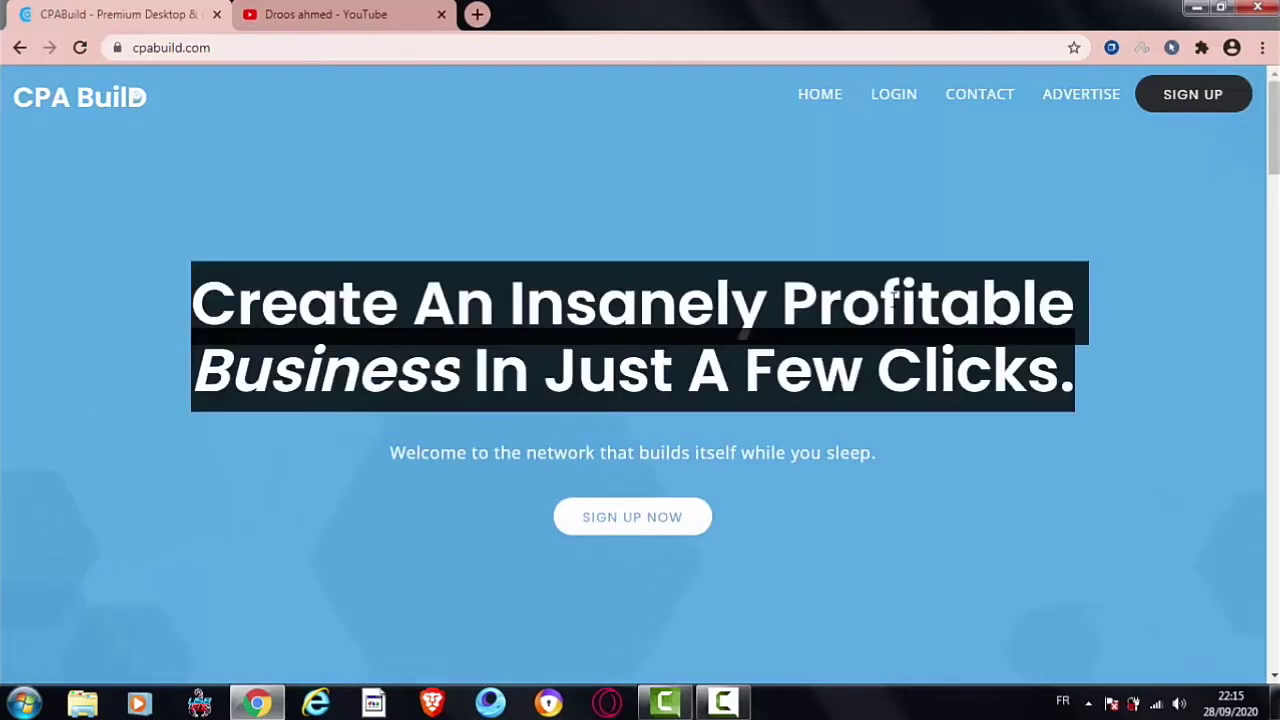
{"action": "left_click", "coordinate": [893, 300]}
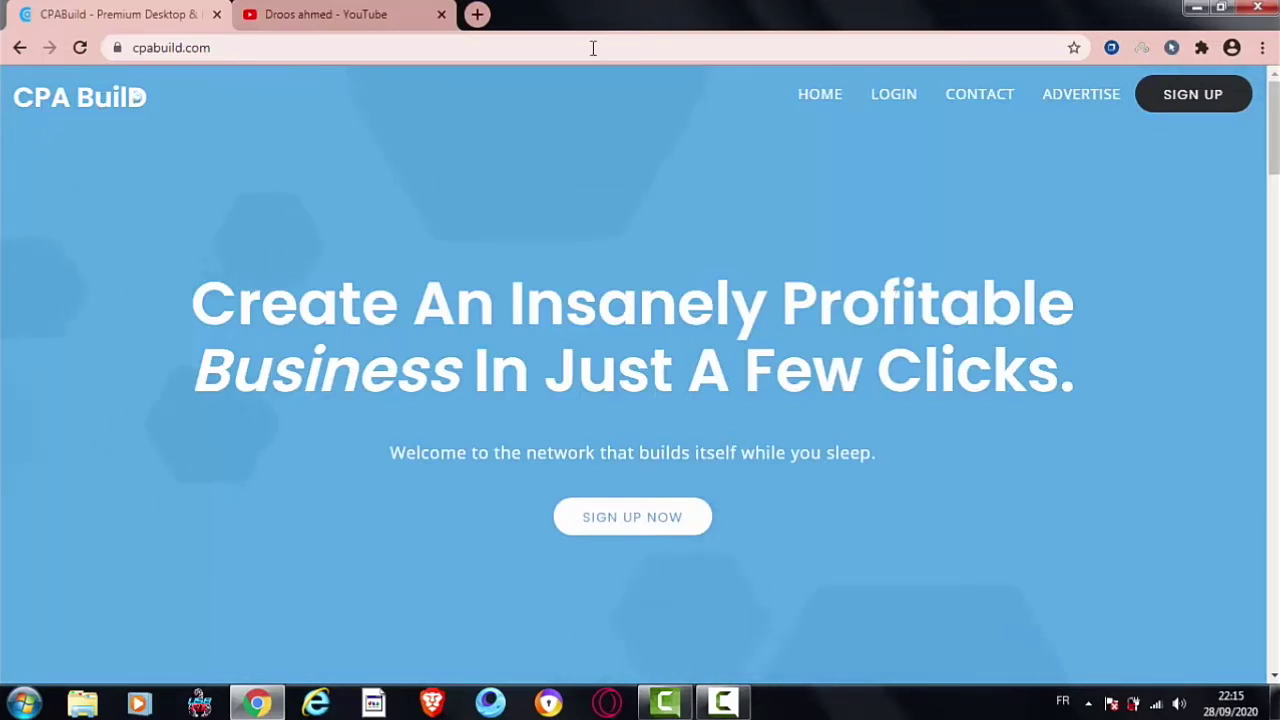
{"action": "left_click", "coordinate": [477, 14]}
{"action": "type", "text": "c"}
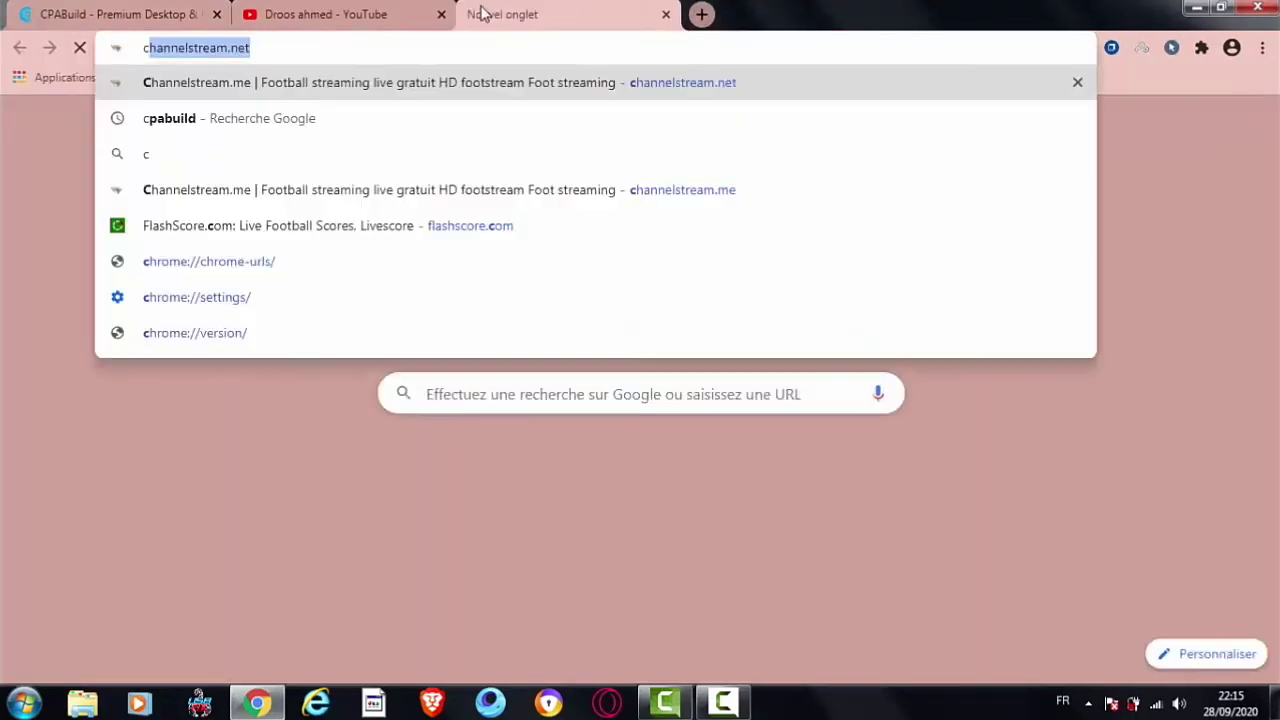
{"action": "type", "text": "p"}
{"action": "key", "text": "Return"}
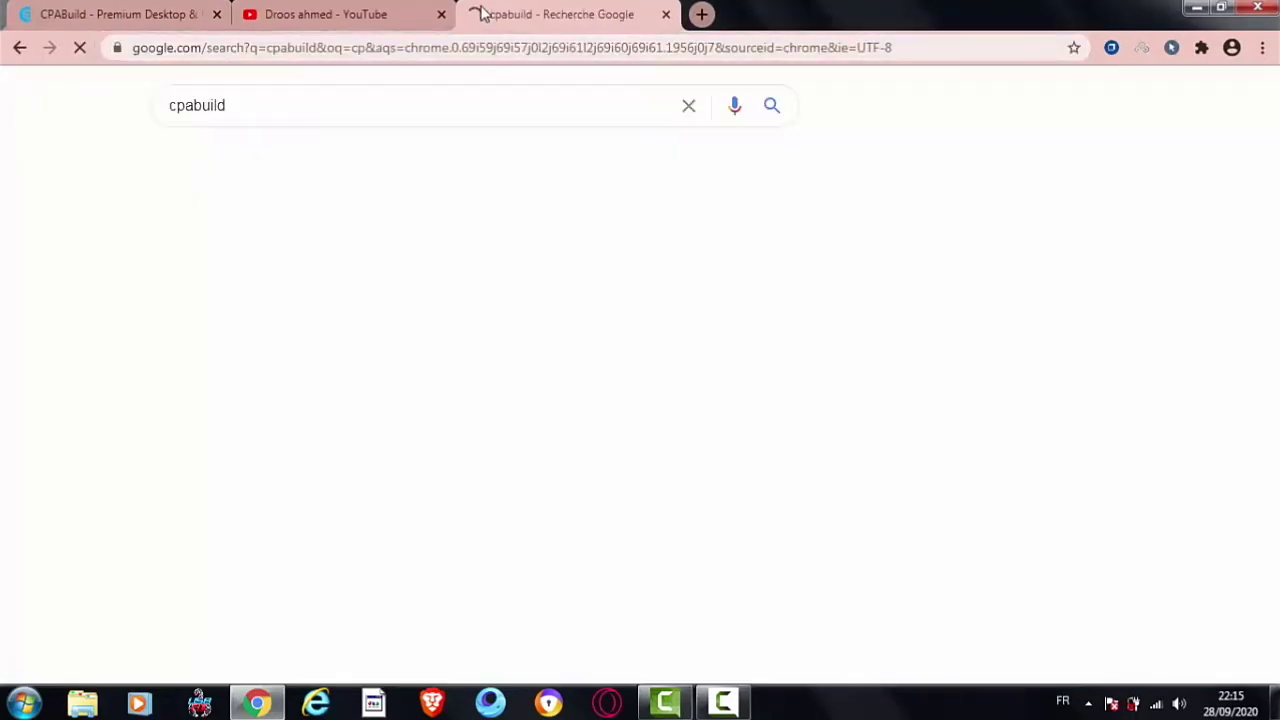
{"action": "left_click", "coordinate": [326, 270]}
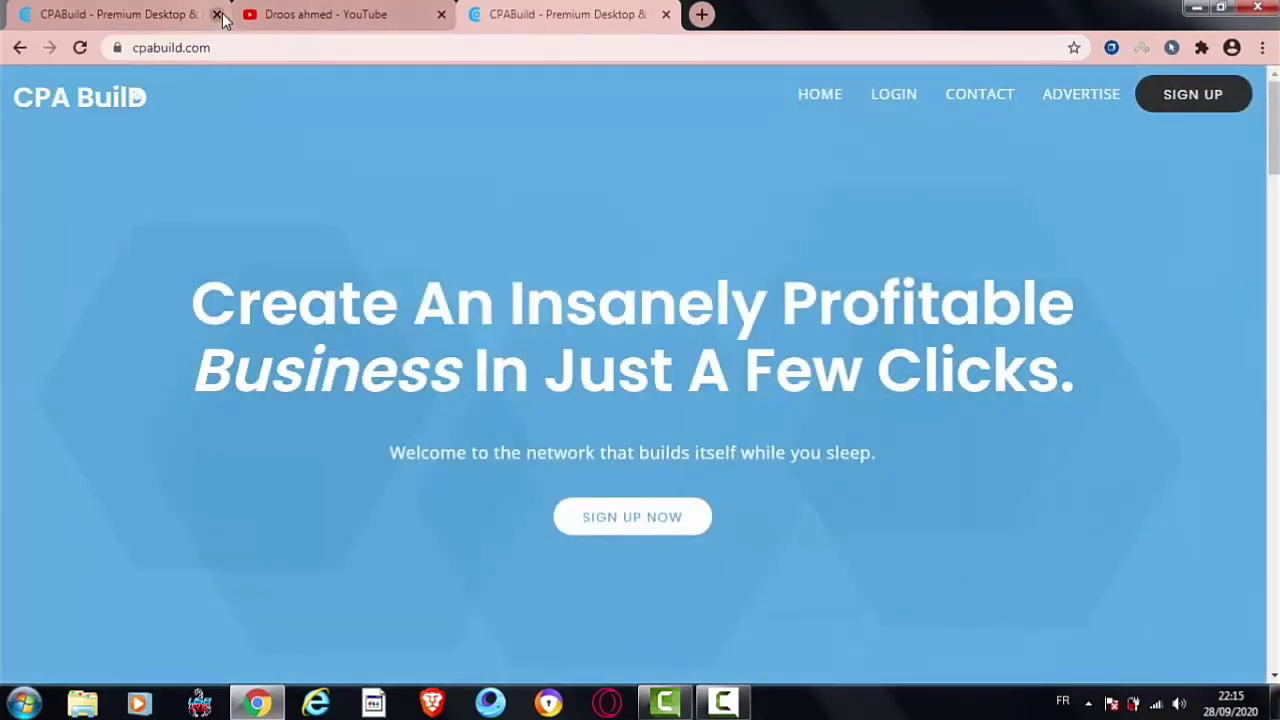
{"action": "left_click", "coordinate": [217, 15]}
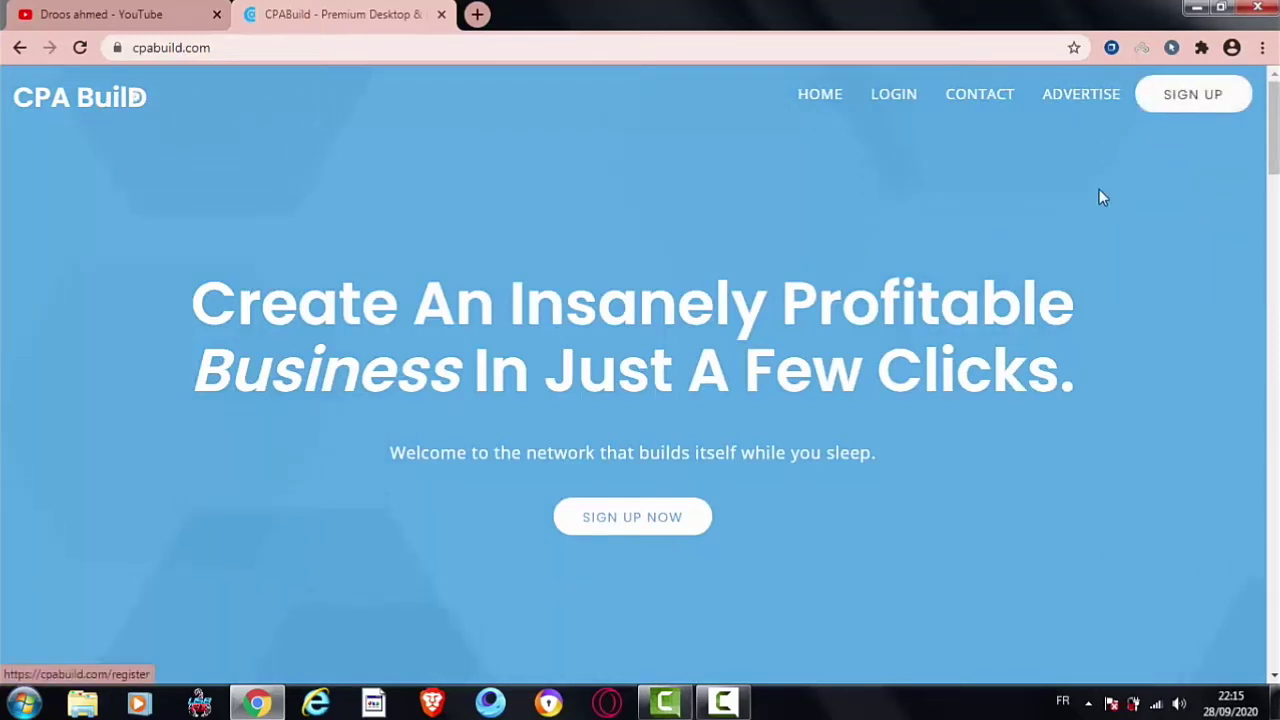
Step: Open the Sign Up form and look over its name and Country fields
{"action": "left_click", "coordinate": [1183, 100]}
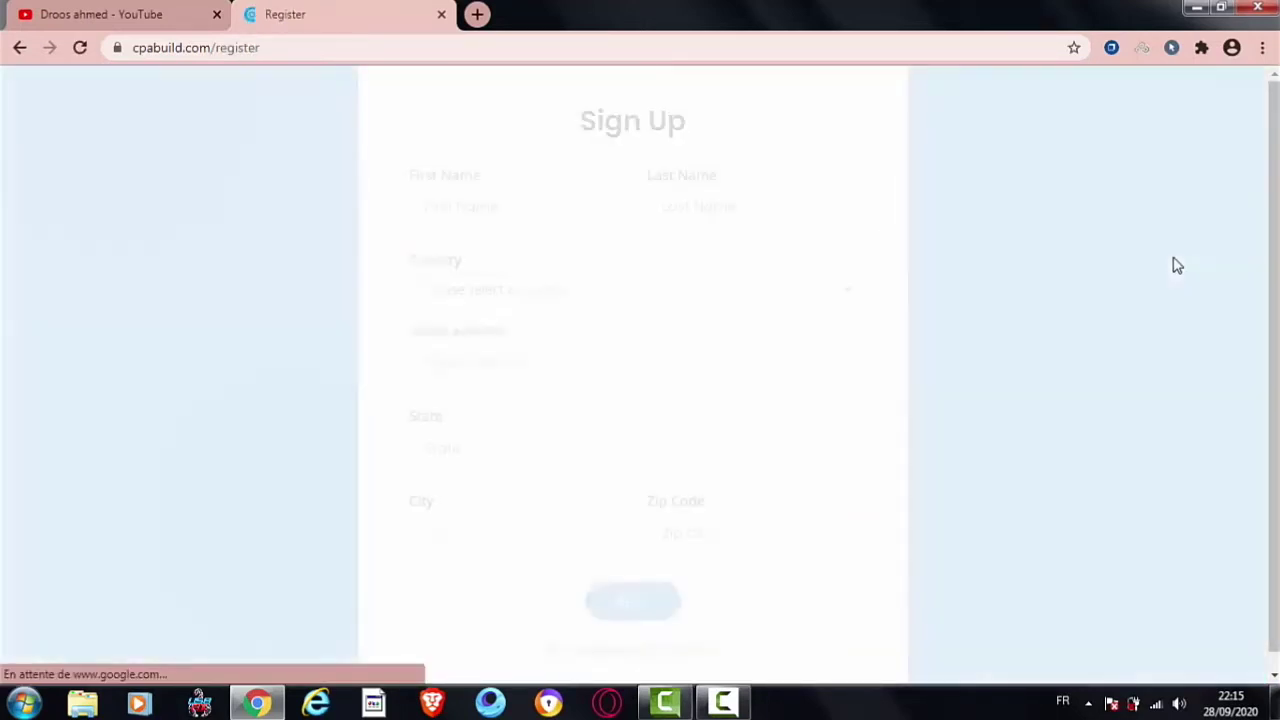
{"action": "scroll", "coordinate": [1200, 190], "scroll_direction": "down", "scroll_amount": 1}
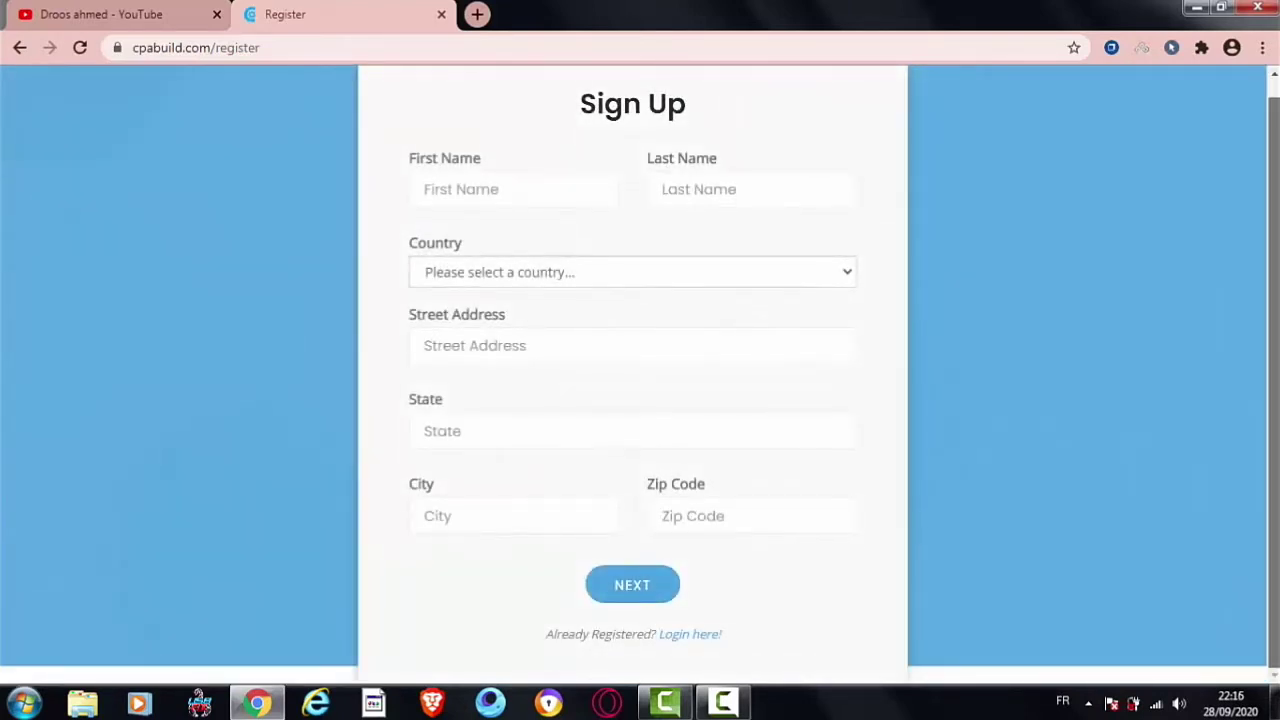
{"action": "left_click_drag", "start_coordinate": [480, 163], "coordinate": [408, 163]}
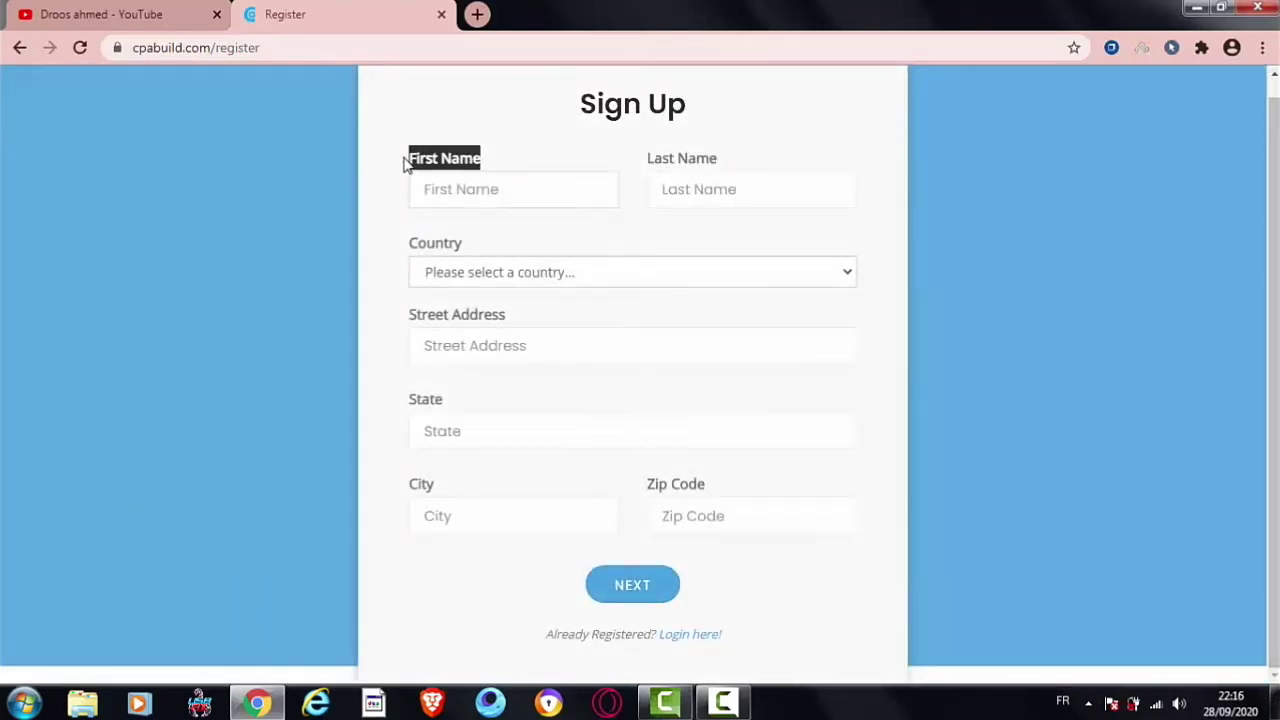
{"action": "left_click_drag", "start_coordinate": [686, 162], "coordinate": [648, 160]}
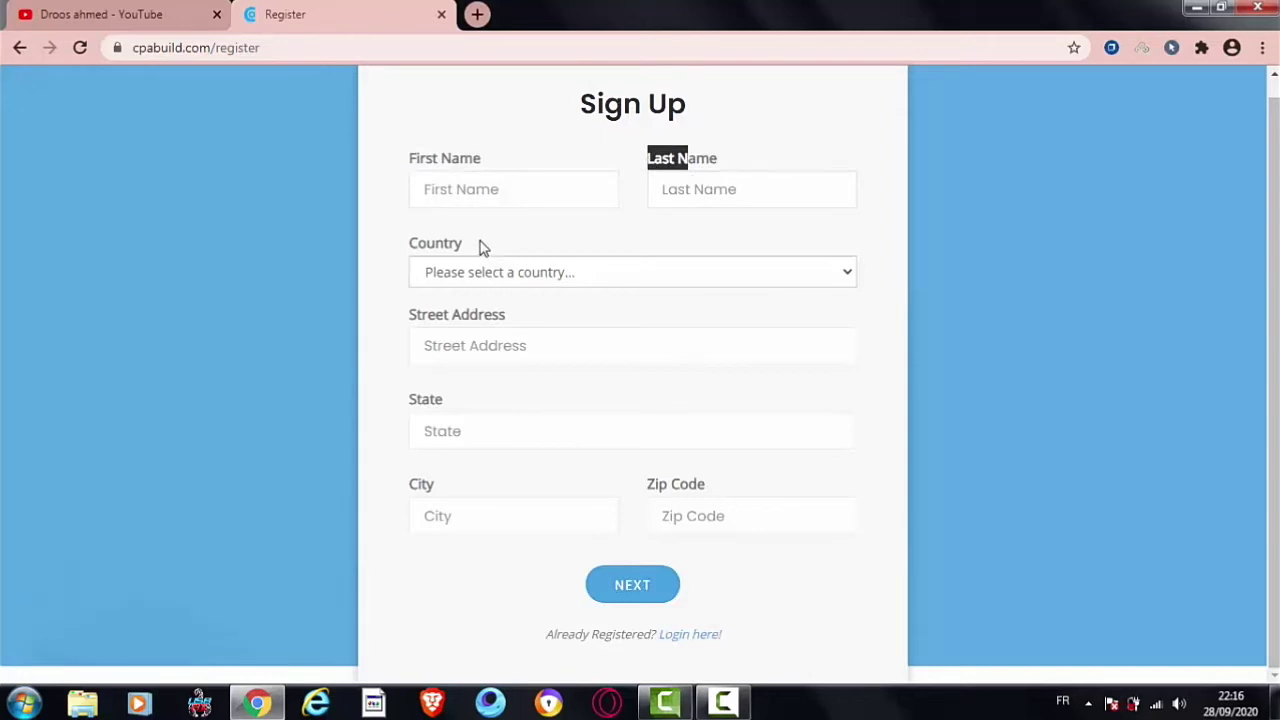
{"action": "left_click_drag", "start_coordinate": [478, 248], "coordinate": [428, 272]}
{"action": "left_click", "coordinate": [428, 272]}
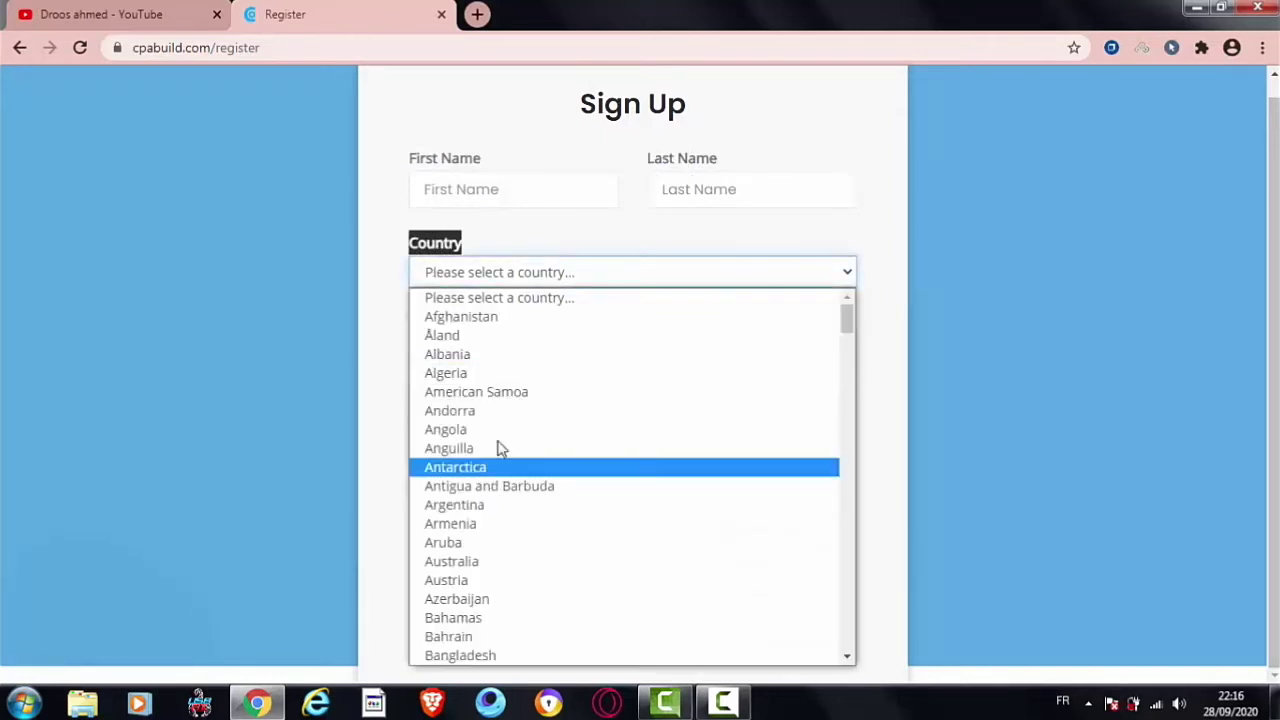
{"action": "left_click", "coordinate": [387, 331]}
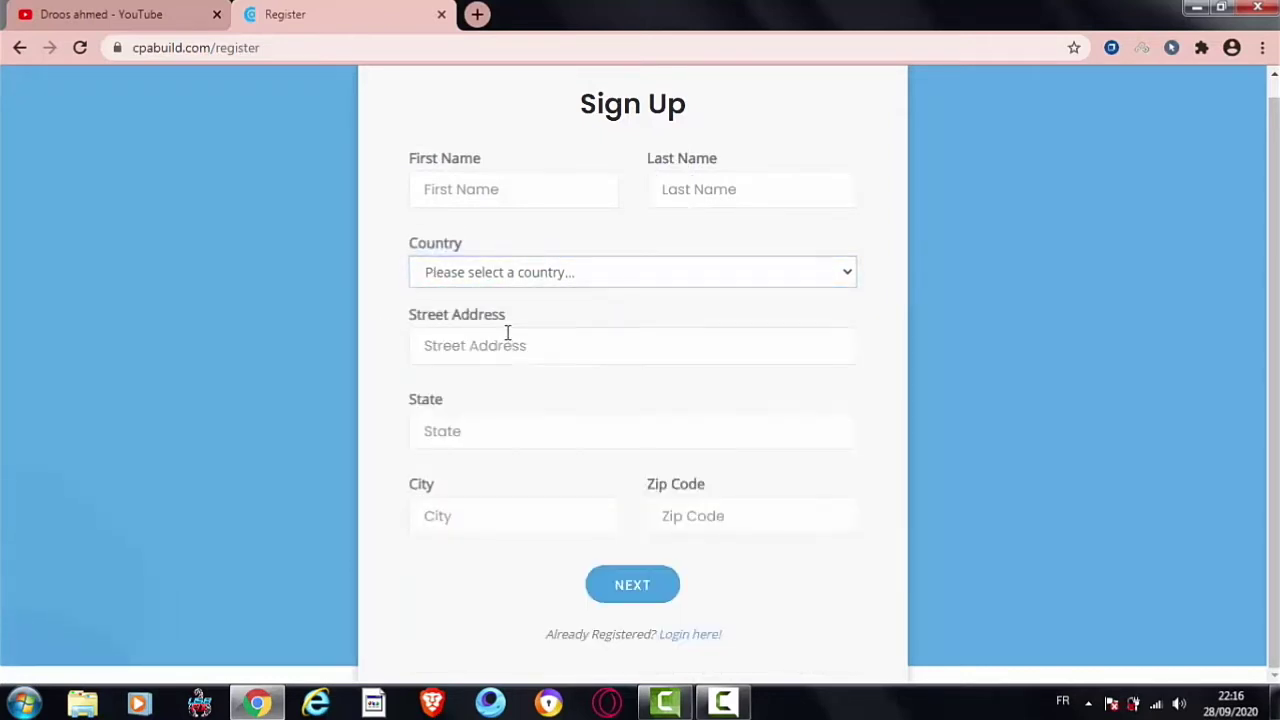
Step: Enter '55' in the Street Address field and move to First Name
{"action": "left_click_drag", "start_coordinate": [507, 318], "coordinate": [411, 318]}
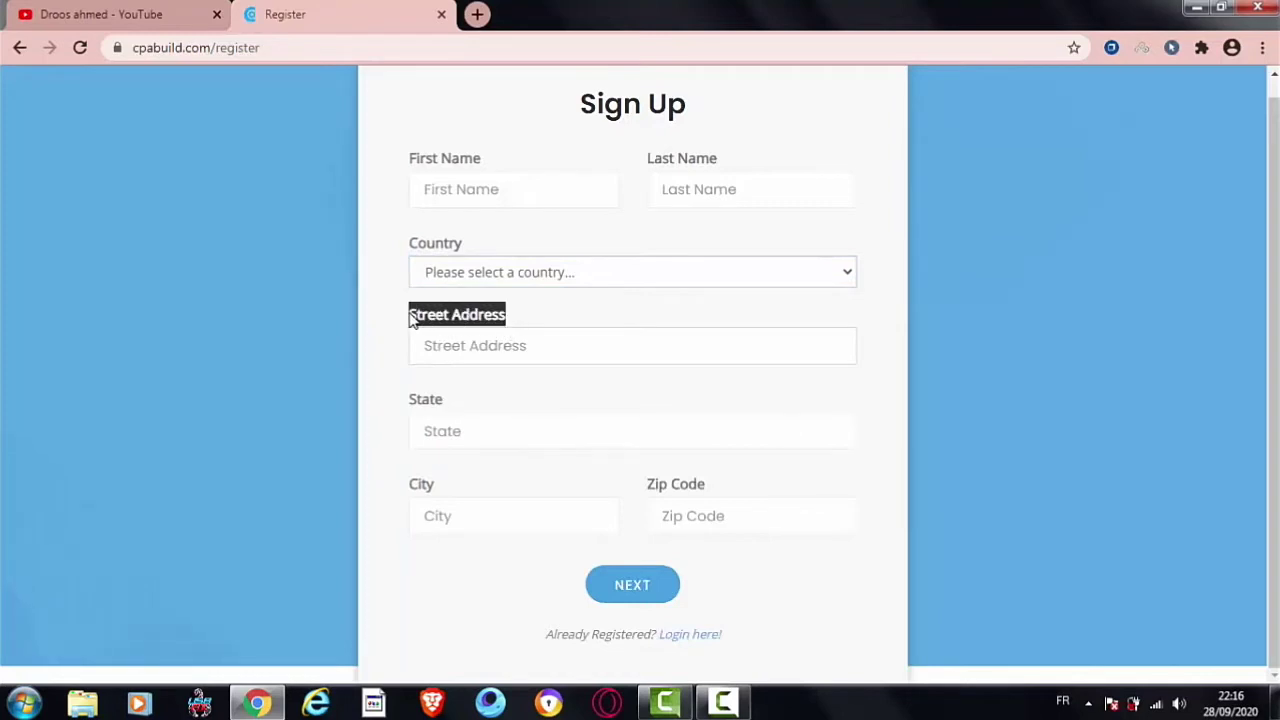
{"action": "left_click", "coordinate": [455, 350]}
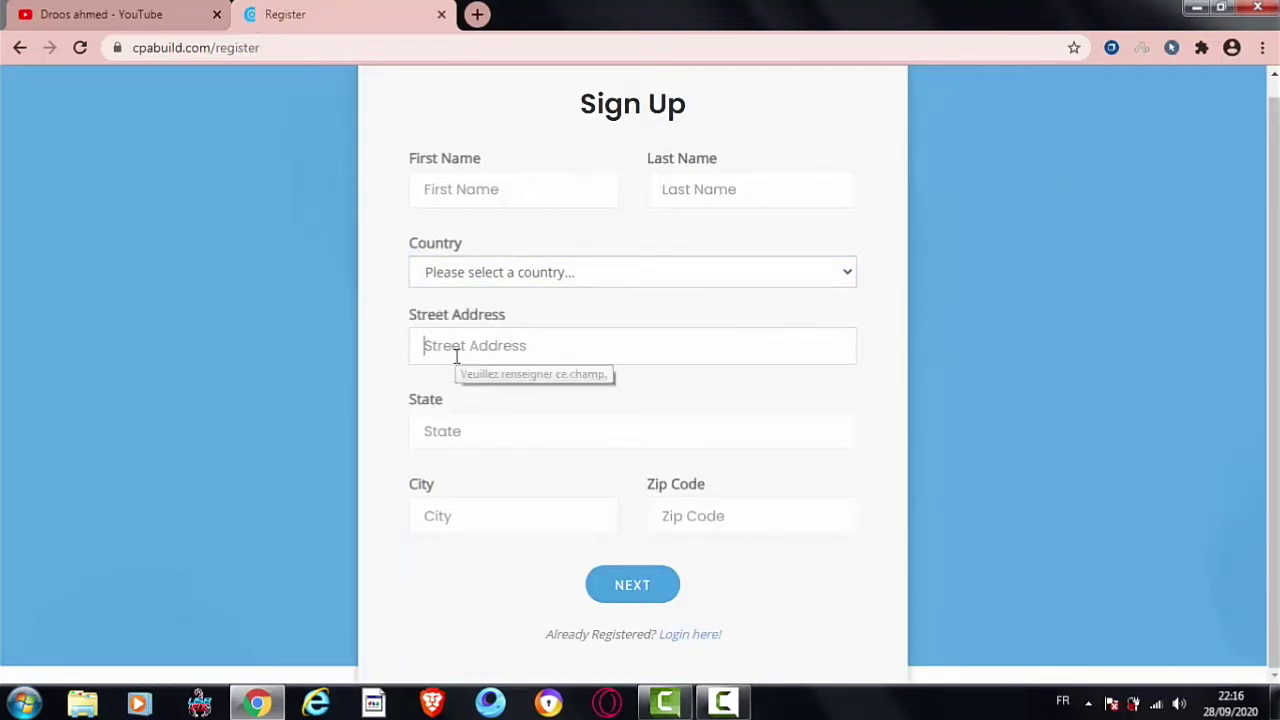
{"action": "type", "text": "55 rue ........."}
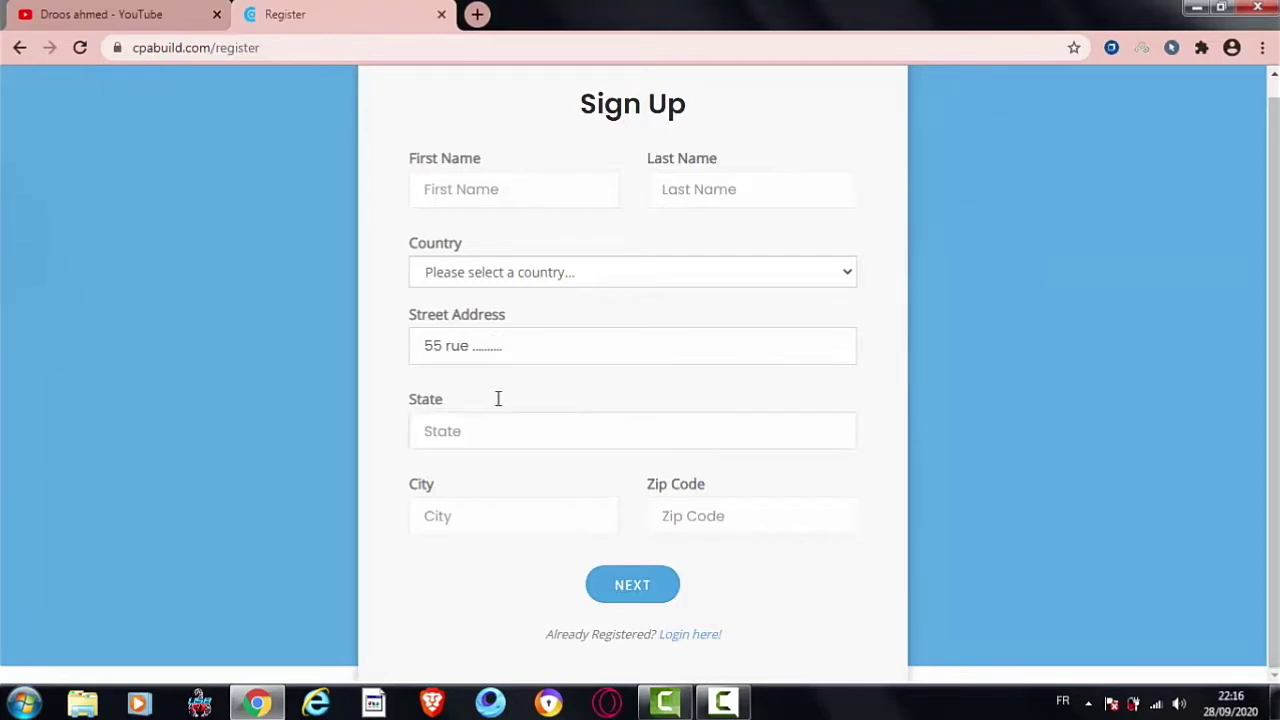
{"action": "left_click", "coordinate": [494, 194]}
Step: Enter a first and last name and choose Tunisia as the country
{"action": "type", "text": "hhhjhj"}
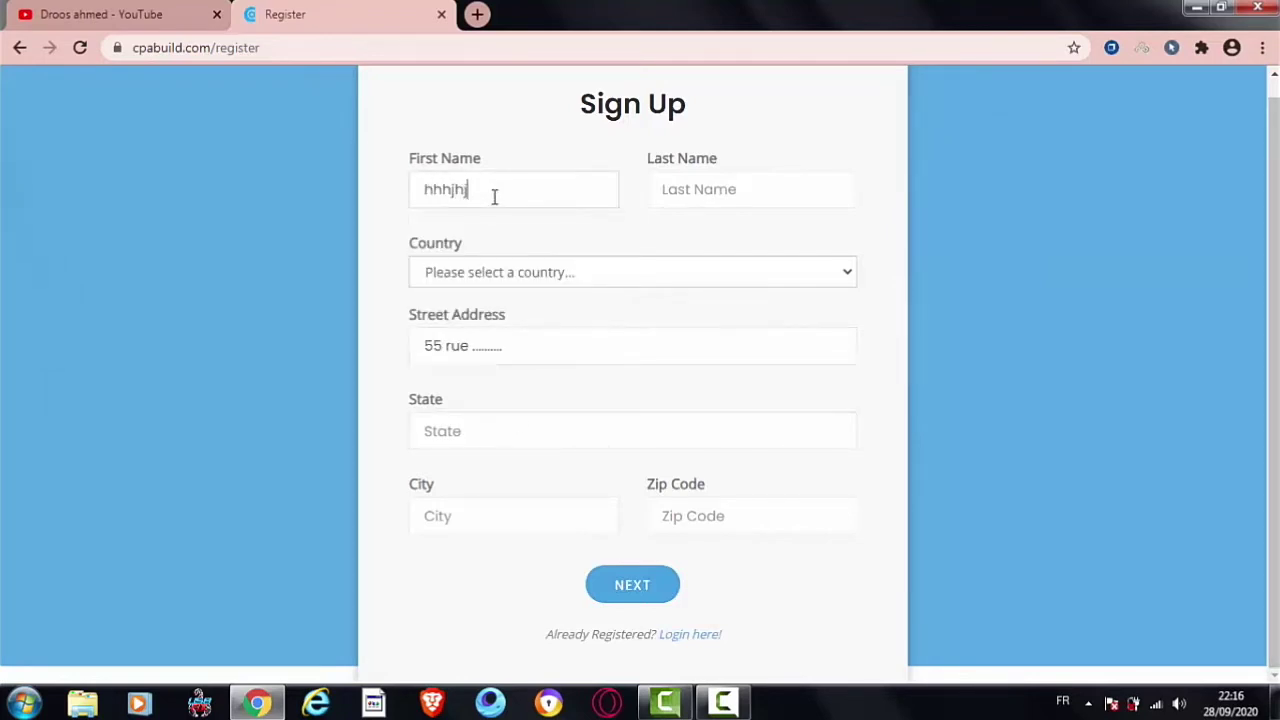
{"action": "left_click", "coordinate": [663, 194]}
{"action": "type", "text": "jjjnnnn"}
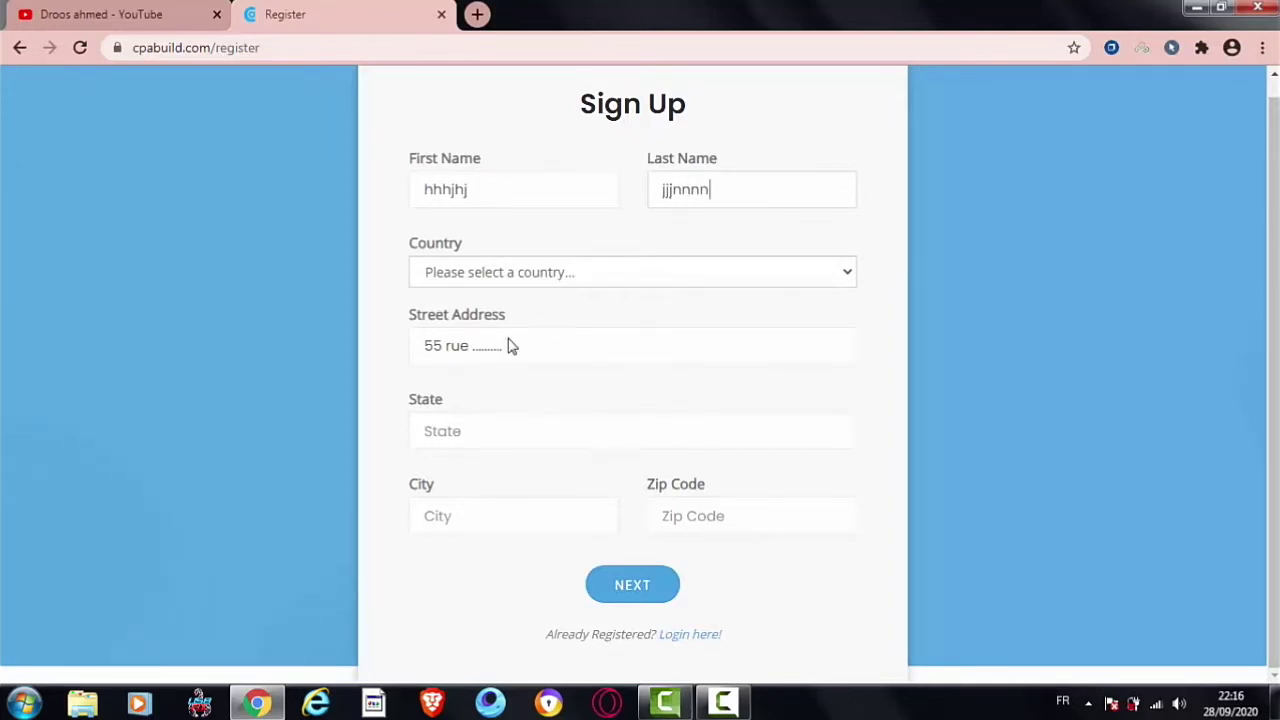
{"action": "left_click", "coordinate": [546, 268]}
{"action": "key", "text": "t"}
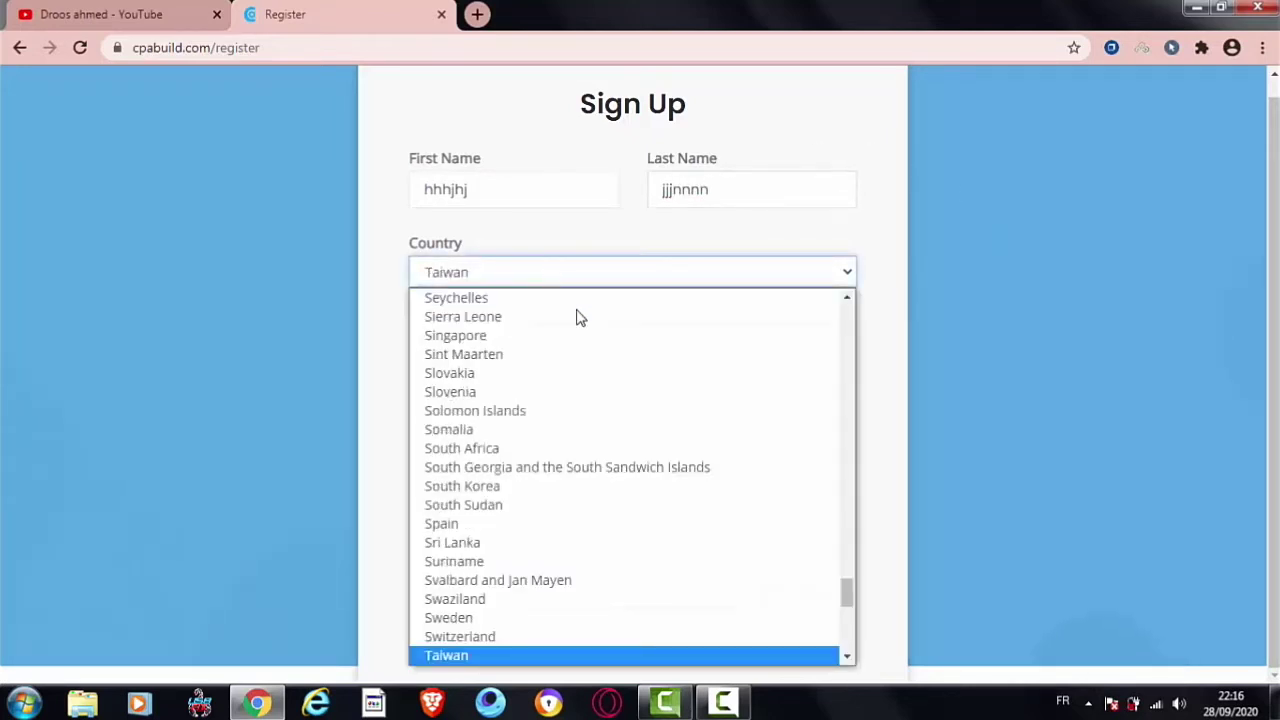
{"action": "left_click_drag", "start_coordinate": [848, 661], "coordinate": [848, 661]}
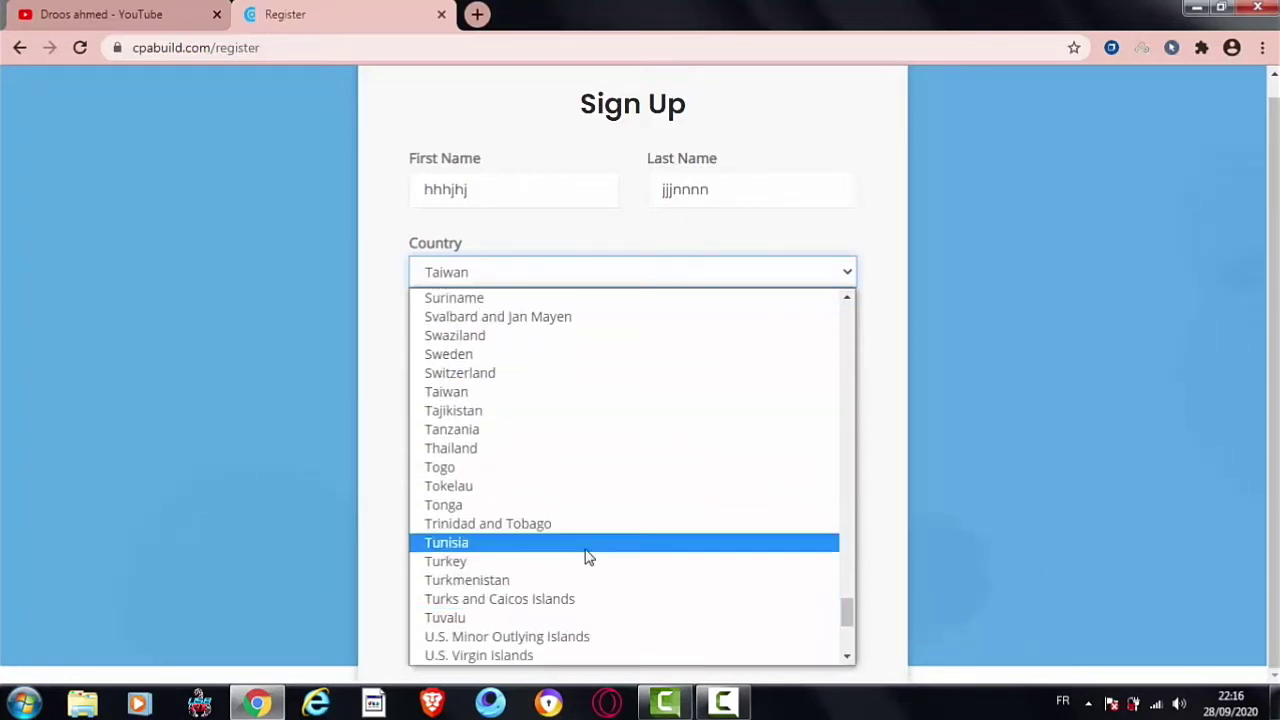
{"action": "left_click", "coordinate": [534, 543]}
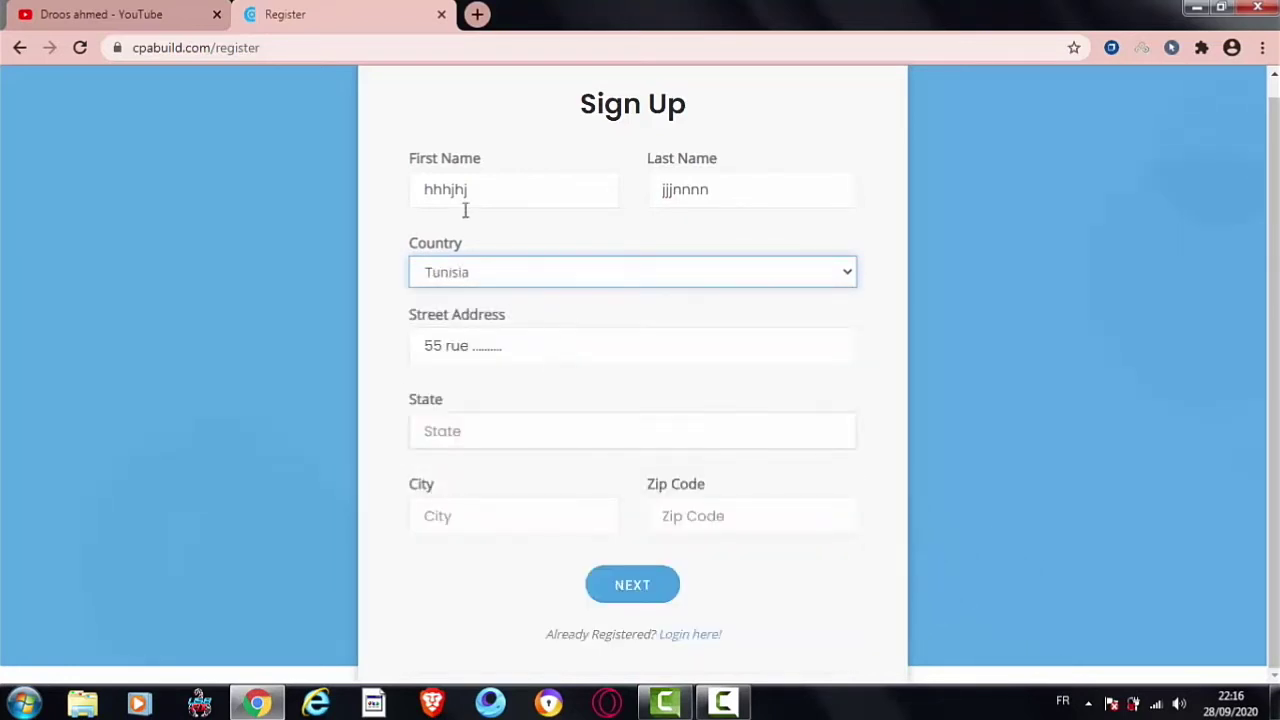
Step: Fill State and City with the saved 'jendouba' entries
{"action": "left_click_drag", "start_coordinate": [486, 162], "coordinate": [404, 157]}
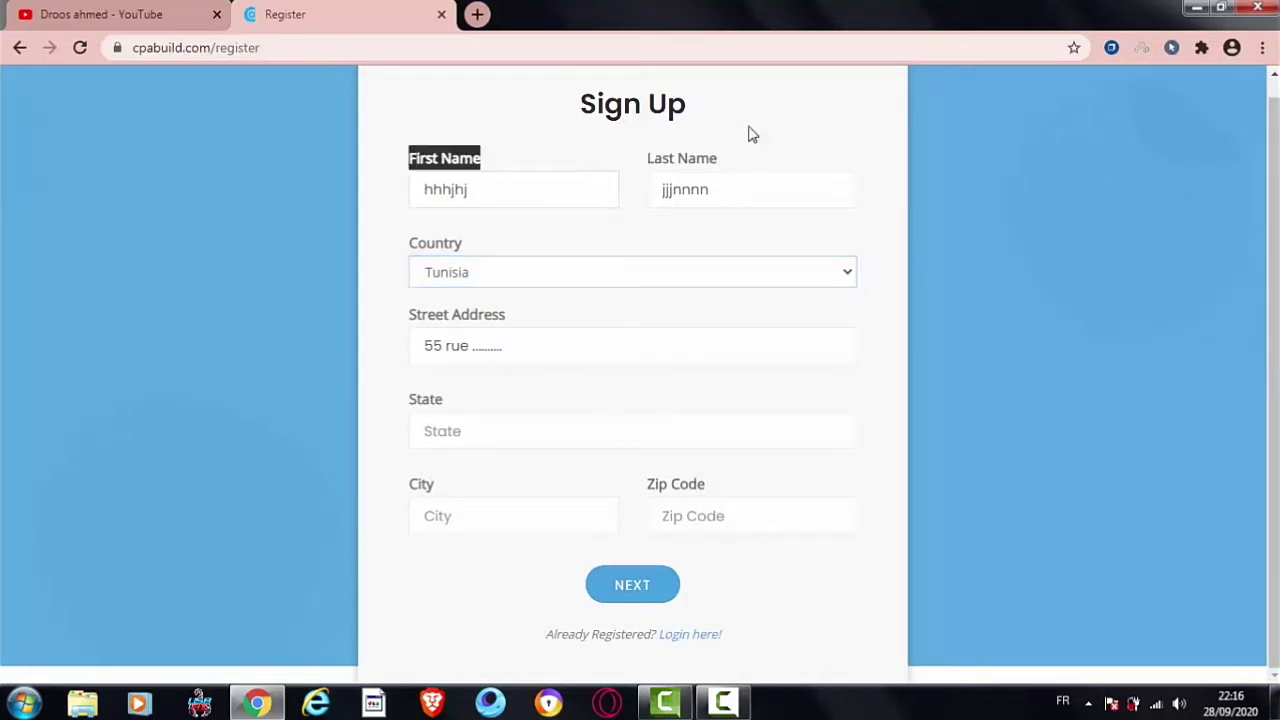
{"action": "left_click_drag", "start_coordinate": [729, 160], "coordinate": [634, 163]}
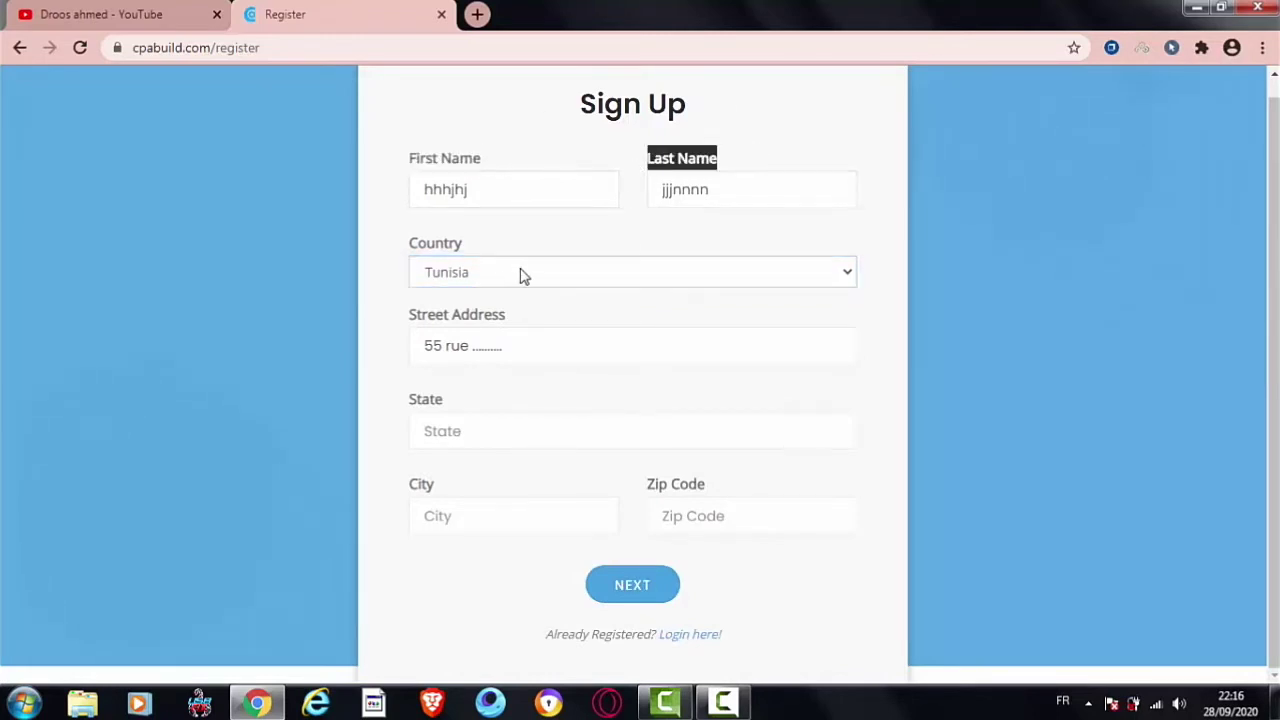
{"action": "left_click_drag", "start_coordinate": [508, 320], "coordinate": [406, 326]}
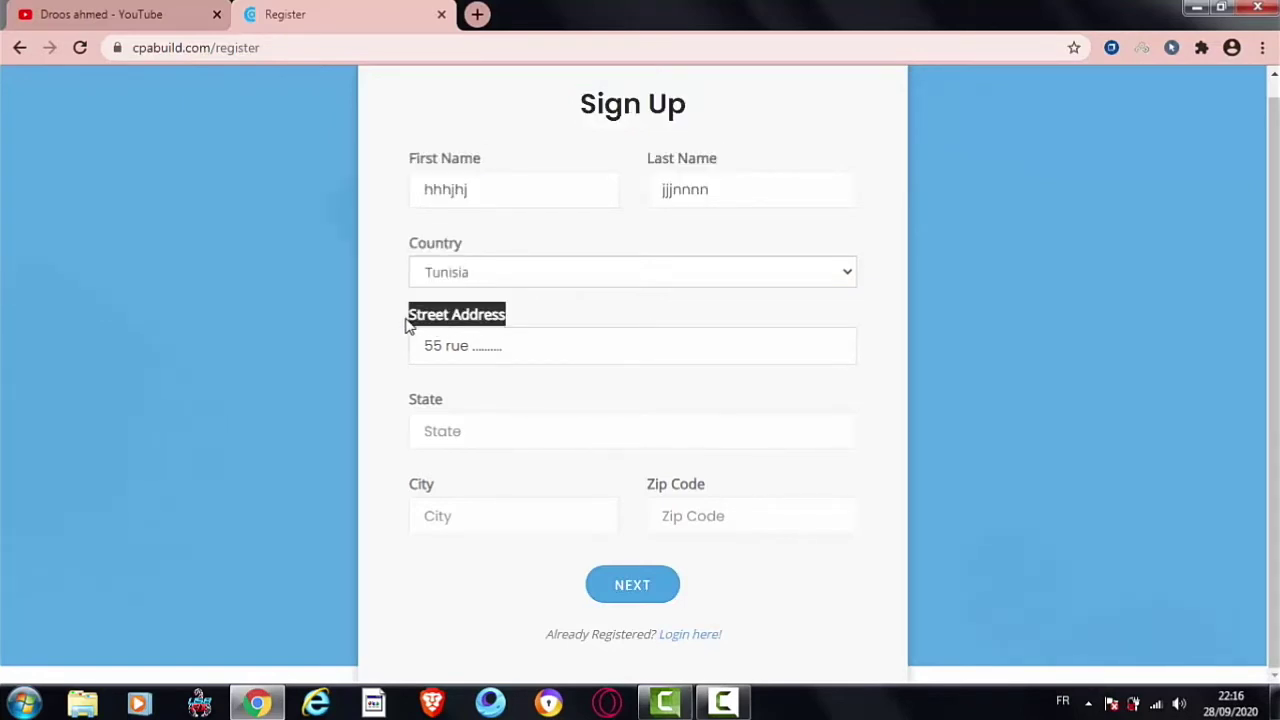
{"action": "left_click_drag", "start_coordinate": [446, 400], "coordinate": [441, 440]}
{"action": "left_click", "coordinate": [442, 440]}
{"action": "left_click", "coordinate": [448, 478]}
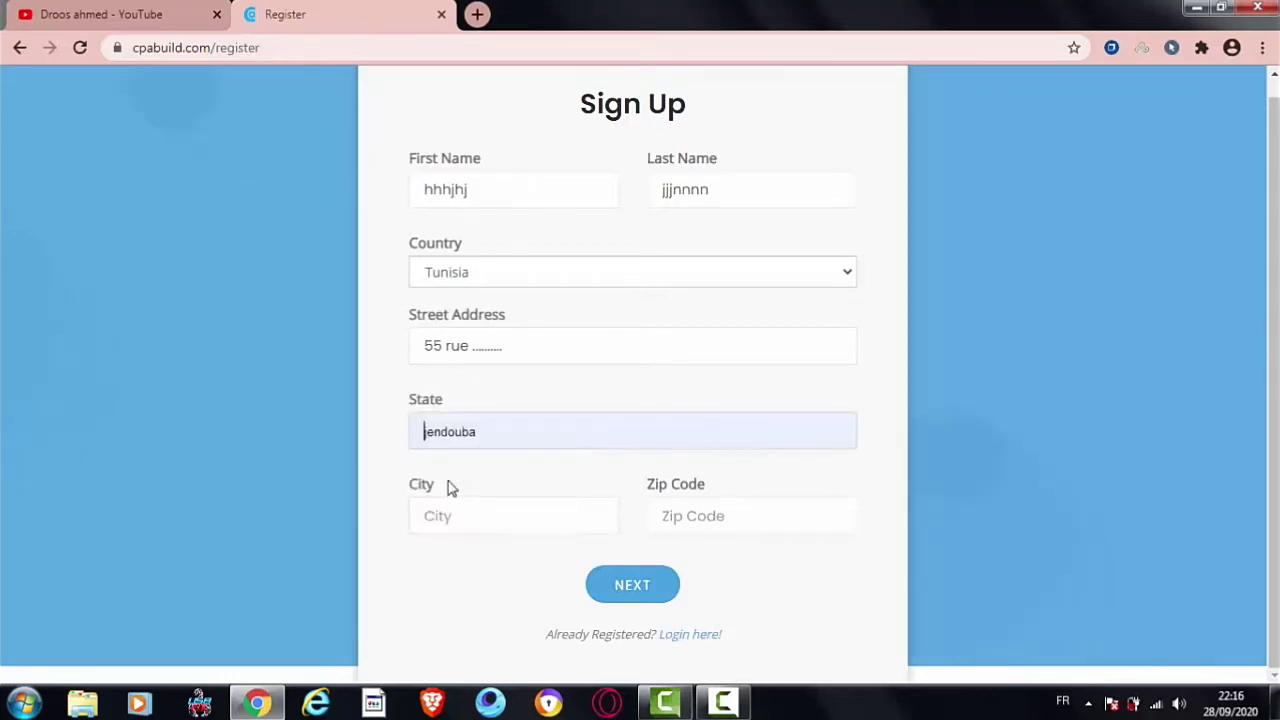
{"action": "left_click", "coordinate": [443, 515]}
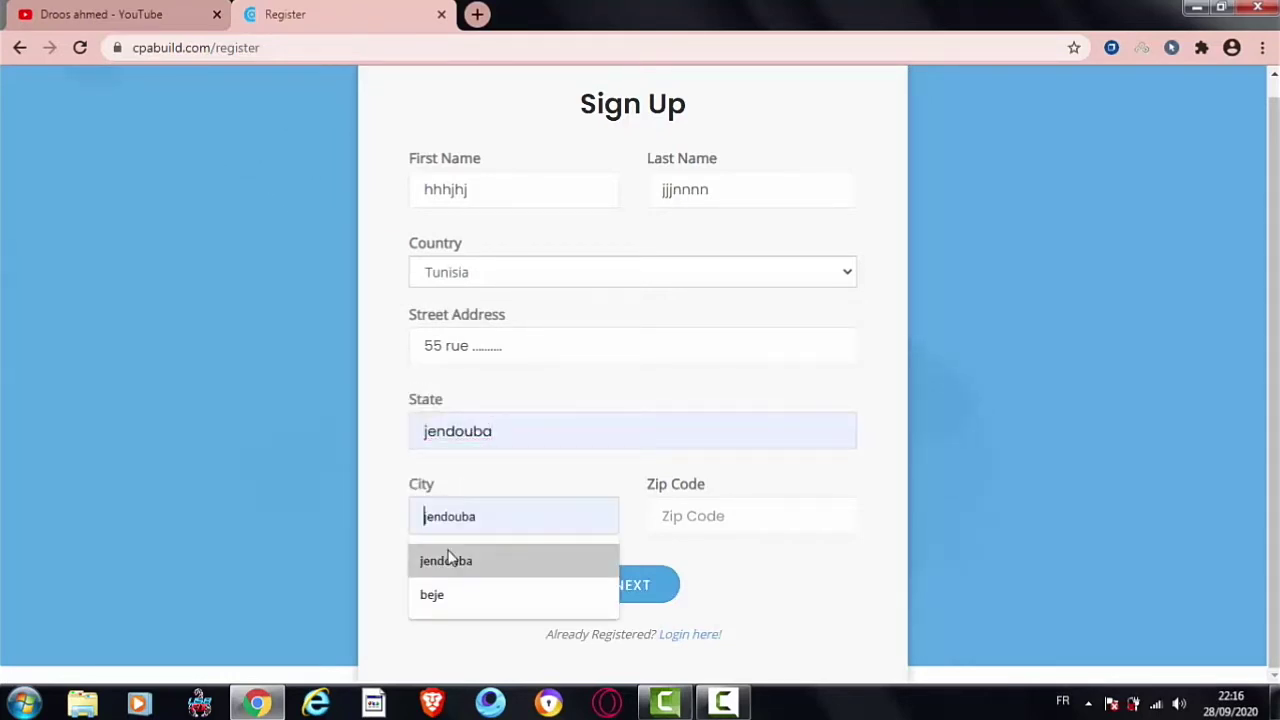
{"action": "left_click", "coordinate": [449, 557]}
Step: Enter zip code 8100 and continue to the account details step
{"action": "left_click_drag", "start_coordinate": [410, 489], "coordinate": [437, 489]}
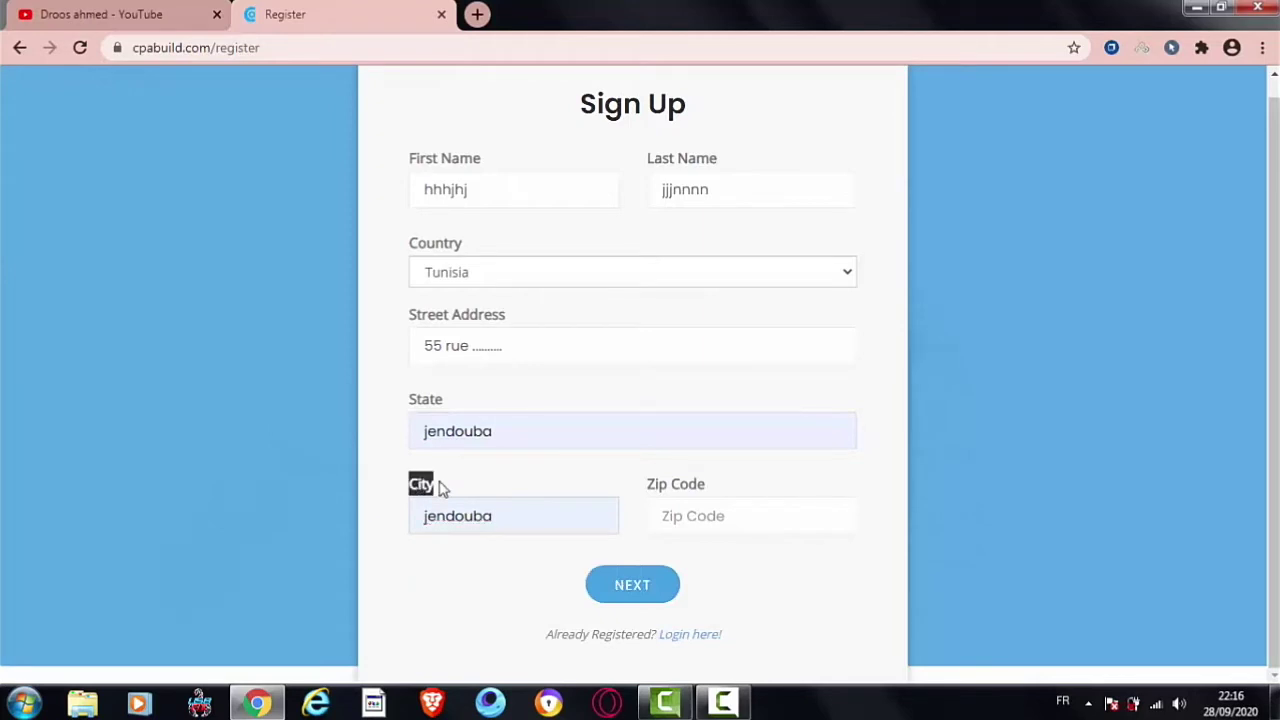
{"action": "left_click", "coordinate": [700, 513]}
{"action": "left_click", "coordinate": [700, 514]}
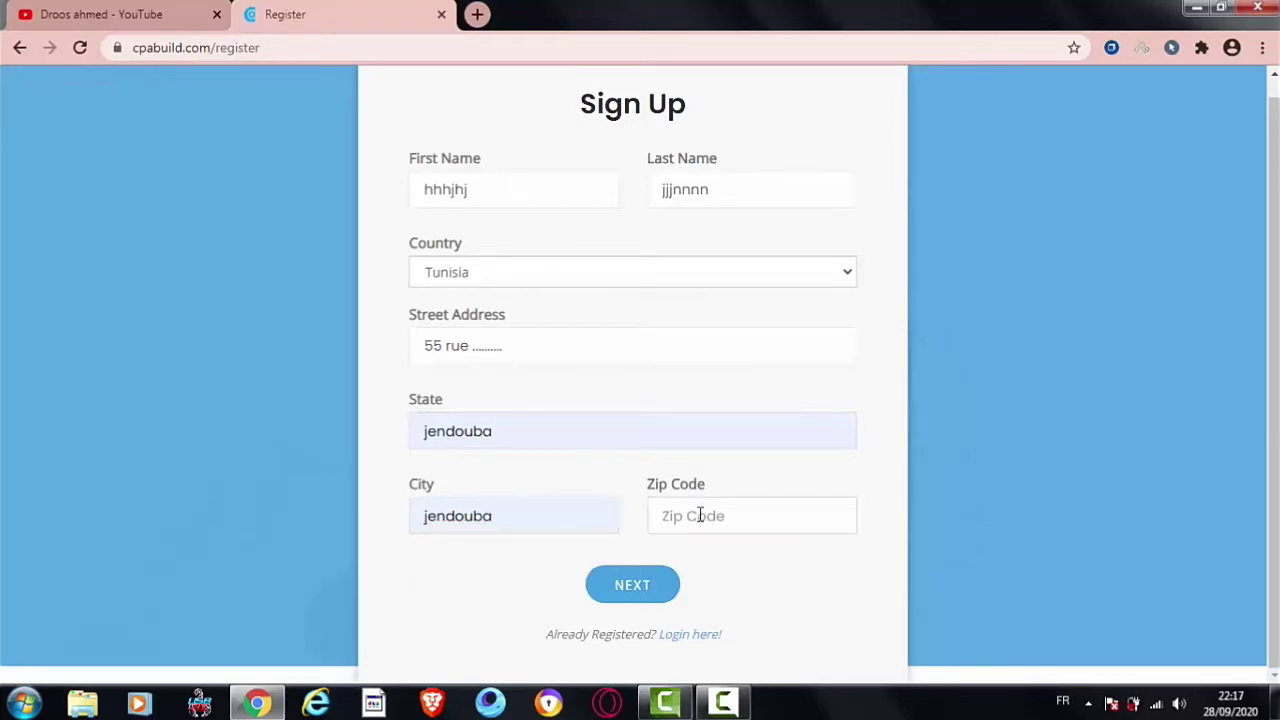
{"action": "type", "text": "81"}
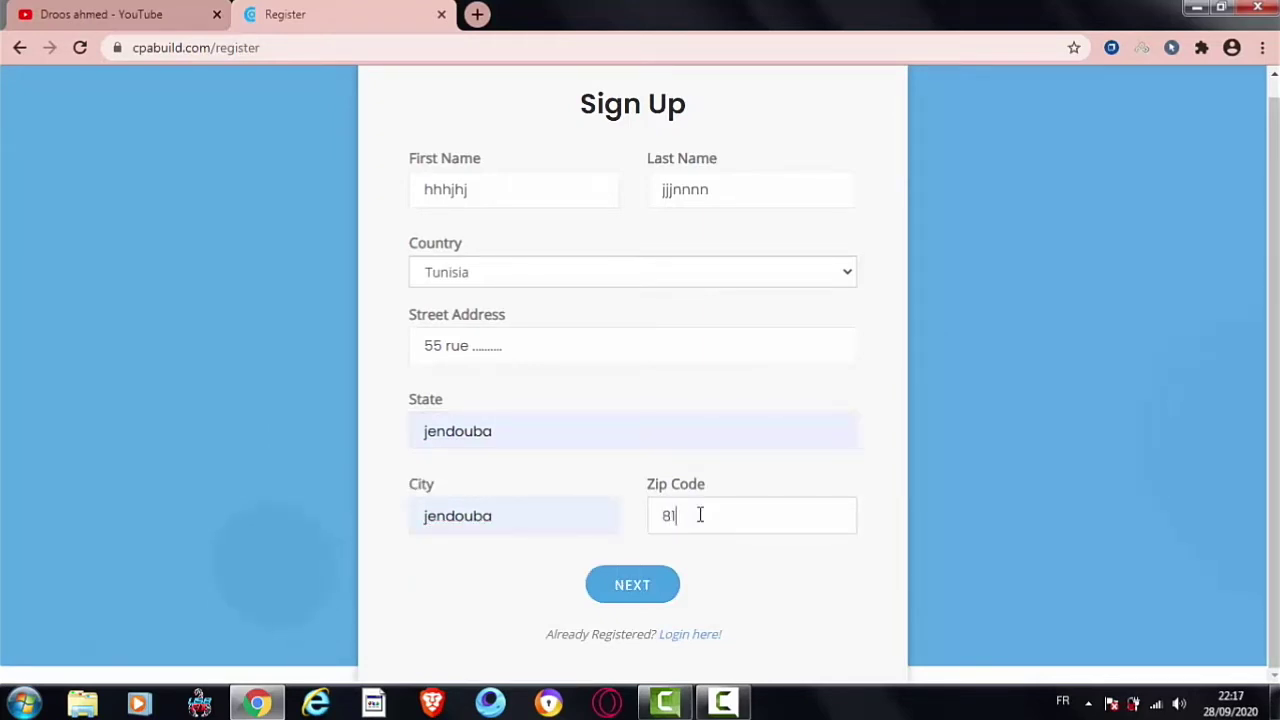
{"action": "type", "text": "00"}
{"action": "left_click", "coordinate": [661, 585]}
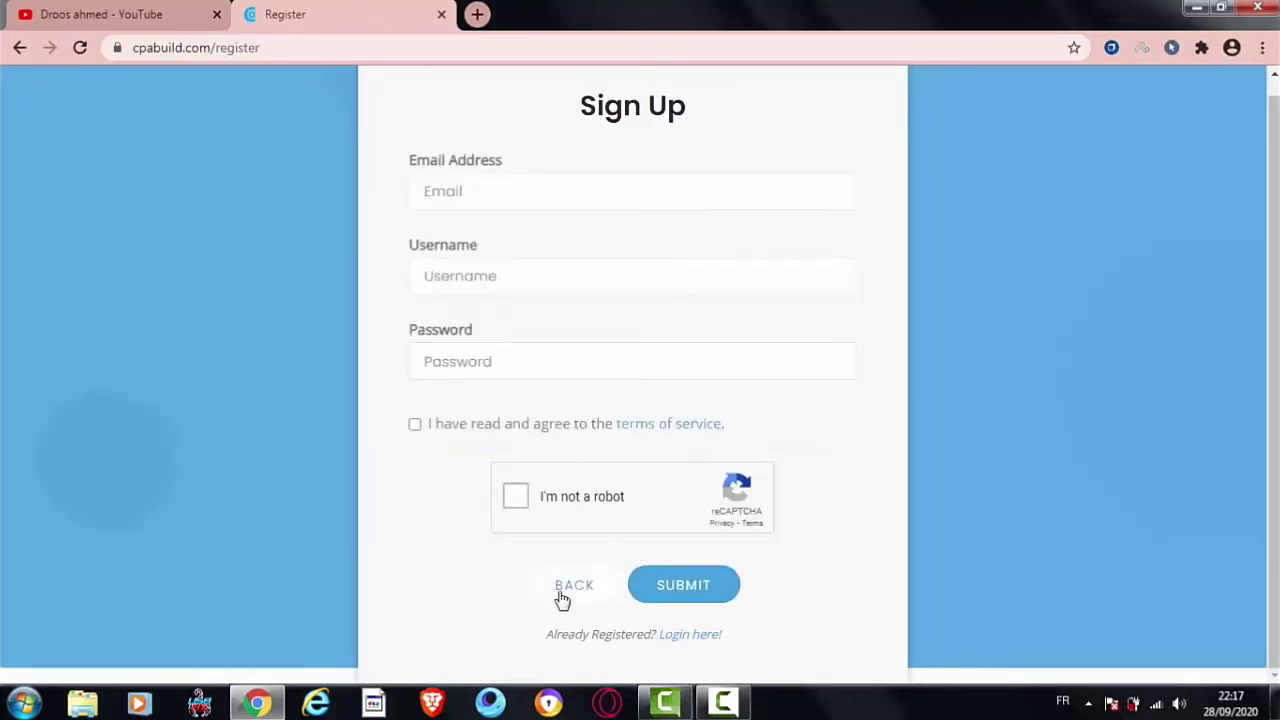
Step: Go back to personal details, then return to the account details step
{"action": "left_click", "coordinate": [568, 597]}
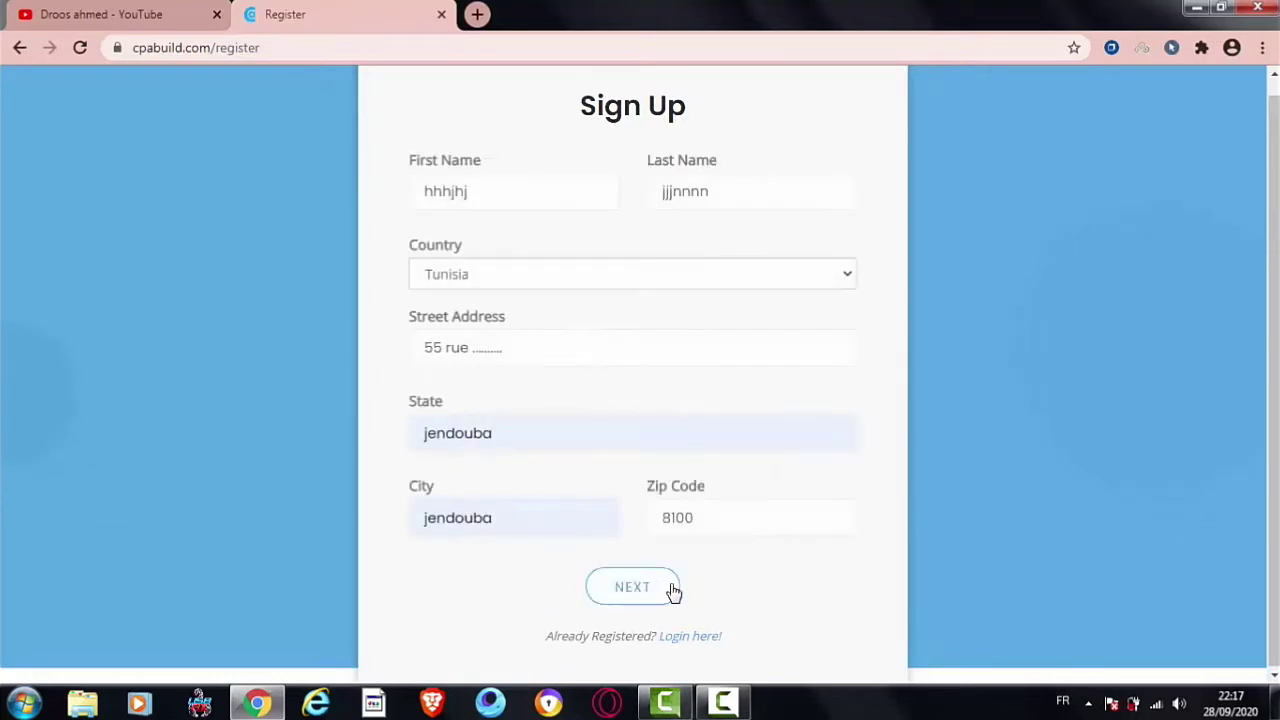
{"action": "left_click_drag", "start_coordinate": [709, 495], "coordinate": [651, 488]}
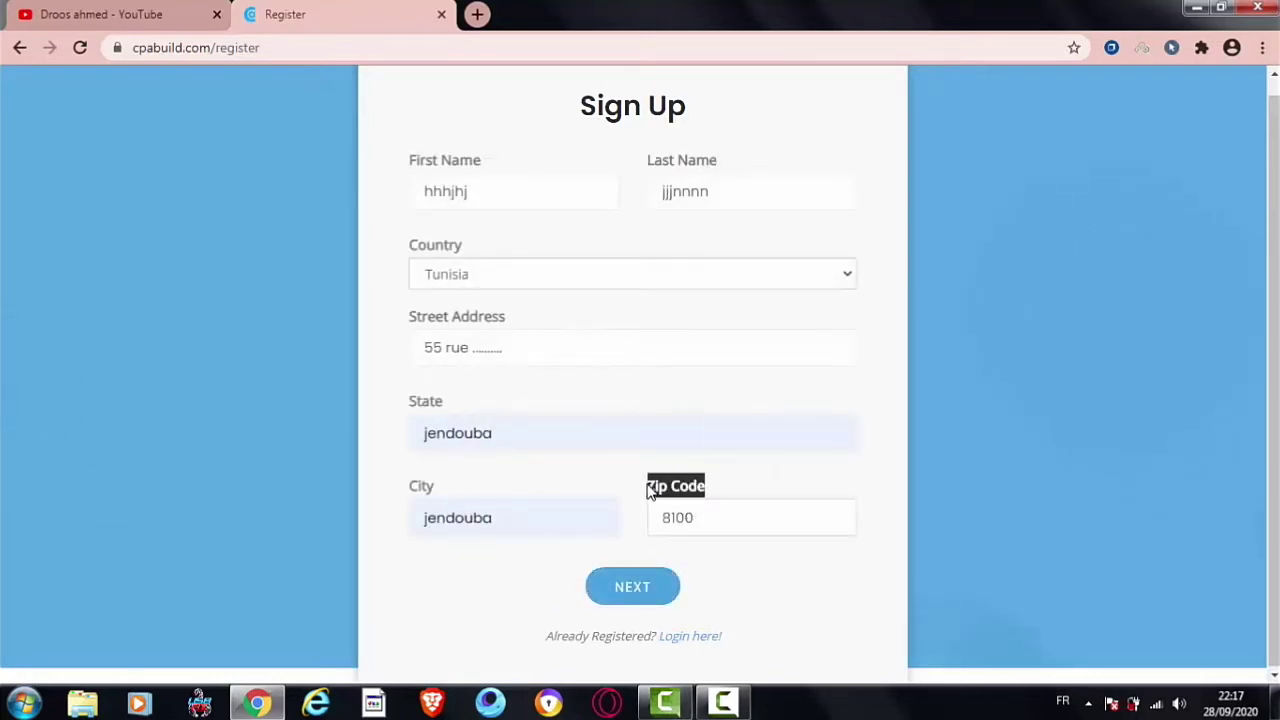
{"action": "left_click", "coordinate": [633, 588]}
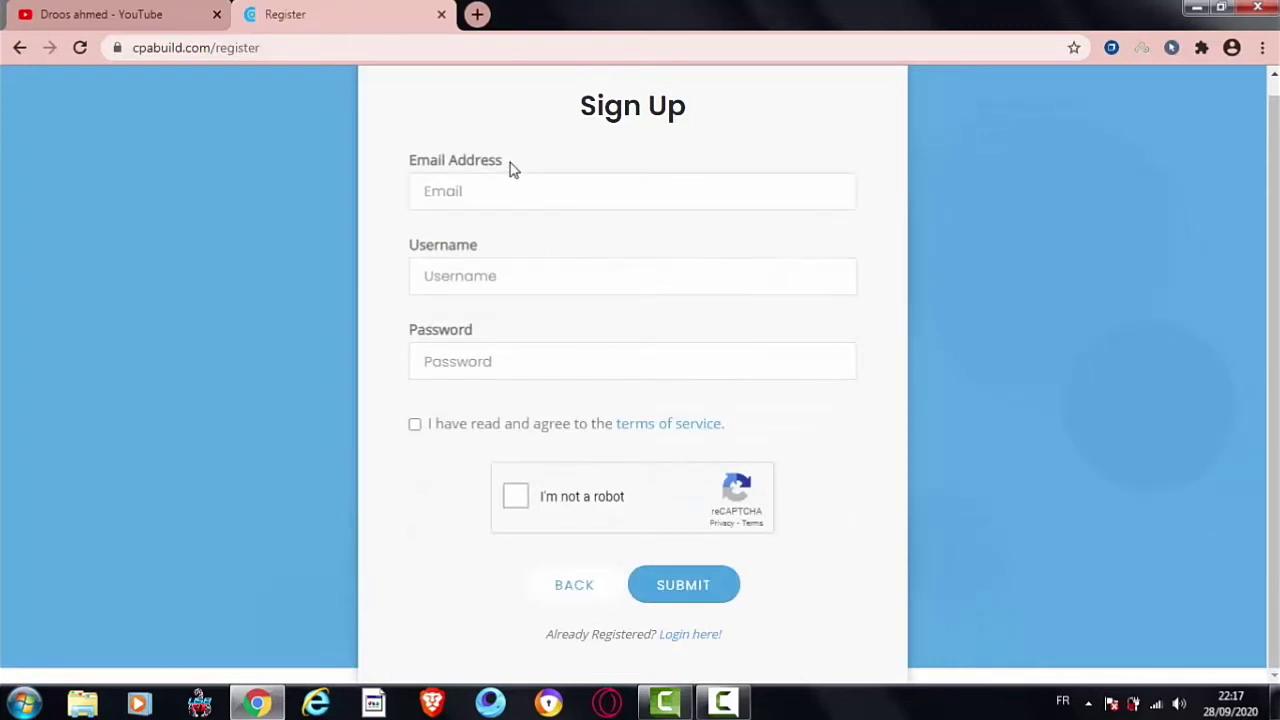
{"action": "left_click_drag", "start_coordinate": [510, 168], "coordinate": [411, 168]}
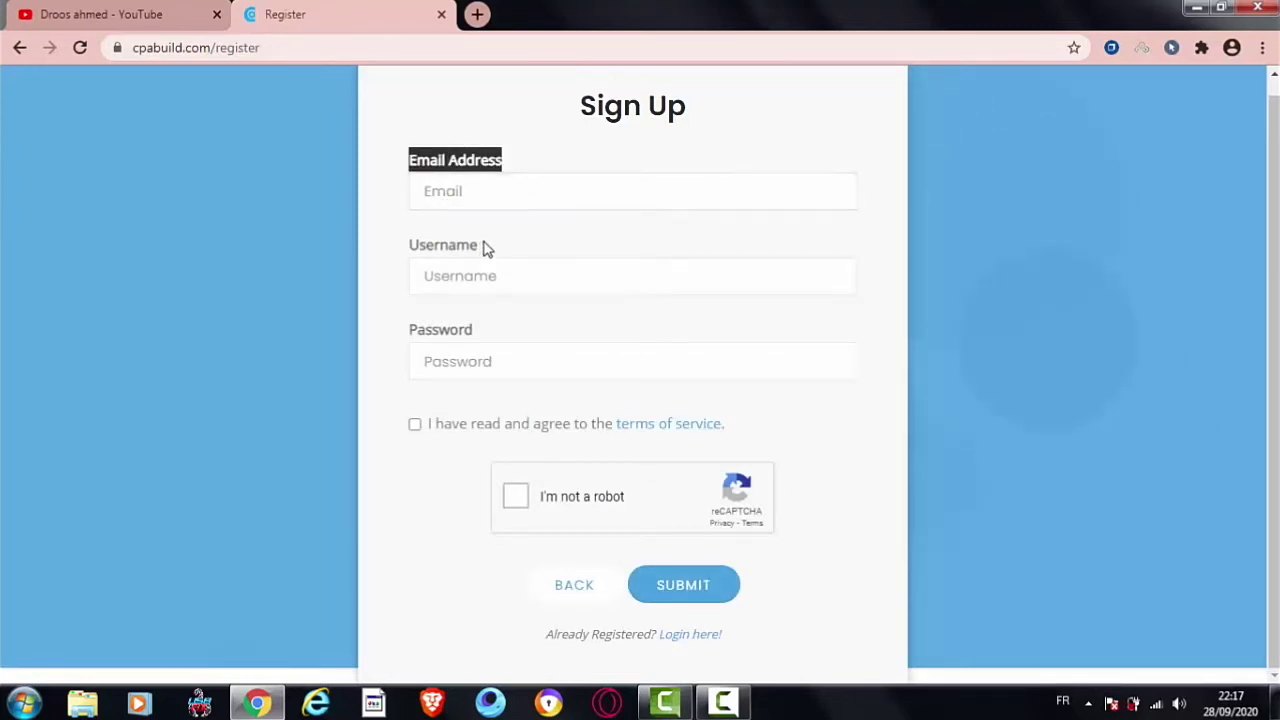
{"action": "left_click_drag", "start_coordinate": [486, 248], "coordinate": [411, 249]}
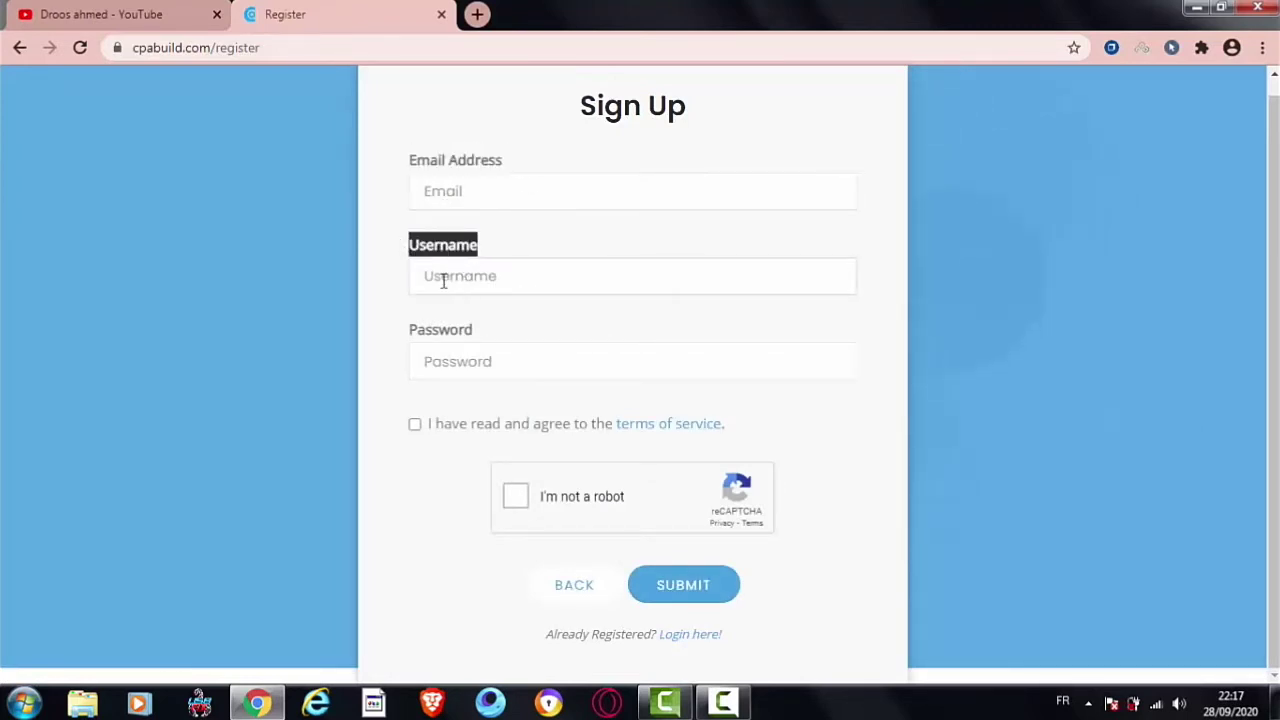
{"action": "left_click_drag", "start_coordinate": [508, 160], "coordinate": [408, 168]}
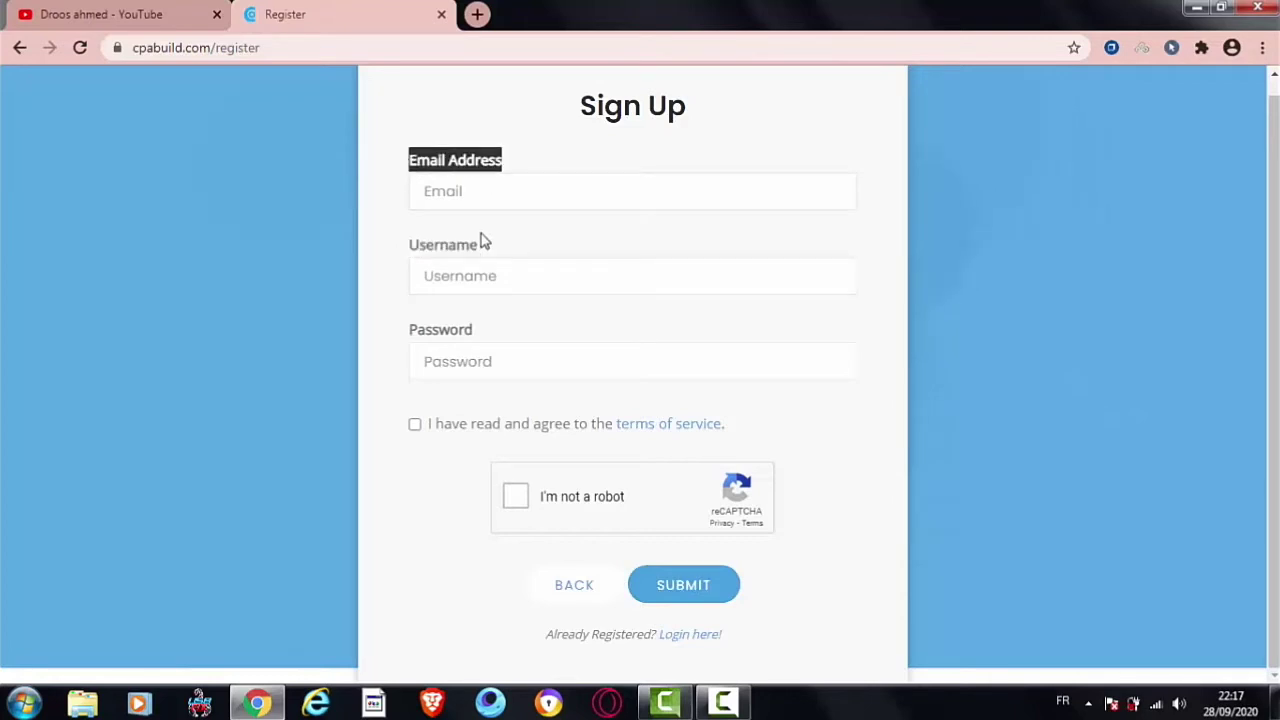
{"action": "left_click_drag", "start_coordinate": [476, 248], "coordinate": [408, 248]}
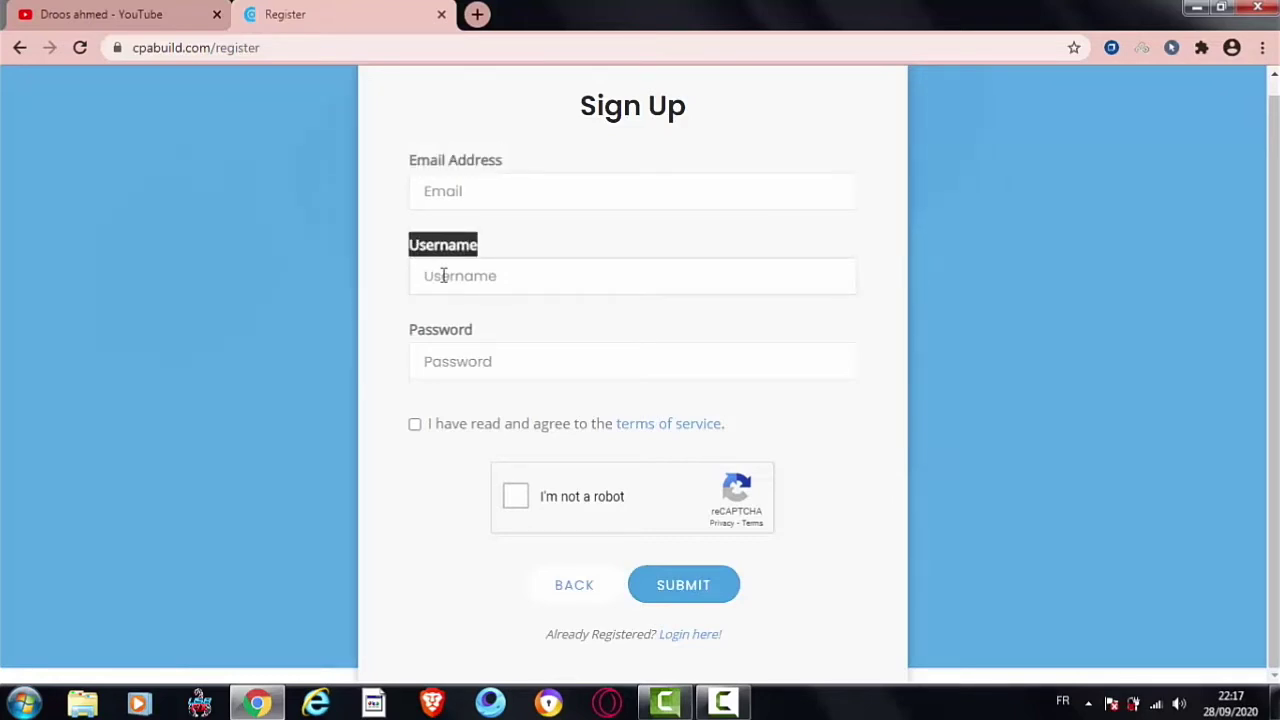
Step: Enter a username and accept the terms of service
{"action": "left_click", "coordinate": [443, 276]}
{"action": "type", "text": "hhhhjjj"}
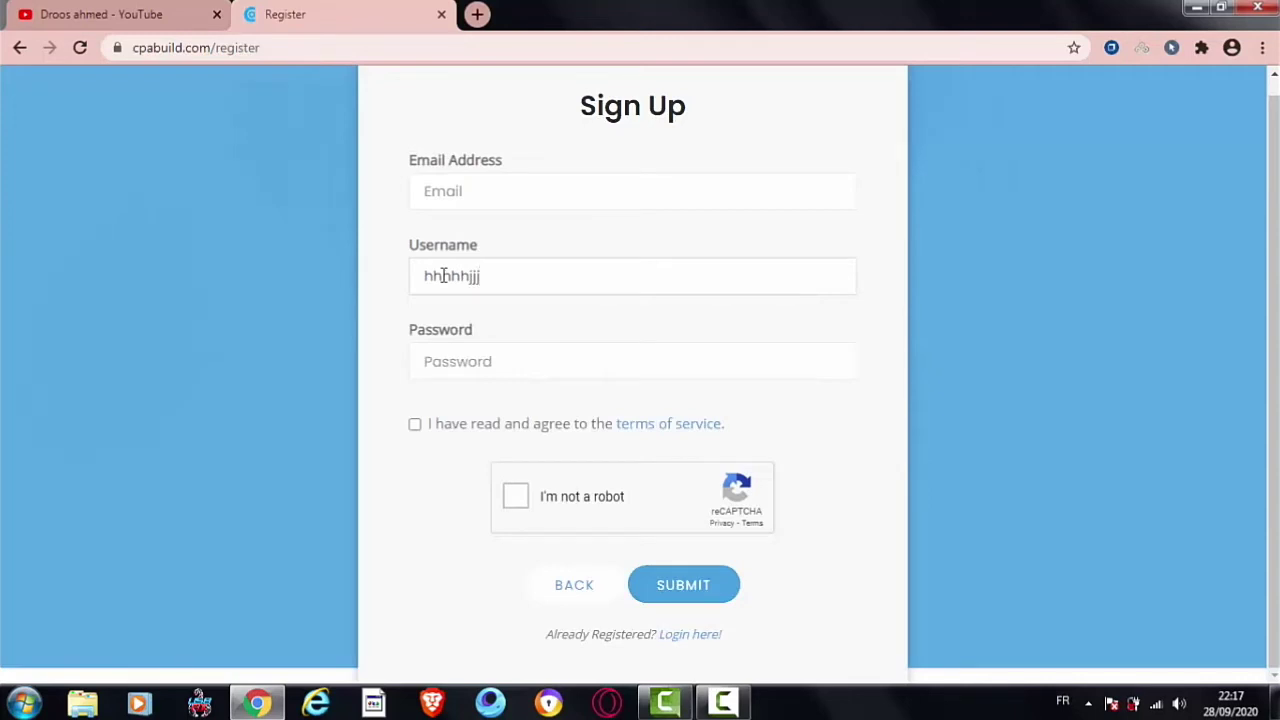
{"action": "type", "text": "84444"}
{"action": "left_click_drag", "start_coordinate": [474, 333], "coordinate": [410, 338]}
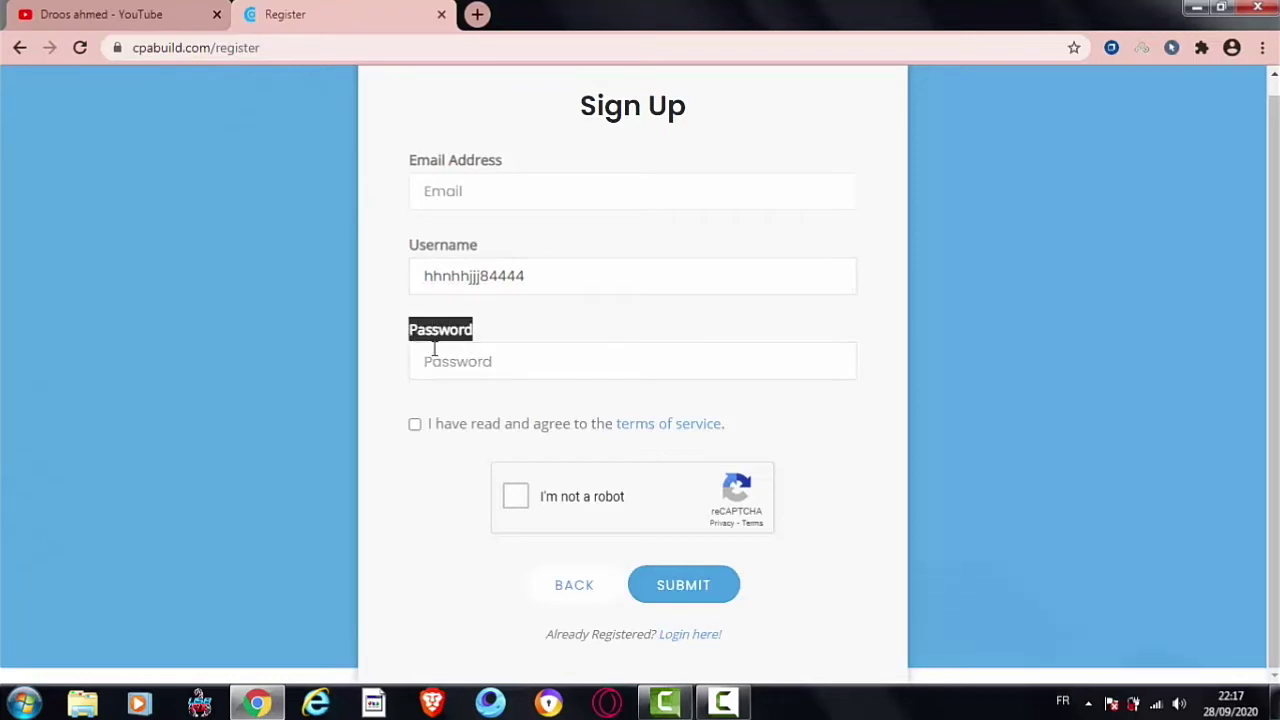
{"action": "left_click", "coordinate": [414, 425]}
Step: Pass reCAPTCHA by selecting the top-right, middle-left and bottom-right palm tiles, then submit sign-up
{"action": "left_click", "coordinate": [513, 500]}
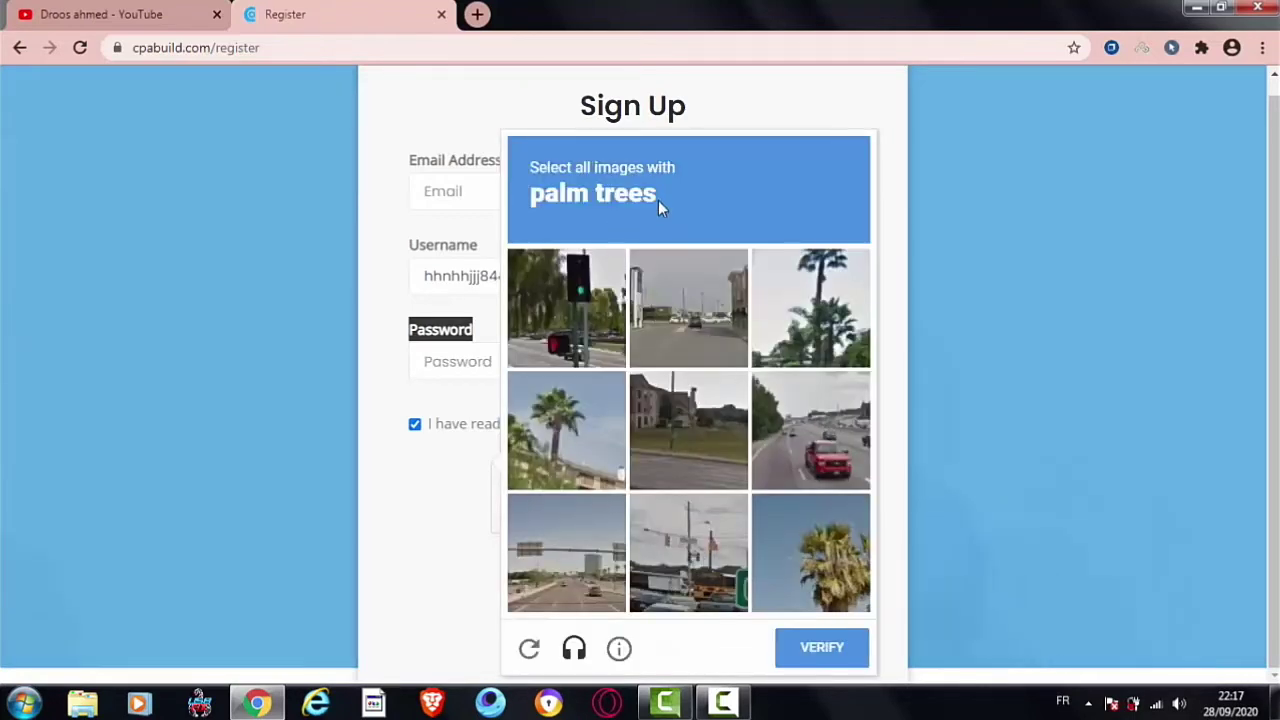
{"action": "left_click", "coordinate": [585, 320]}
{"action": "left_click", "coordinate": [590, 318]}
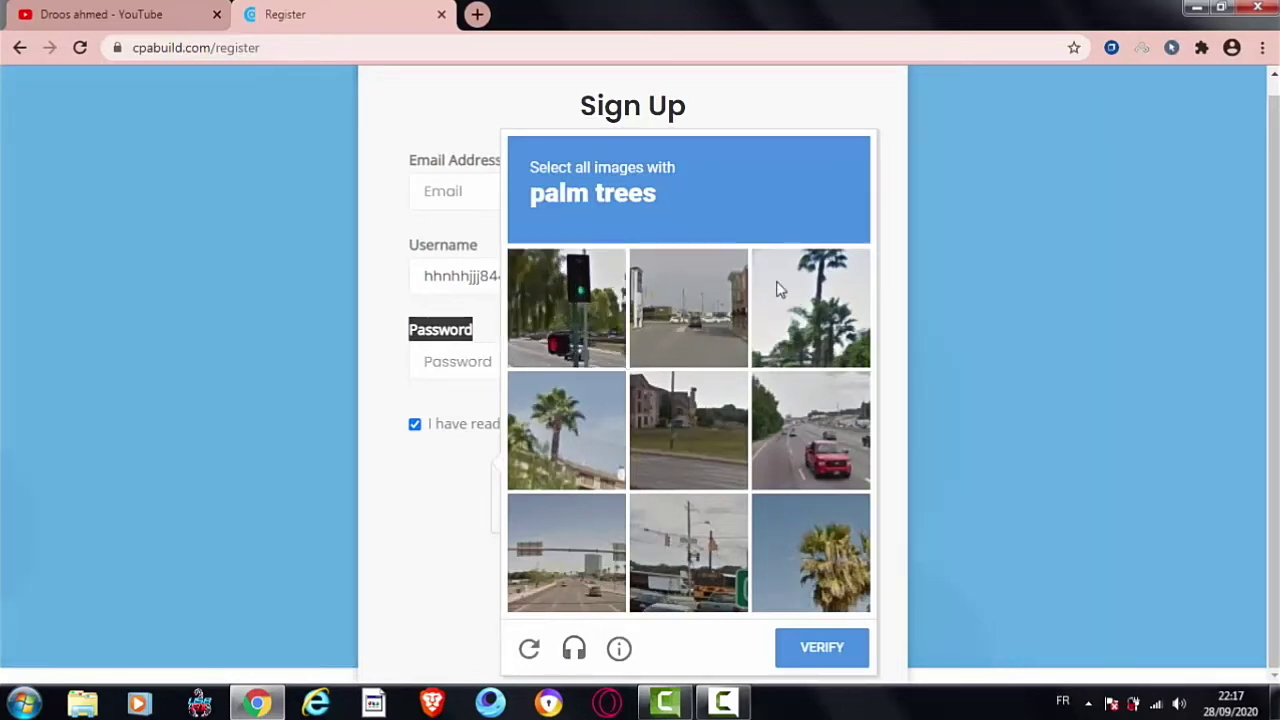
{"action": "left_click", "coordinate": [785, 290]}
{"action": "left_click", "coordinate": [570, 415]}
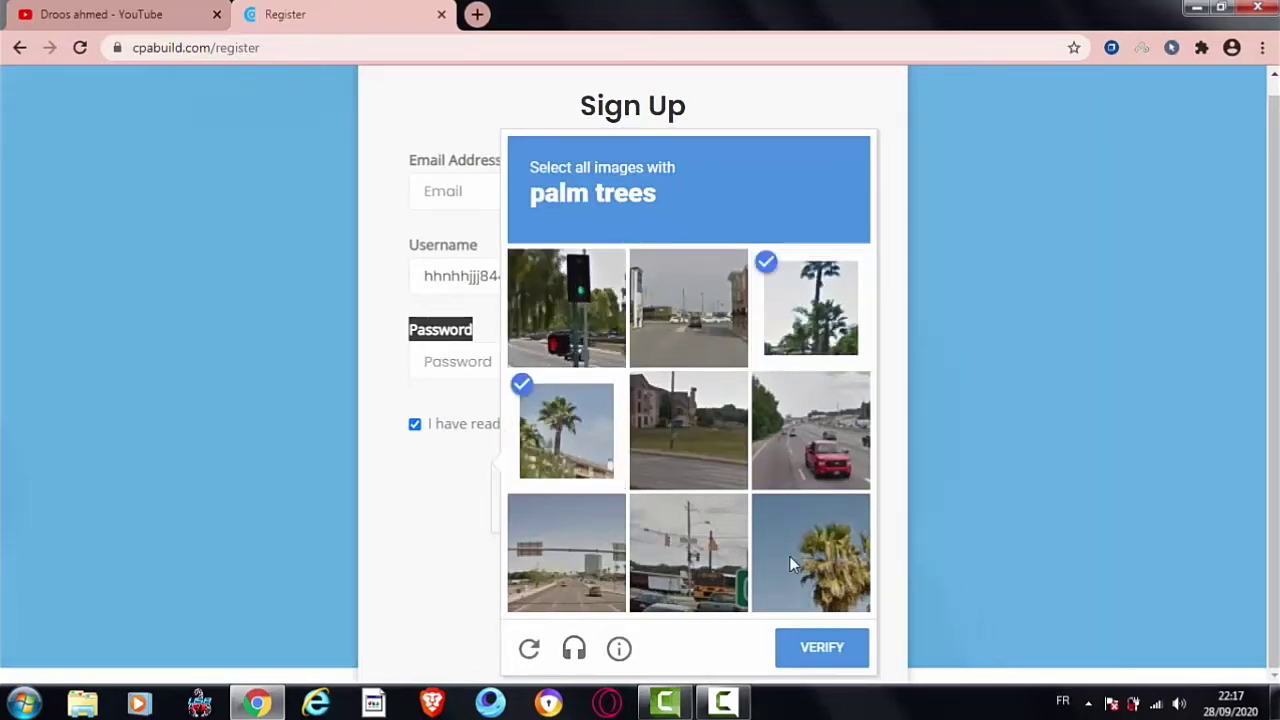
{"action": "left_click", "coordinate": [789, 564]}
{"action": "left_click", "coordinate": [846, 660]}
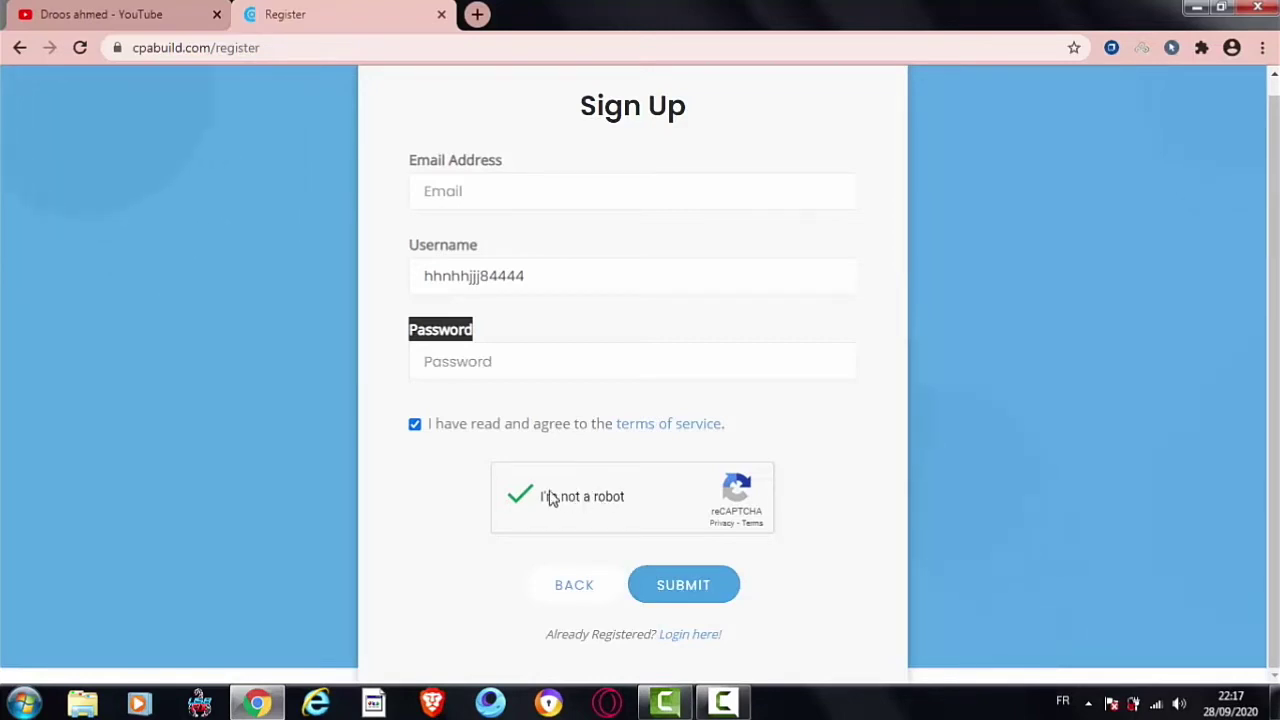
{"action": "left_click", "coordinate": [680, 584]}
Step: Submit the sign-up form again and place the caret in the Email field
{"action": "left_click", "coordinate": [682, 598]}
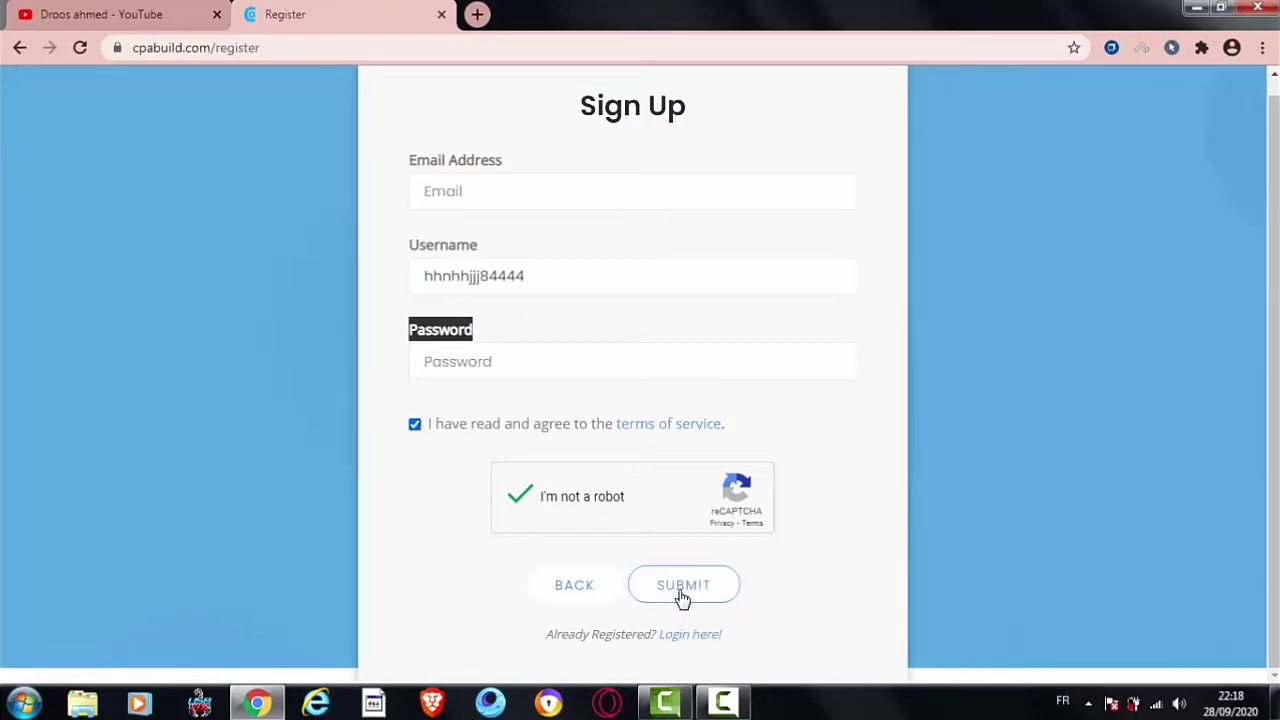
{"action": "left_click_drag", "start_coordinate": [428, 163], "coordinate": [410, 167]}
{"action": "left_click", "coordinate": [436, 166]}
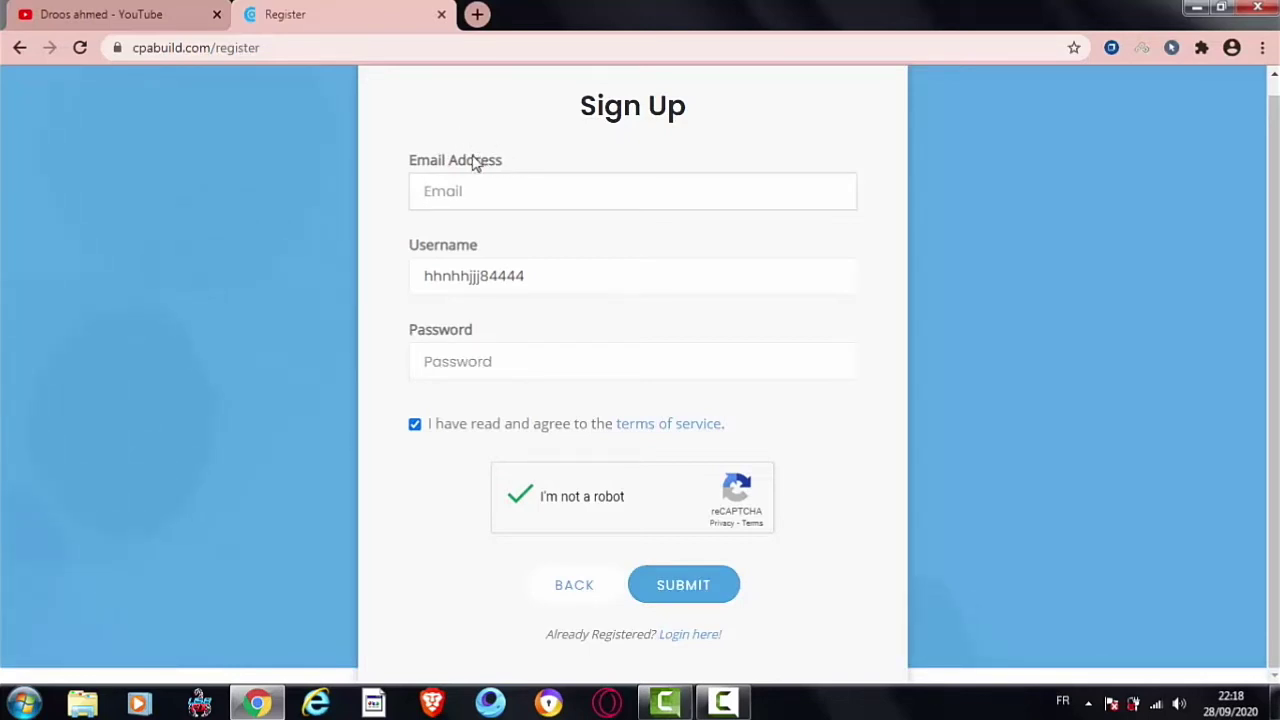
{"action": "left_click_drag", "start_coordinate": [475, 163], "coordinate": [413, 163]}
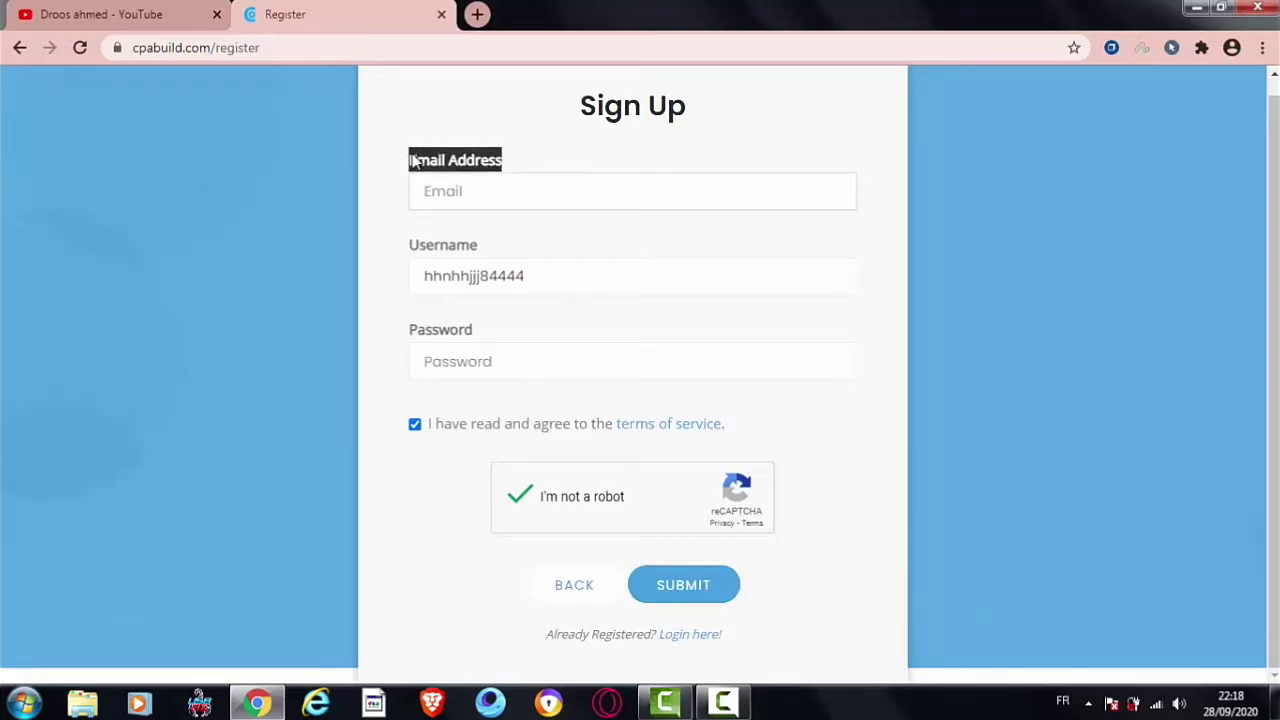
{"action": "left_click", "coordinate": [415, 162]}
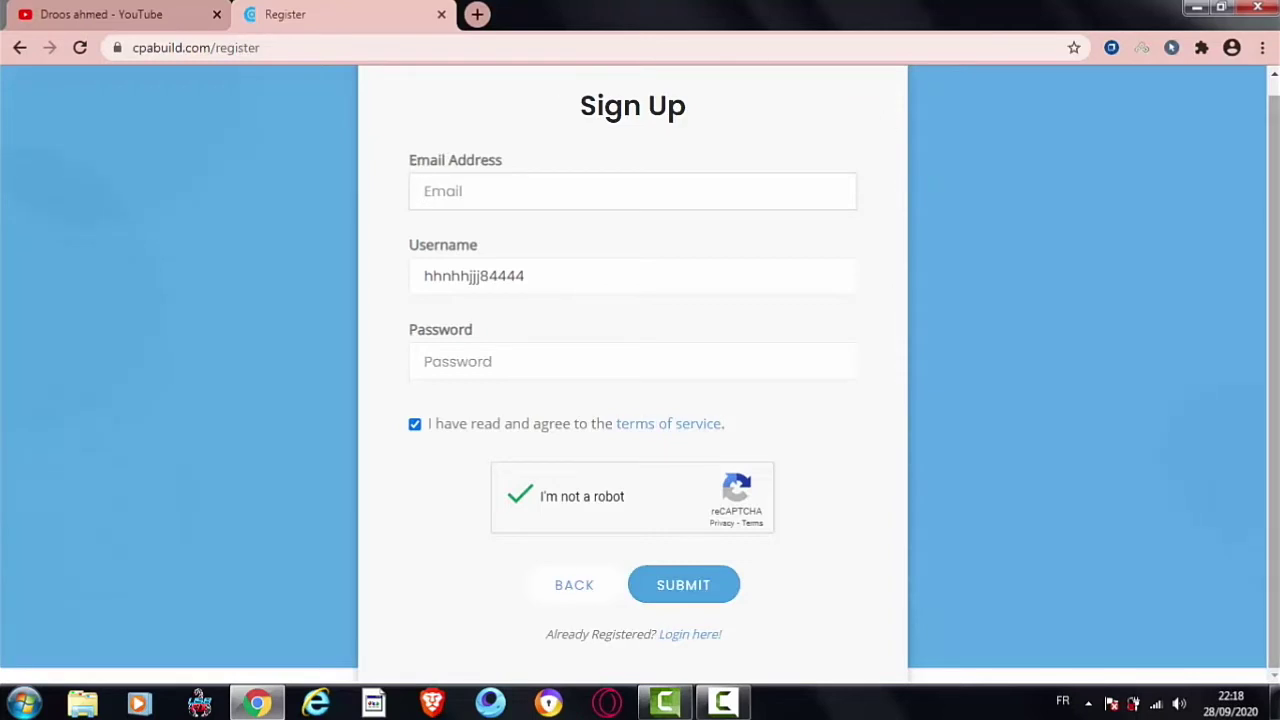
Step: Remove 'register' from the web address to load the cpabuild.com home page
{"action": "scroll", "coordinate": [1199, 192], "scroll_direction": "up", "scroll_amount": 1}
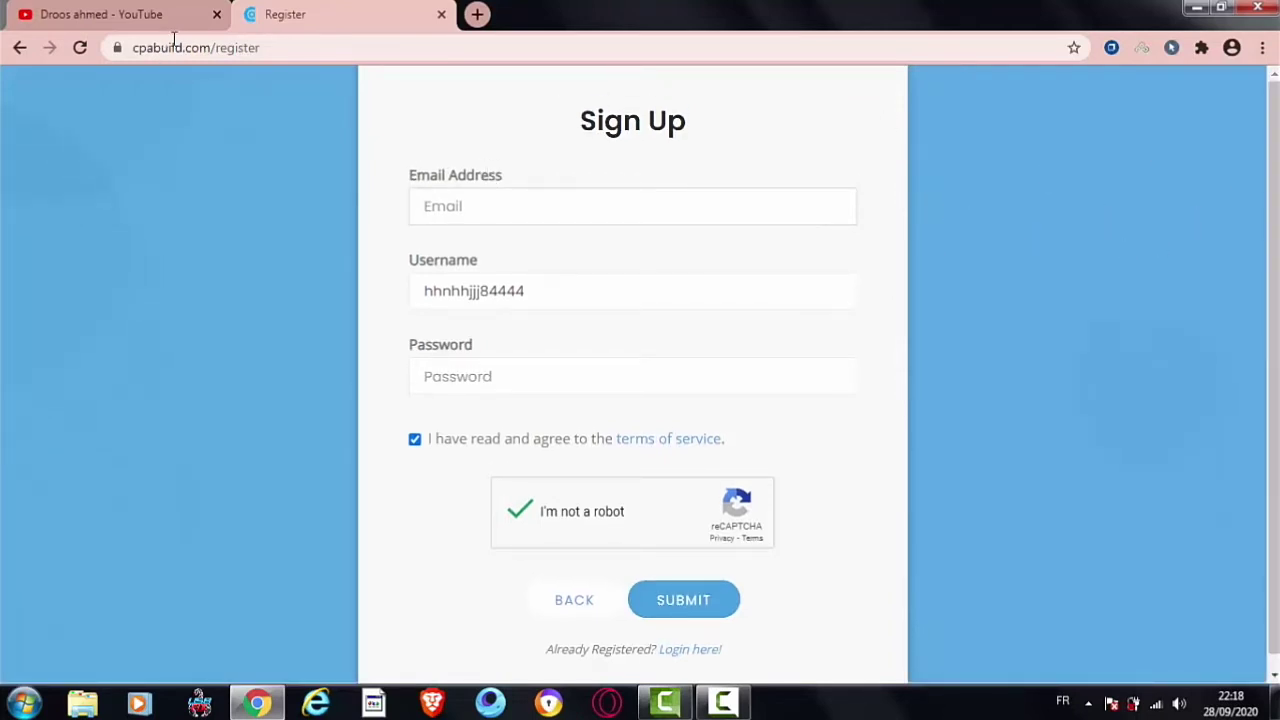
{"action": "left_click_drag", "start_coordinate": [275, 40], "coordinate": [207, 57]}
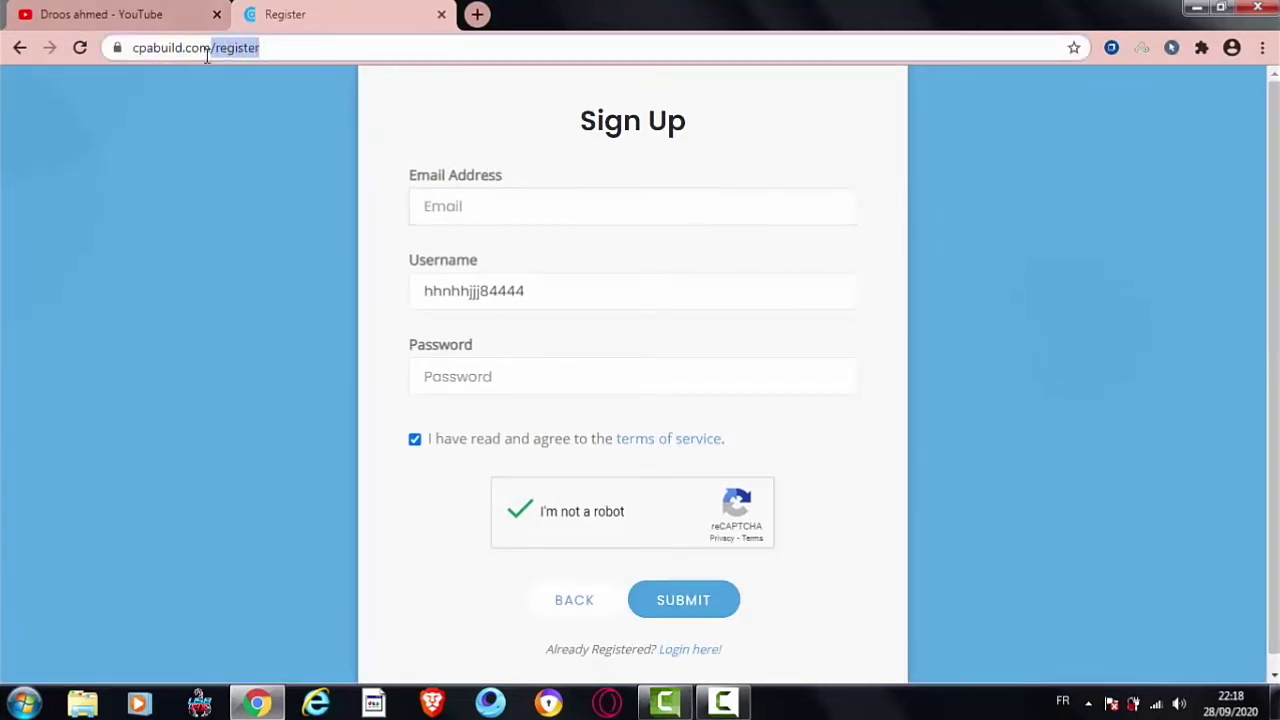
{"action": "key", "text": "BackSpace"}
{"action": "key", "text": "Return"}
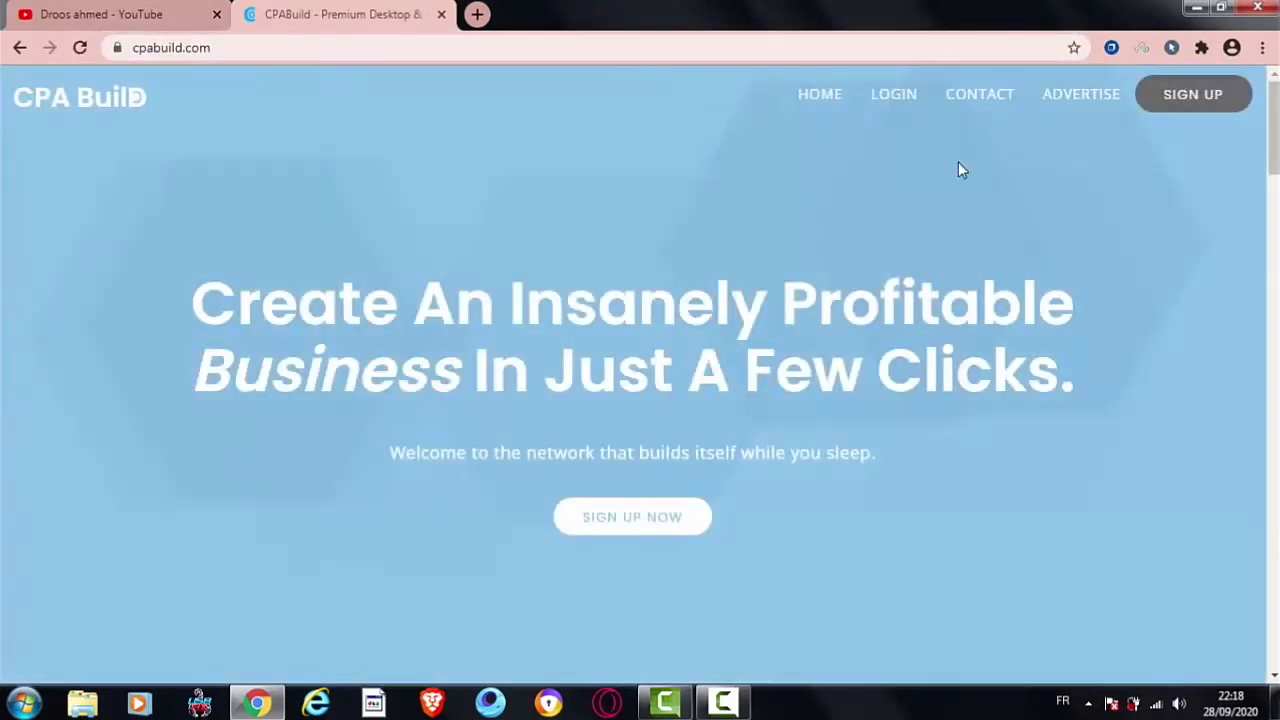
Step: Go to the members login page via LOGIN in the top navigation
{"action": "left_click", "coordinate": [903, 97]}
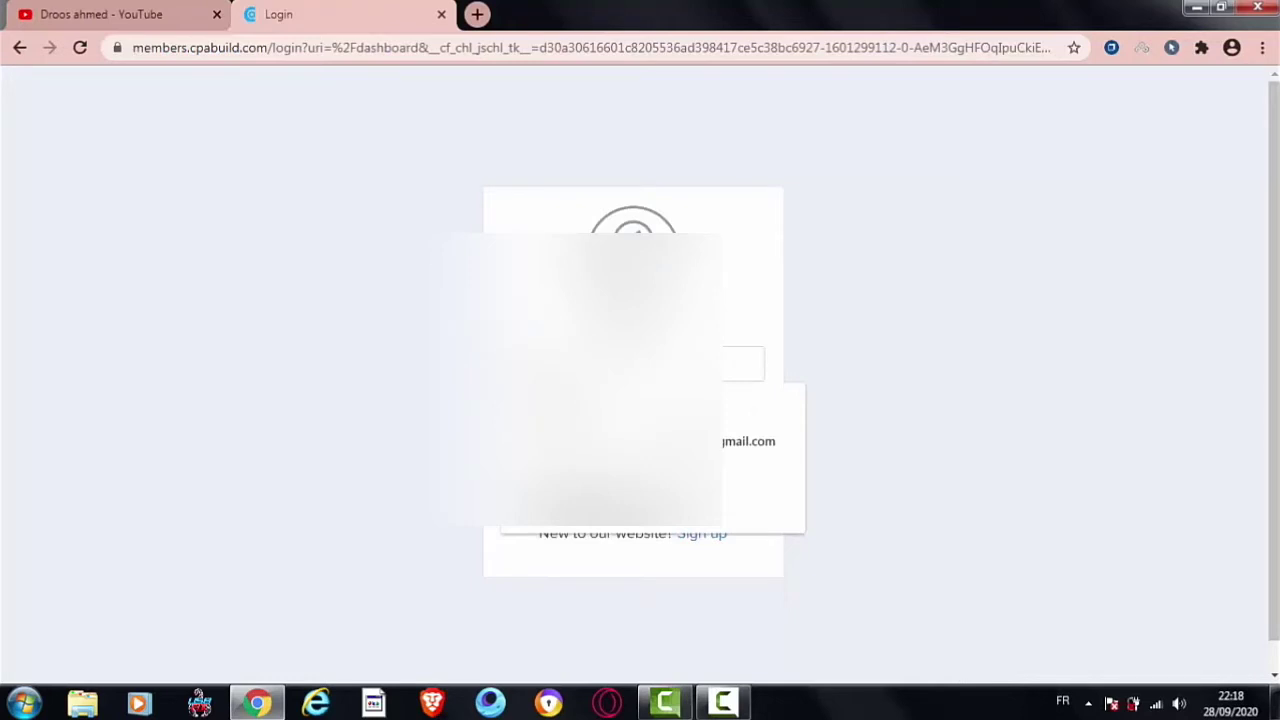
Step: Fill the login email from the saved autofill suggestion
{"action": "key", "text": "Down"}
{"action": "key", "text": "Return"}
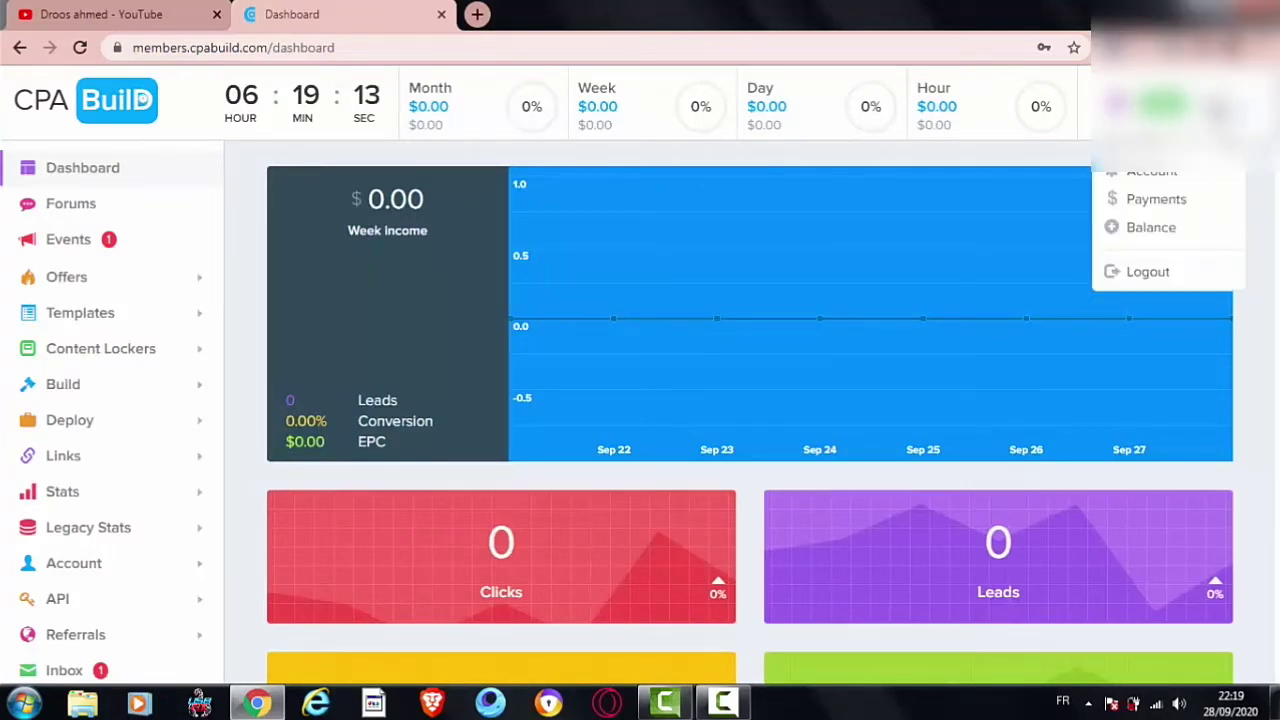
Step: Open Payments and scroll to the Tipalti options and Payment Amount Settings, minimum 100
{"action": "left_click", "coordinate": [1156, 202]}
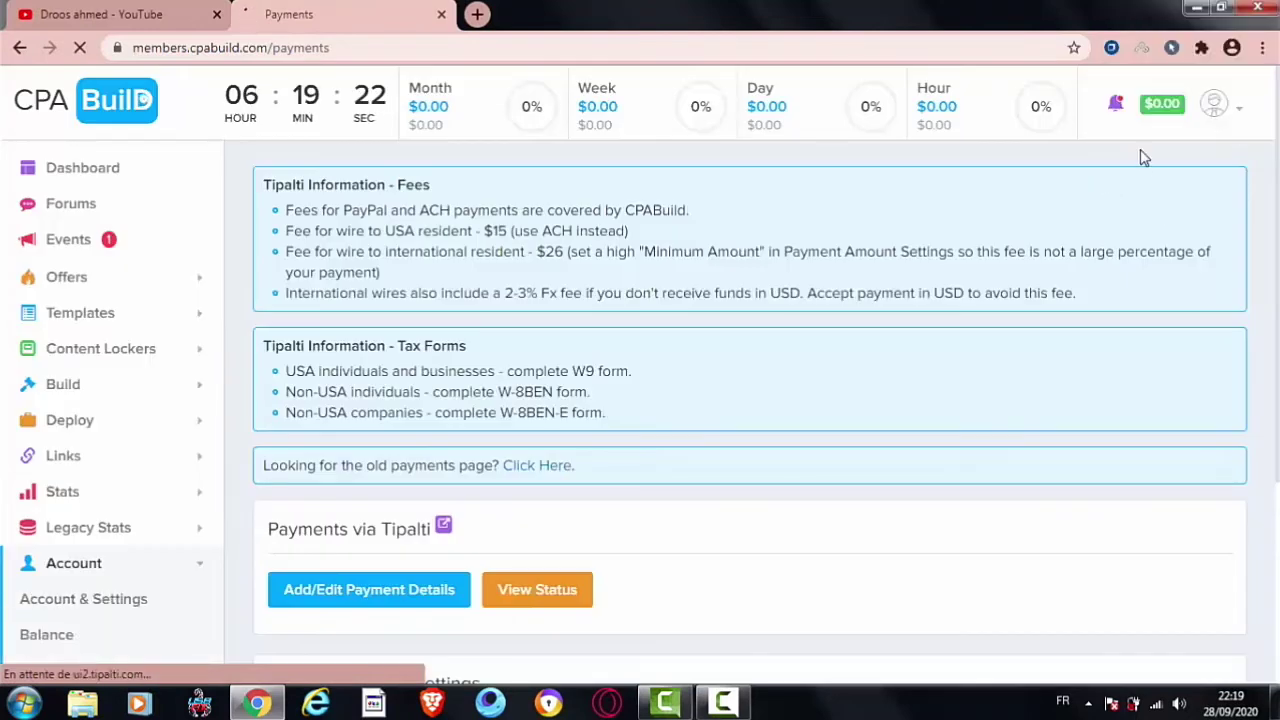
{"action": "scroll", "coordinate": [1276, 222], "scroll_direction": "down", "scroll_amount": 2}
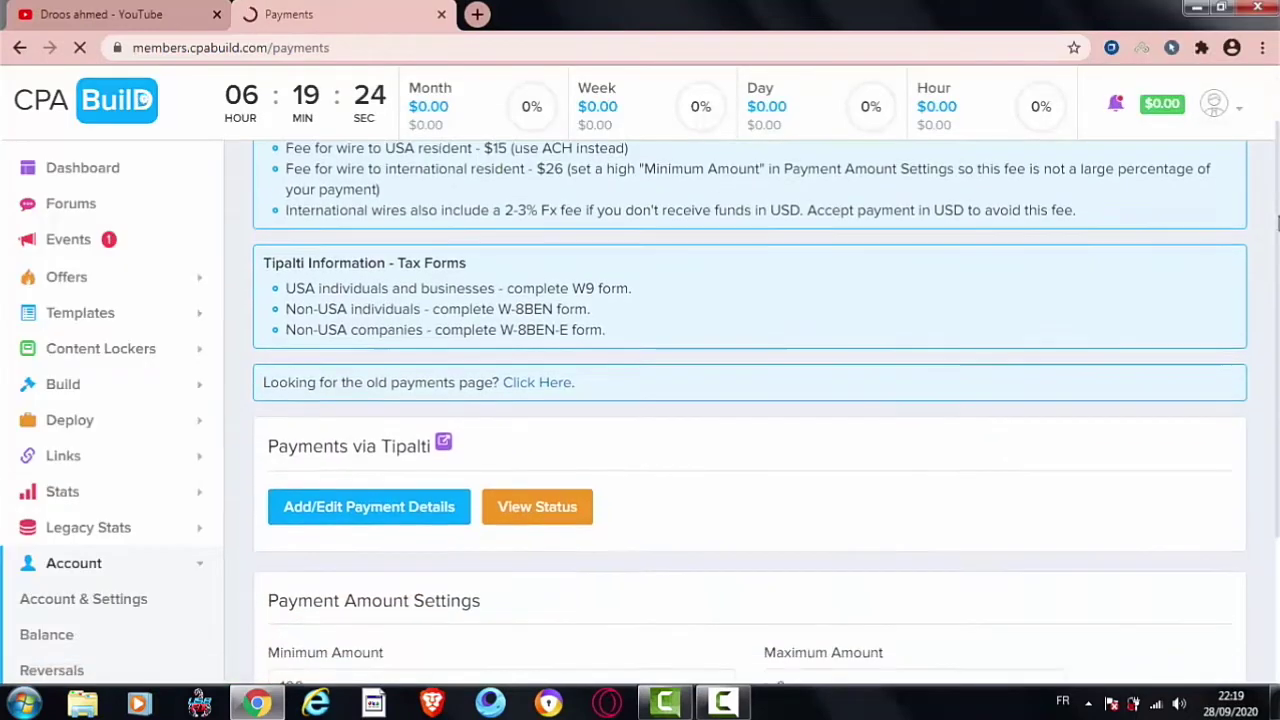
{"action": "scroll", "coordinate": [1276, 222], "scroll_direction": "up", "scroll_amount": 1}
{"action": "scroll", "coordinate": [1276, 290], "scroll_direction": "down", "scroll_amount": 2}
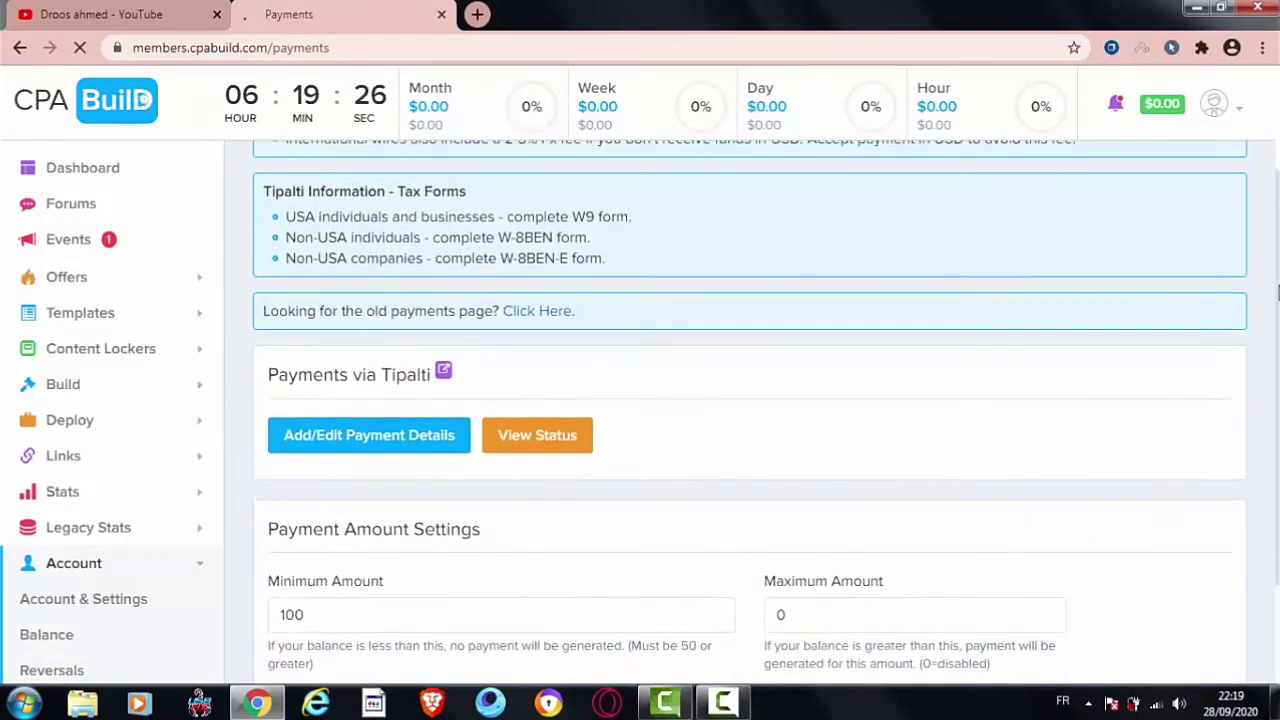
{"action": "scroll", "coordinate": [1276, 290], "scroll_direction": "down", "scroll_amount": 2}
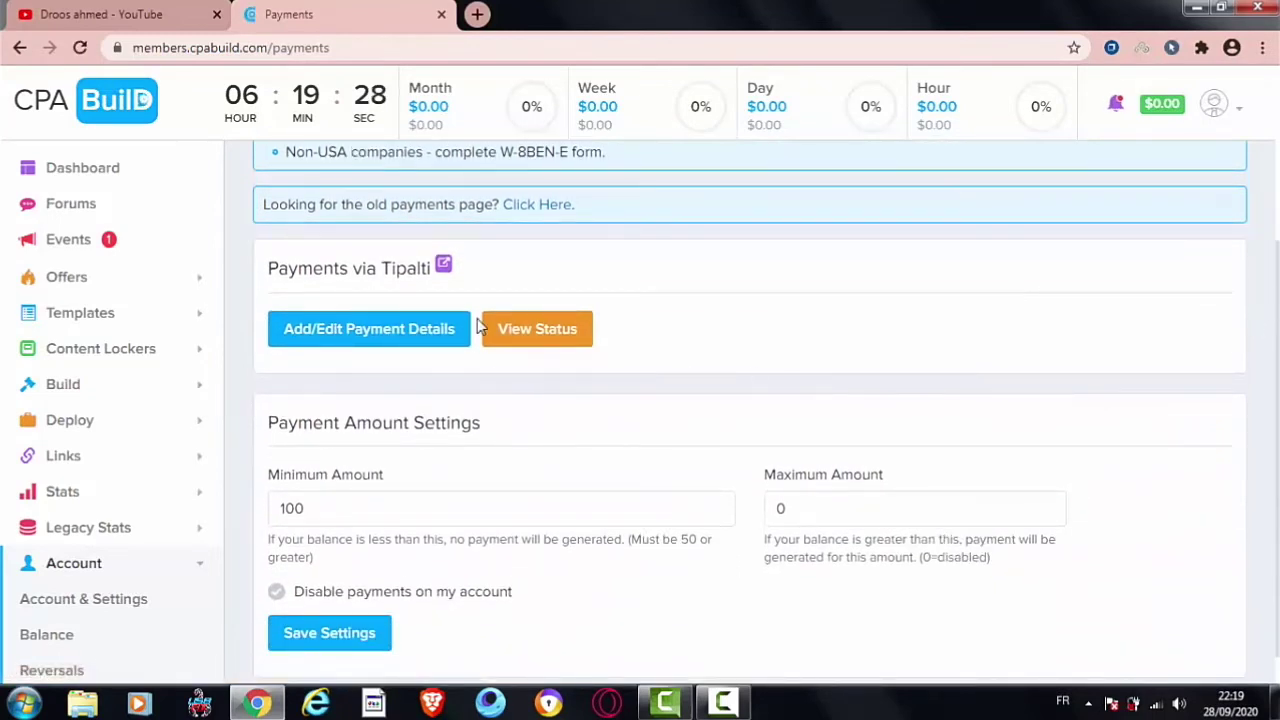
{"action": "left_click_drag", "start_coordinate": [436, 268], "coordinate": [273, 272]}
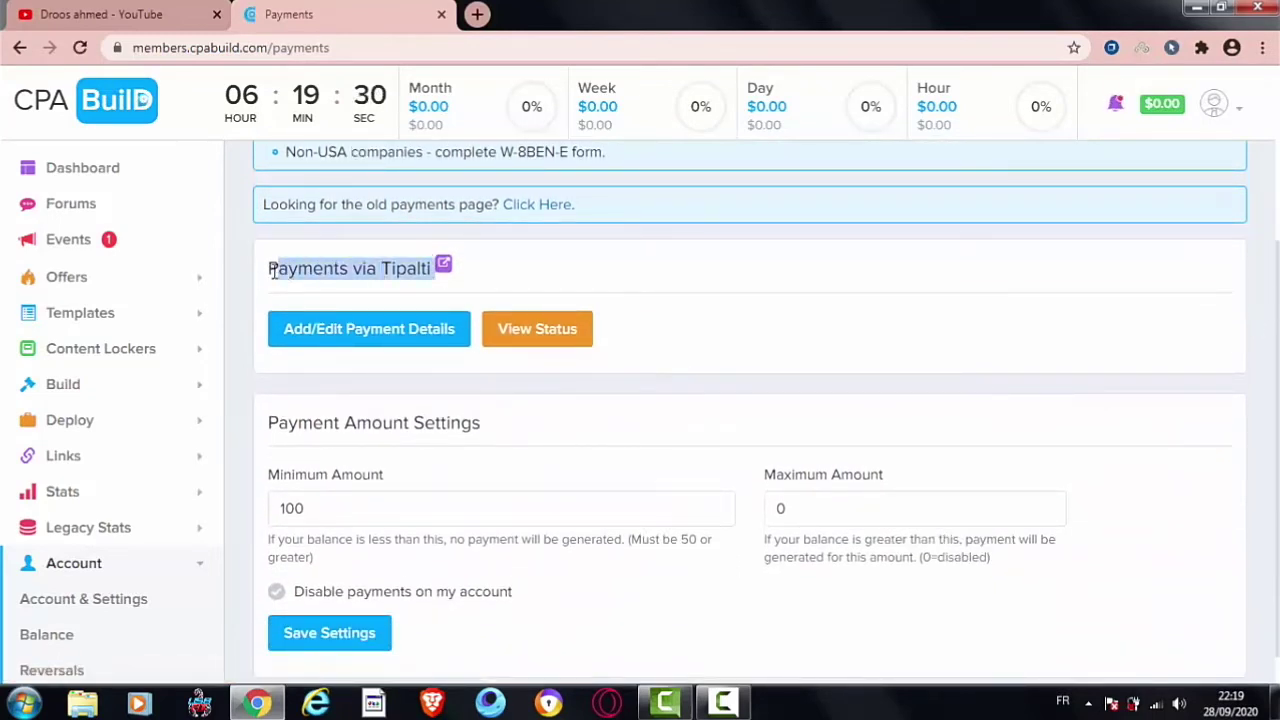
{"action": "left_click", "coordinate": [273, 270]}
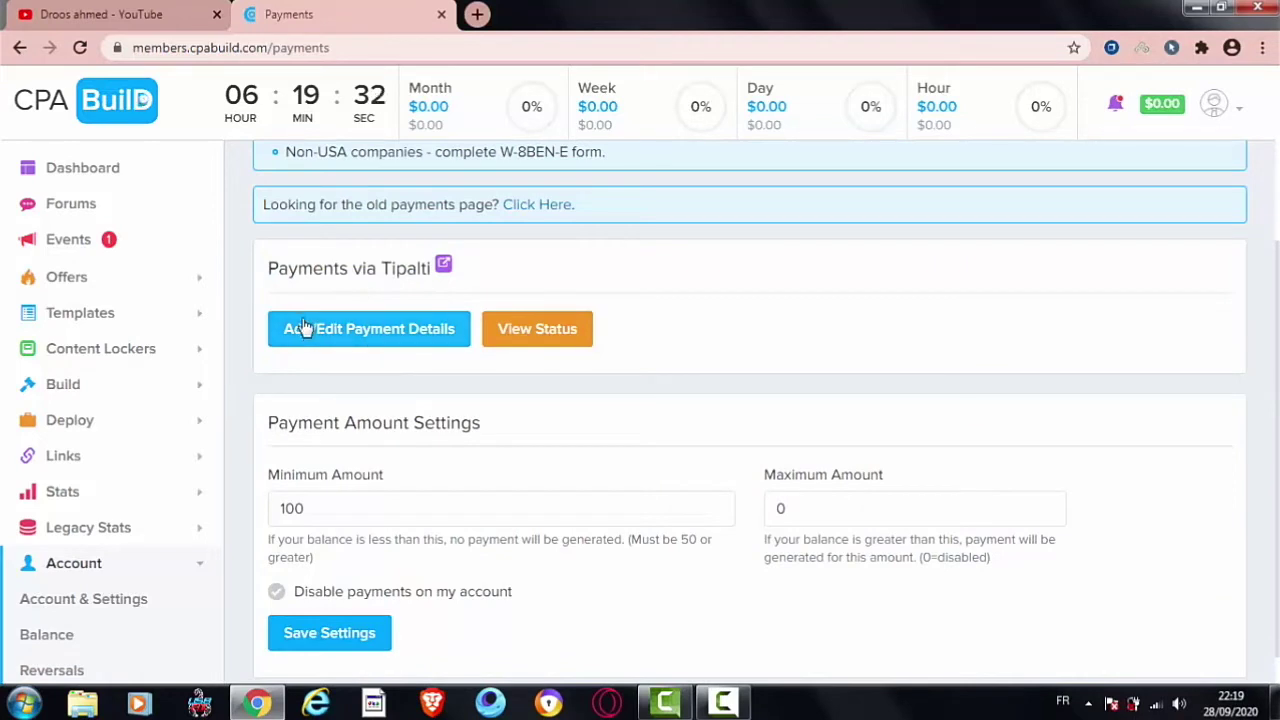
{"action": "left_click", "coordinate": [331, 342]}
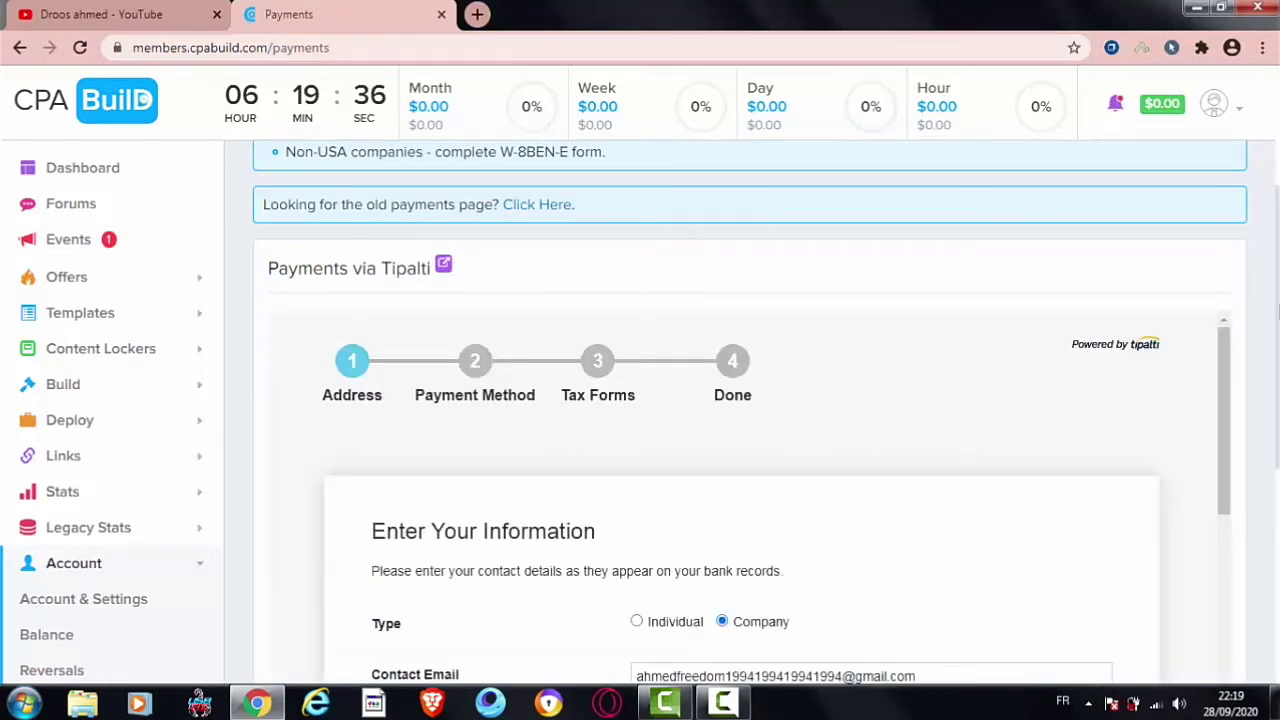
{"action": "scroll", "coordinate": [1057, 317], "scroll_direction": "down", "scroll_amount": 2}
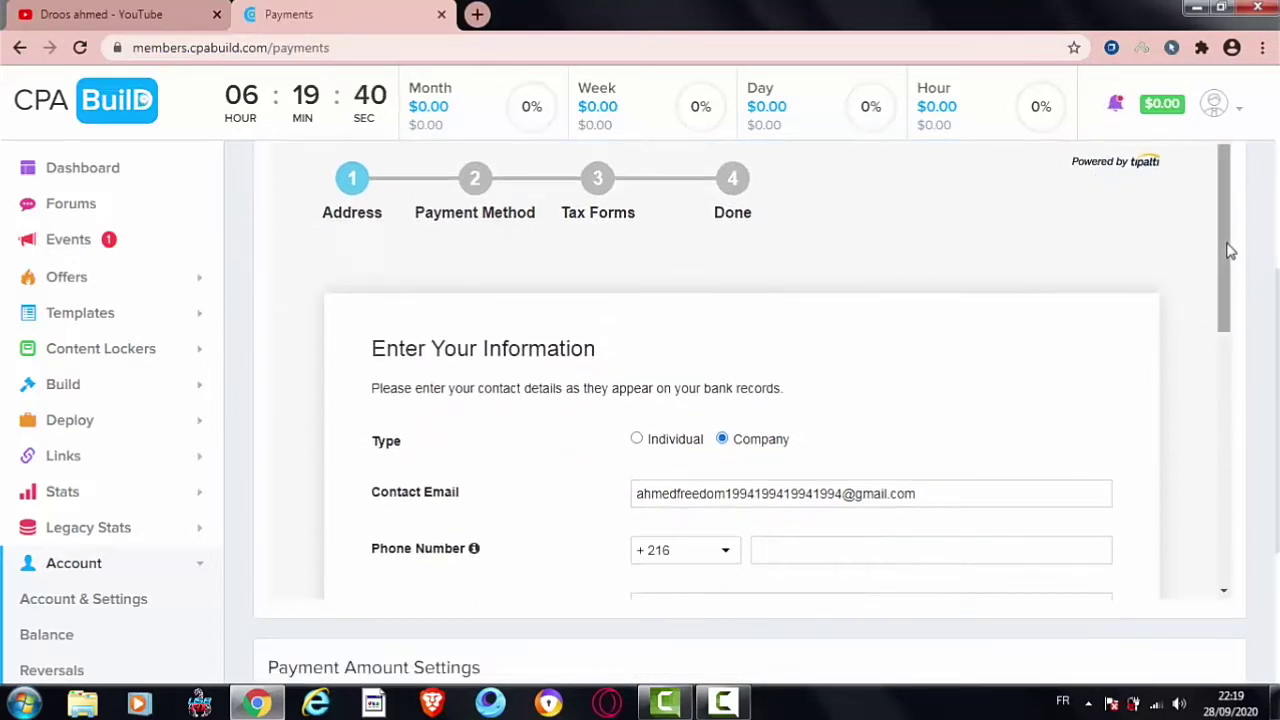
{"action": "scroll", "coordinate": [1226, 263], "scroll_direction": "down", "scroll_amount": 1}
{"action": "left_click_drag", "start_coordinate": [1226, 263], "coordinate": [1218, 327]}
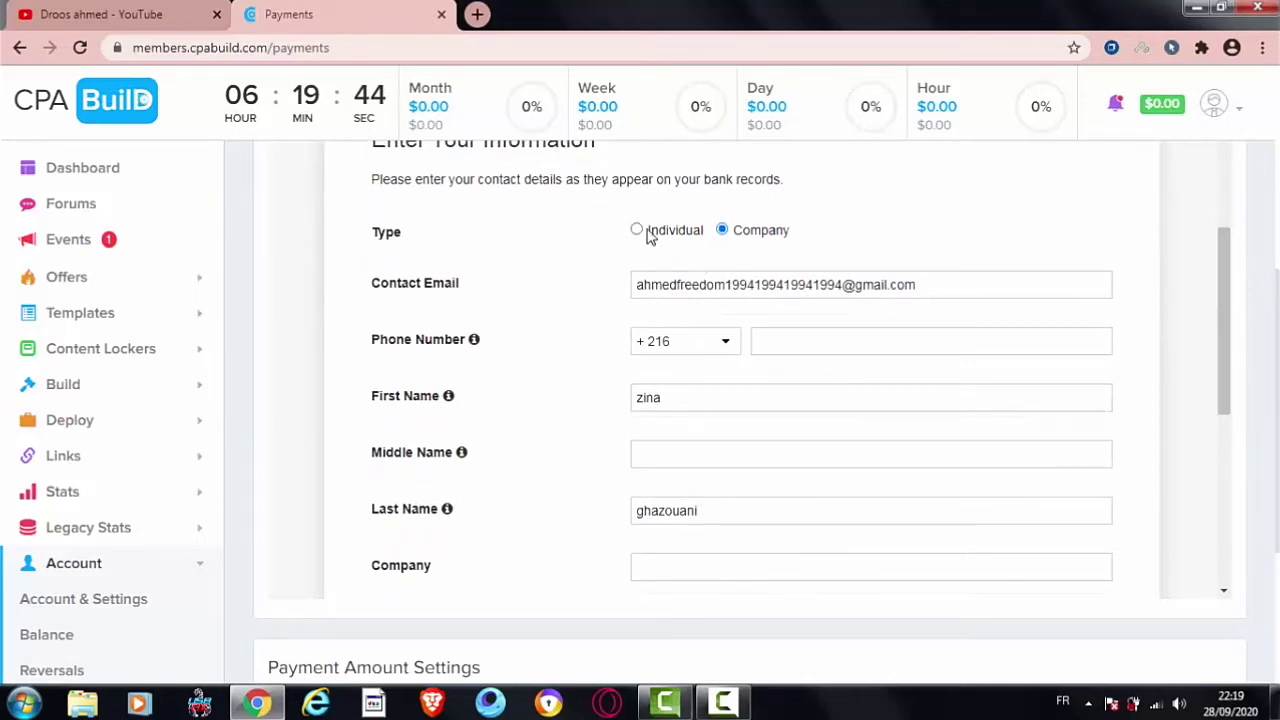
{"action": "left_click", "coordinate": [637, 231]}
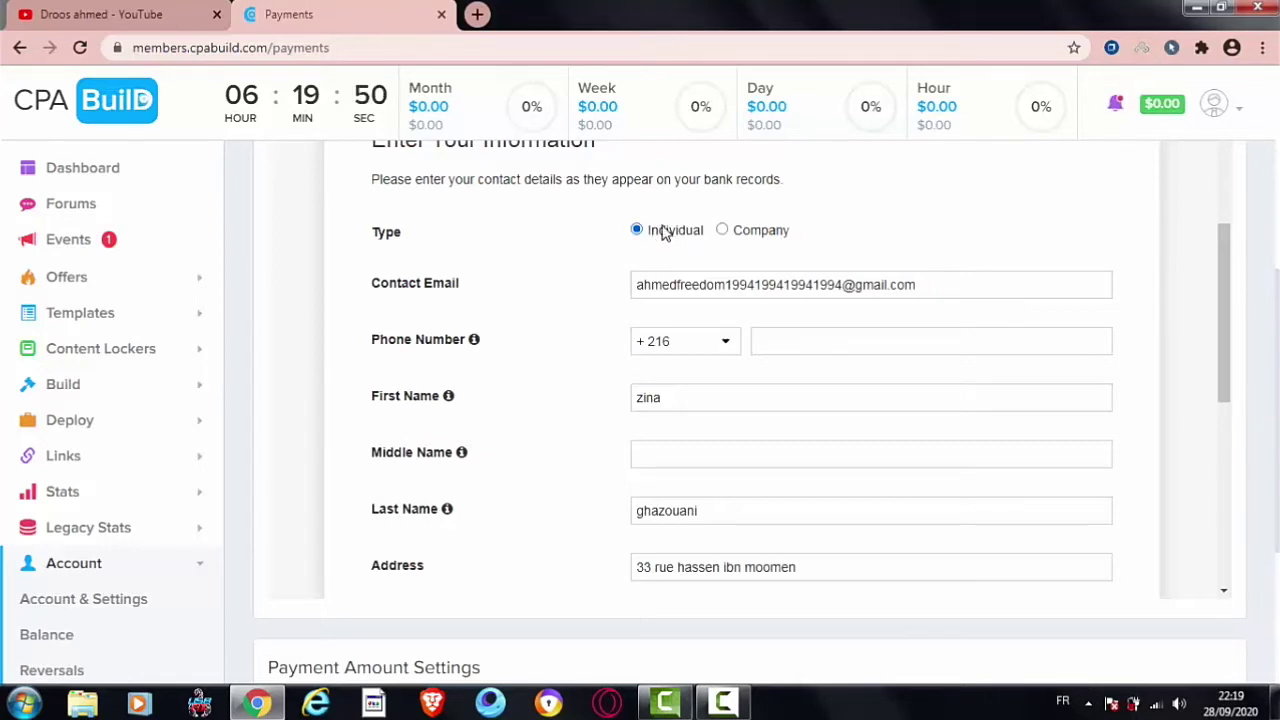
{"action": "left_click", "coordinate": [745, 234]}
{"action": "left_click", "coordinate": [637, 231]}
{"action": "left_click_drag", "start_coordinate": [466, 287], "coordinate": [372, 291]}
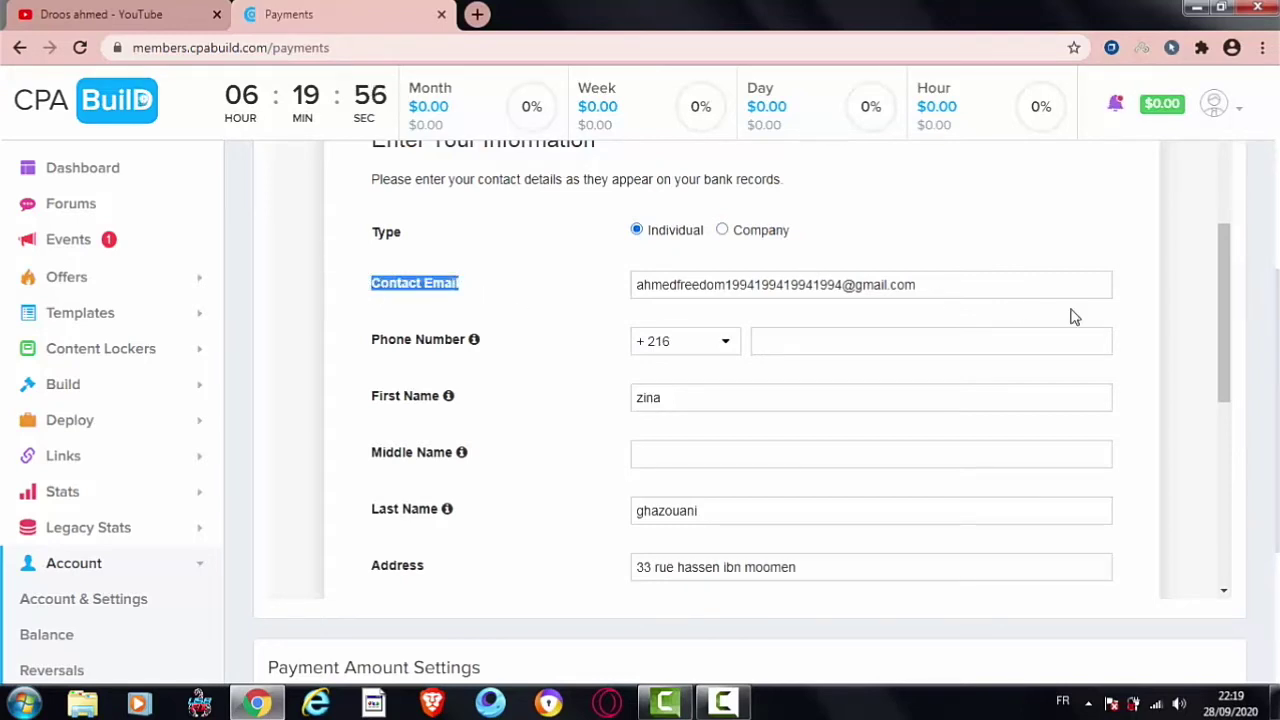
{"action": "left_click_drag", "start_coordinate": [1222, 308], "coordinate": [1229, 371]}
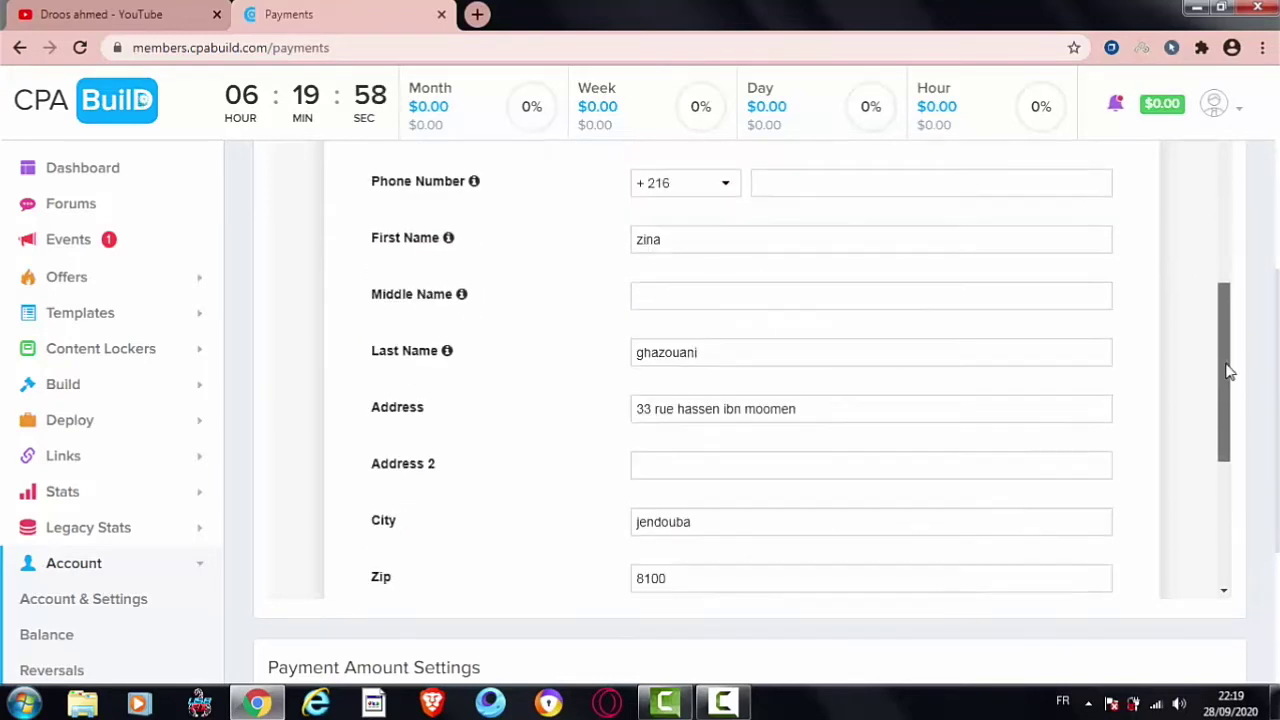
Step: Enter the payee's phone number and correct several of its digits
{"action": "left_click", "coordinate": [955, 185]}
{"action": "type", "text": "55"}
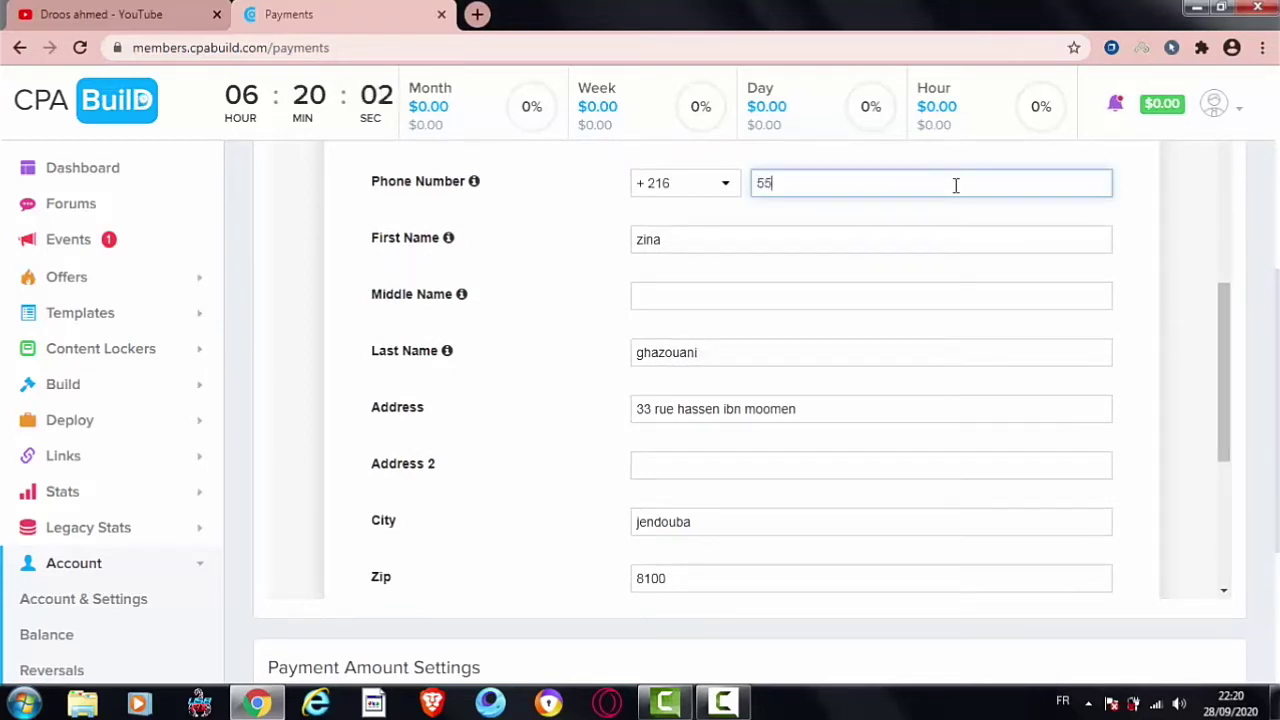
{"action": "type", "text": "898475"}
{"action": "left_click_drag", "start_coordinate": [813, 186], "coordinate": [794, 189]}
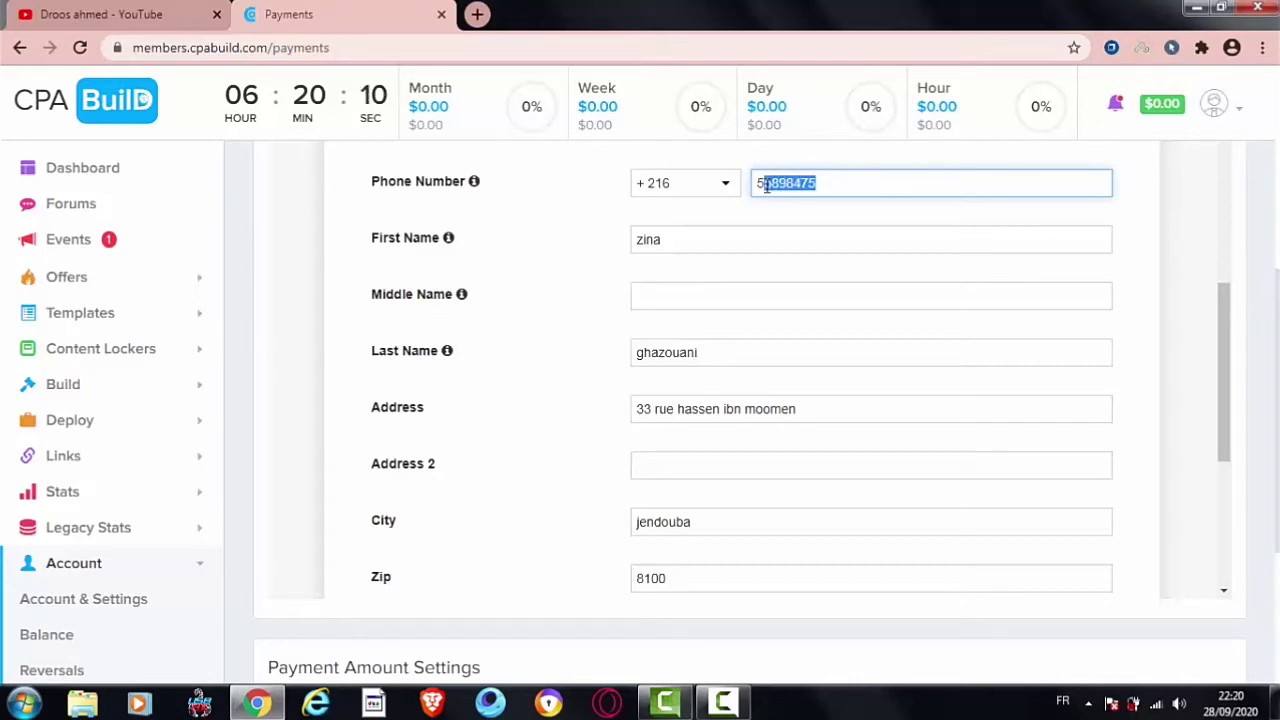
{"action": "left_click_drag", "start_coordinate": [816, 183], "coordinate": [799, 184]}
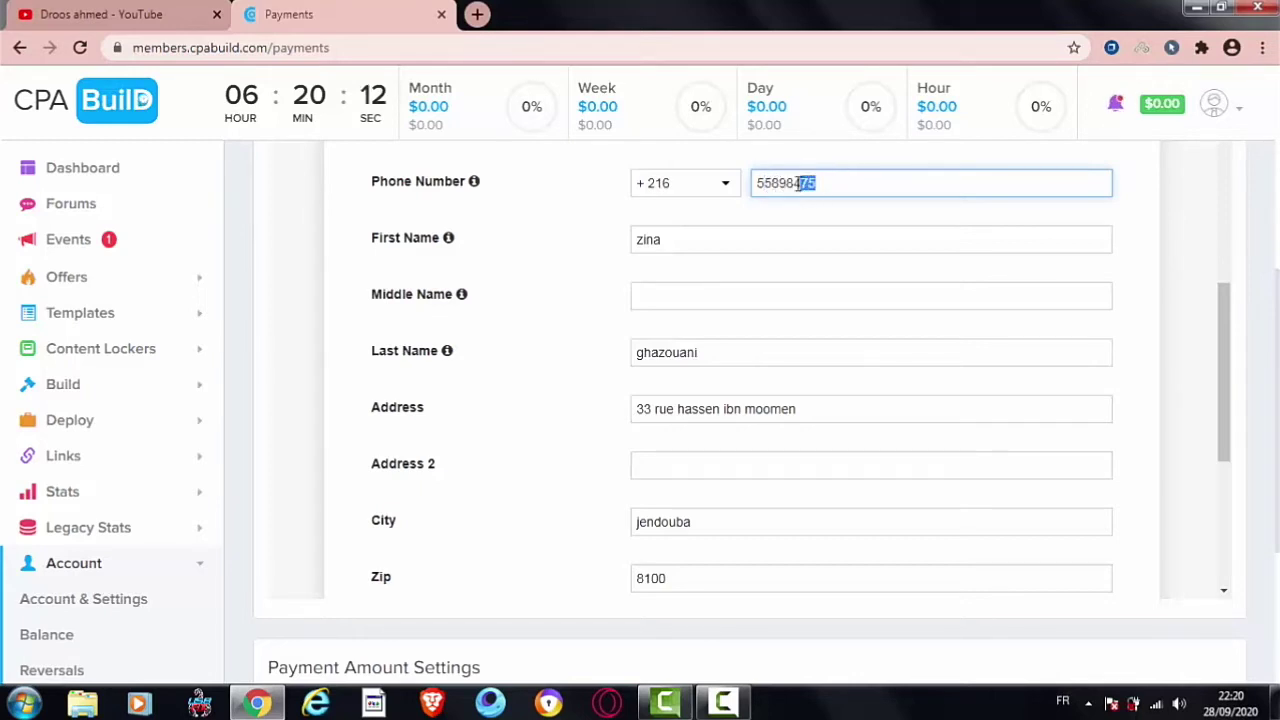
{"action": "type", "text": "000"}
{"action": "right_click", "coordinate": [788, 183]}
{"action": "key", "text": "Escape"}
{"action": "left_click_drag", "start_coordinate": [791, 183], "coordinate": [773, 183]}
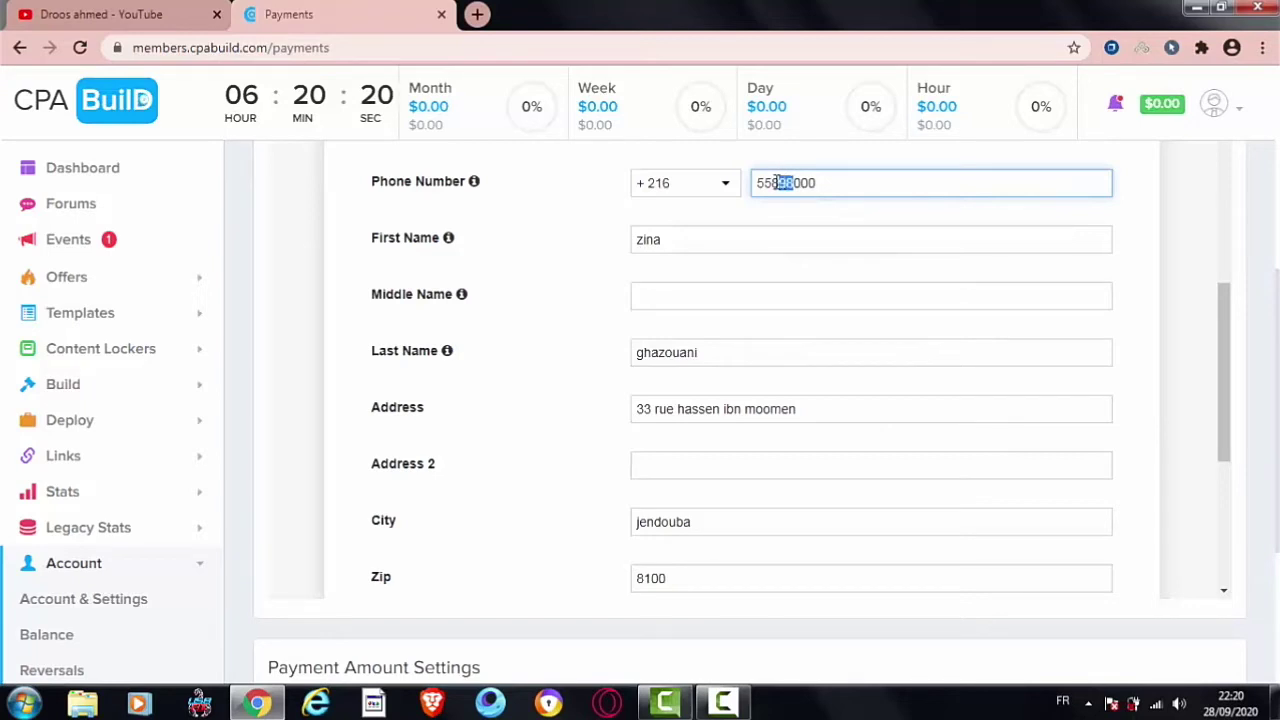
{"action": "type", "text": "000"}
{"action": "left_click", "coordinate": [1235, 330]}
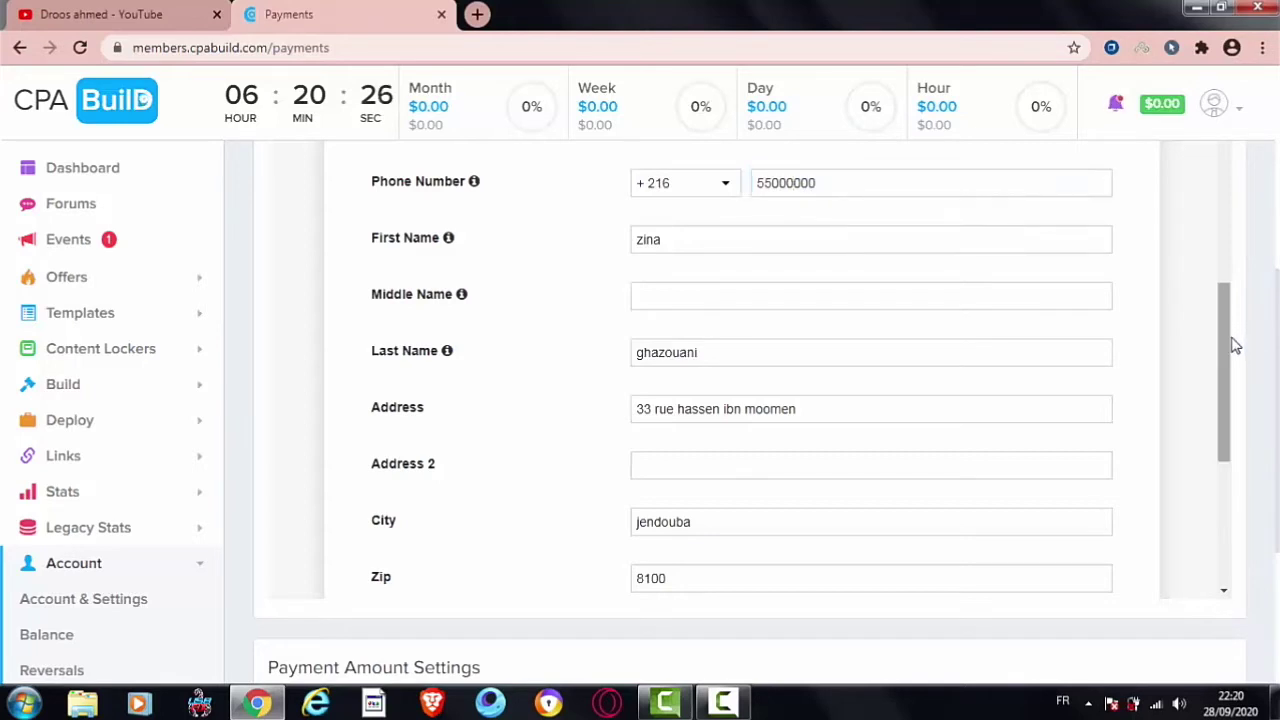
Step: Check the First and Last Name fields and scroll down to Date of Birth
{"action": "mouse_move", "coordinate": [447, 224]}
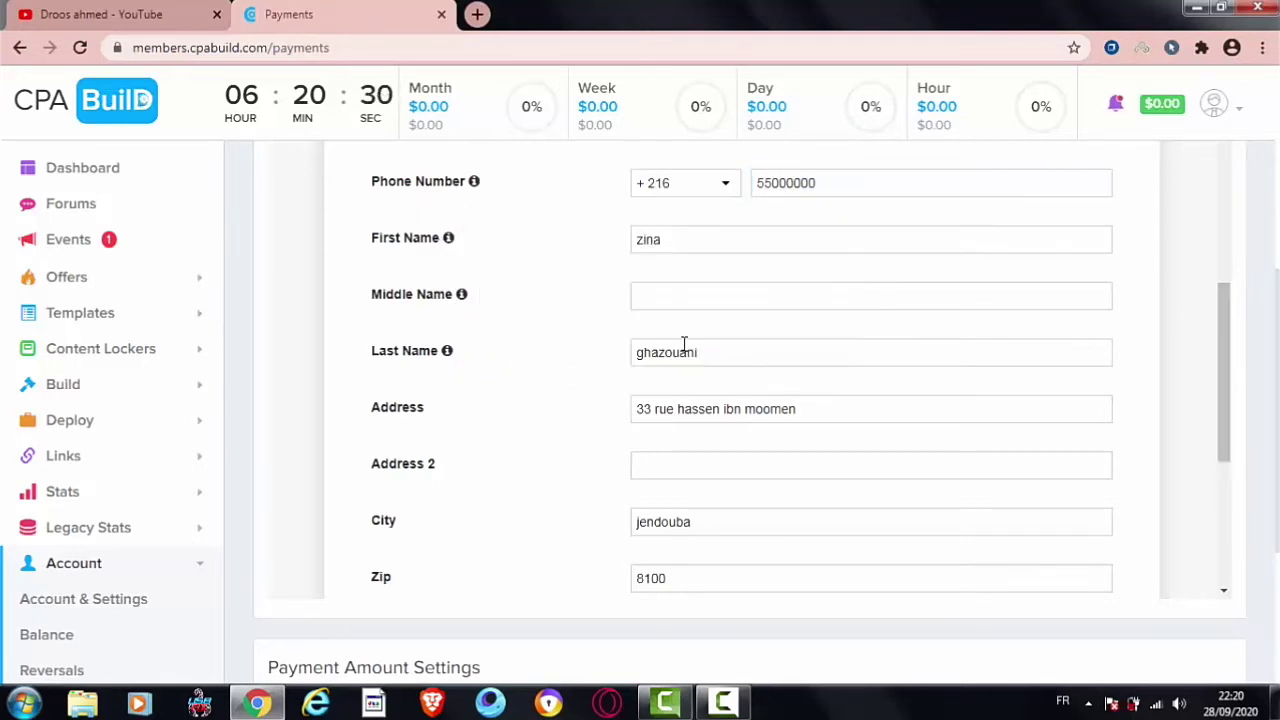
{"action": "left_click_drag", "start_coordinate": [440, 350], "coordinate": [386, 352]}
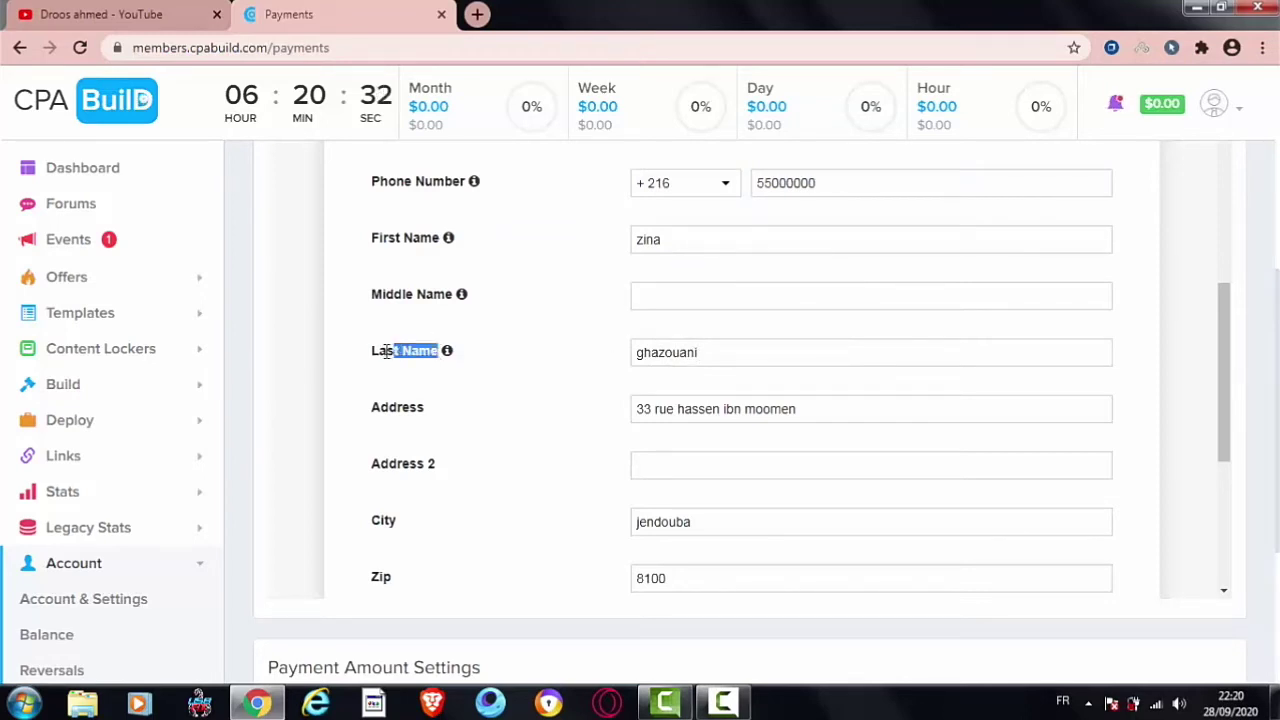
{"action": "left_click_drag", "start_coordinate": [441, 238], "coordinate": [380, 236]}
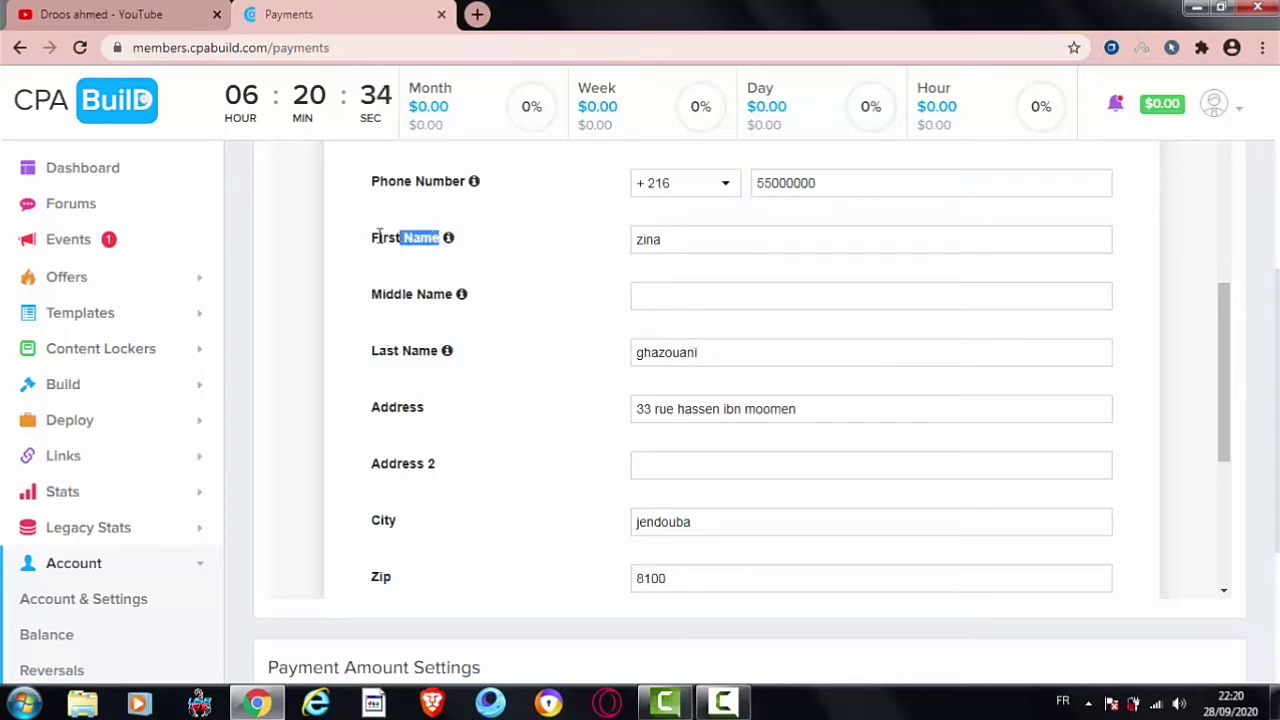
{"action": "left_click", "coordinate": [432, 350]}
{"action": "left_click_drag", "start_coordinate": [438, 350], "coordinate": [370, 351]}
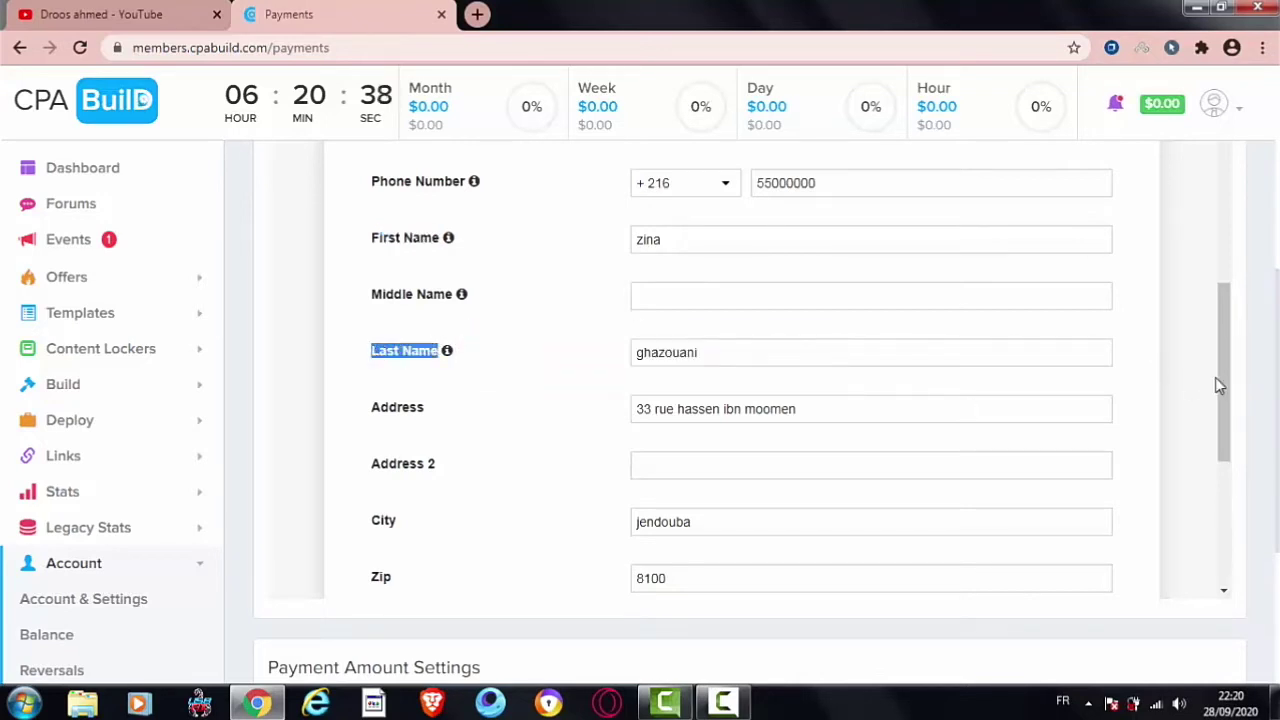
{"action": "scroll", "coordinate": [1218, 420], "scroll_direction": "down", "scroll_amount": 2}
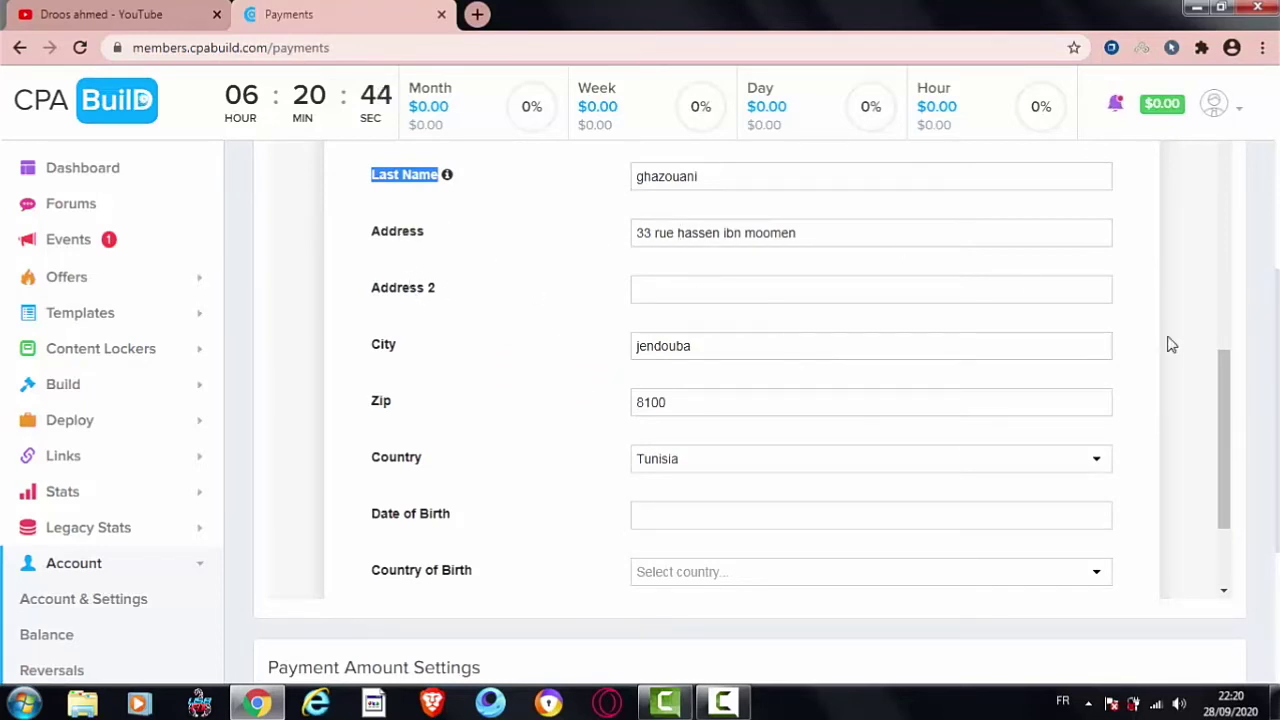
{"action": "left_click_drag", "start_coordinate": [1230, 371], "coordinate": [1231, 424]}
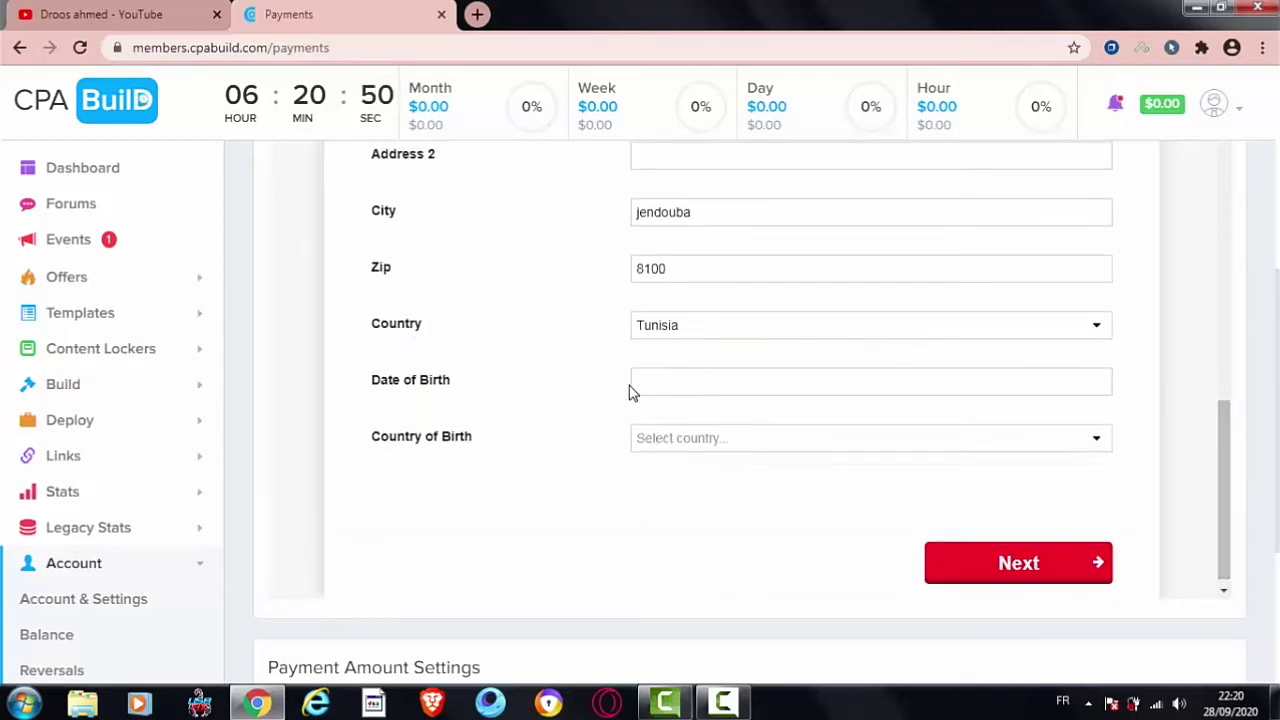
Step: Enter a first birth date of May 4, 2011 in the Date of Birth picker
{"action": "left_click", "coordinate": [660, 381]}
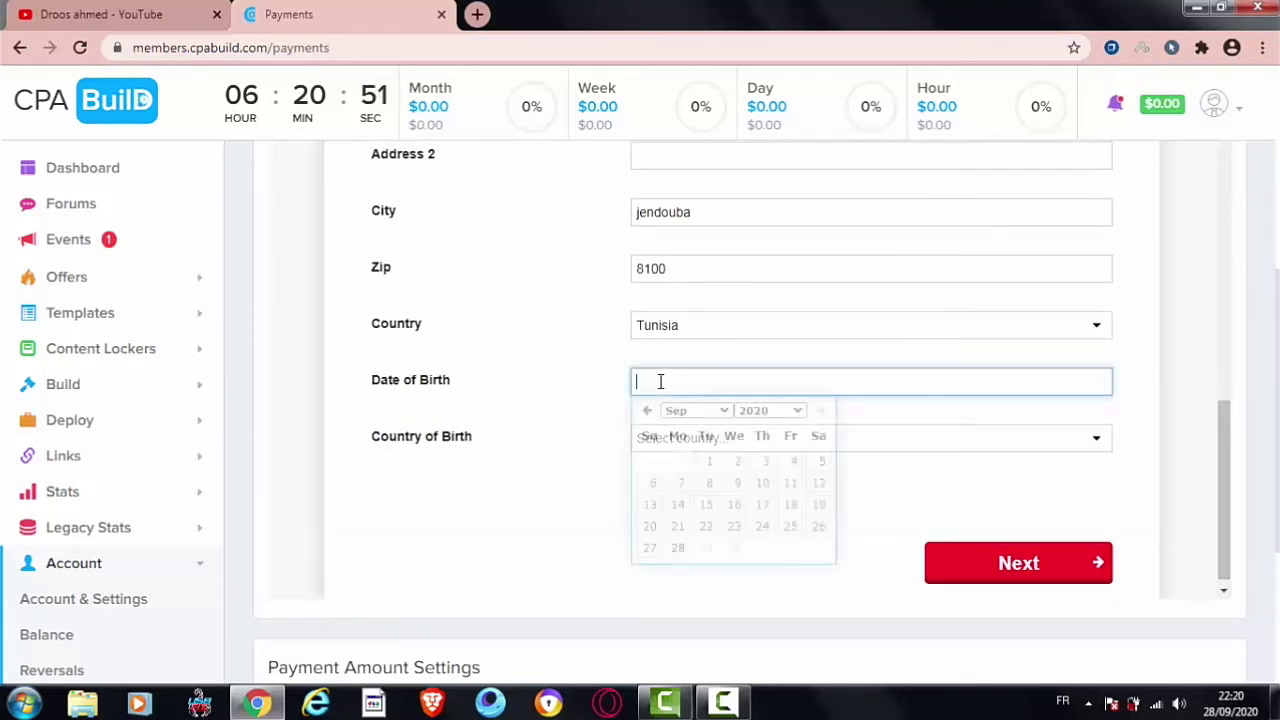
{"action": "left_click", "coordinate": [715, 412]}
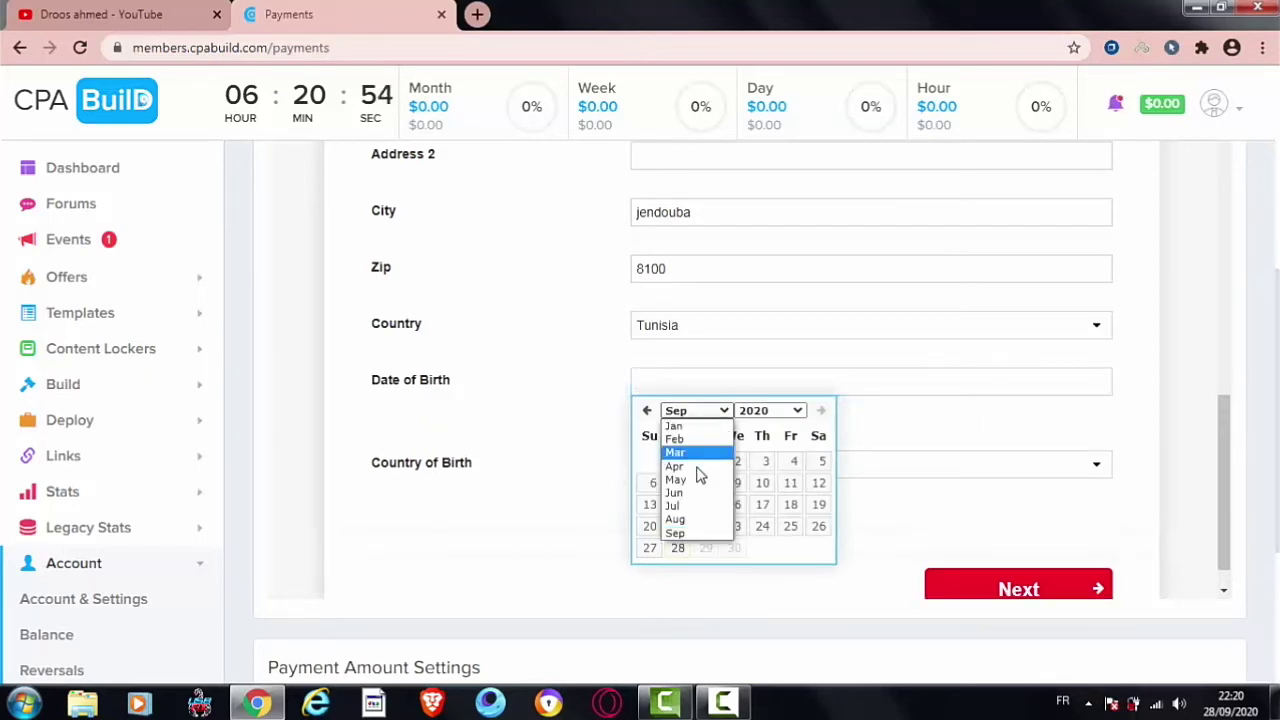
{"action": "left_click", "coordinate": [690, 477]}
{"action": "left_click", "coordinate": [760, 412]}
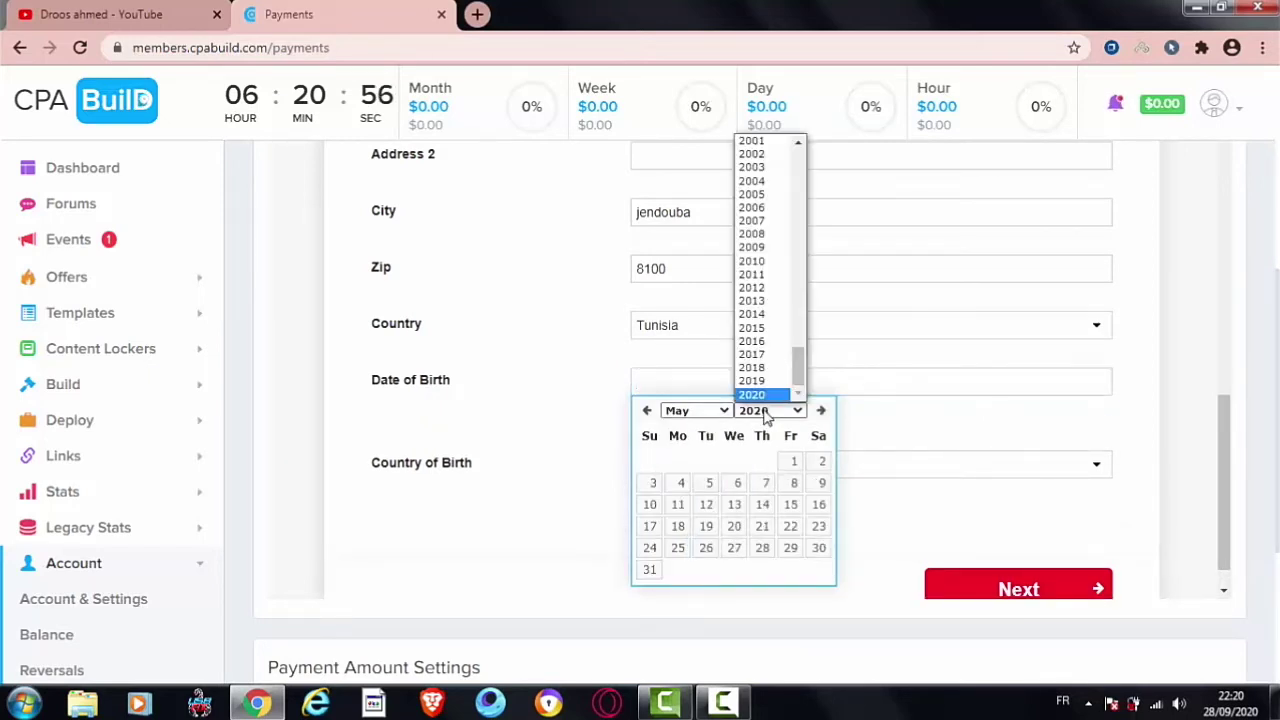
{"action": "left_click", "coordinate": [770, 276]}
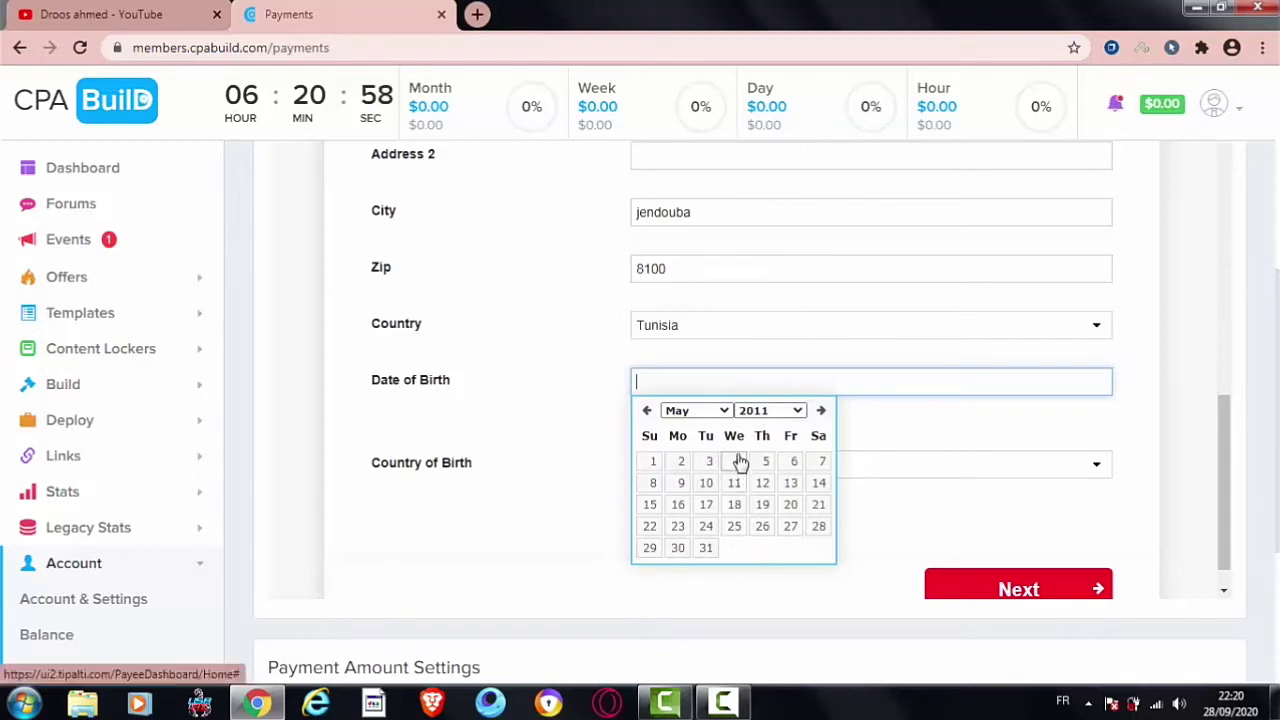
{"action": "left_click", "coordinate": [737, 461]}
{"action": "left_click", "coordinate": [696, 384]}
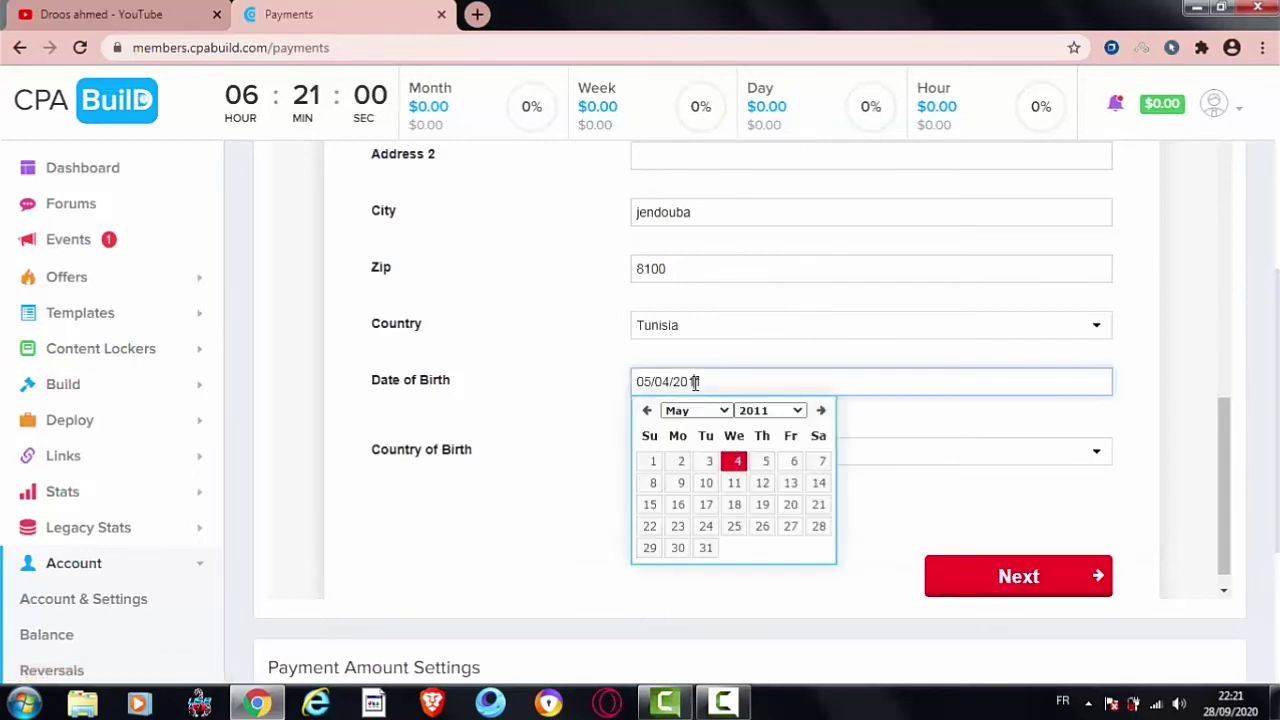
{"action": "left_click", "coordinate": [786, 410]}
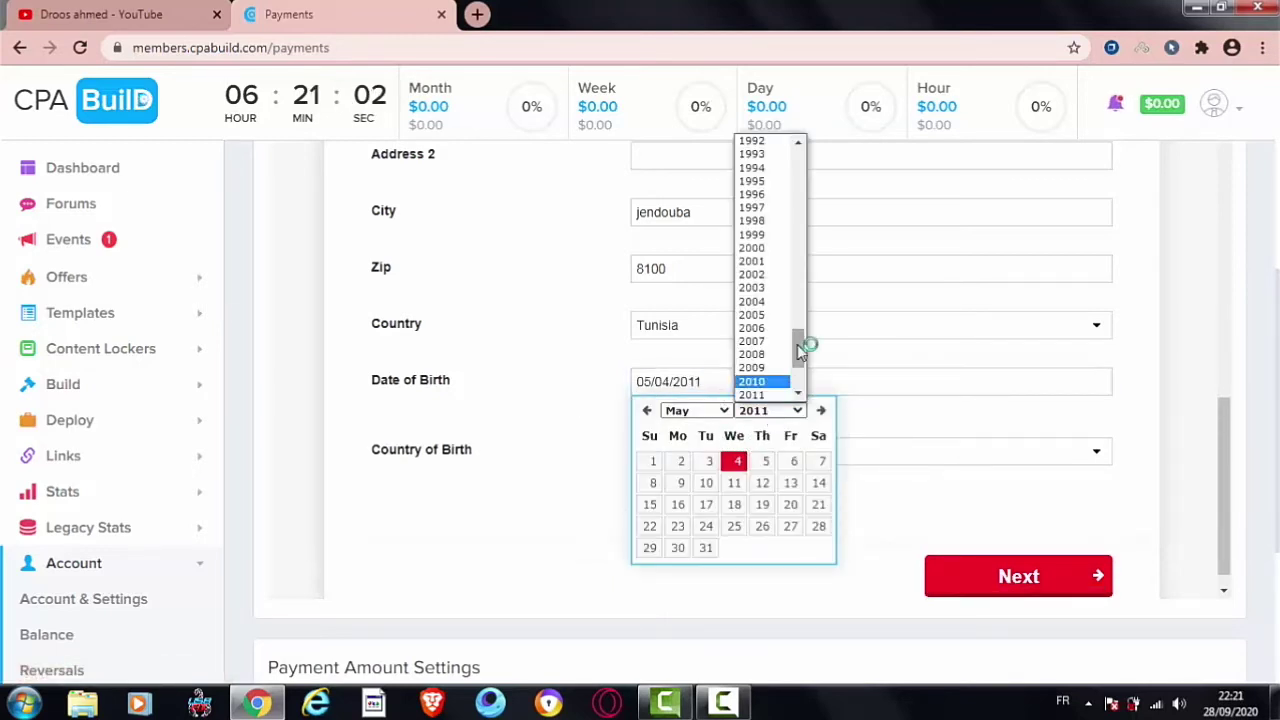
{"action": "left_click_drag", "start_coordinate": [797, 349], "coordinate": [800, 314]}
{"action": "left_click", "coordinate": [766, 232]}
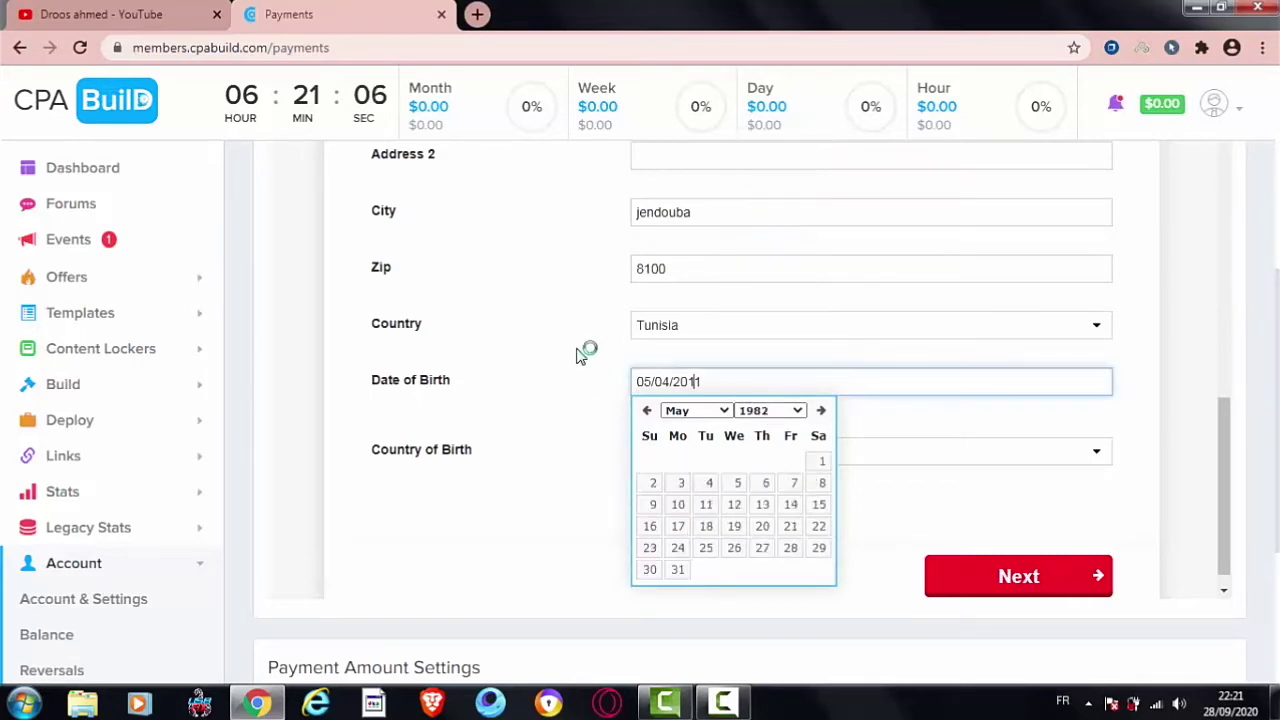
{"action": "left_click", "coordinate": [586, 351]}
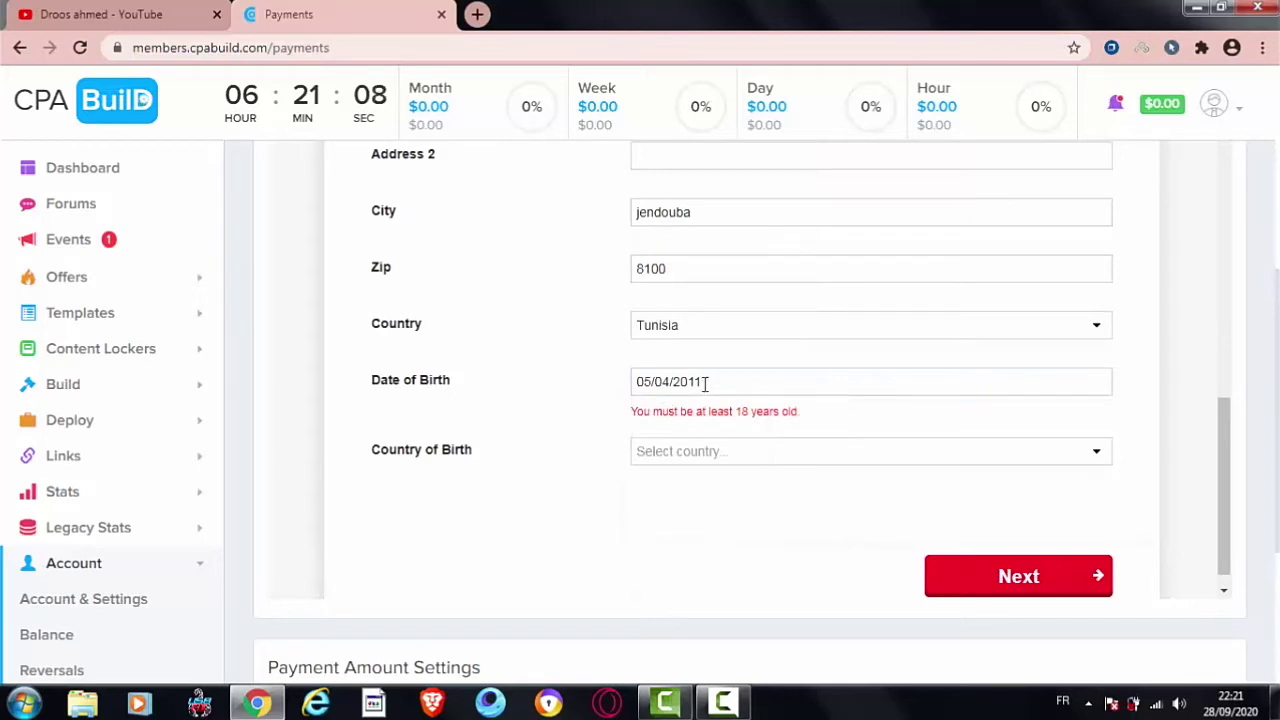
{"action": "left_click", "coordinate": [705, 384]}
{"action": "left_click", "coordinate": [770, 411]}
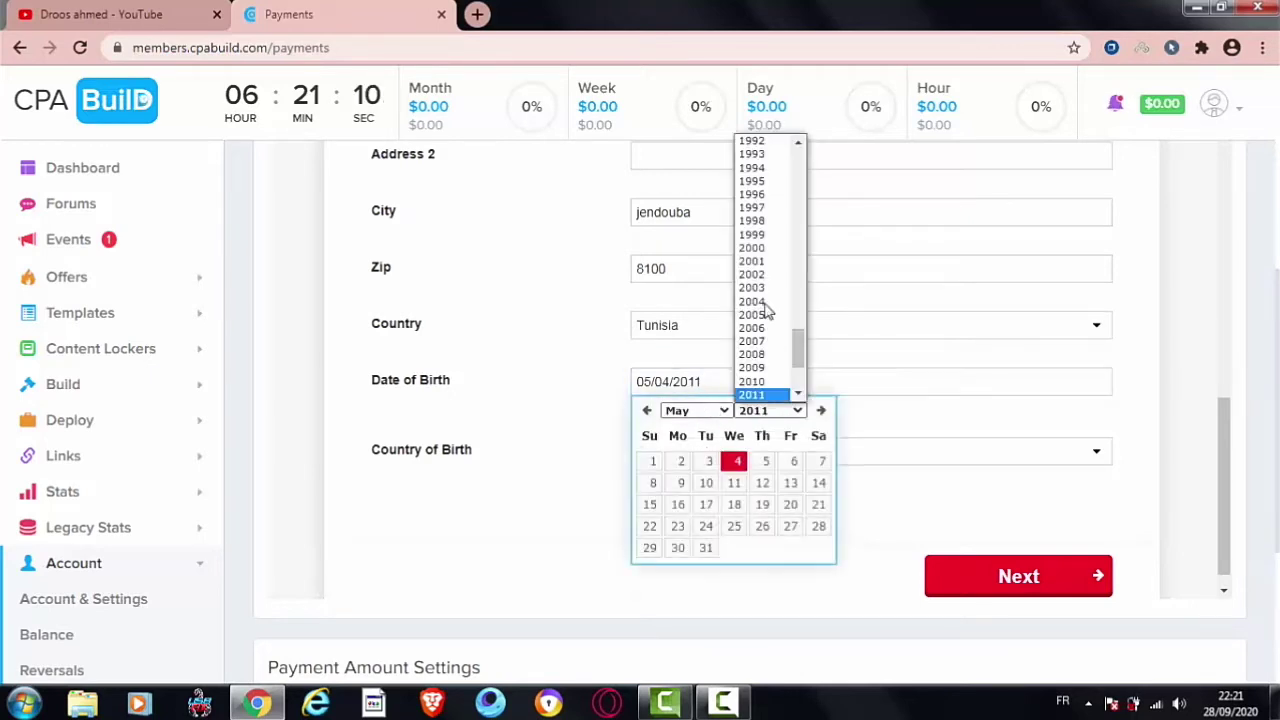
{"action": "left_click", "coordinate": [762, 208]}
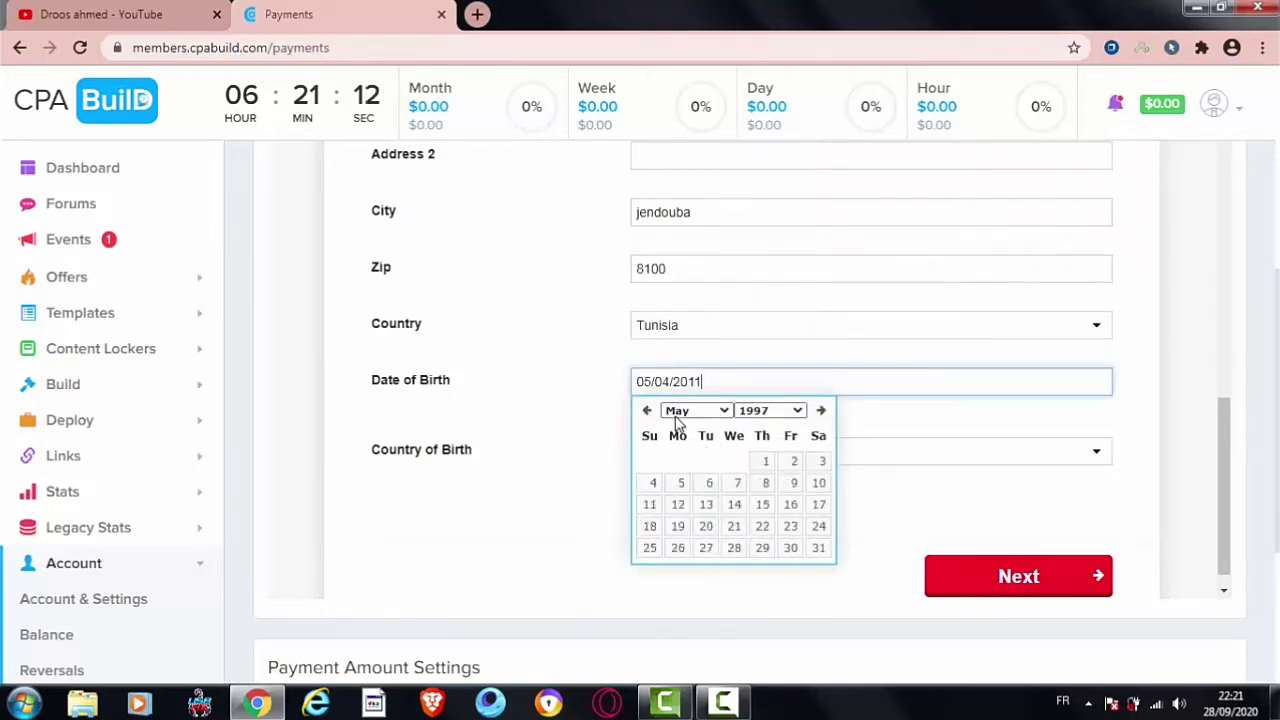
{"action": "left_click", "coordinate": [739, 485]}
{"action": "left_click", "coordinate": [659, 380]}
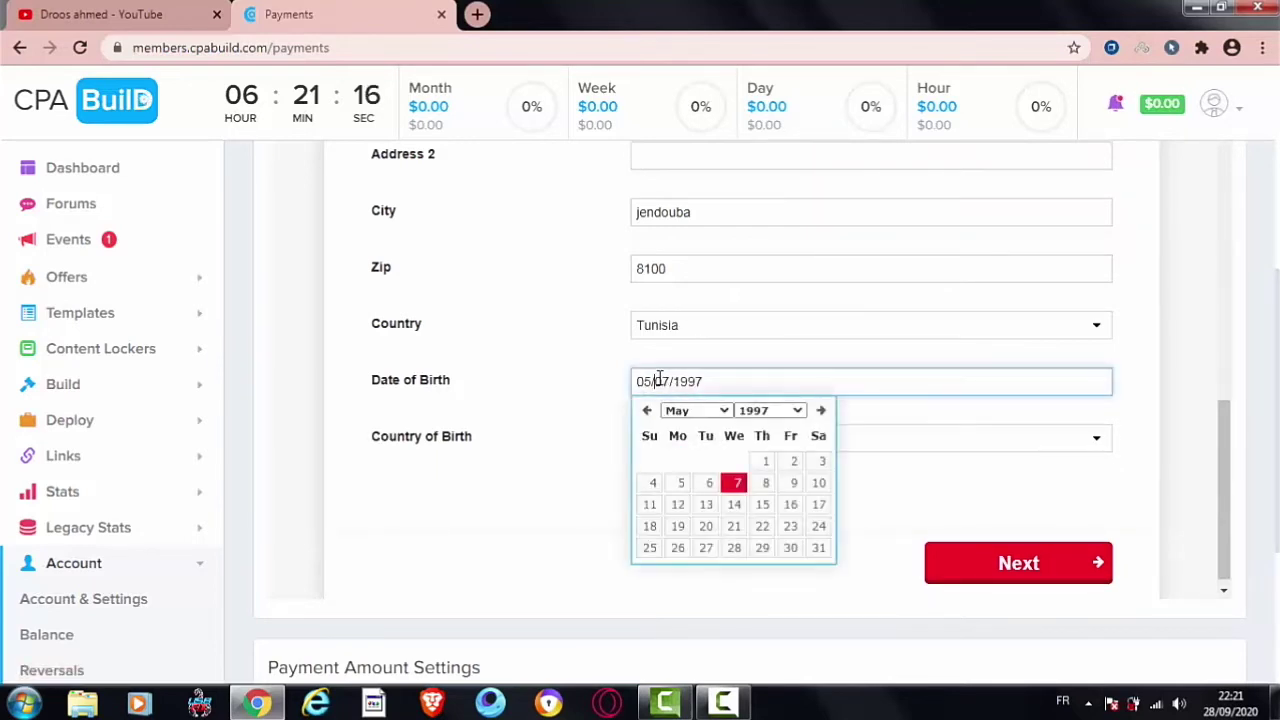
{"action": "left_click", "coordinate": [686, 412]}
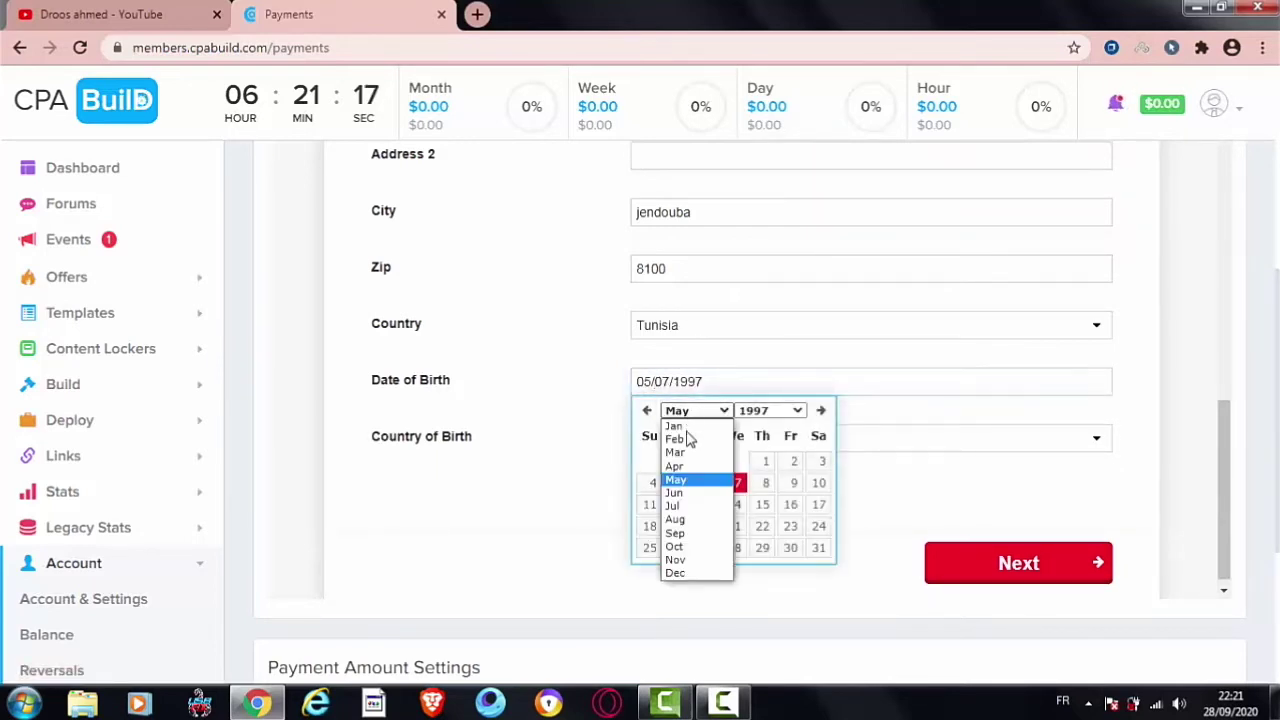
{"action": "left_click", "coordinate": [767, 485]}
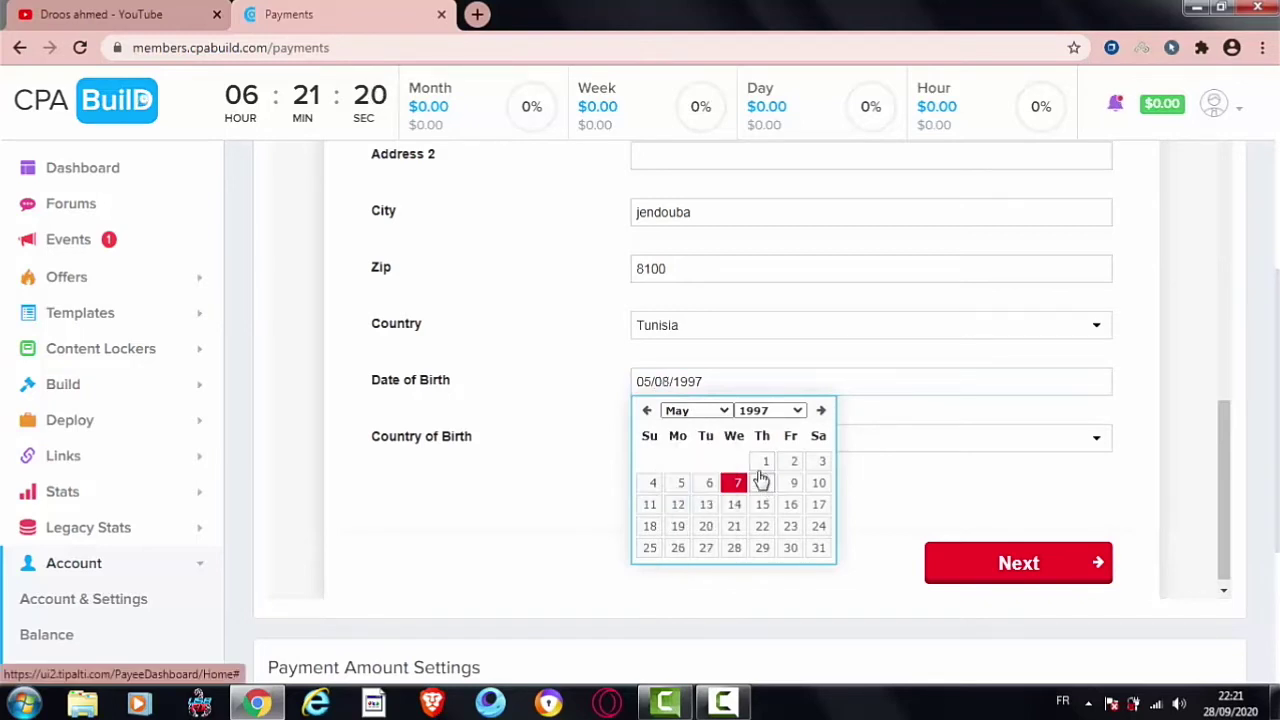
{"action": "left_click", "coordinate": [764, 483]}
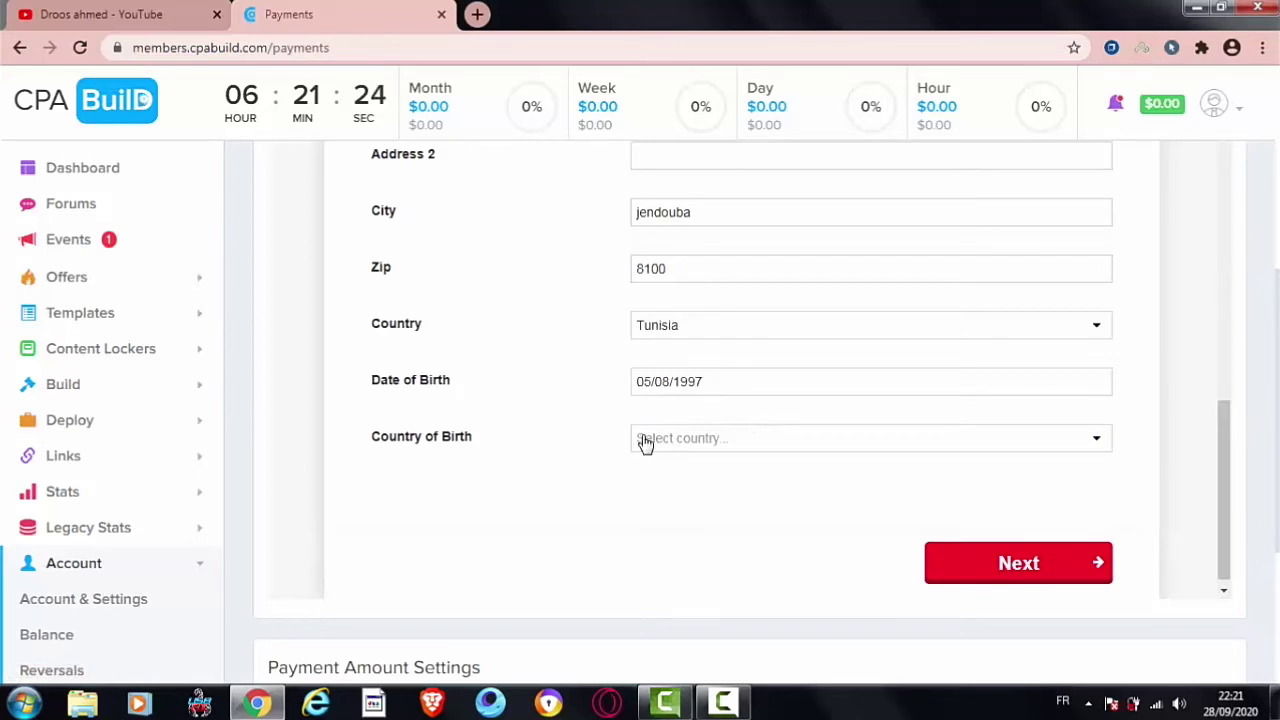
Step: Pick Tunisia in the Country of Birth dropdown and submit the address details with Next
{"action": "left_click", "coordinate": [720, 440]}
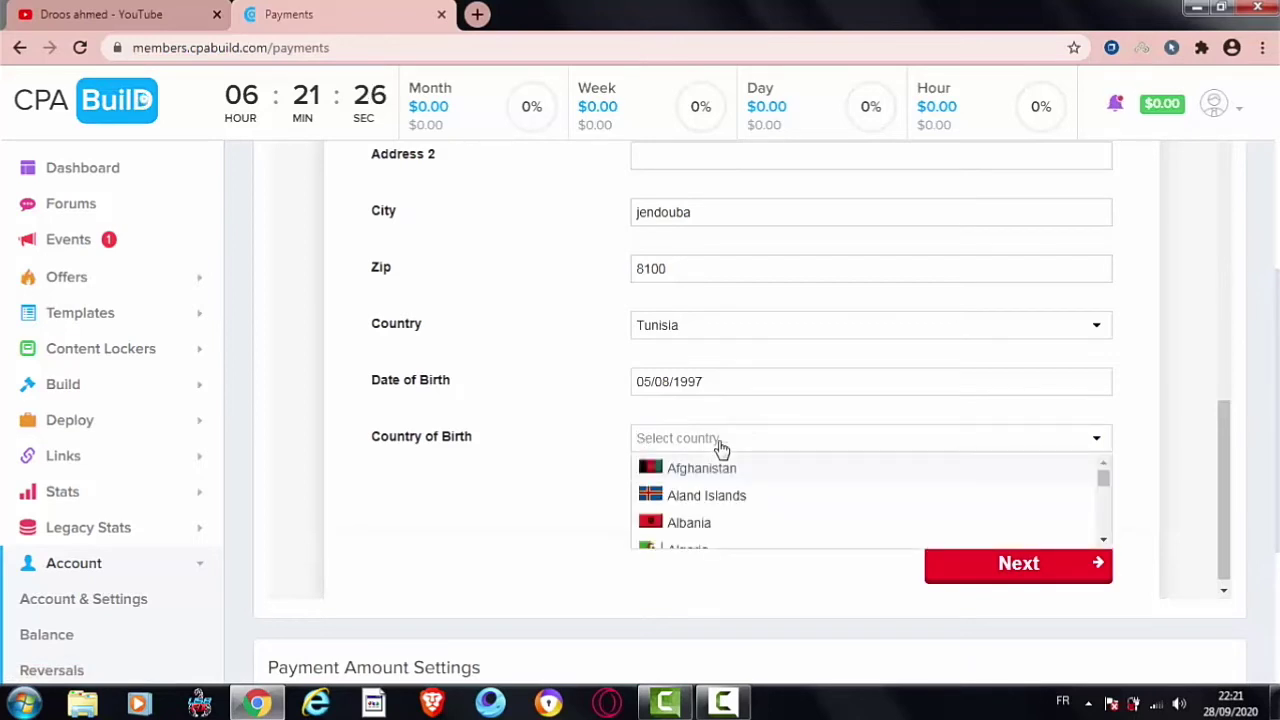
{"action": "left_click", "coordinate": [720, 445]}
{"action": "left_click", "coordinate": [720, 447]}
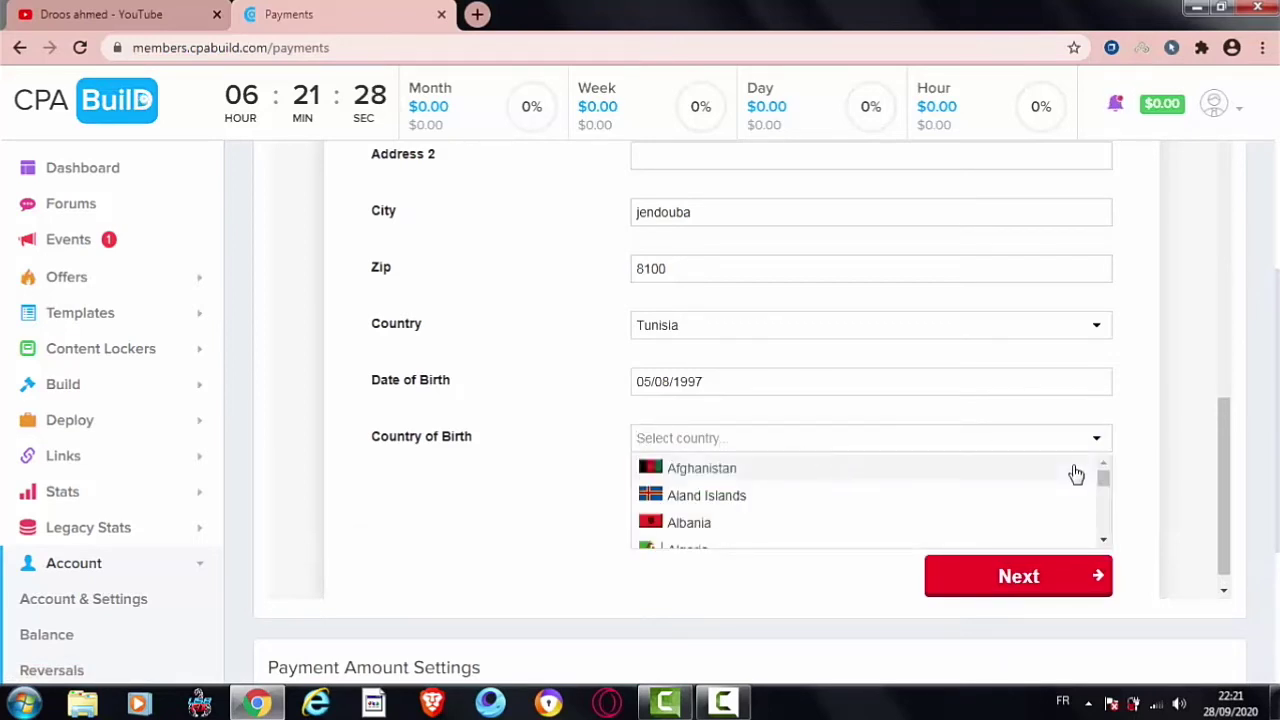
{"action": "mouse_move", "coordinate": [1117, 503]}
{"action": "left_mouse_down"}
{"action": "mouse_move", "coordinate": [1120, 534]}
{"action": "mouse_move", "coordinate": [1110, 525]}
{"action": "left_mouse_up"}
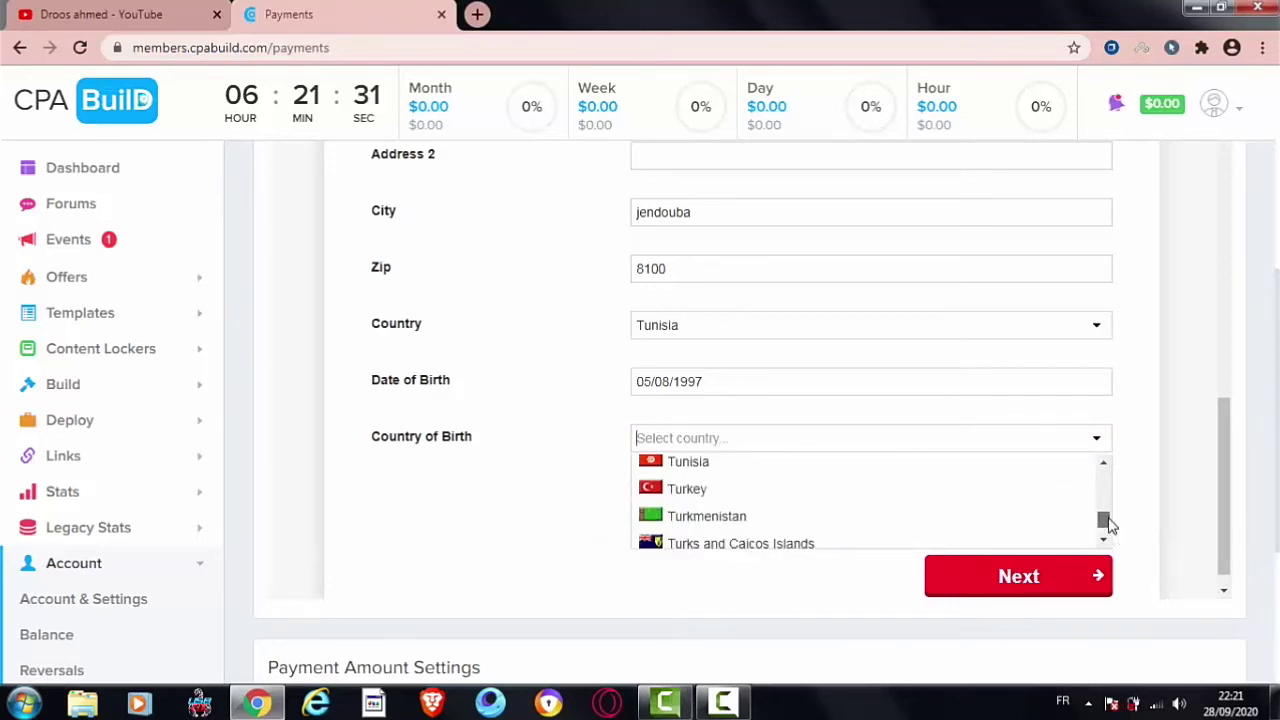
{"action": "left_click", "coordinate": [809, 462]}
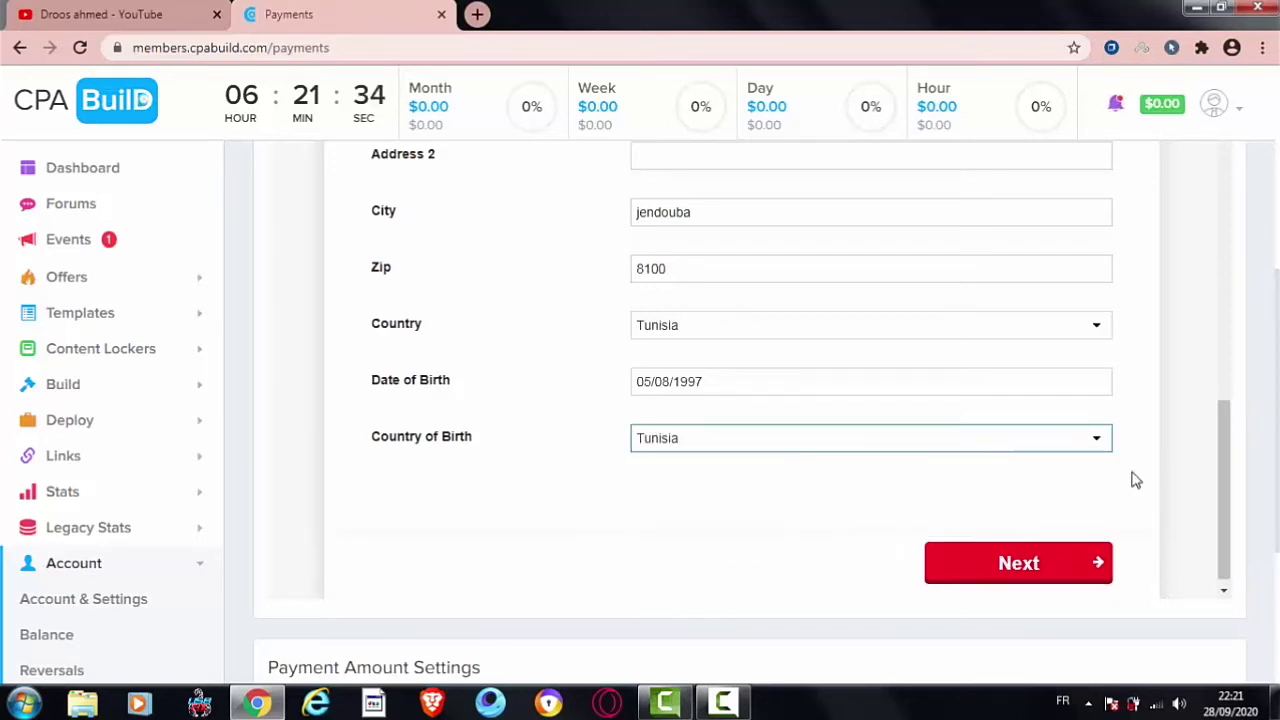
{"action": "left_click_drag", "start_coordinate": [1225, 470], "coordinate": [1215, 503]}
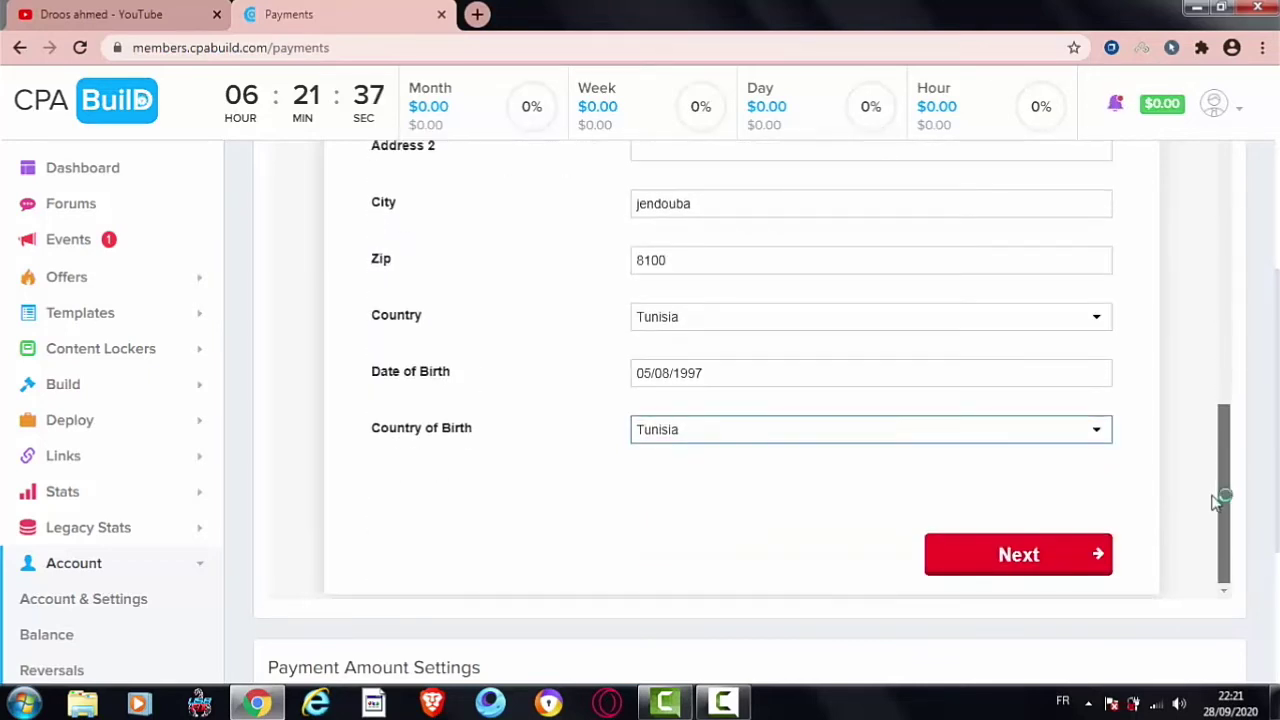
{"action": "left_click", "coordinate": [1002, 561]}
Step: Accept the unverified address with Confirm and Continue
{"action": "left_click", "coordinate": [1001, 560]}
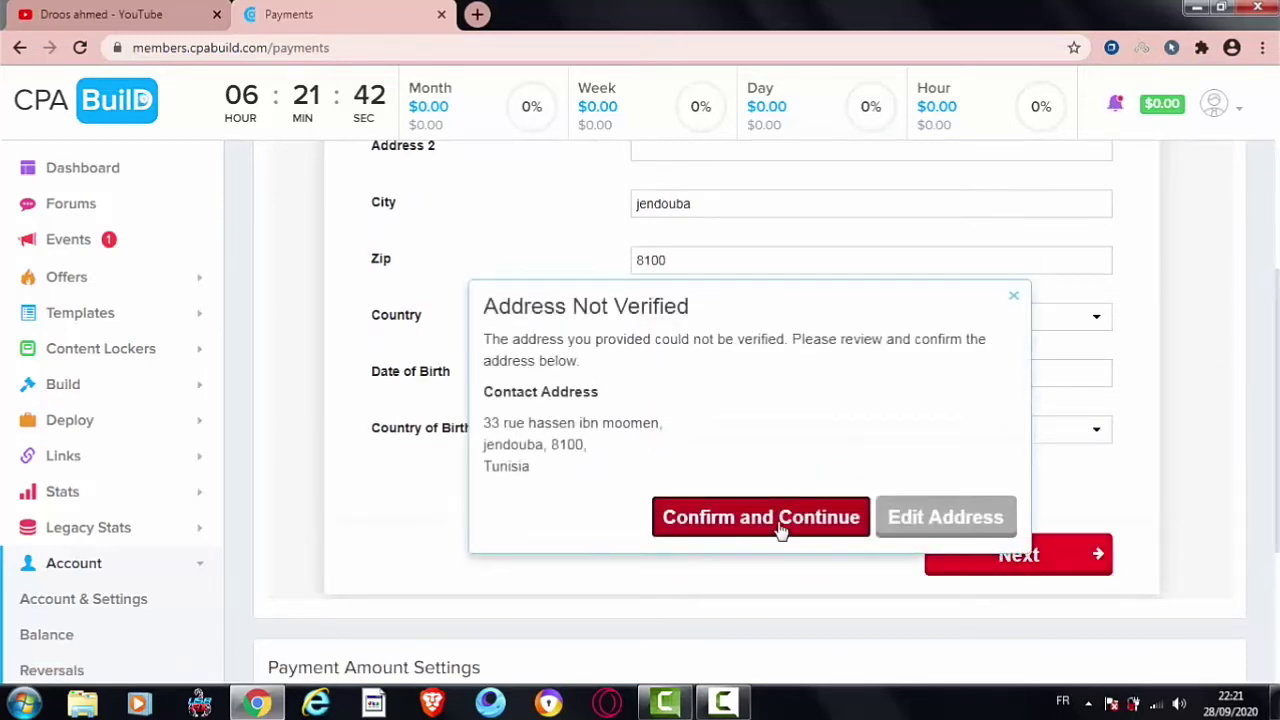
{"action": "left_click", "coordinate": [781, 528]}
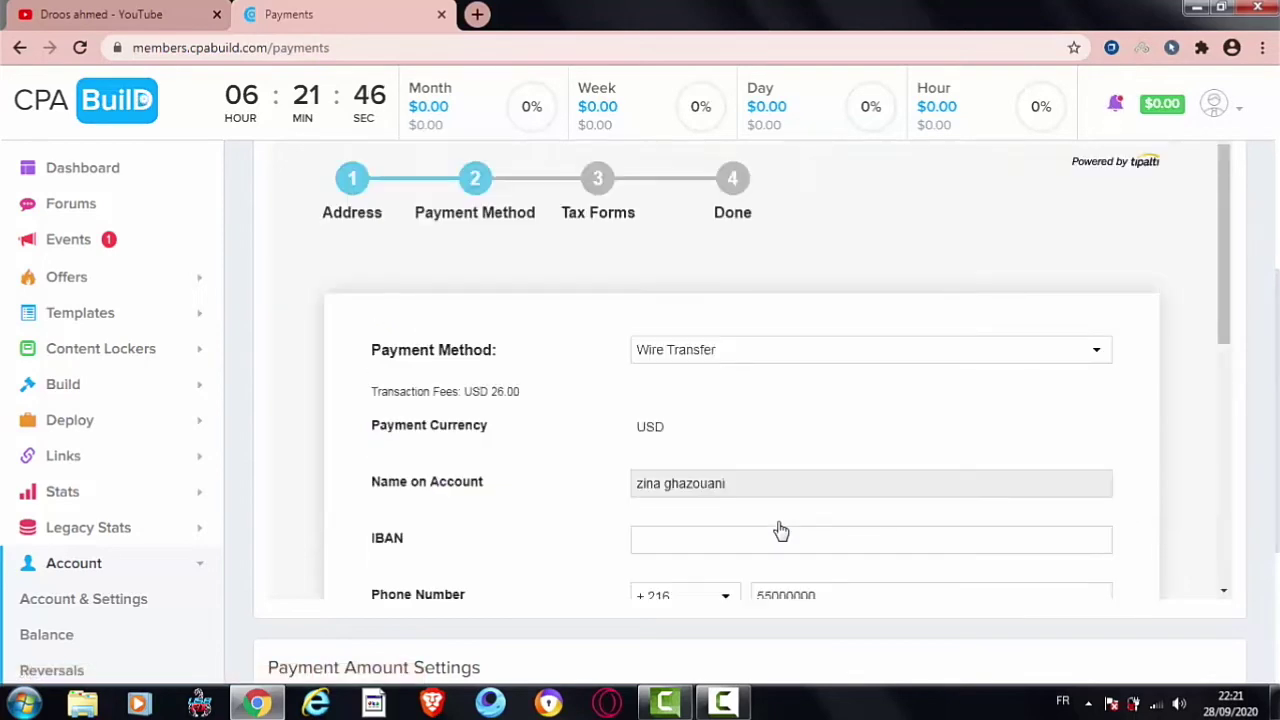
{"action": "left_click_drag", "start_coordinate": [1236, 272], "coordinate": [1229, 314]}
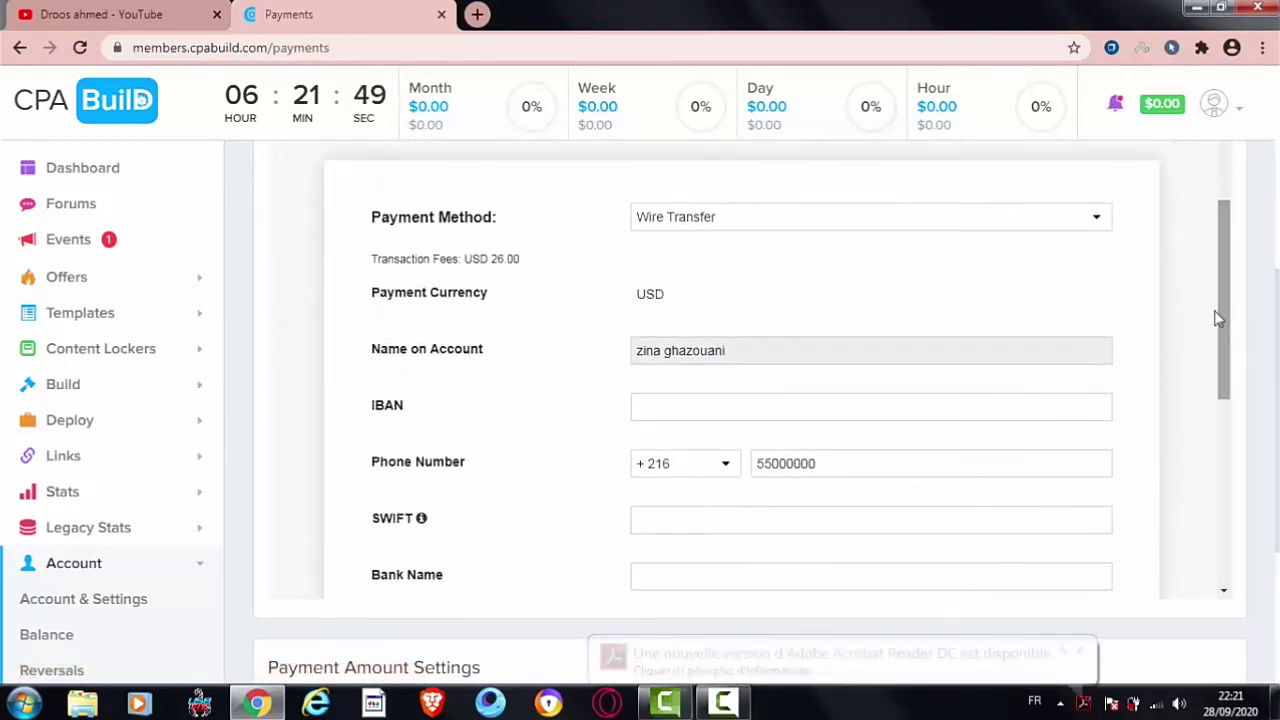
Step: Keep Wire Transfer as the payment method, showing USD currency and USD 26.00 fees
{"action": "left_click", "coordinate": [993, 225]}
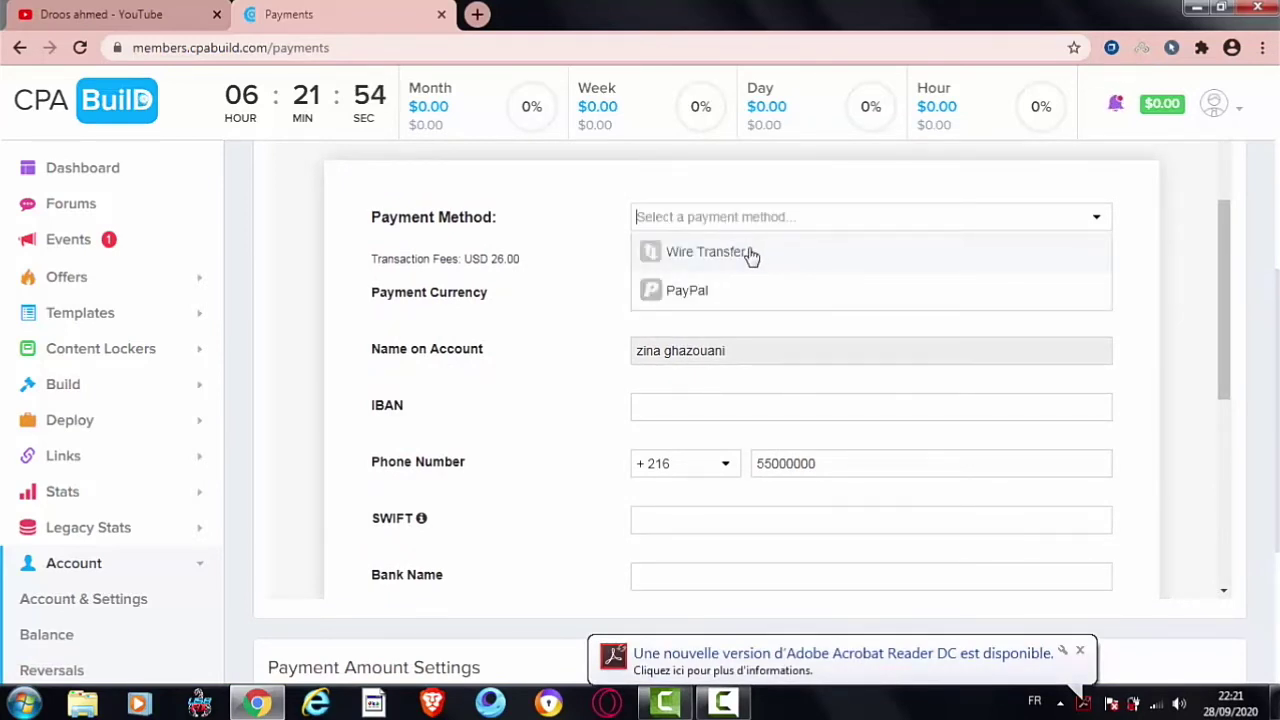
{"action": "left_click", "coordinate": [1035, 251]}
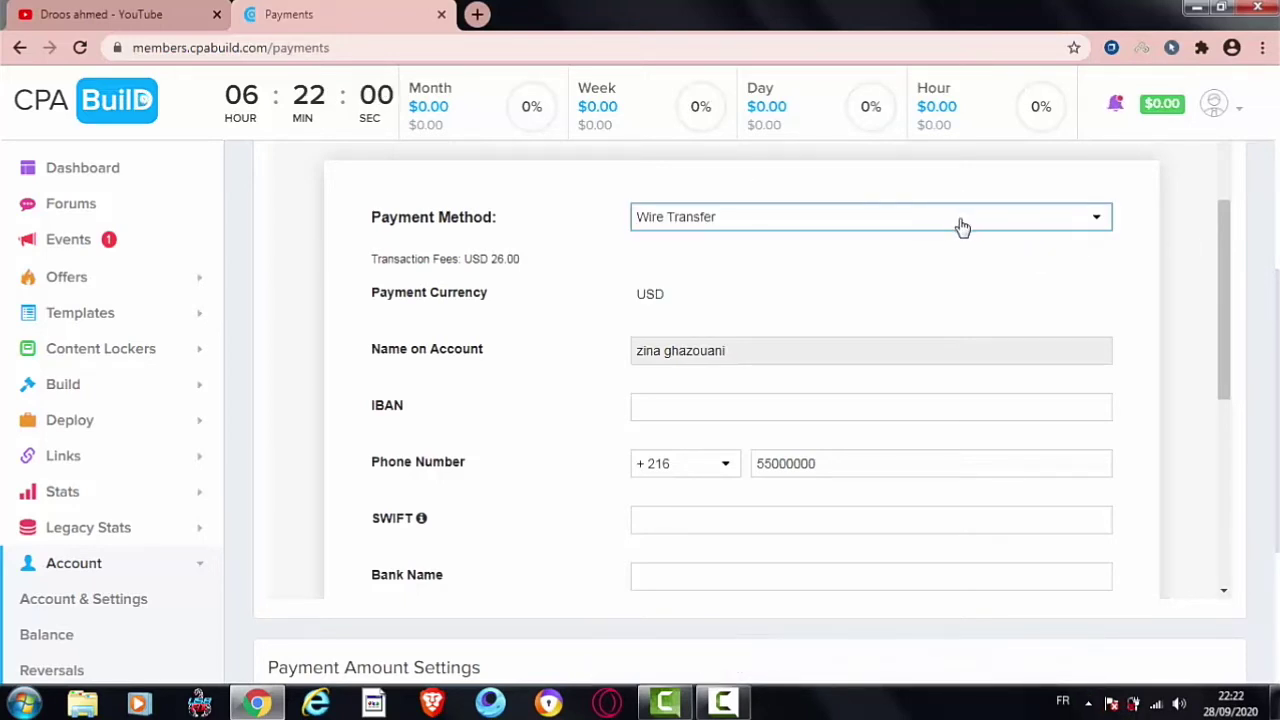
{"action": "left_click_drag", "start_coordinate": [1223, 280], "coordinate": [1229, 408]}
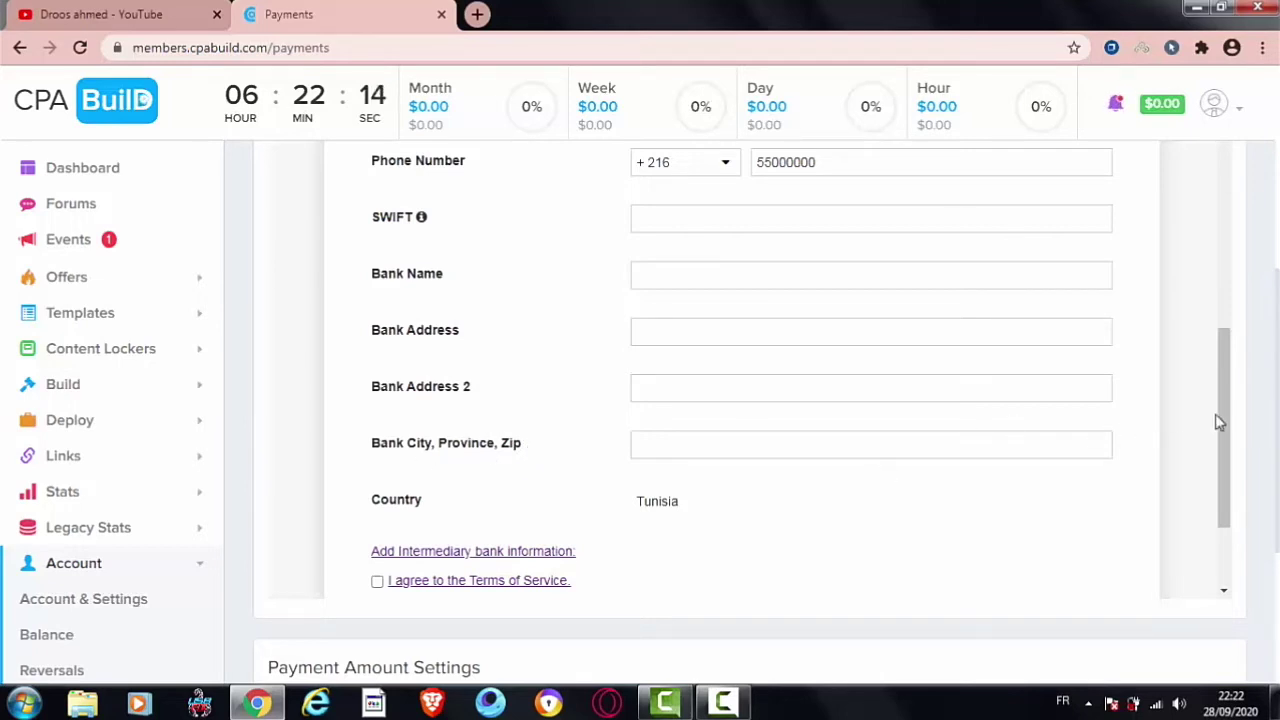
{"action": "left_click_drag", "start_coordinate": [1226, 408], "coordinate": [1205, 280]}
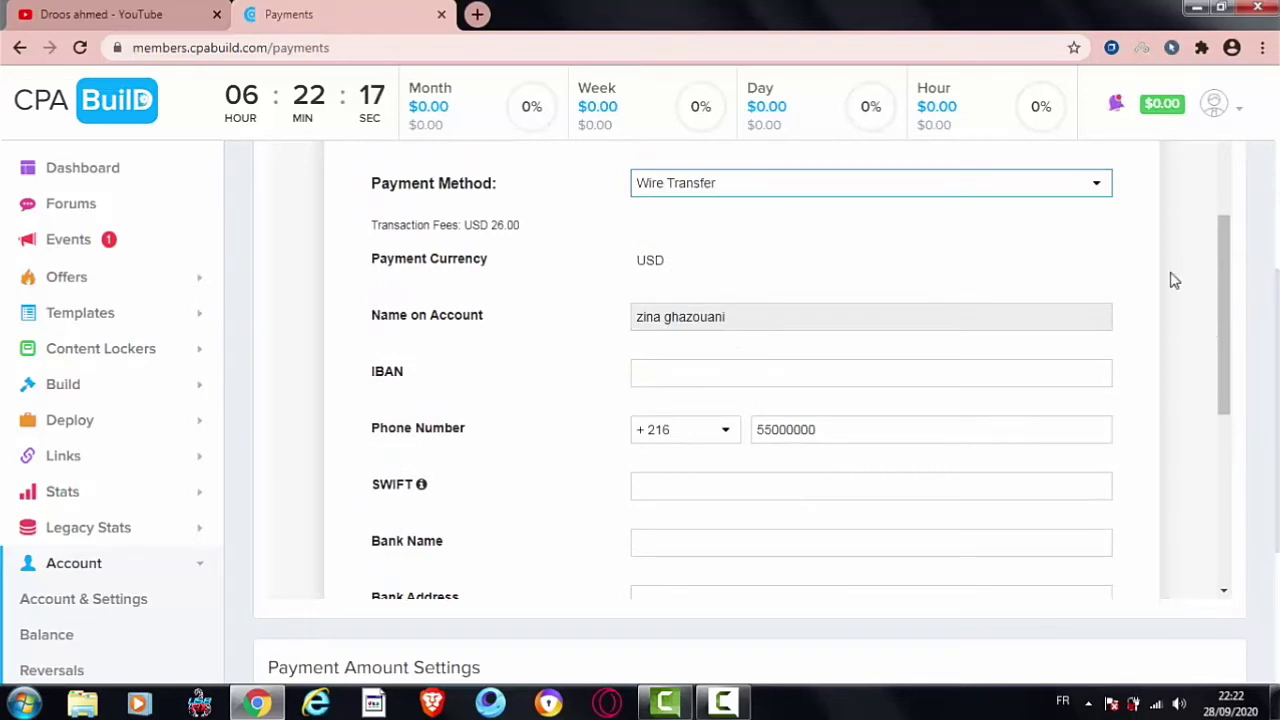
Step: Pick PayPal from the Payment Method list and USD from Payment Currency
{"action": "left_click", "coordinate": [760, 183]}
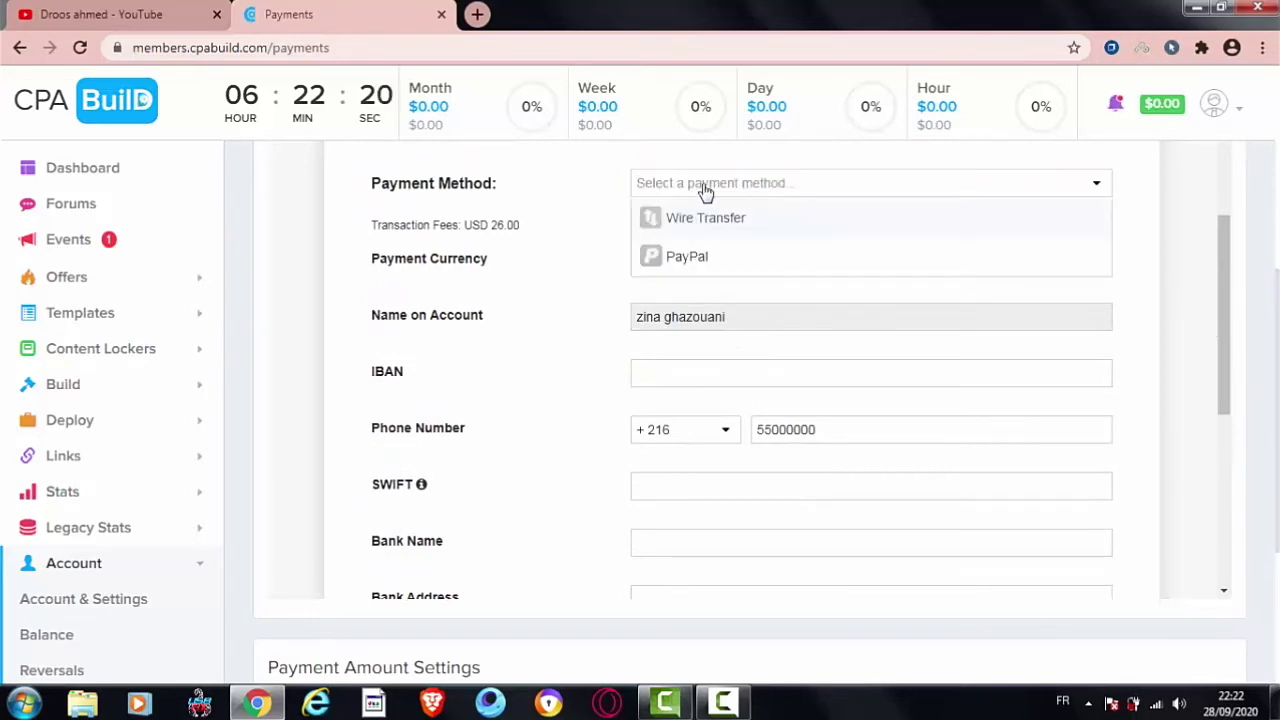
{"action": "left_click", "coordinate": [686, 258]}
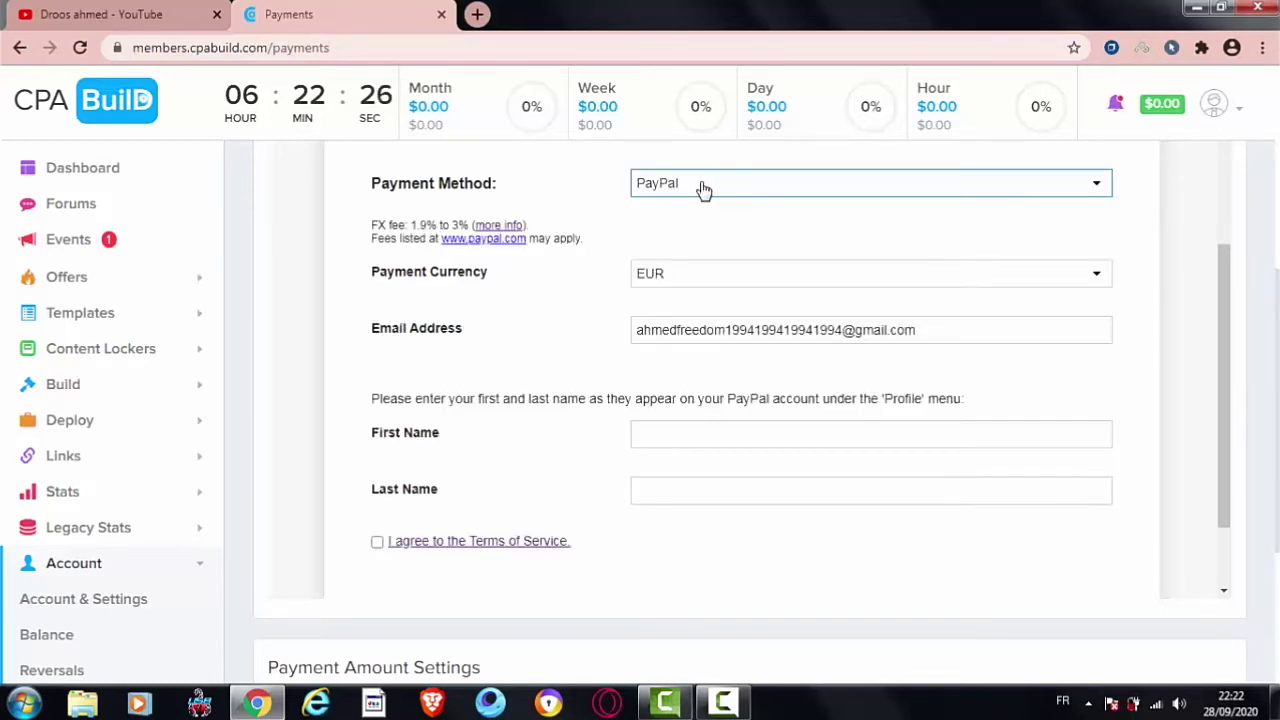
{"action": "left_click", "coordinate": [669, 285]}
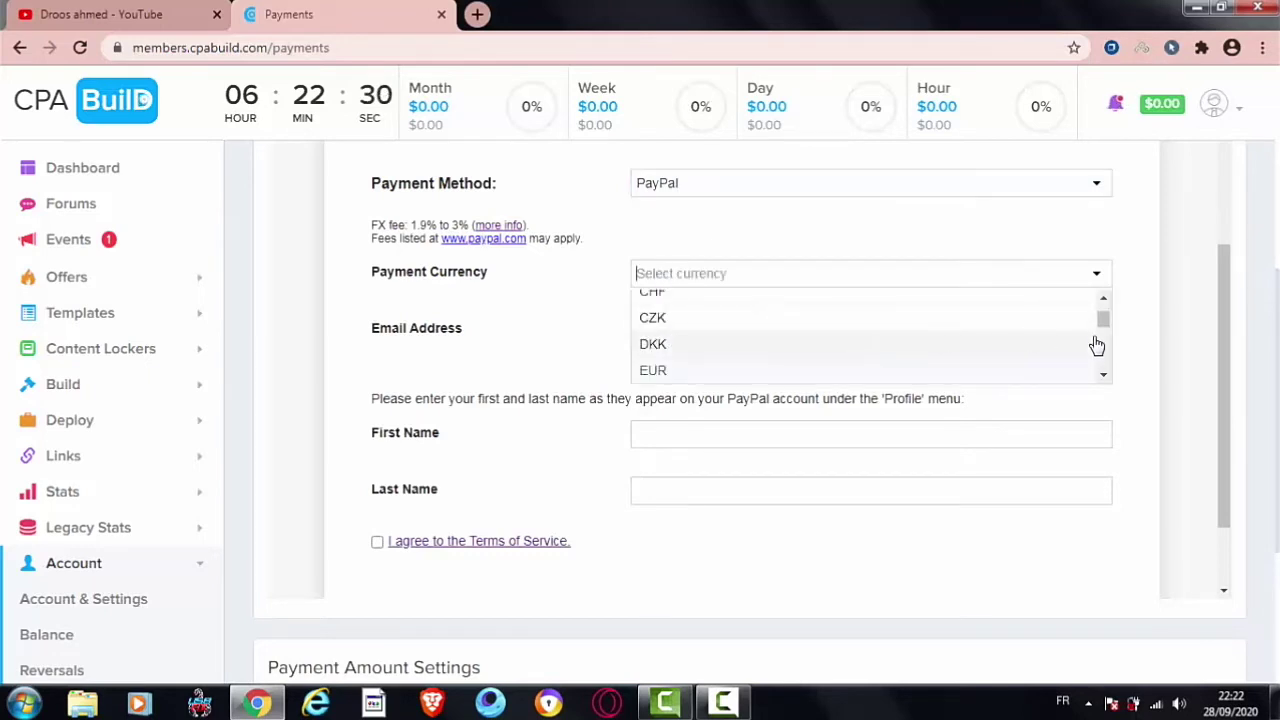
{"action": "left_click_drag", "start_coordinate": [1105, 330], "coordinate": [1107, 373]}
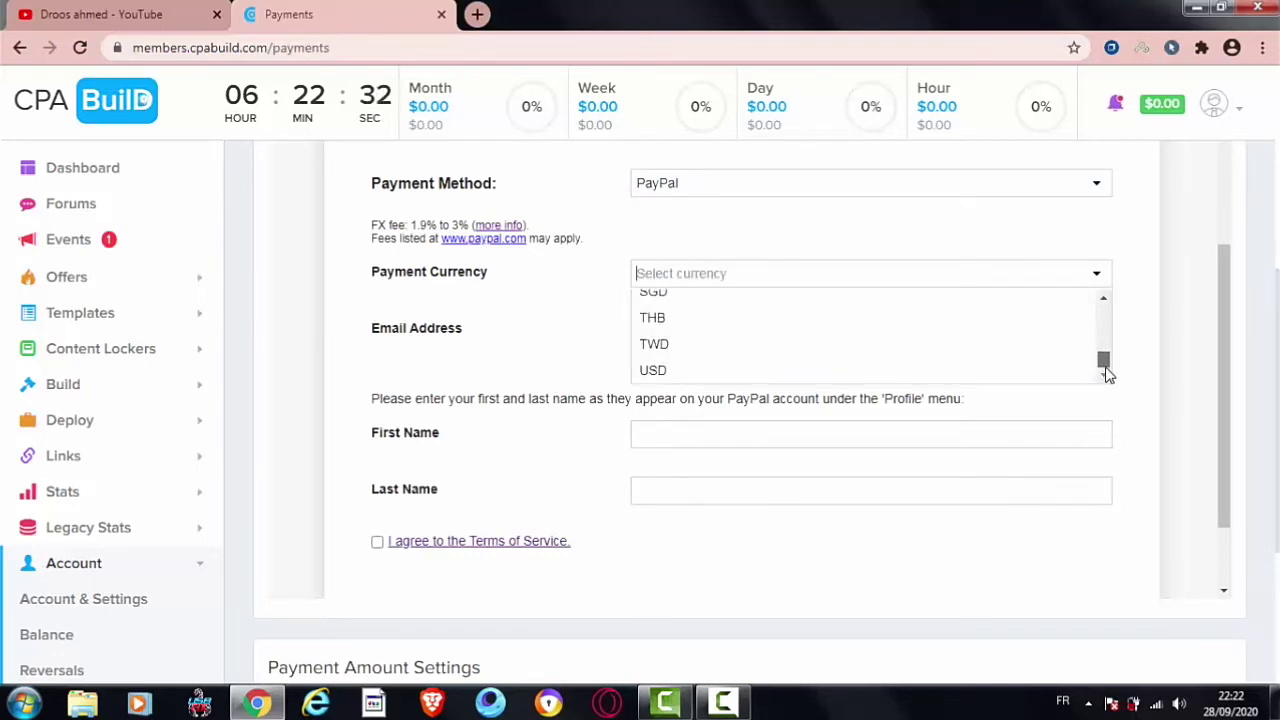
{"action": "left_click", "coordinate": [735, 378]}
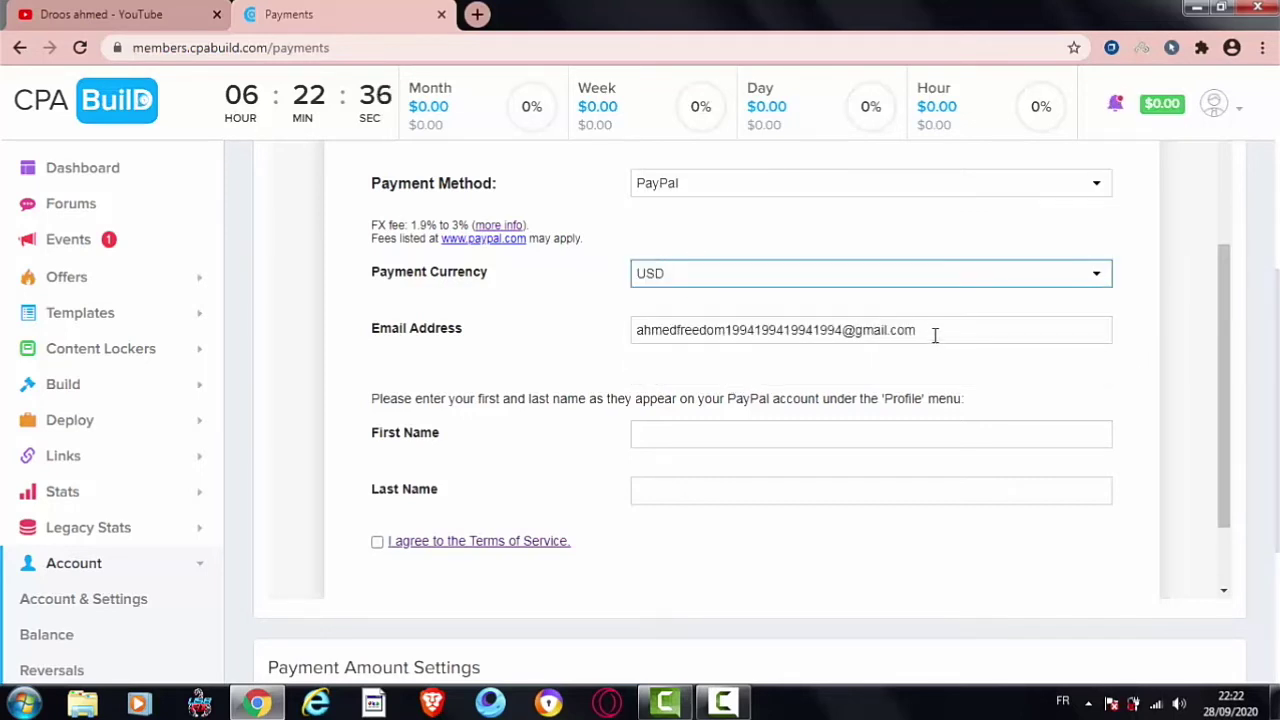
{"action": "left_click_drag", "start_coordinate": [464, 330], "coordinate": [375, 333]}
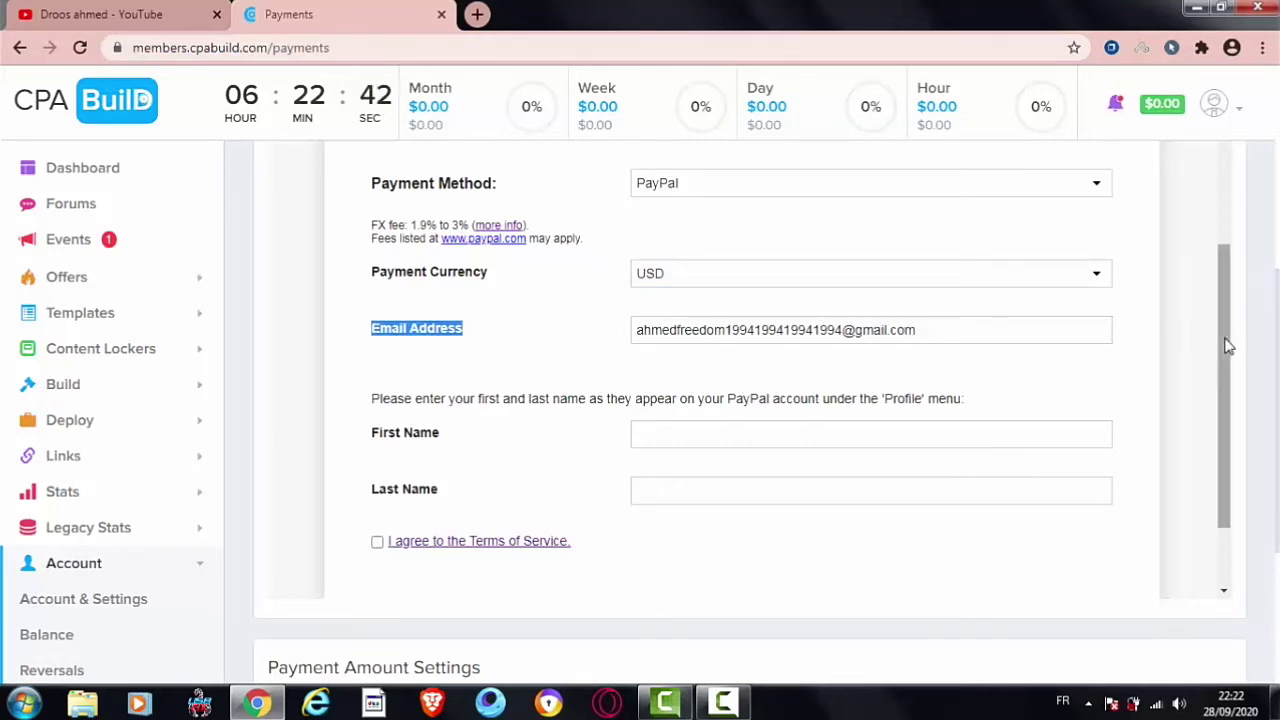
Step: Scroll down and highlight the First Name and Last Name labels on the PayPal form
{"action": "scroll", "coordinate": [1229, 344], "scroll_direction": "down", "scroll_amount": 2}
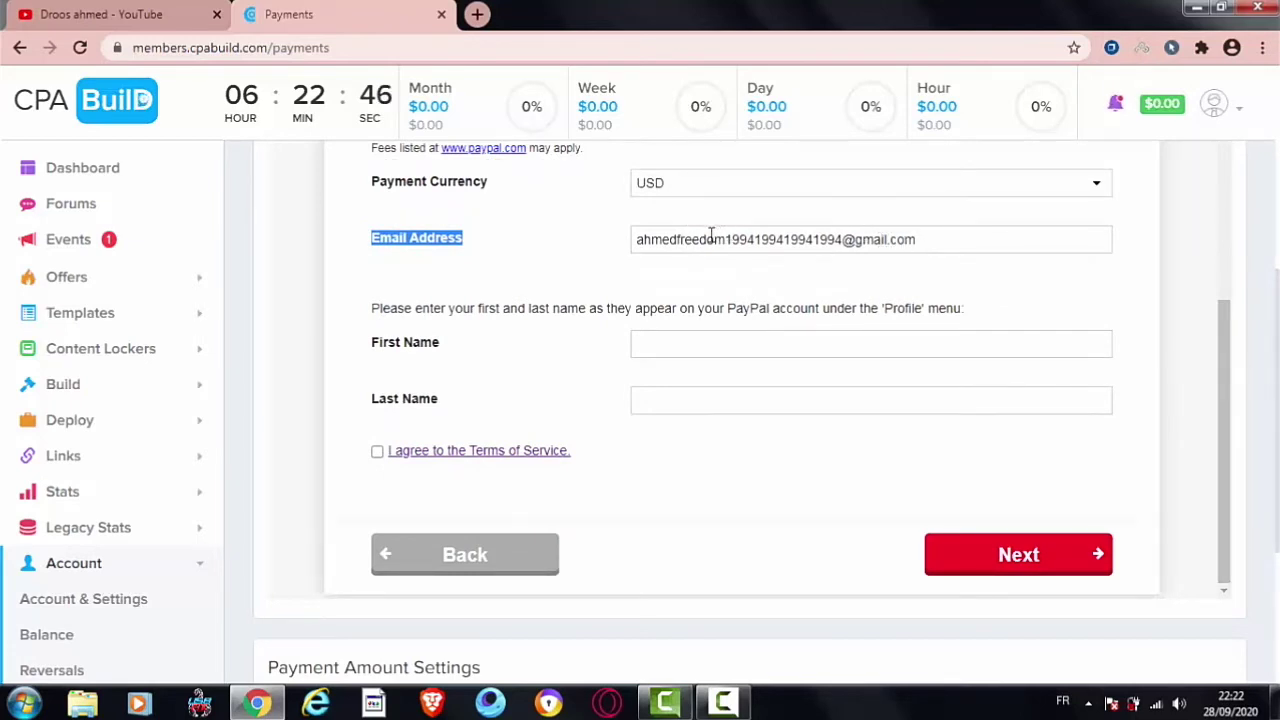
{"action": "left_click", "coordinate": [437, 342]}
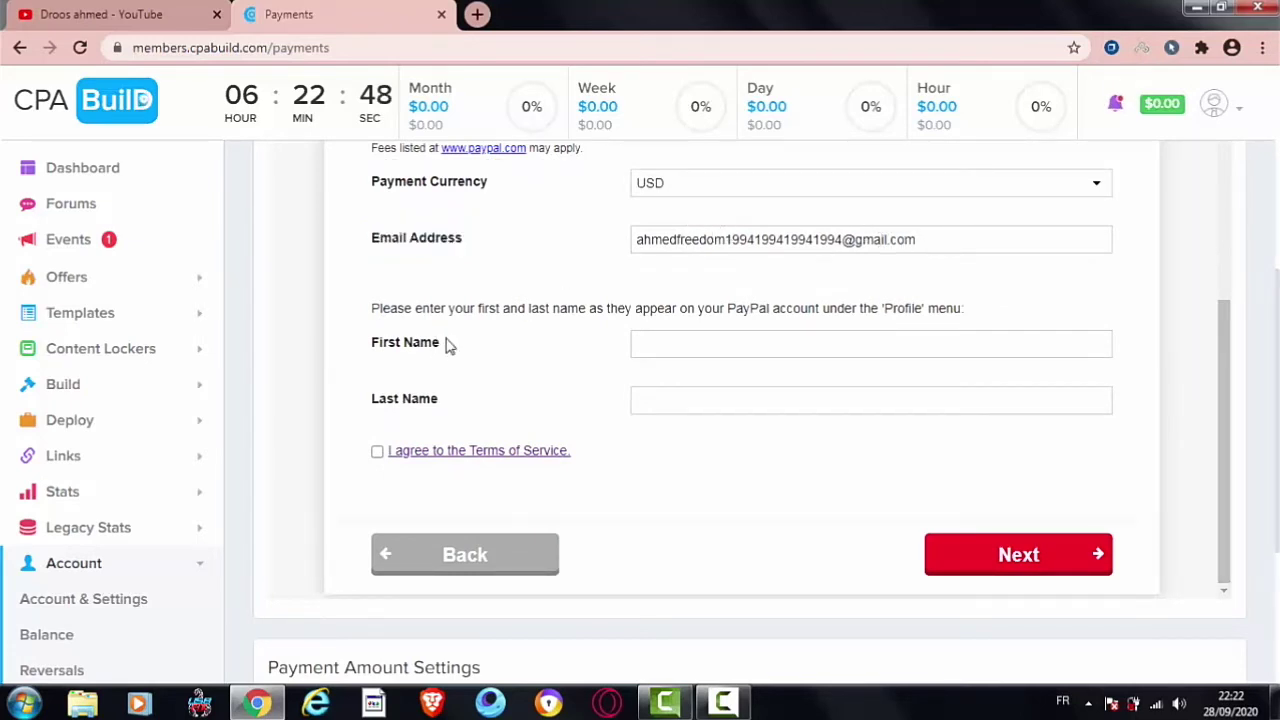
{"action": "left_click_drag", "start_coordinate": [410, 337], "coordinate": [373, 341]}
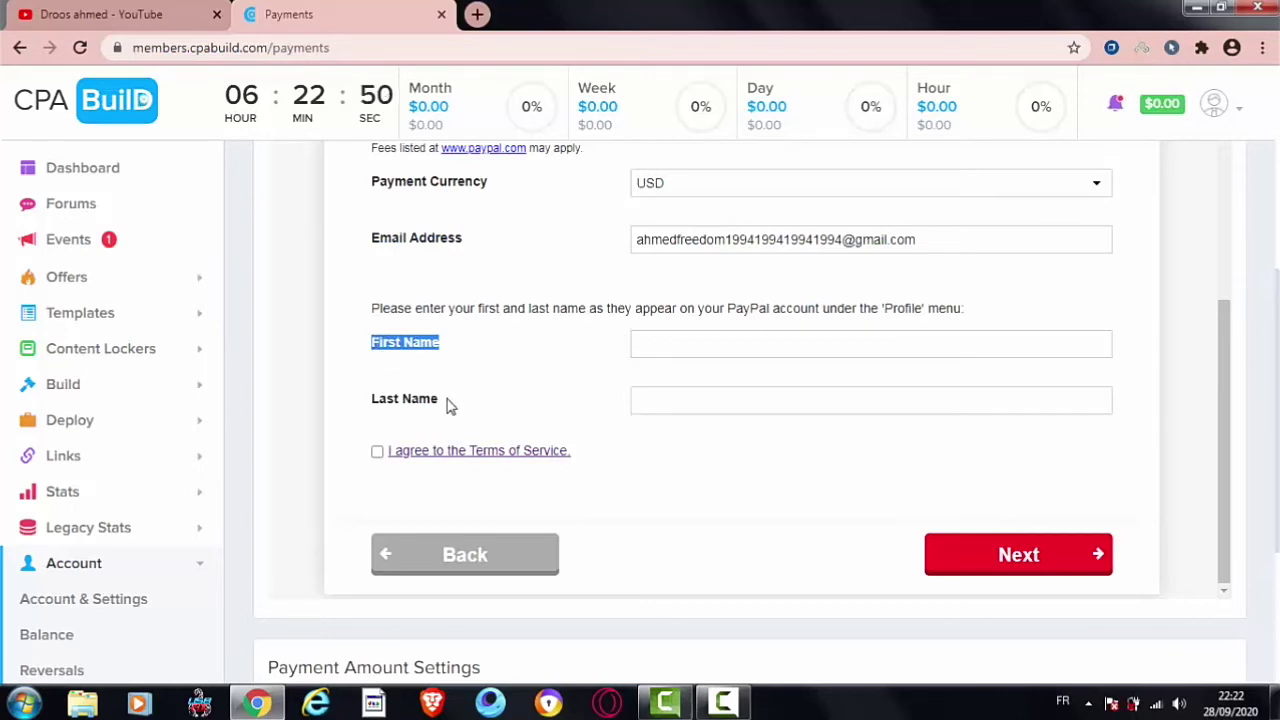
{"action": "left_click_drag", "start_coordinate": [449, 404], "coordinate": [373, 400]}
{"action": "left_click", "coordinate": [437, 347]}
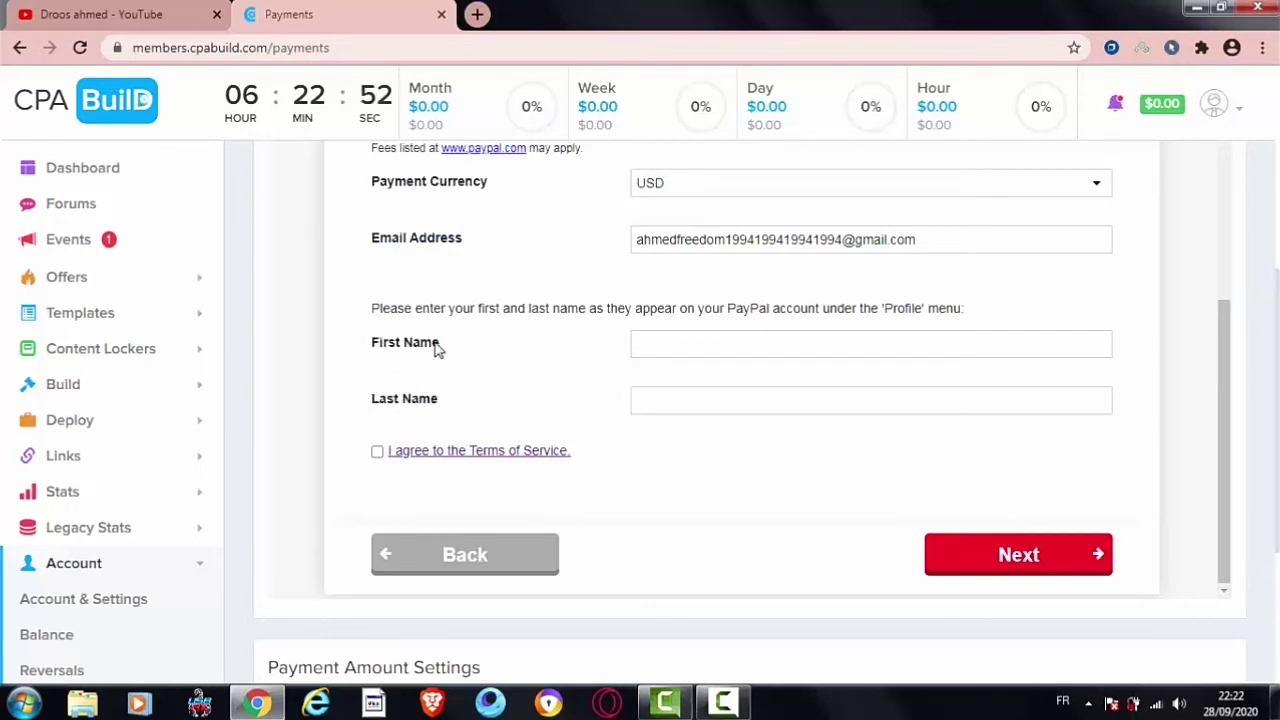
{"action": "left_click_drag", "start_coordinate": [442, 344], "coordinate": [373, 344]}
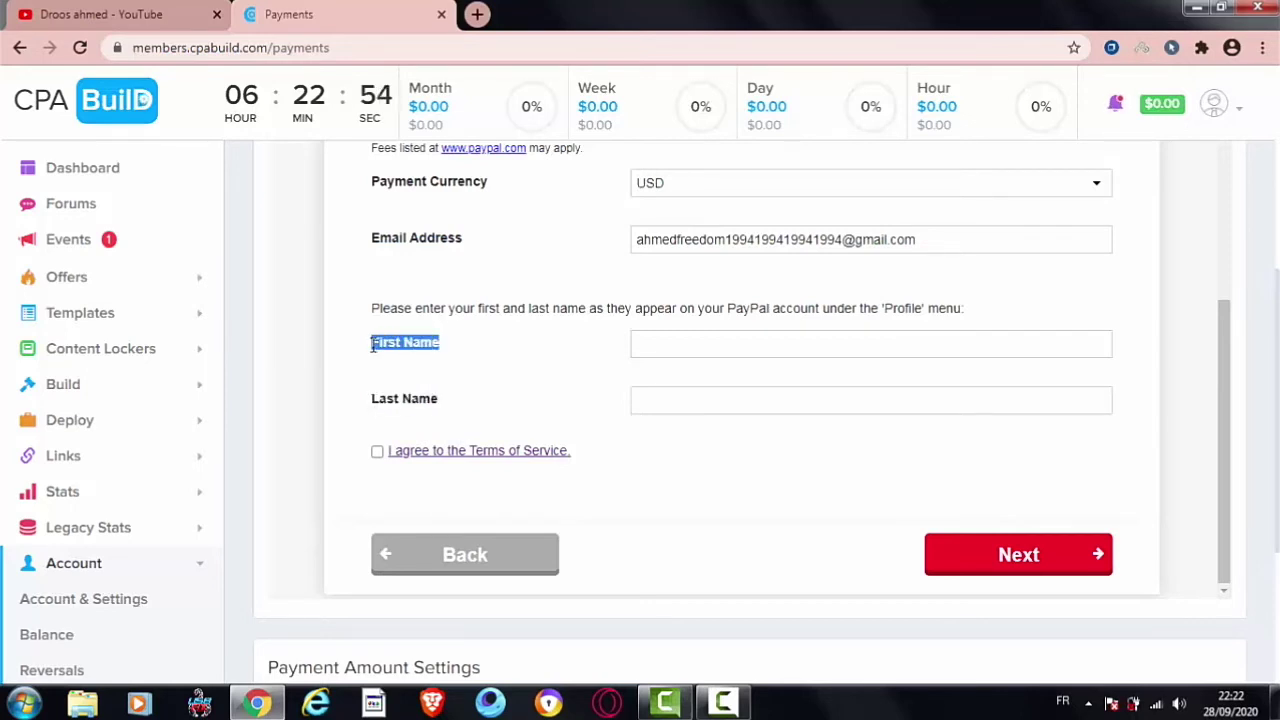
{"action": "left_click_drag", "start_coordinate": [443, 407], "coordinate": [377, 399]}
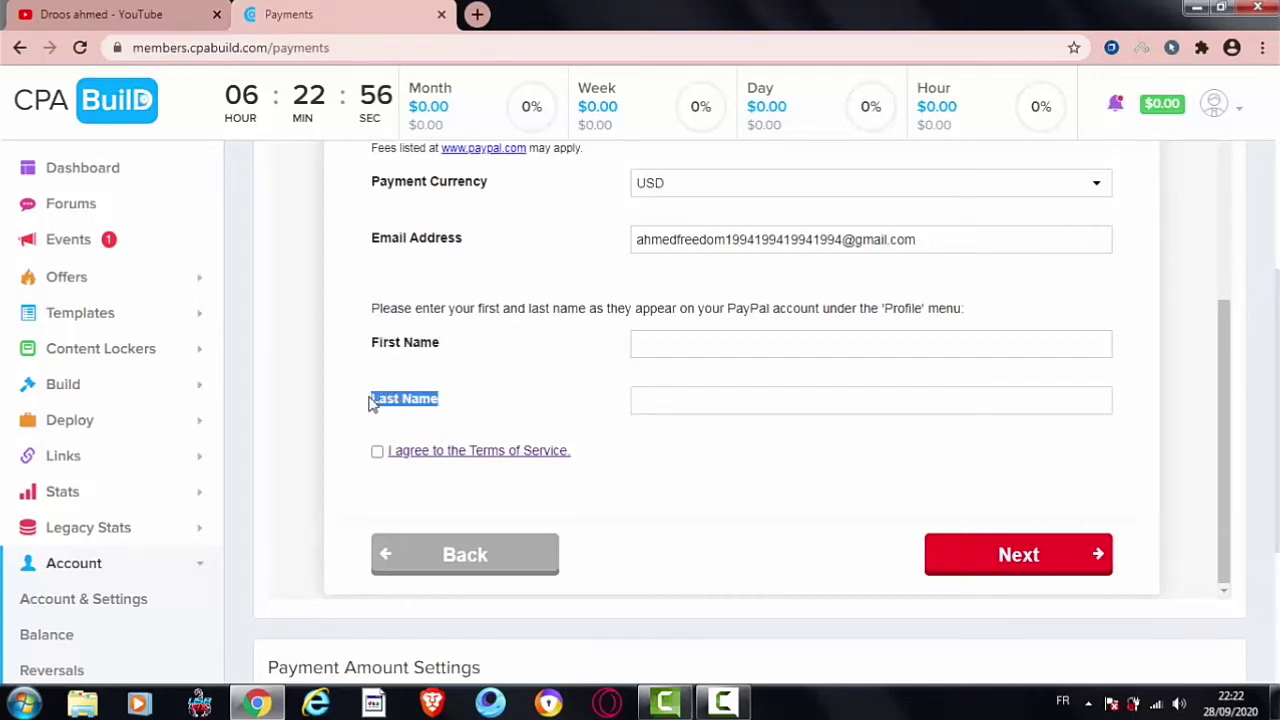
{"action": "left_click", "coordinate": [446, 400]}
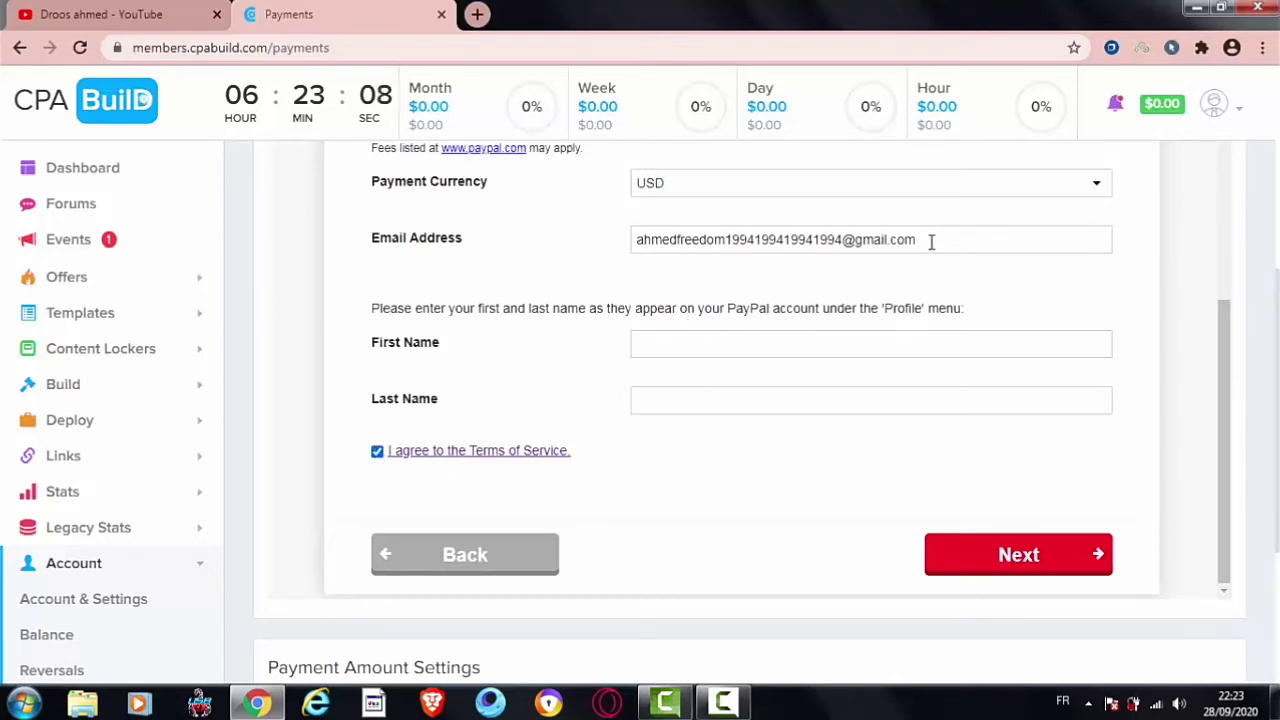
Step: Select the PayPal email address, check the name fields, and submit the PayPal details
{"action": "left_click_drag", "start_coordinate": [931, 242], "coordinate": [630, 225]}
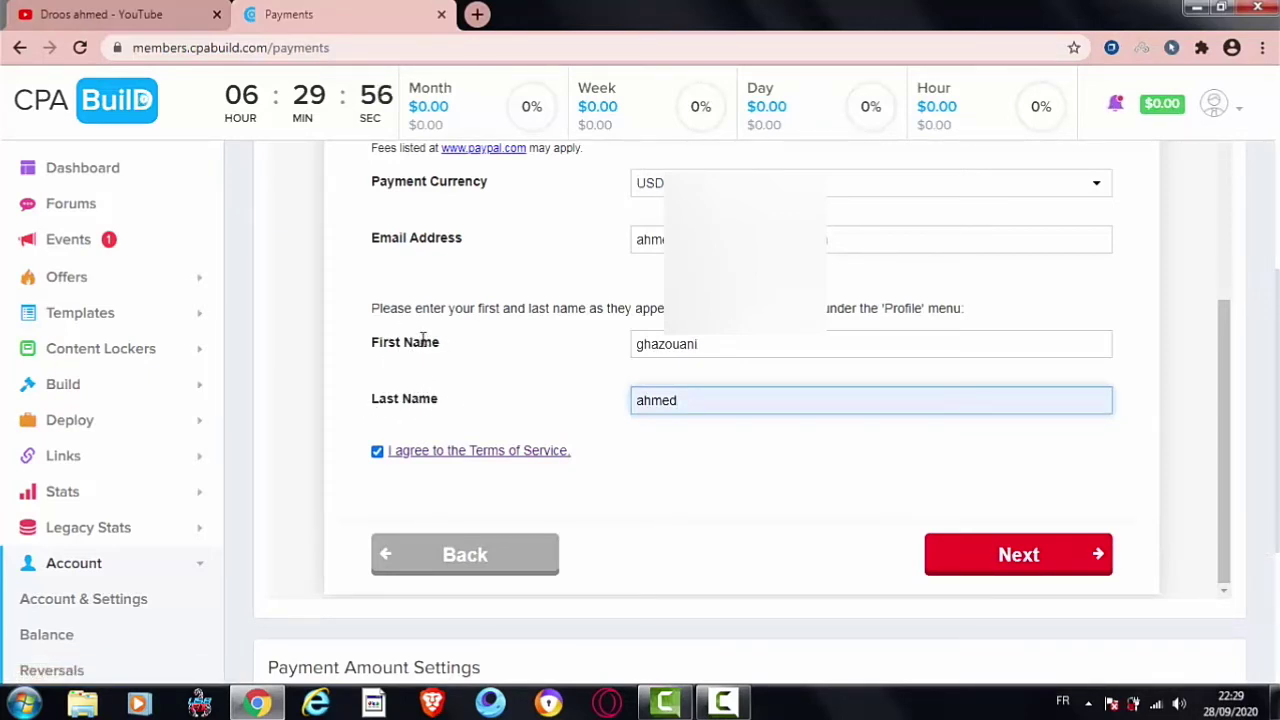
{"action": "left_click_drag", "start_coordinate": [437, 346], "coordinate": [363, 343]}
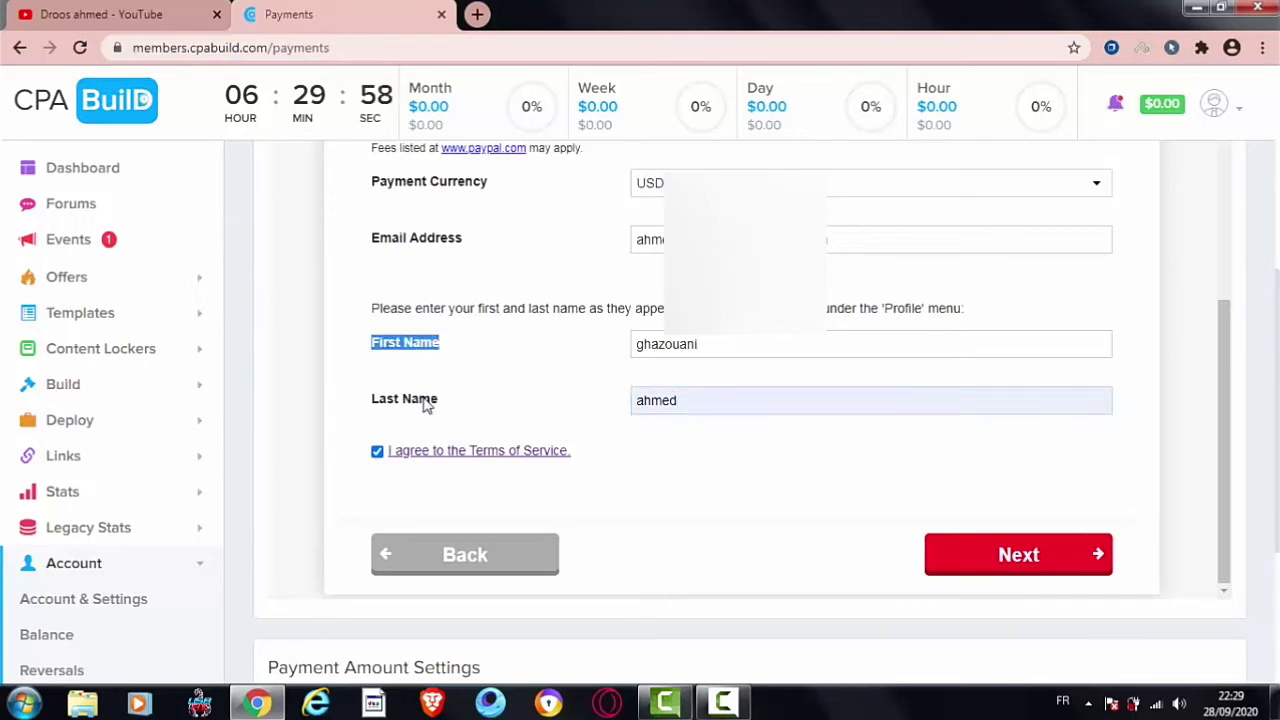
{"action": "left_click_drag", "start_coordinate": [440, 402], "coordinate": [372, 400]}
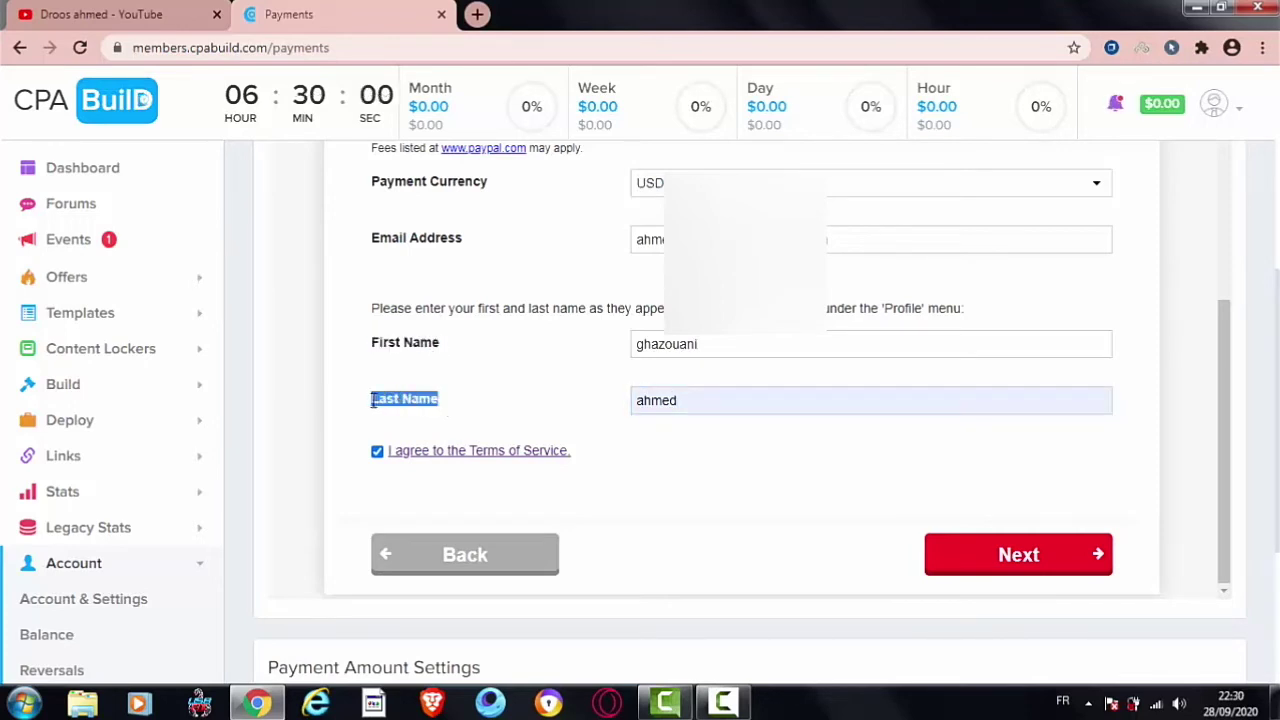
{"action": "left_click", "coordinate": [431, 380]}
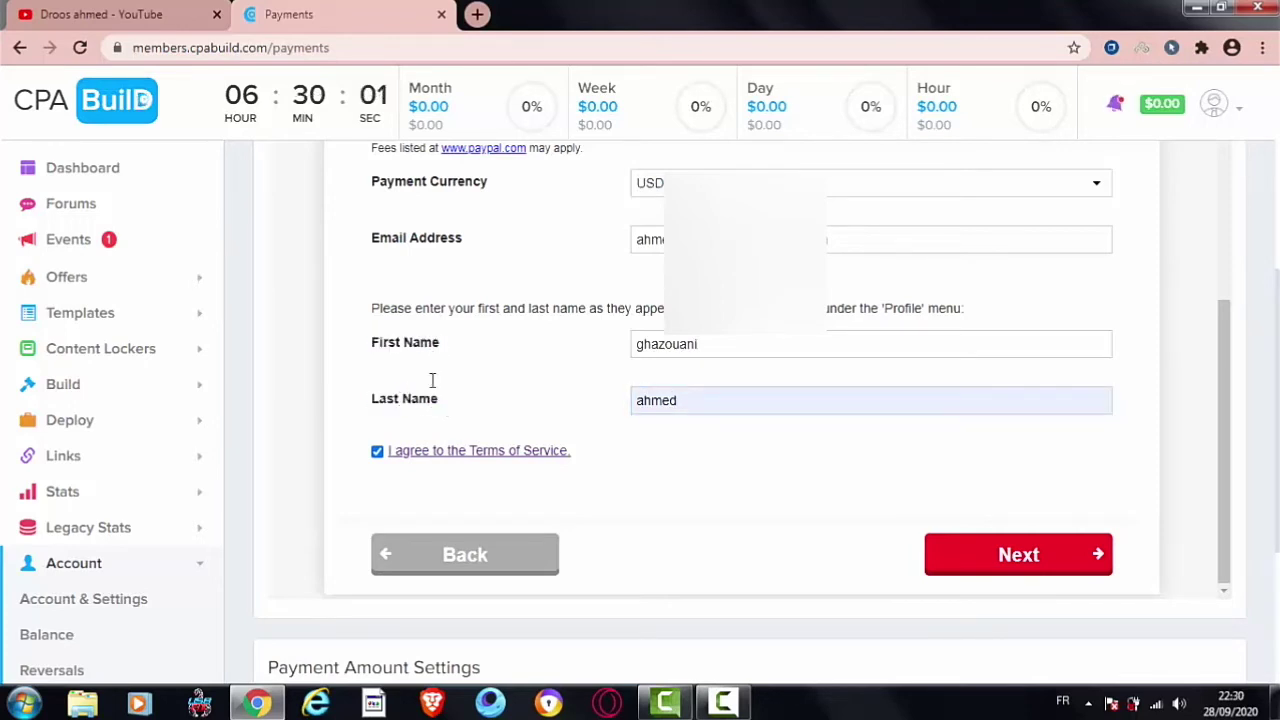
{"action": "left_click", "coordinate": [1022, 567]}
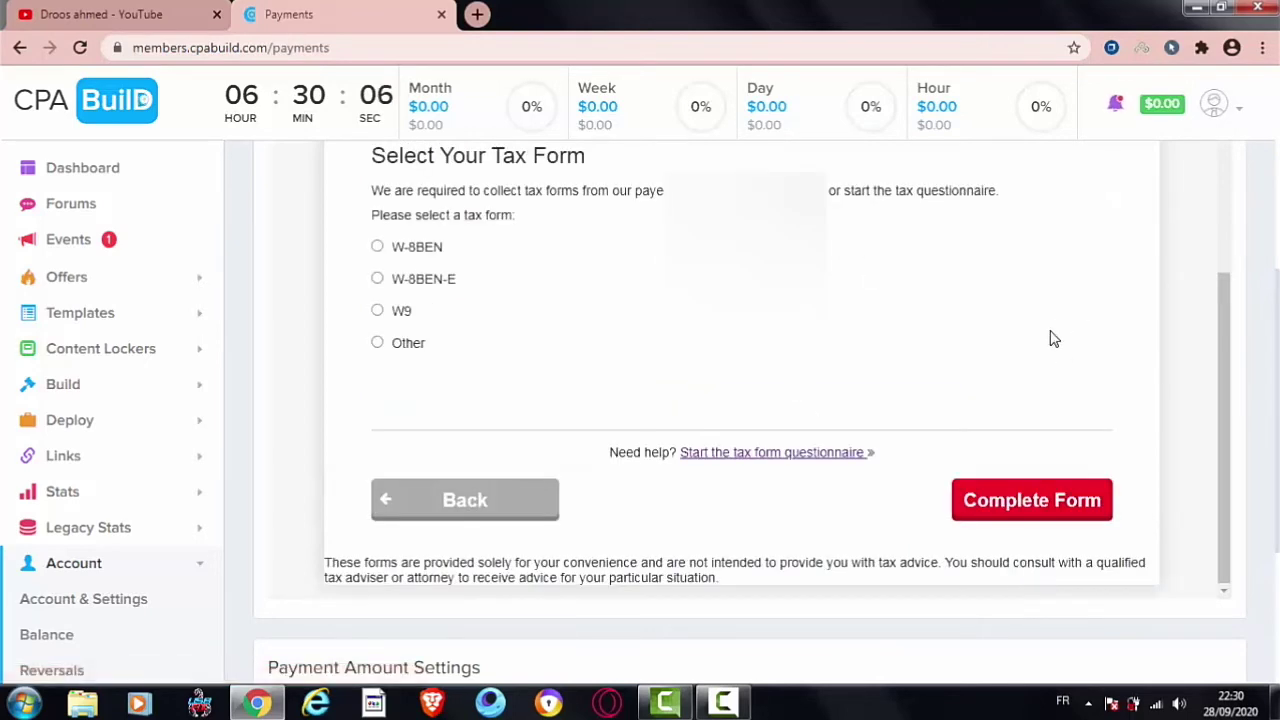
Step: Scroll the Select Your Tax Form panel and tick the W9 radio button
{"action": "left_click_drag", "start_coordinate": [1226, 346], "coordinate": [1219, 210]}
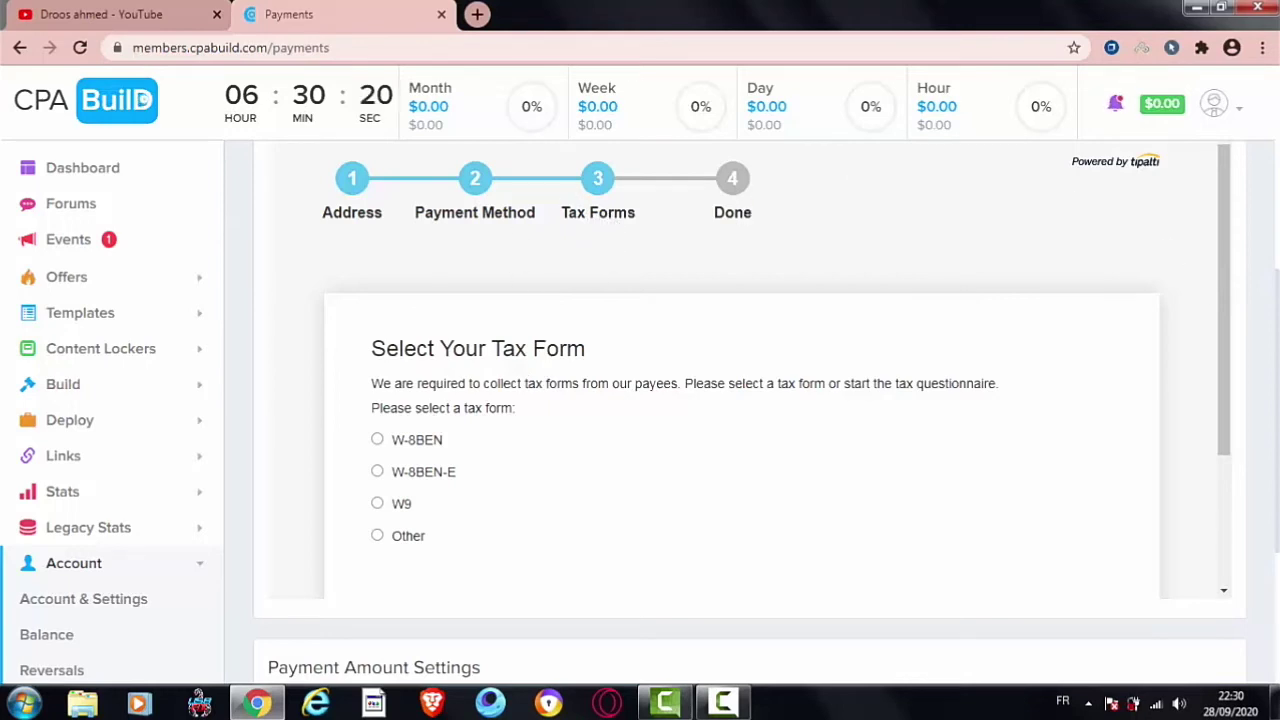
{"action": "scroll", "coordinate": [1265, 230], "scroll_direction": "up", "scroll_amount": 5}
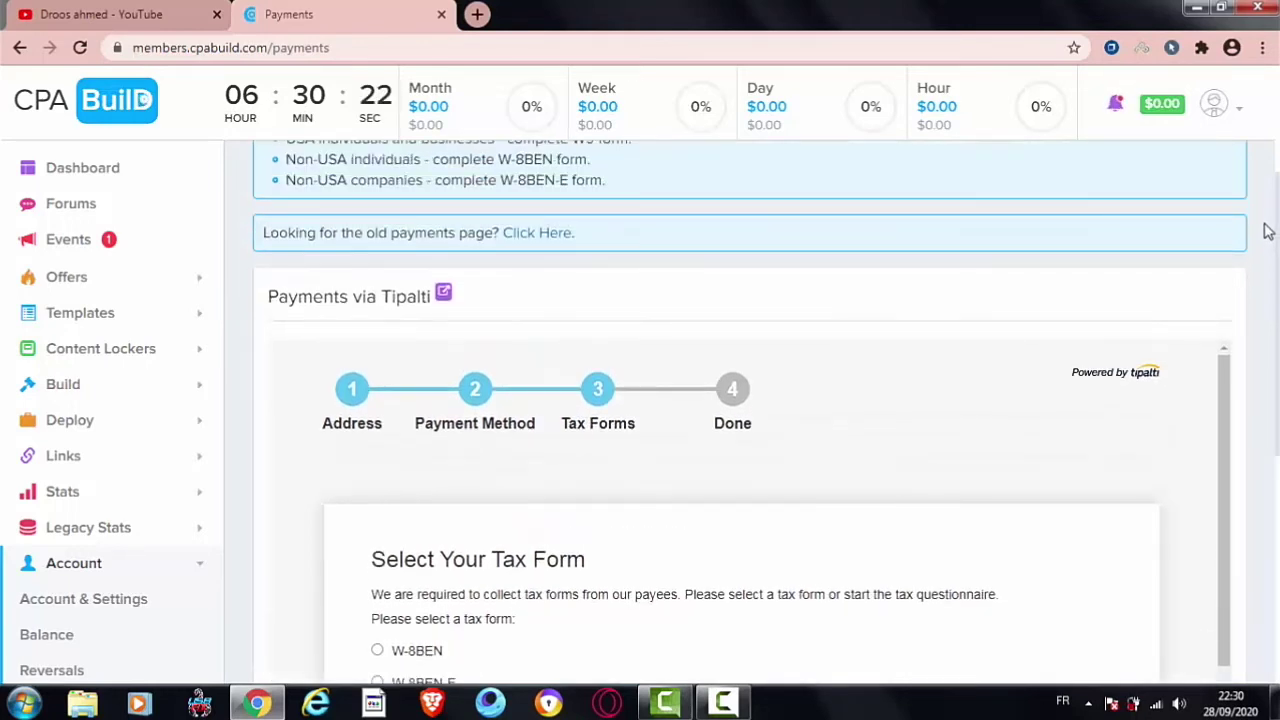
{"action": "scroll", "coordinate": [1262, 200], "scroll_direction": "up", "scroll_amount": 1}
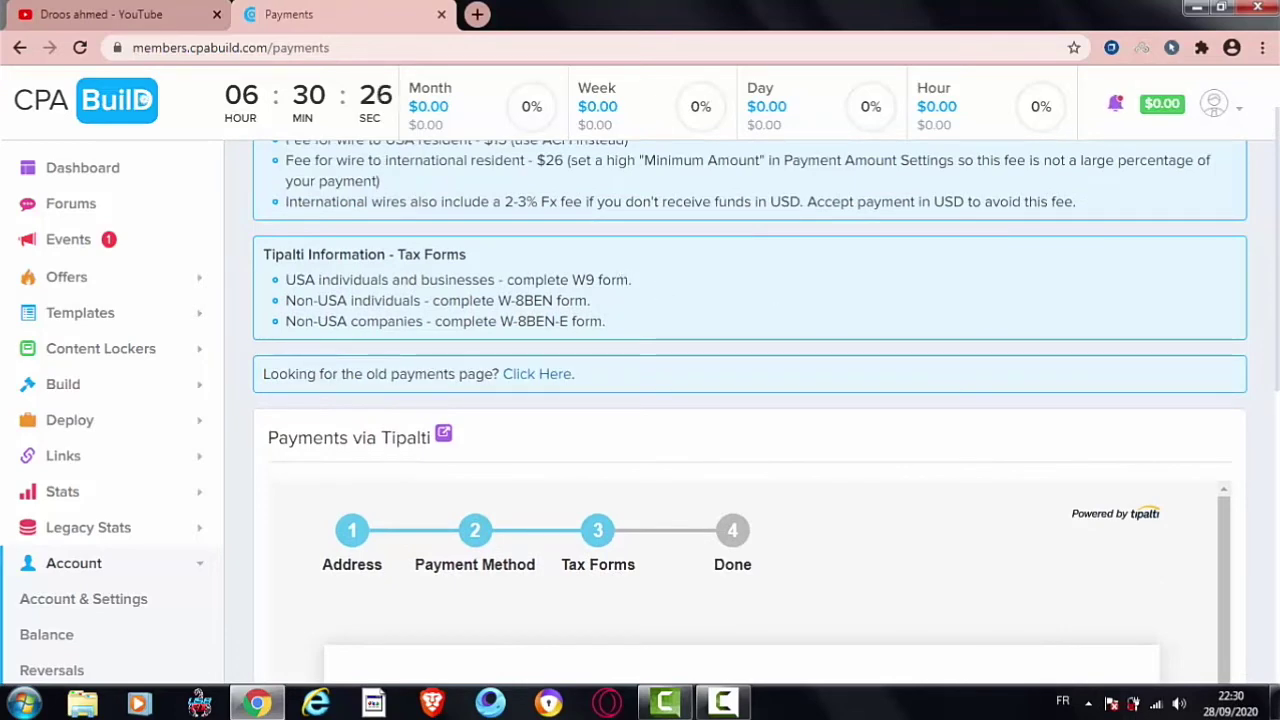
{"action": "scroll", "coordinate": [750, 413], "scroll_direction": "down", "scroll_amount": 3}
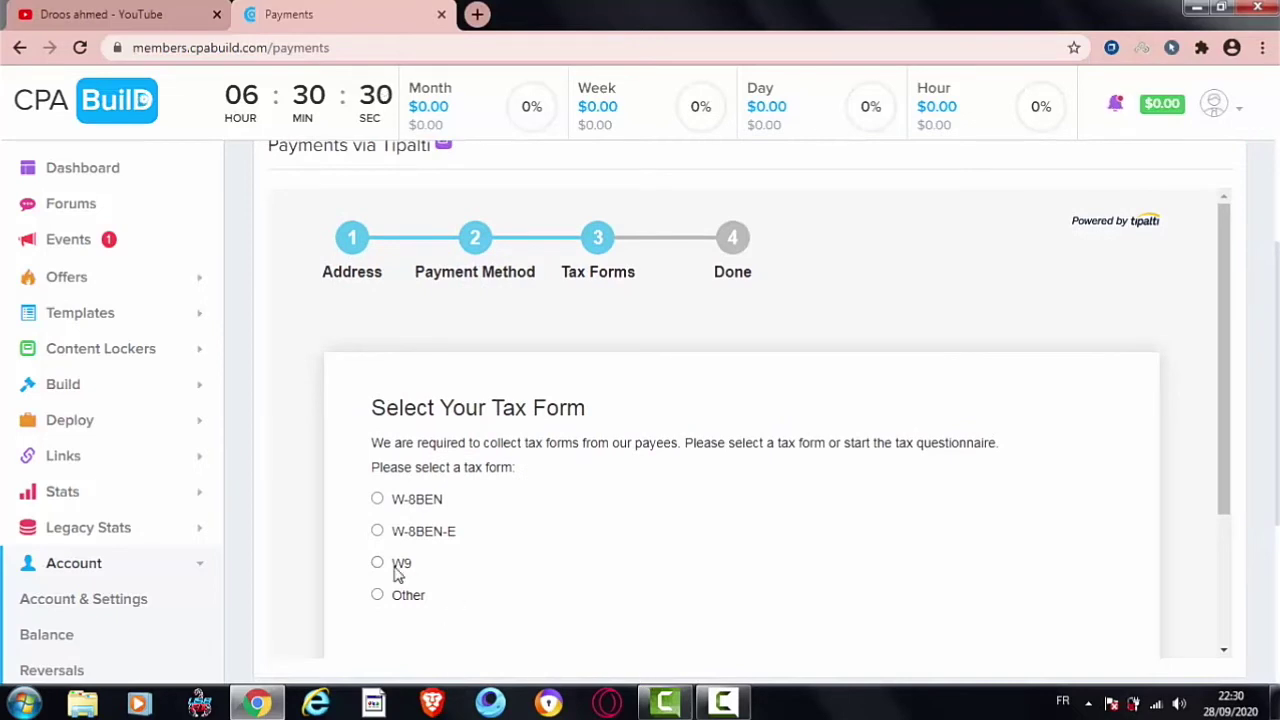
{"action": "left_click", "coordinate": [378, 564]}
Step: Highlight 'individuals' in the Tipalti Non-USA tax form note
{"action": "scroll", "coordinate": [1276, 346], "scroll_direction": "up", "scroll_amount": 1}
{"action": "scroll", "coordinate": [1268, 300], "scroll_direction": "up", "scroll_amount": 3}
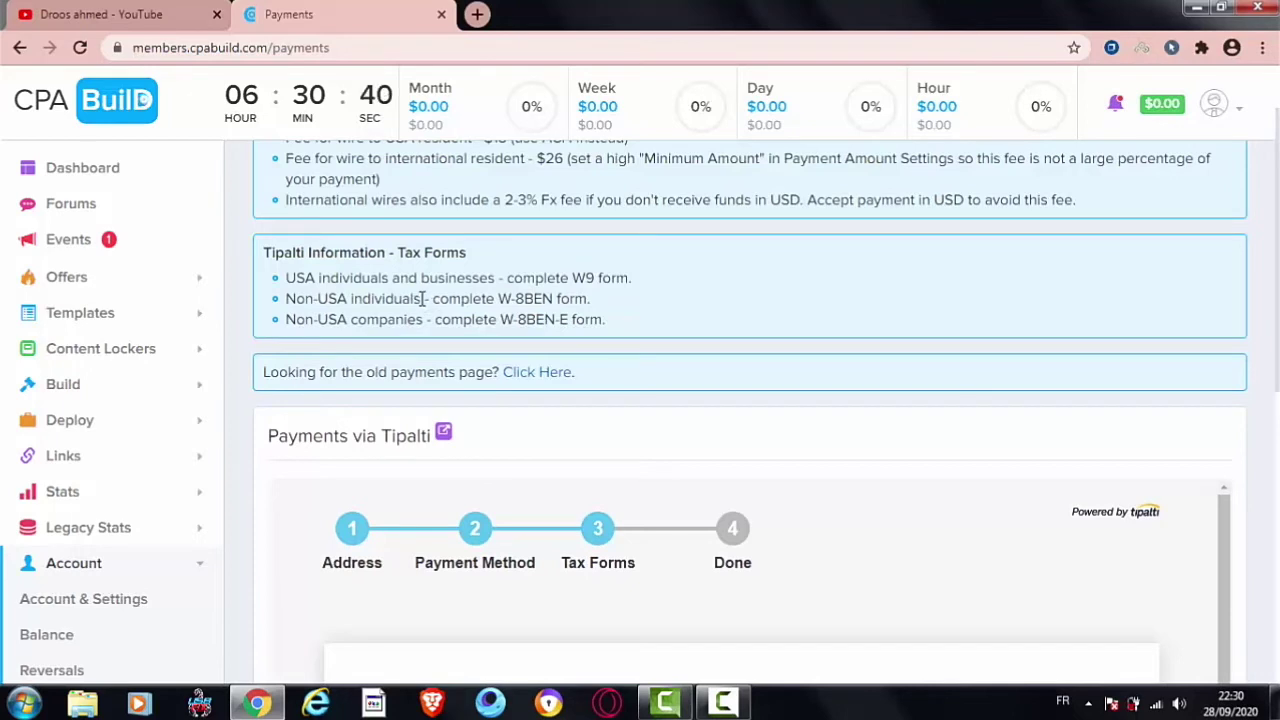
{"action": "left_click_drag", "start_coordinate": [421, 298], "coordinate": [354, 298]}
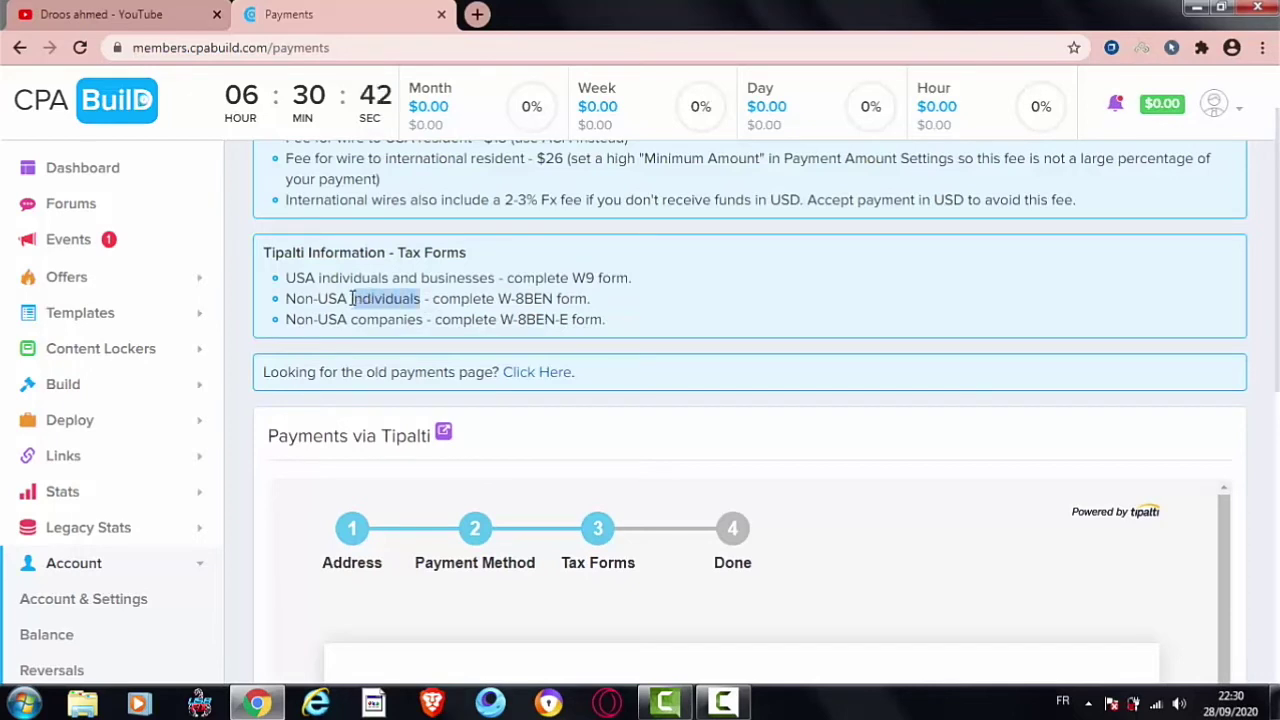
{"action": "left_click", "coordinate": [351, 298]}
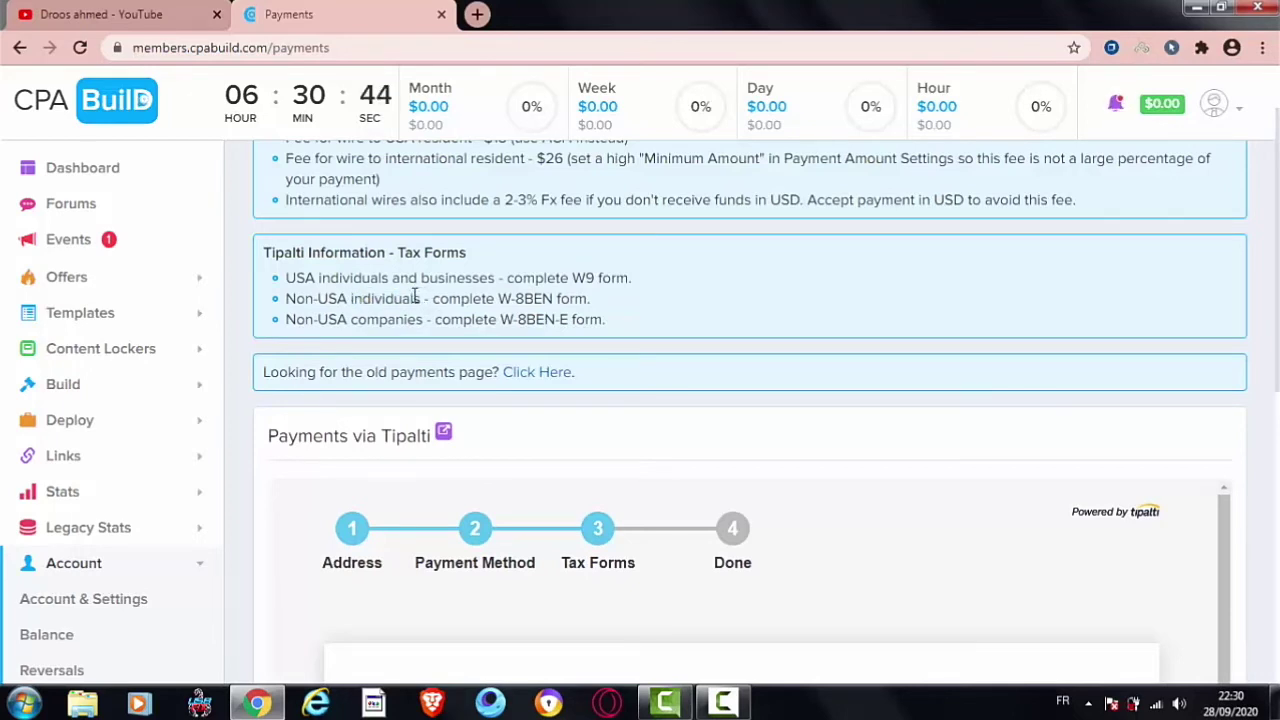
{"action": "left_click_drag", "start_coordinate": [418, 298], "coordinate": [355, 303]}
{"action": "left_click", "coordinate": [351, 298]}
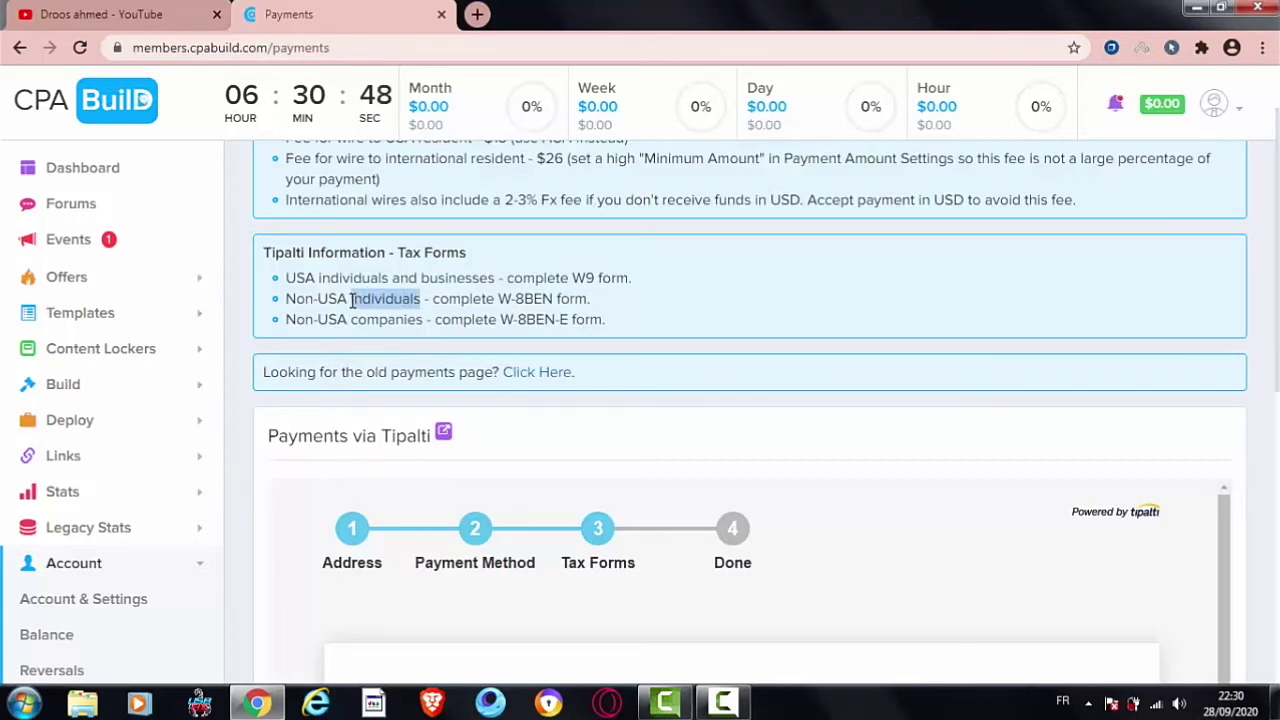
{"action": "left_click", "coordinate": [351, 299]}
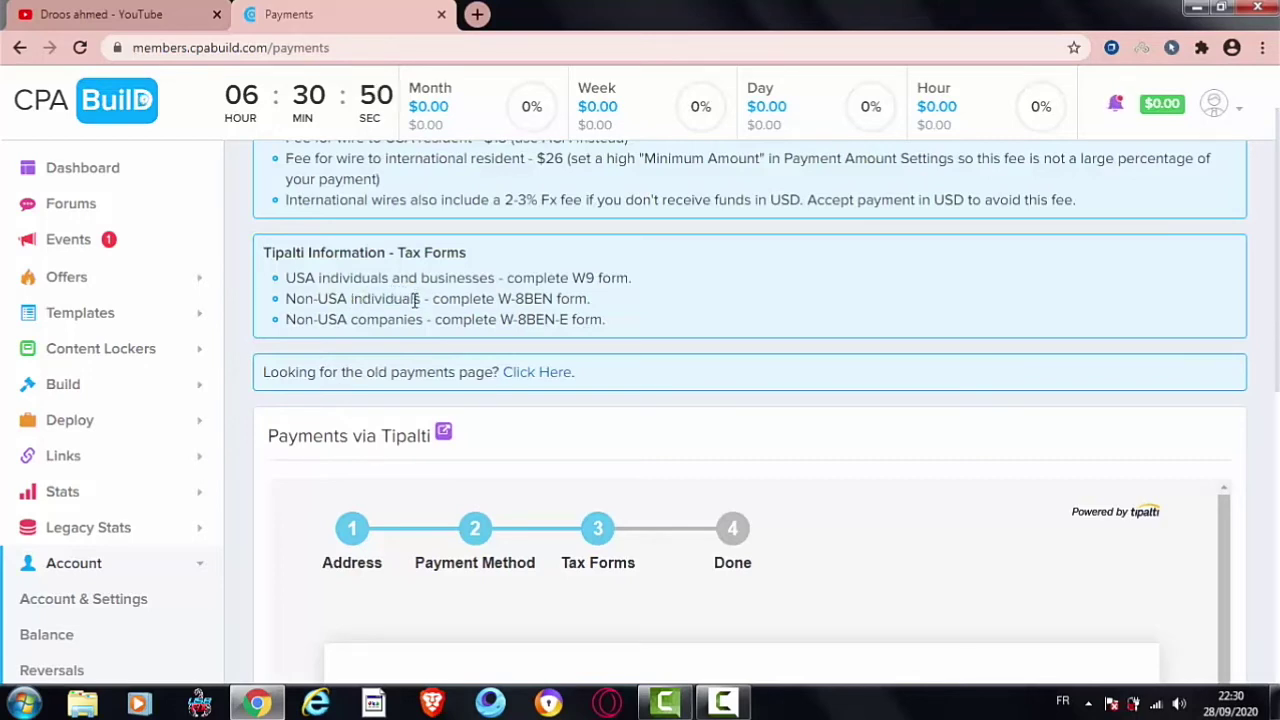
{"action": "left_click_drag", "start_coordinate": [421, 302], "coordinate": [350, 299]}
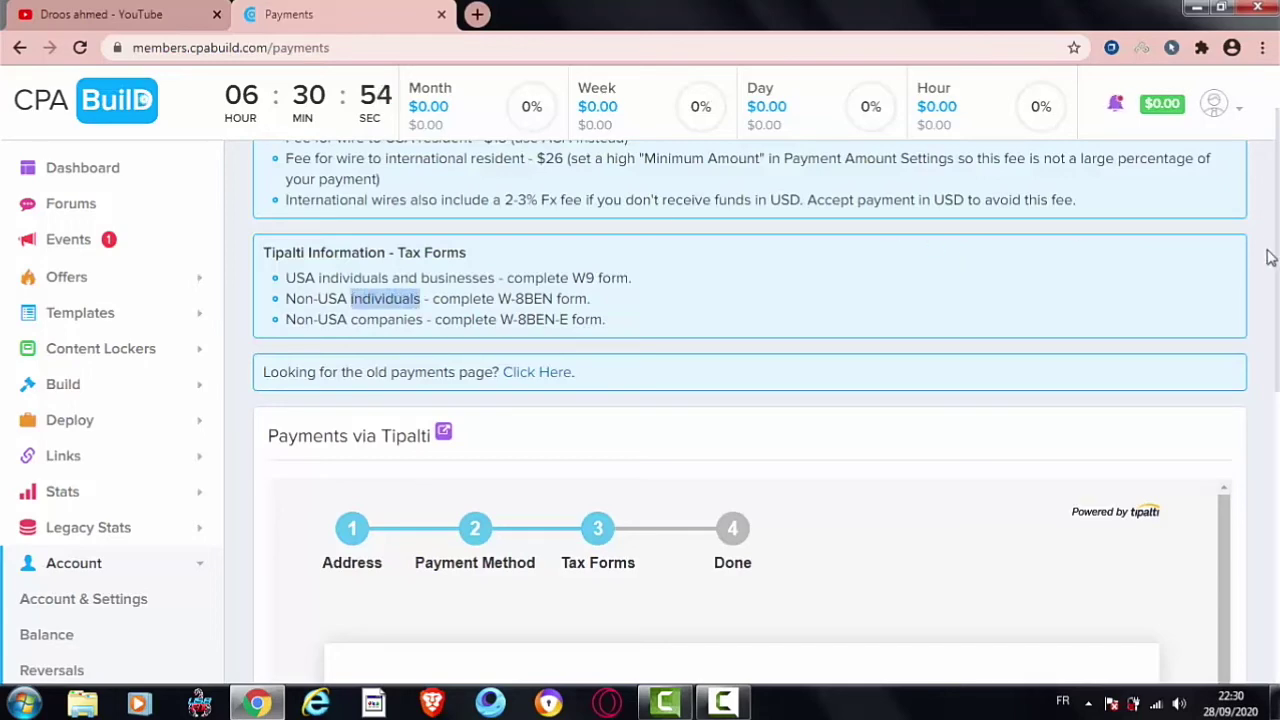
{"action": "scroll", "coordinate": [957, 268], "scroll_direction": "down", "scroll_amount": 3}
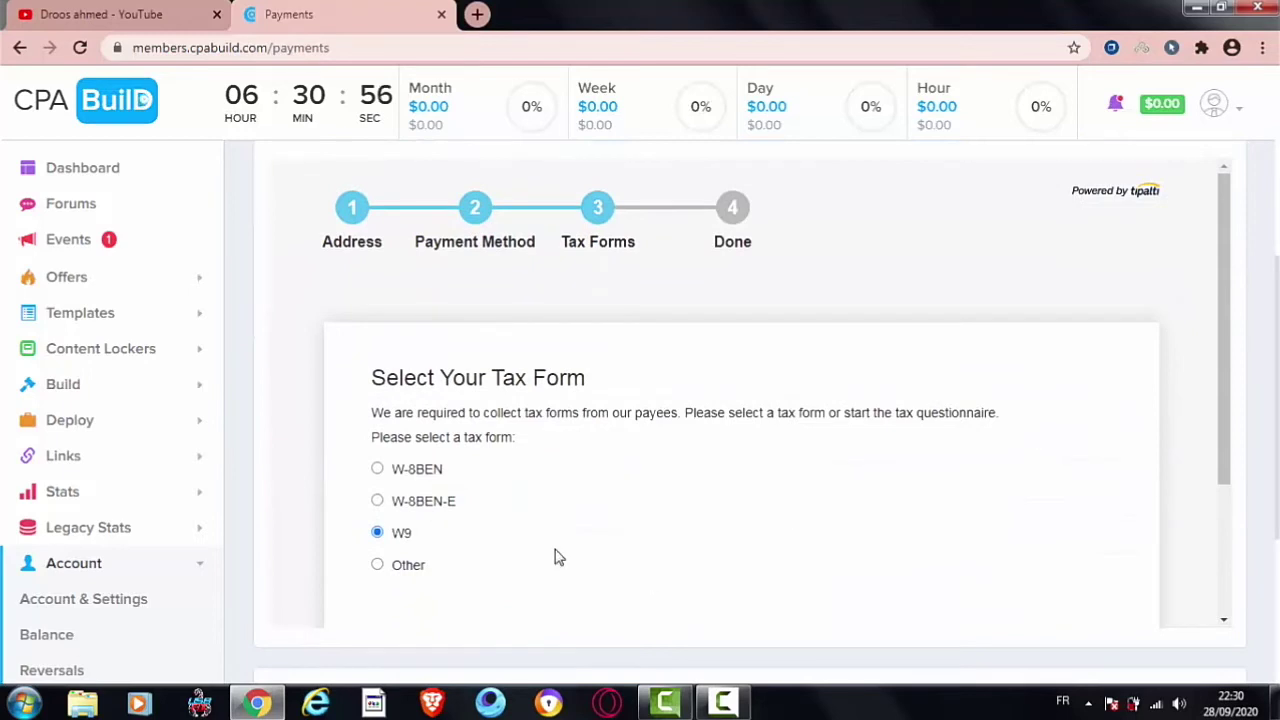
Step: Select W-8BEN and highlight parts of the Non-USA and USA individuals notes
{"action": "left_click", "coordinate": [437, 470]}
{"action": "scroll", "coordinate": [1262, 289], "scroll_direction": "up", "scroll_amount": 4}
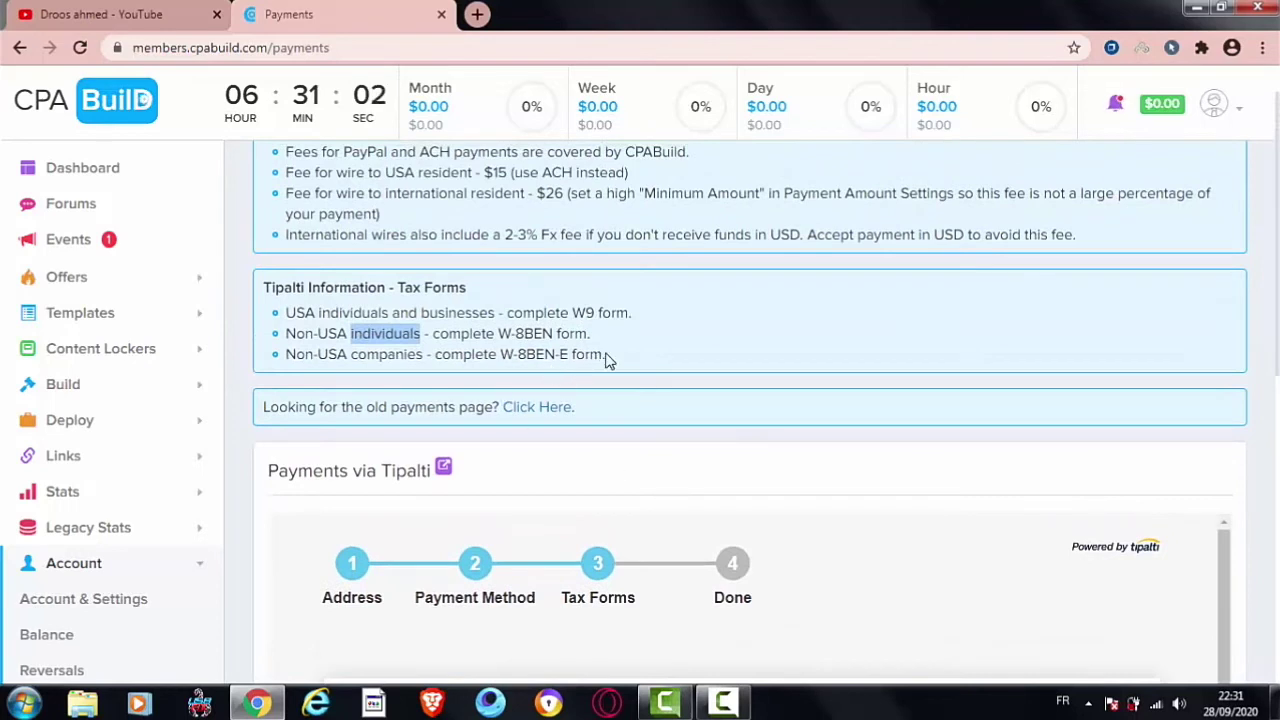
{"action": "left_click_drag", "start_coordinate": [606, 361], "coordinate": [348, 327]}
{"action": "left_click", "coordinate": [288, 355]}
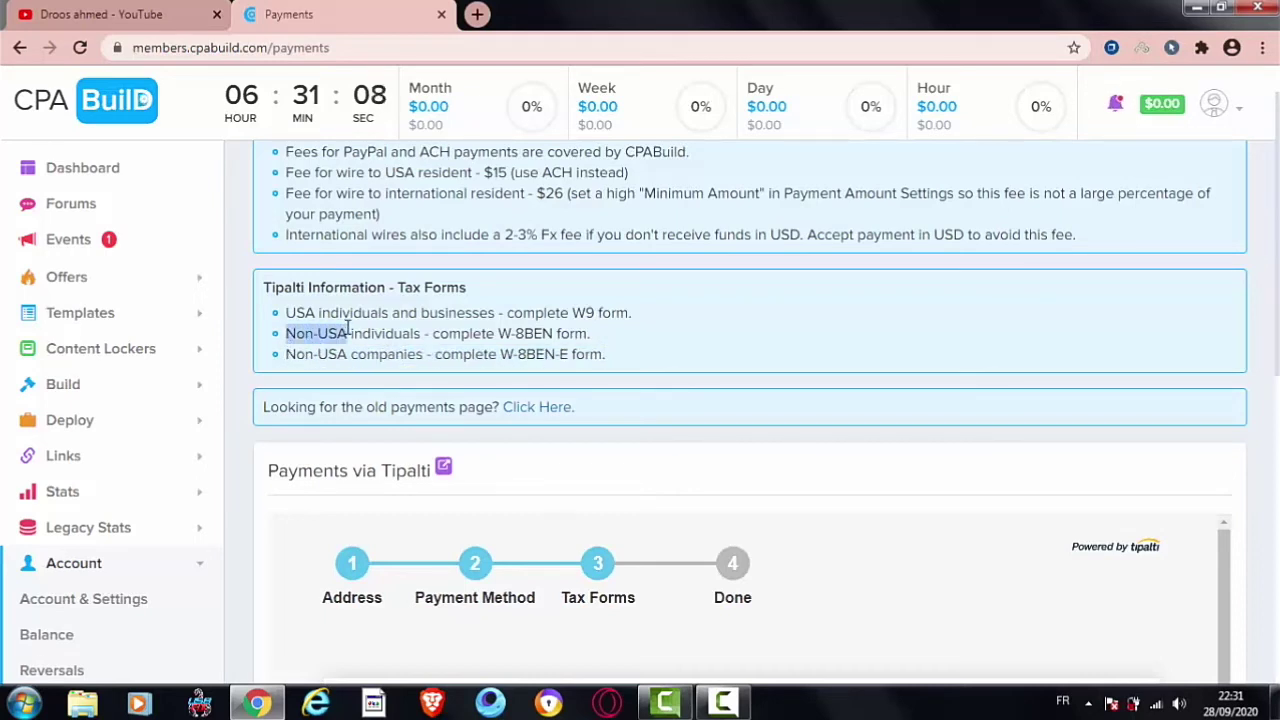
{"action": "left_click", "coordinate": [352, 334]}
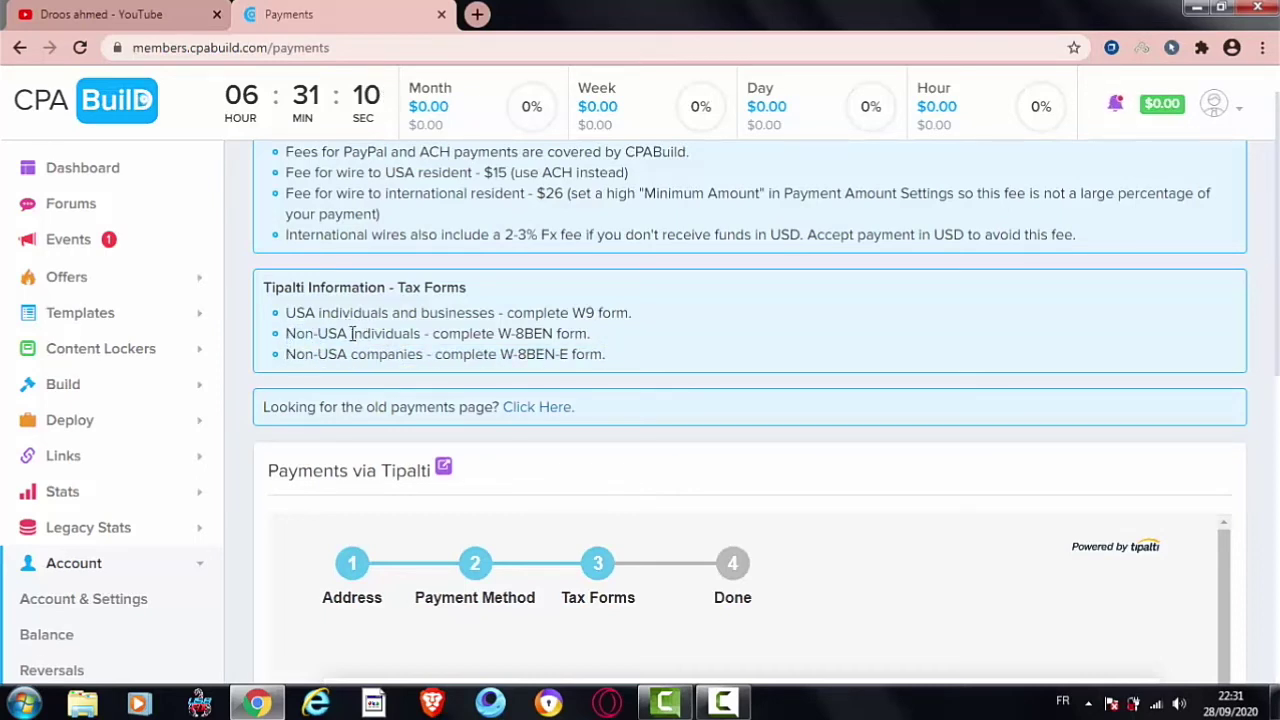
{"action": "left_click_drag", "start_coordinate": [288, 334], "coordinate": [640, 327]}
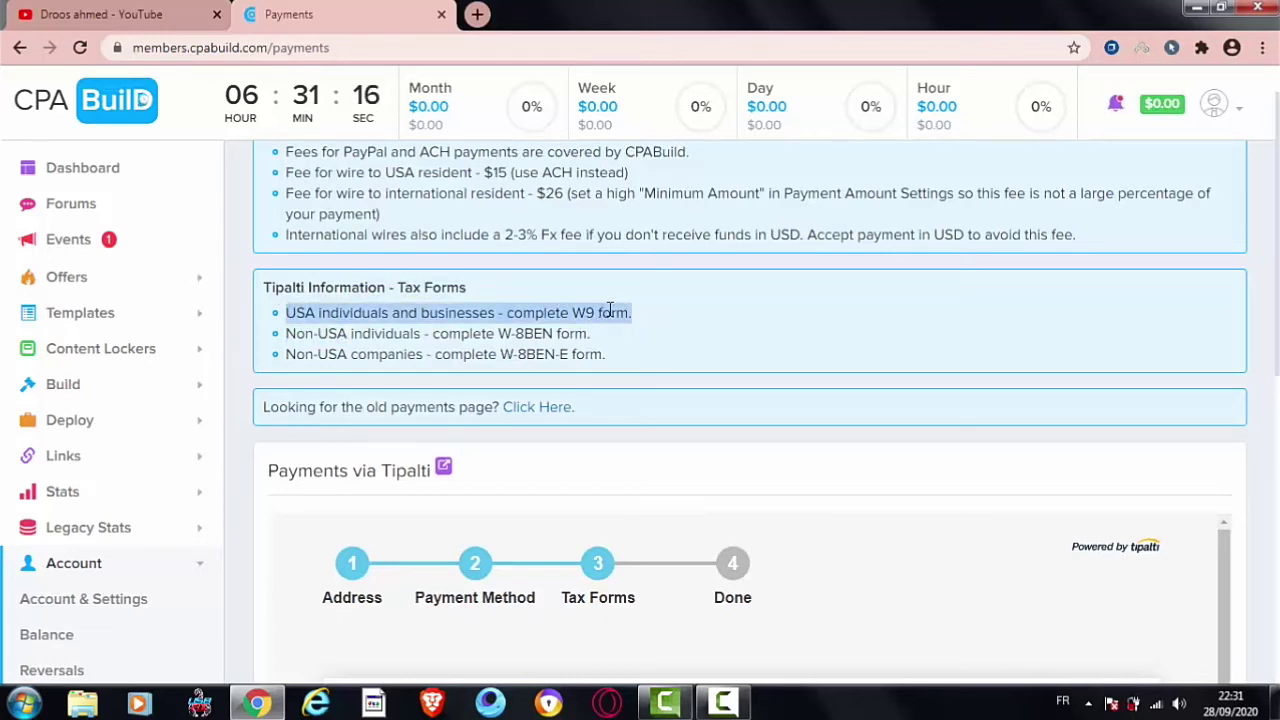
{"action": "left_click", "coordinate": [609, 310]}
{"action": "triple_click", "coordinate": [529, 310]}
{"action": "left_click", "coordinate": [548, 312]}
Step: Highlight the W-8BEN and Non-USA companies phrases in the Tax Forms info box
{"action": "left_click_drag", "start_coordinate": [589, 333], "coordinate": [419, 333]}
{"action": "left_click", "coordinate": [352, 333]}
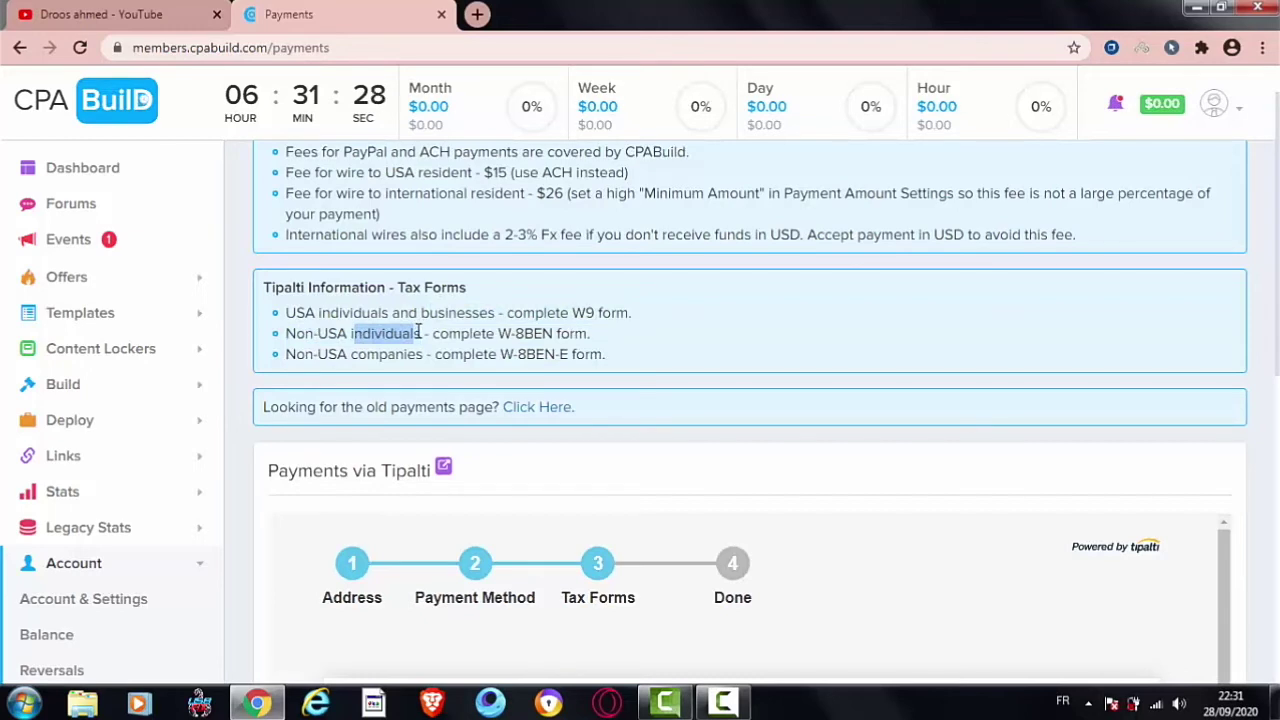
{"action": "left_click", "coordinate": [420, 333]}
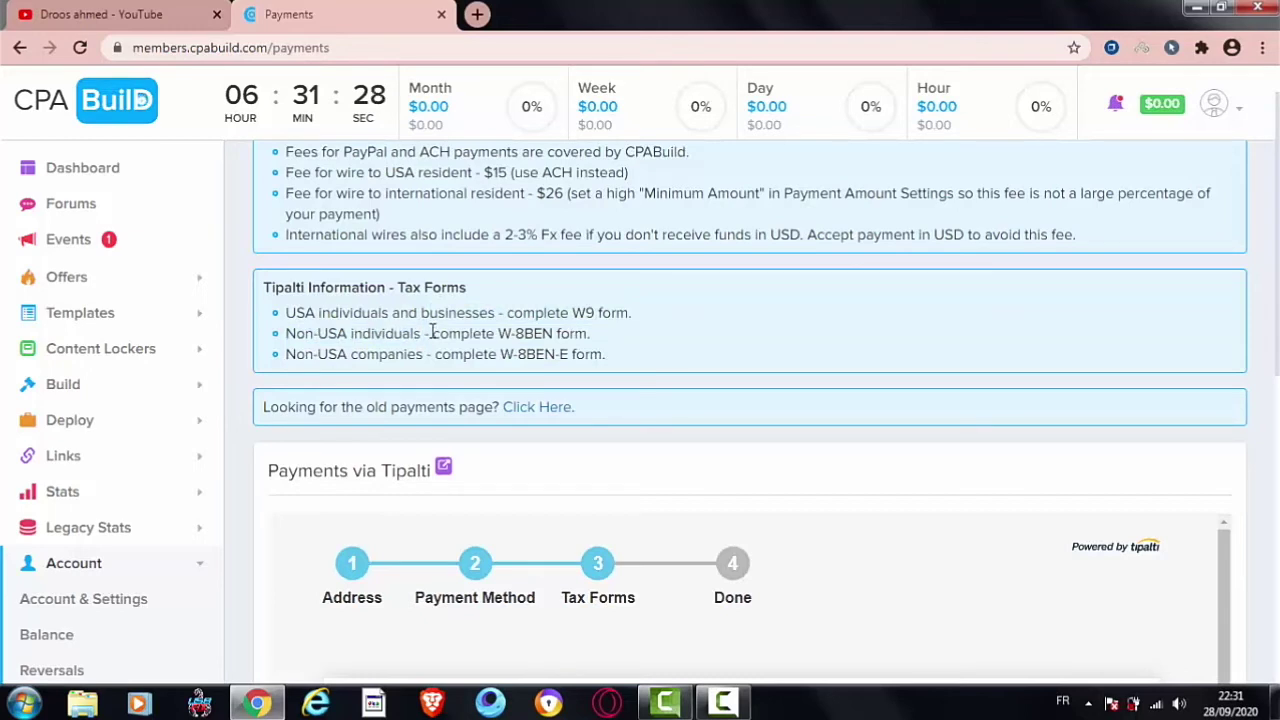
{"action": "left_click_drag", "start_coordinate": [546, 332], "coordinate": [503, 334]}
{"action": "left_click", "coordinate": [566, 354]}
{"action": "left_click_drag", "start_coordinate": [604, 362], "coordinate": [291, 363]}
{"action": "left_click", "coordinate": [290, 358]}
{"action": "left_click_drag", "start_coordinate": [286, 356], "coordinate": [426, 355]}
{"action": "left_click", "coordinate": [351, 355]}
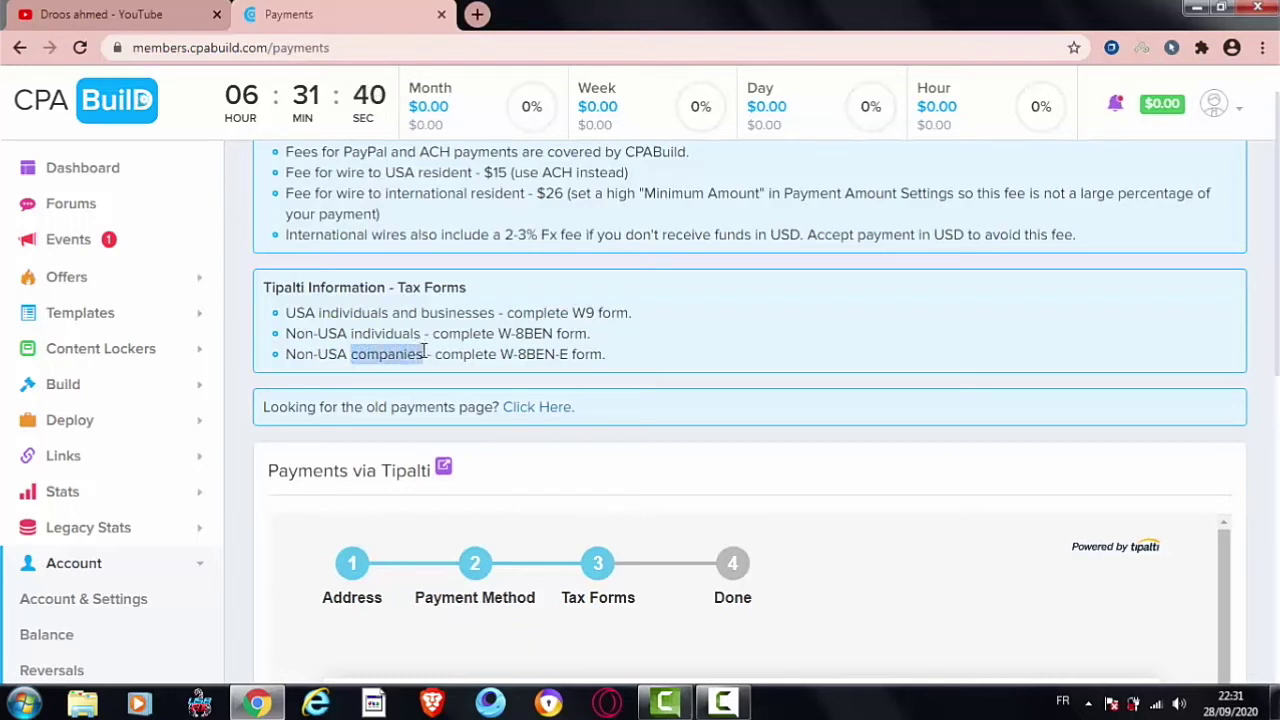
{"action": "left_click", "coordinate": [426, 355]}
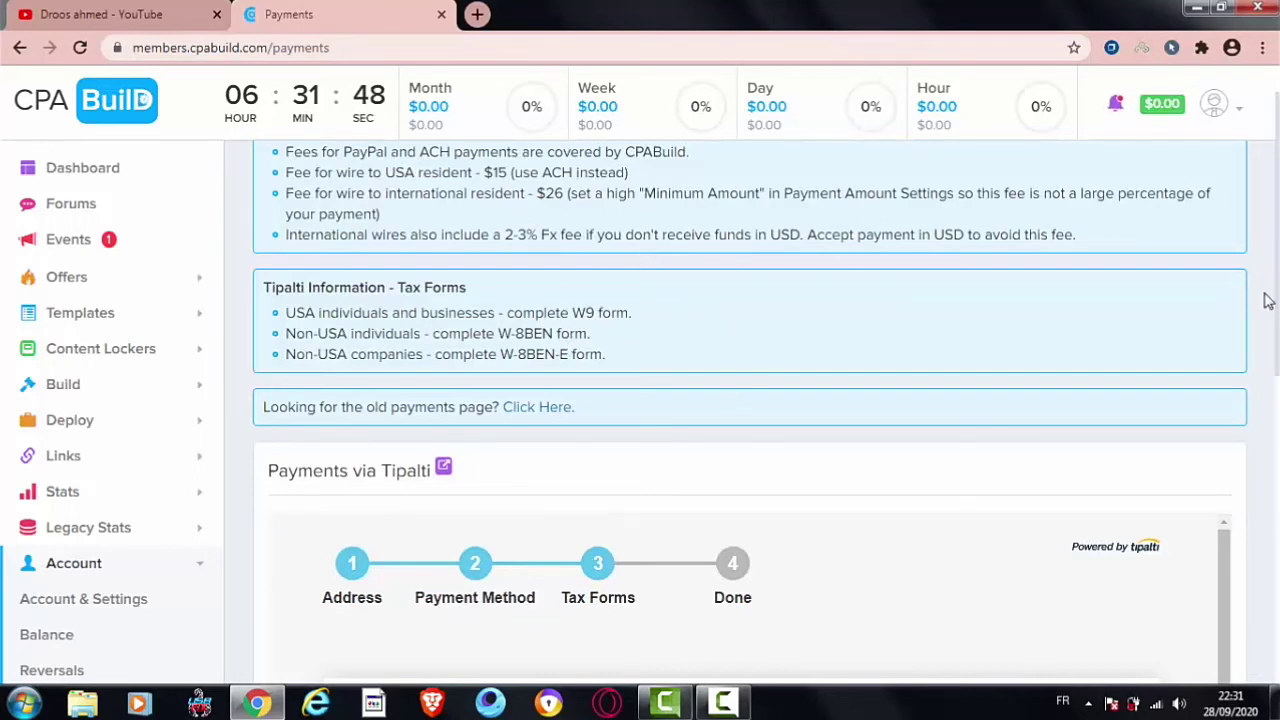
{"action": "scroll", "coordinate": [1053, 418], "scroll_direction": "down", "scroll_amount": 4}
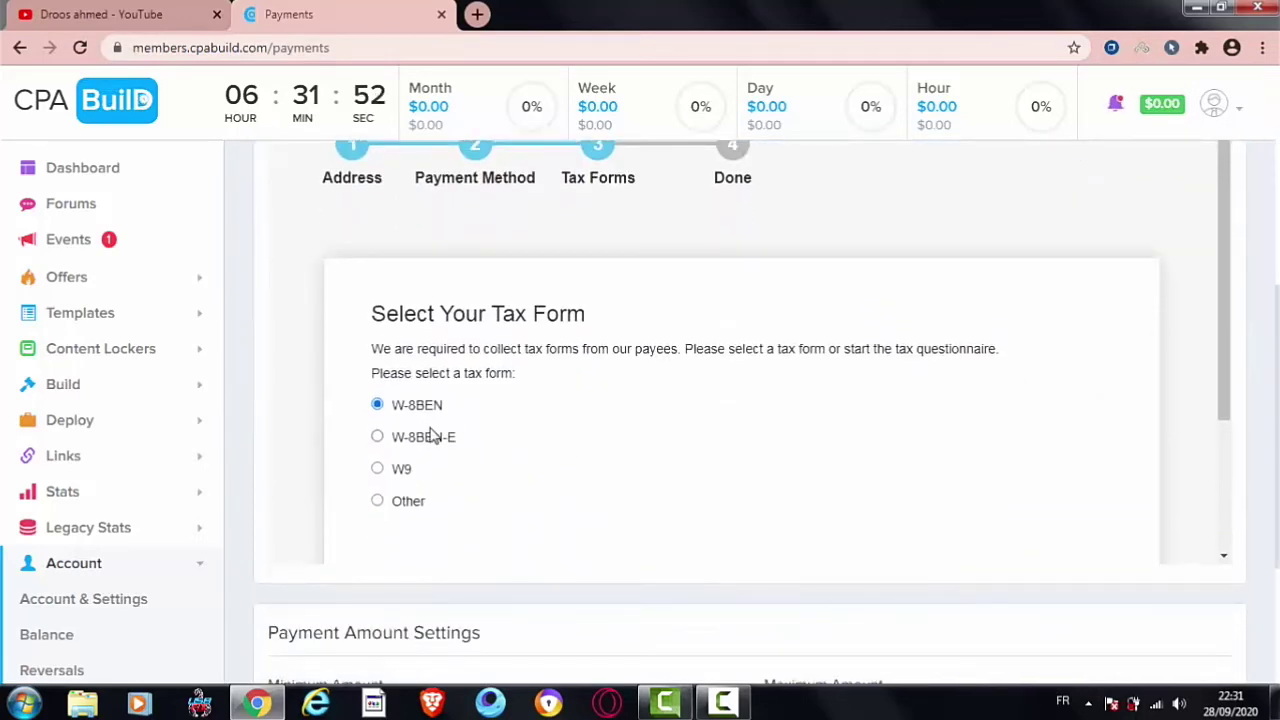
Step: Briefly pick W-8BEN-E, return to W-8BEN, and proceed with Complete Form
{"action": "left_click", "coordinate": [433, 439]}
{"action": "left_click", "coordinate": [420, 406]}
{"action": "left_click_drag", "start_coordinate": [1219, 307], "coordinate": [1229, 374]}
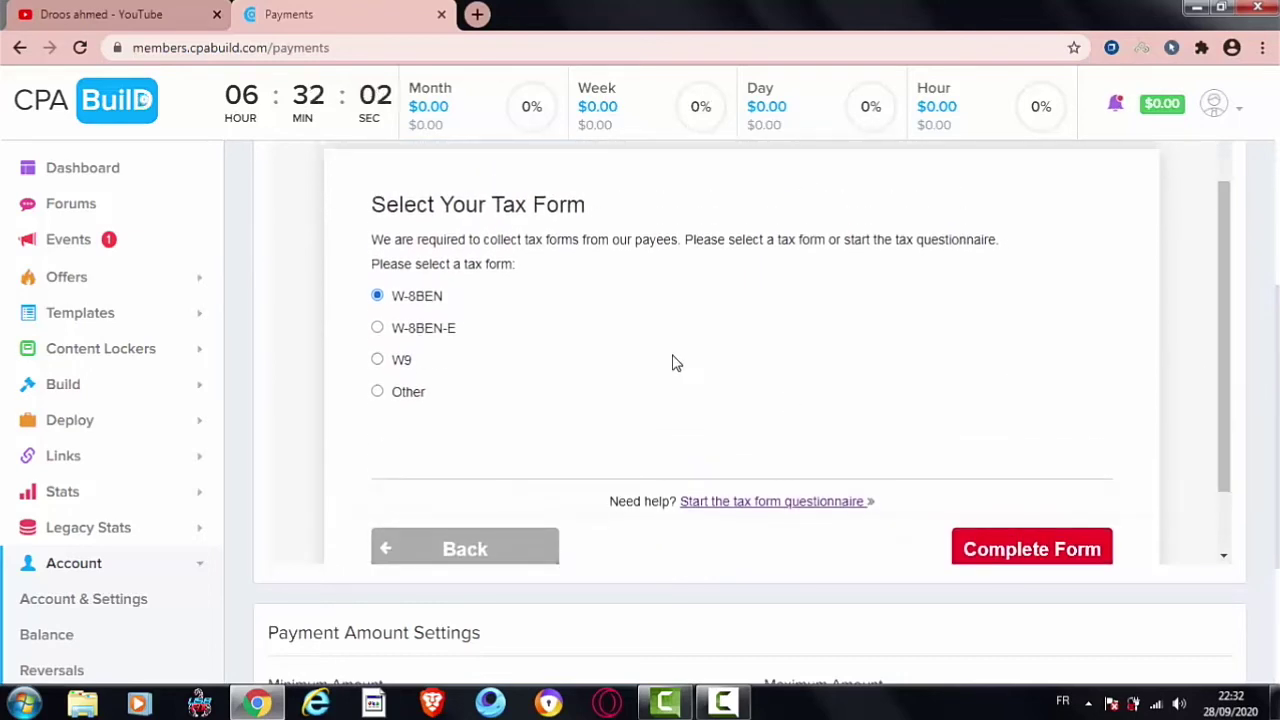
{"action": "left_click", "coordinate": [1004, 553]}
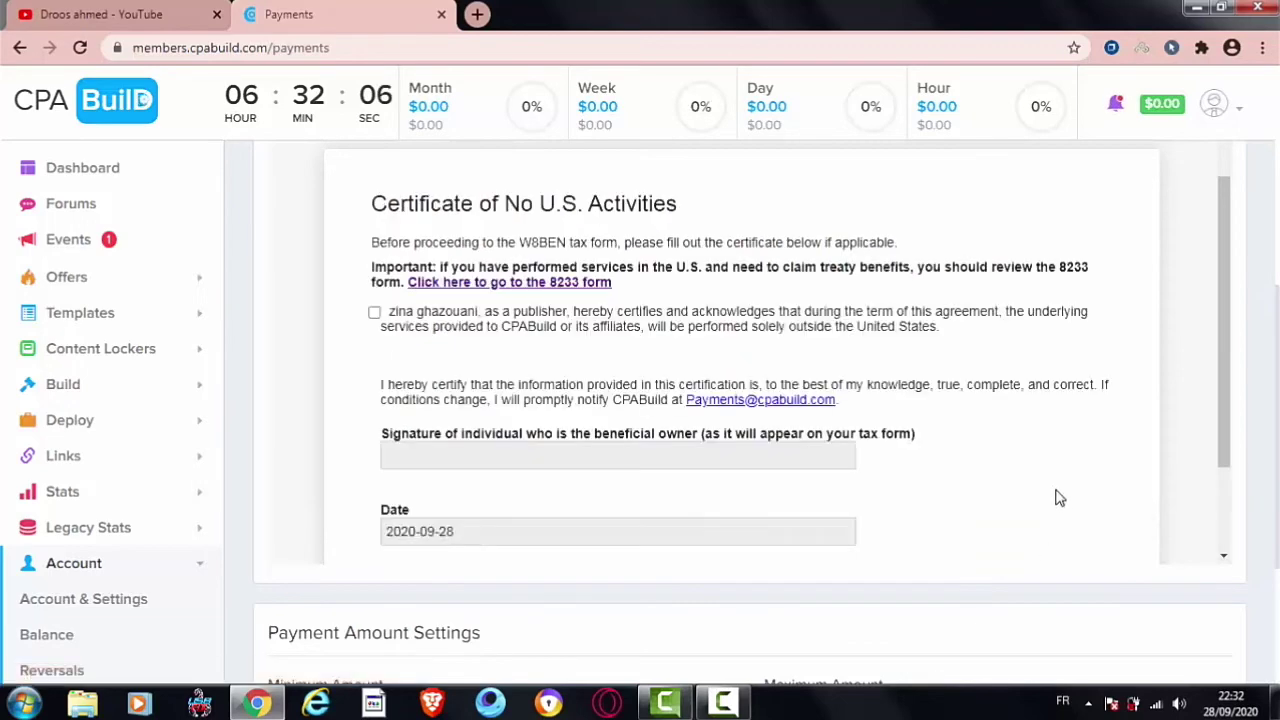
Step: Tick the no-U.S.-activities certification, type a signature, and submit
{"action": "scroll", "coordinate": [1229, 365], "scroll_direction": "down", "scroll_amount": 1}
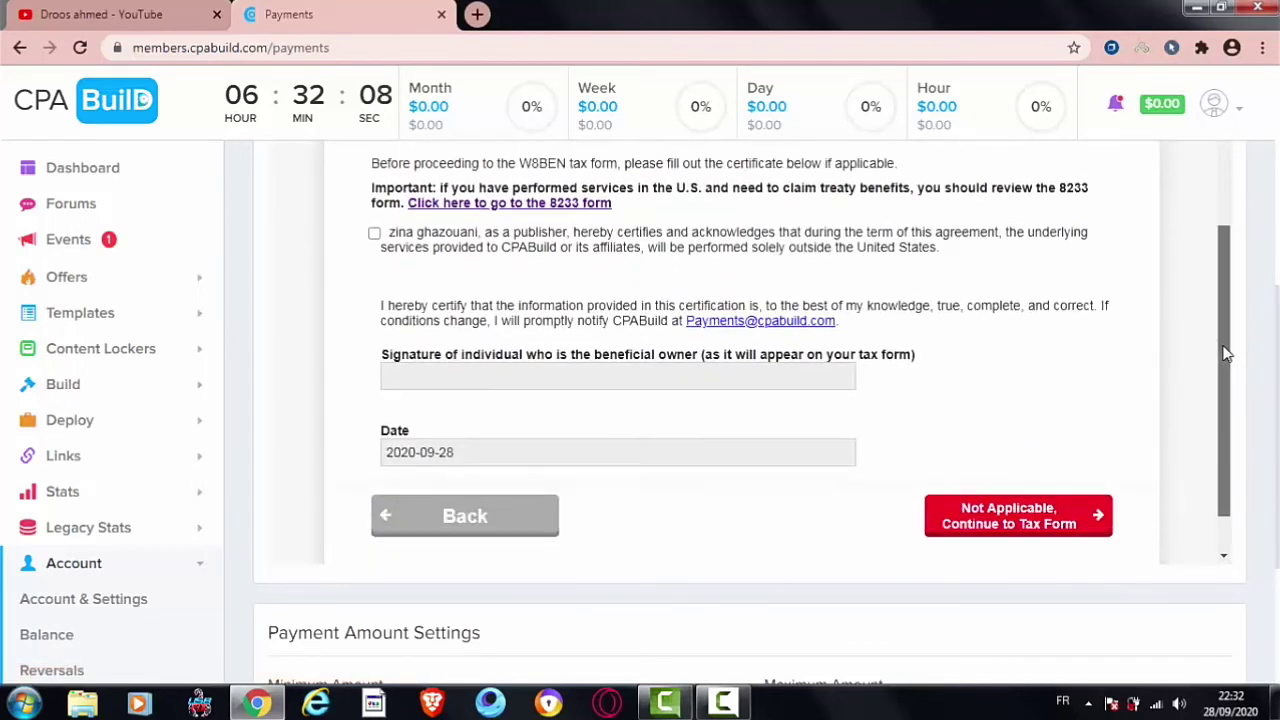
{"action": "left_click_drag", "start_coordinate": [1229, 365], "coordinate": [1220, 305]}
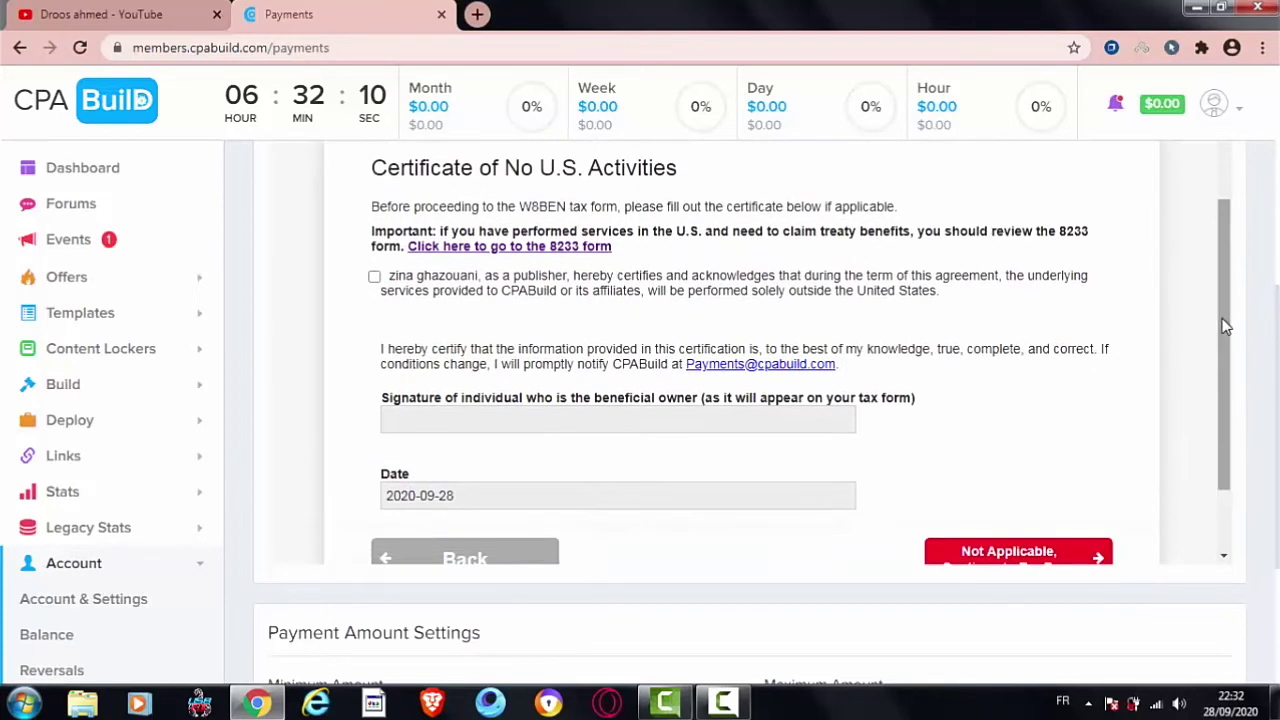
{"action": "left_click", "coordinate": [446, 288]}
{"action": "left_click", "coordinate": [449, 417]}
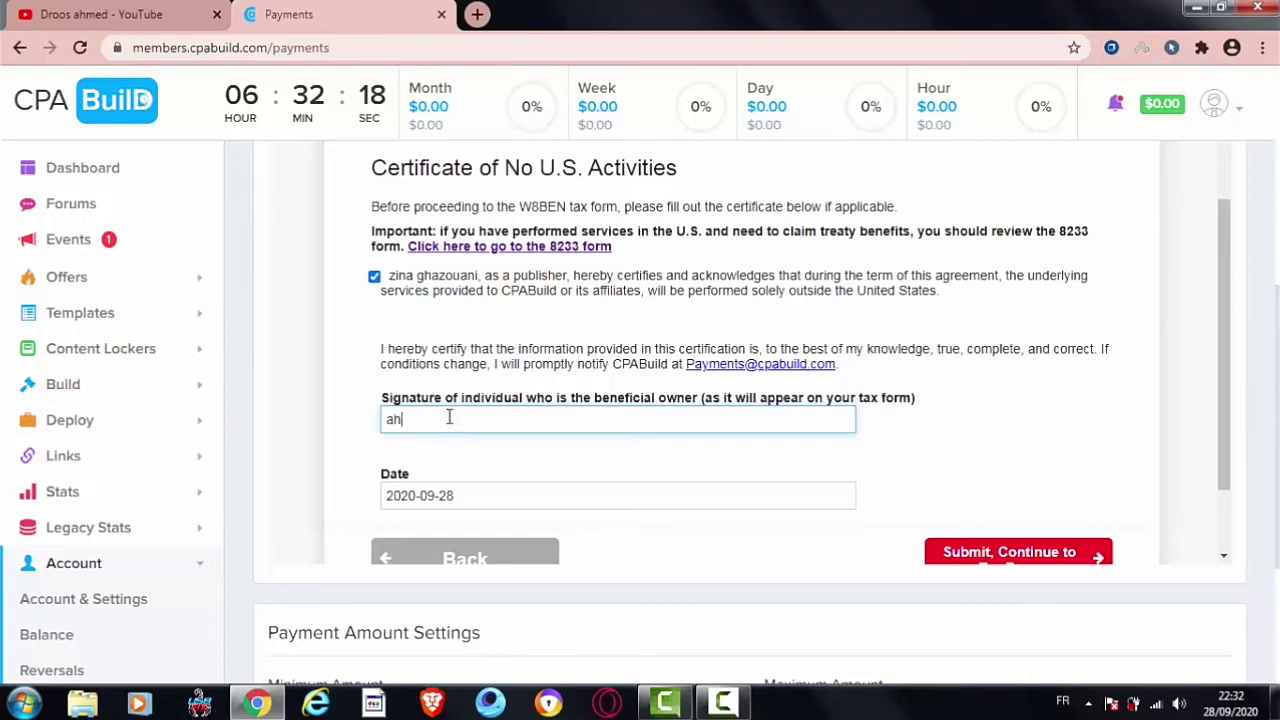
{"action": "type", "text": "ahmed gfttt"}
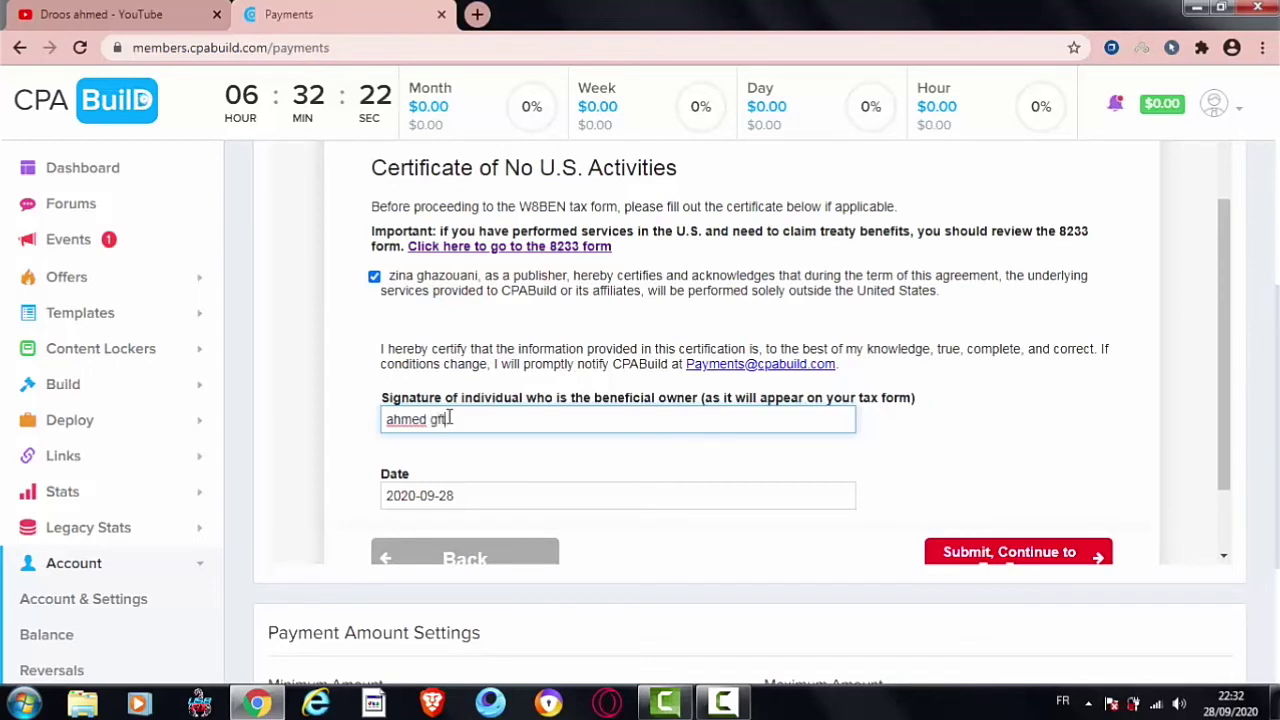
{"action": "left_click", "coordinate": [993, 554]}
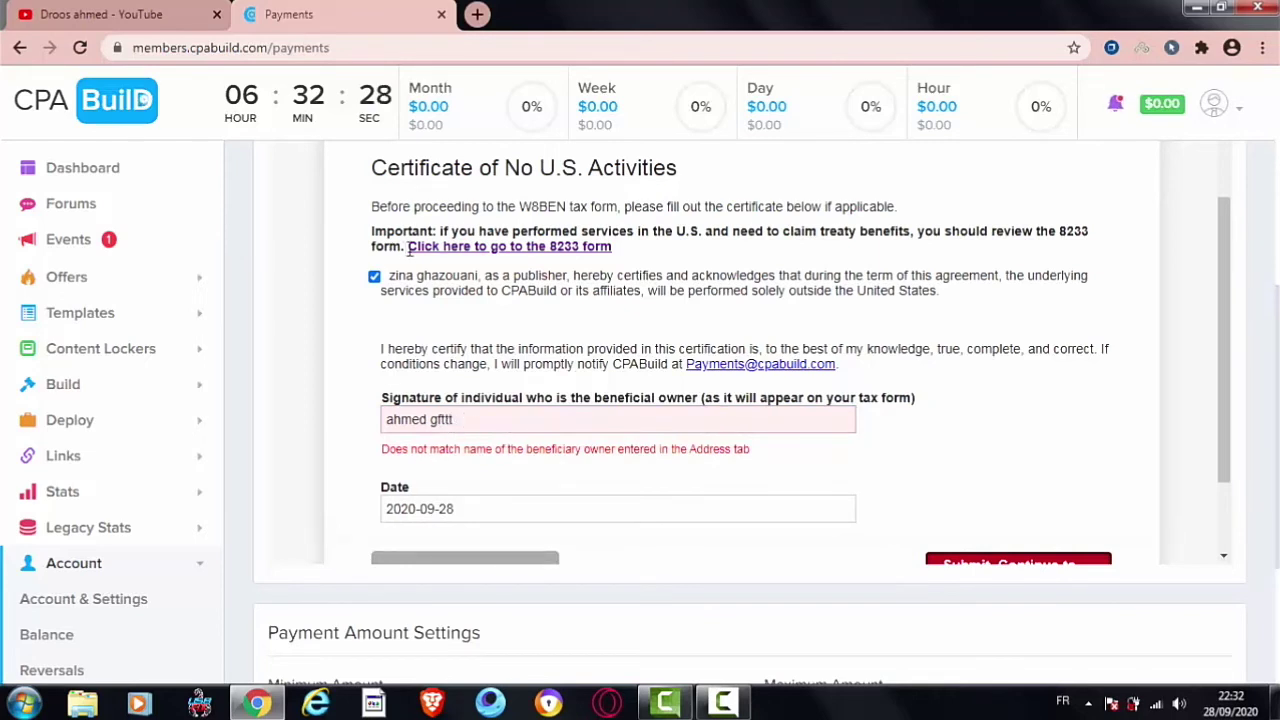
Step: Copy the owner's name from the certificate into the Signature field and resubmit
{"action": "left_click_drag", "start_coordinate": [487, 280], "coordinate": [393, 283]}
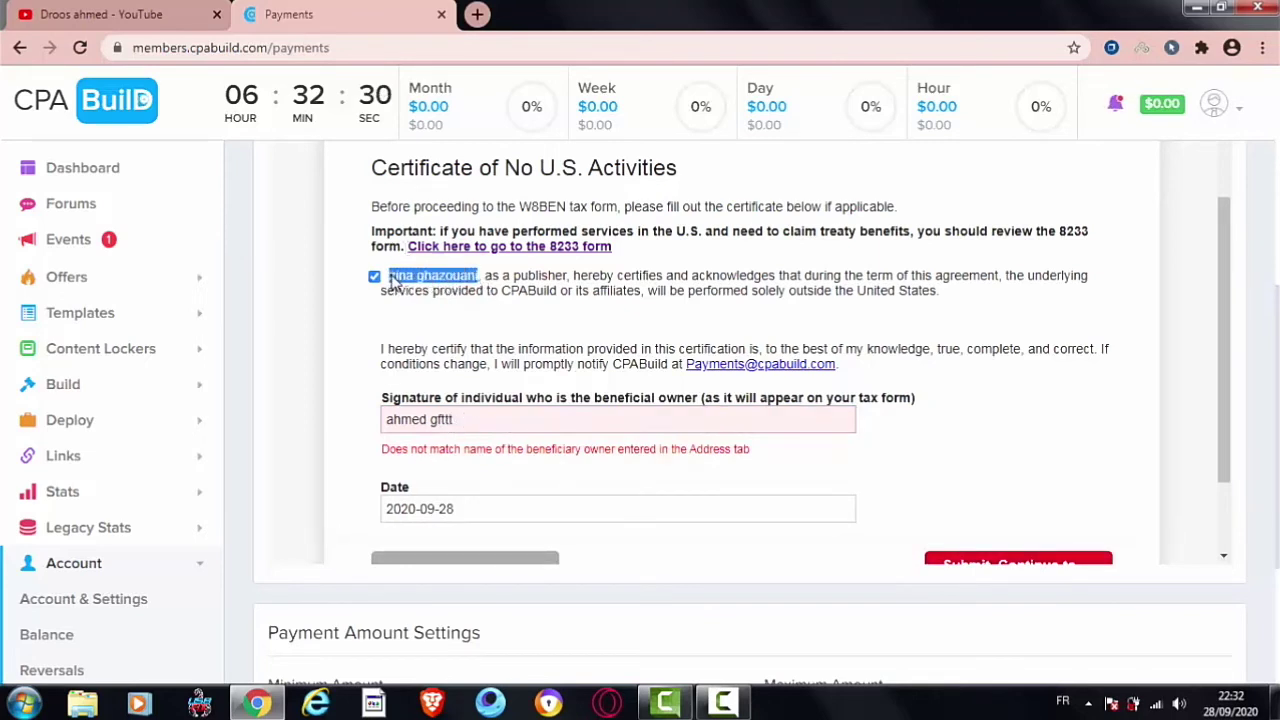
{"action": "right_click", "coordinate": [395, 282]}
{"action": "left_click", "coordinate": [414, 287]}
{"action": "left_click_drag", "start_coordinate": [444, 415], "coordinate": [388, 420]}
{"action": "right_click", "coordinate": [443, 416]}
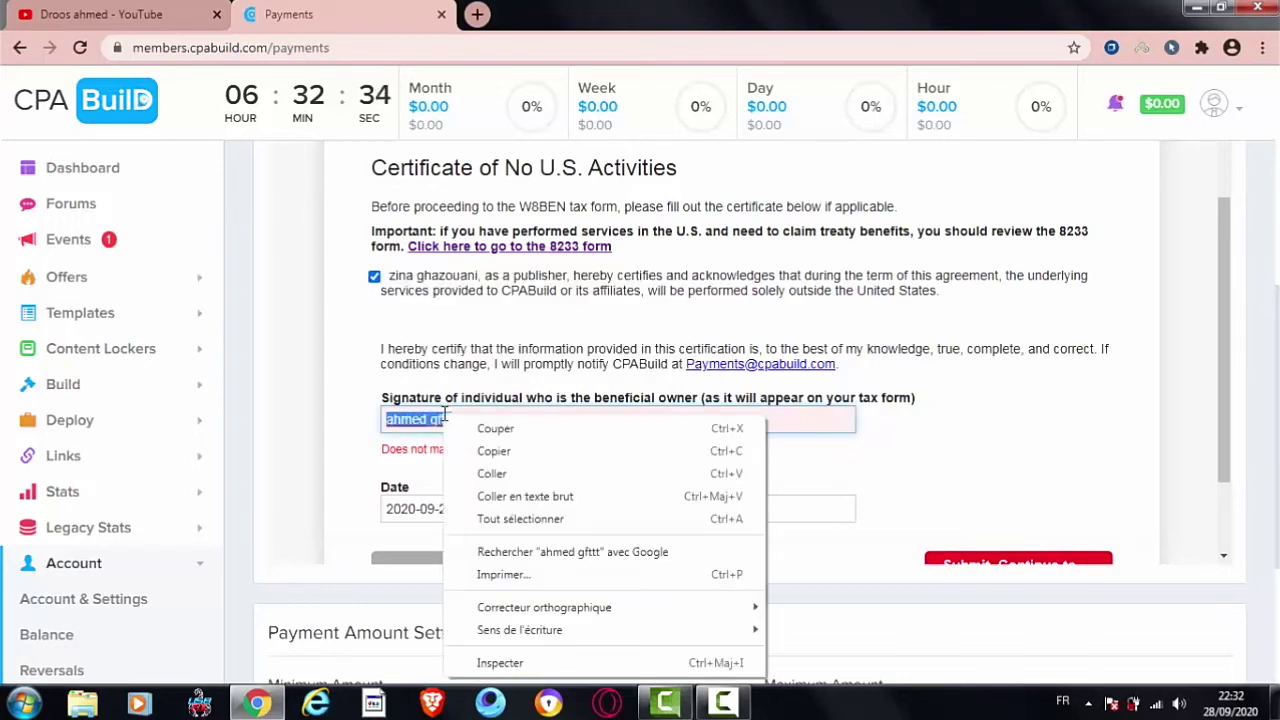
{"action": "left_click", "coordinate": [491, 473]}
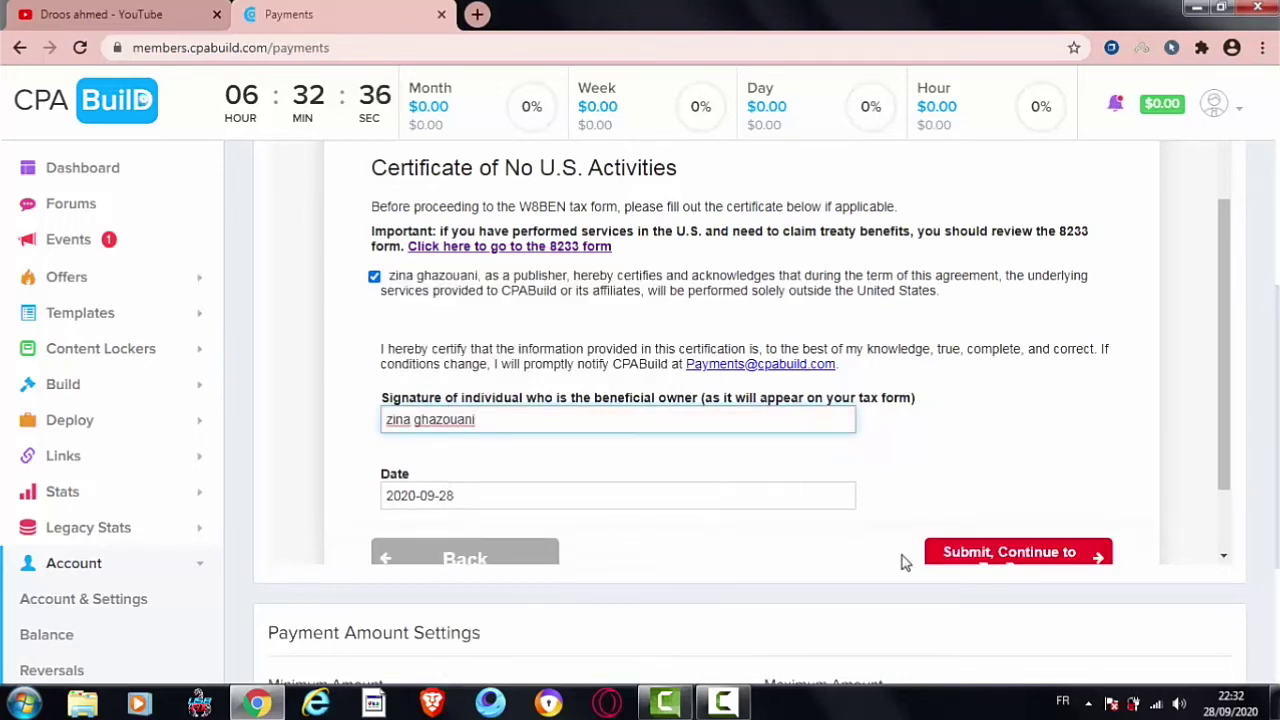
{"action": "left_click", "coordinate": [950, 556]}
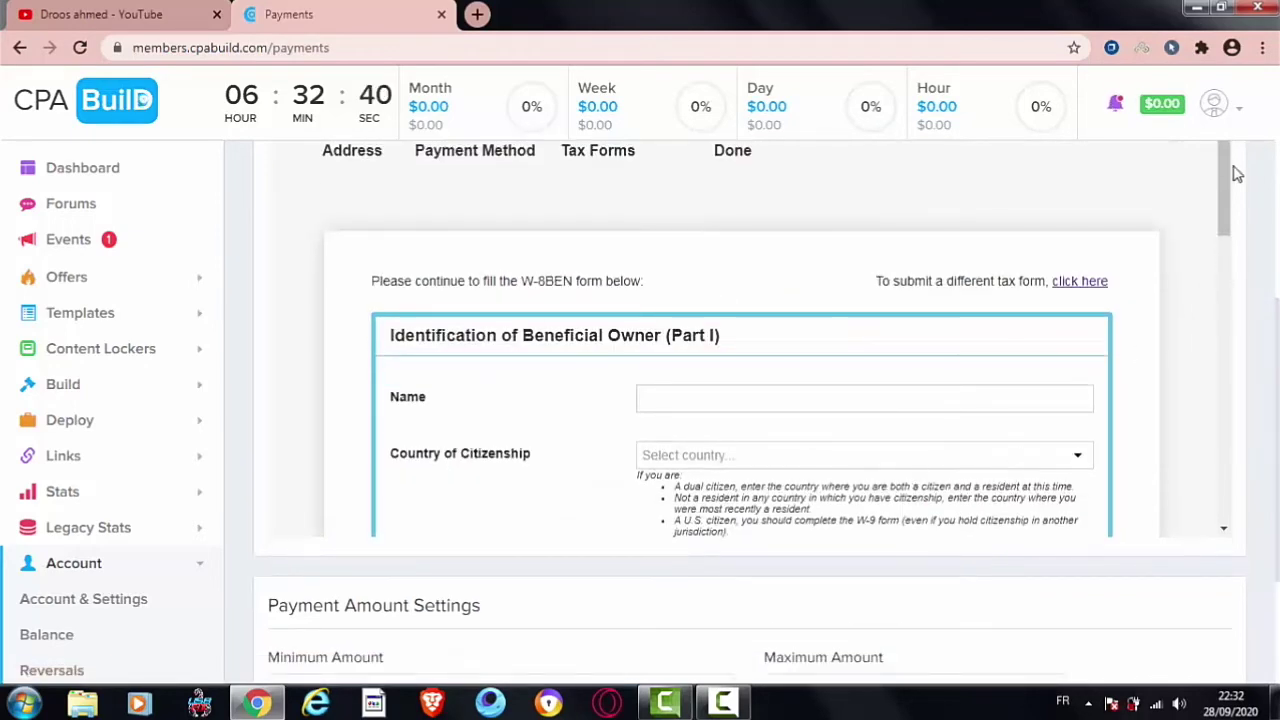
Step: Paste the beneficial owner's name into the W-8BEN Name field
{"action": "left_click_drag", "start_coordinate": [1232, 188], "coordinate": [1217, 230]}
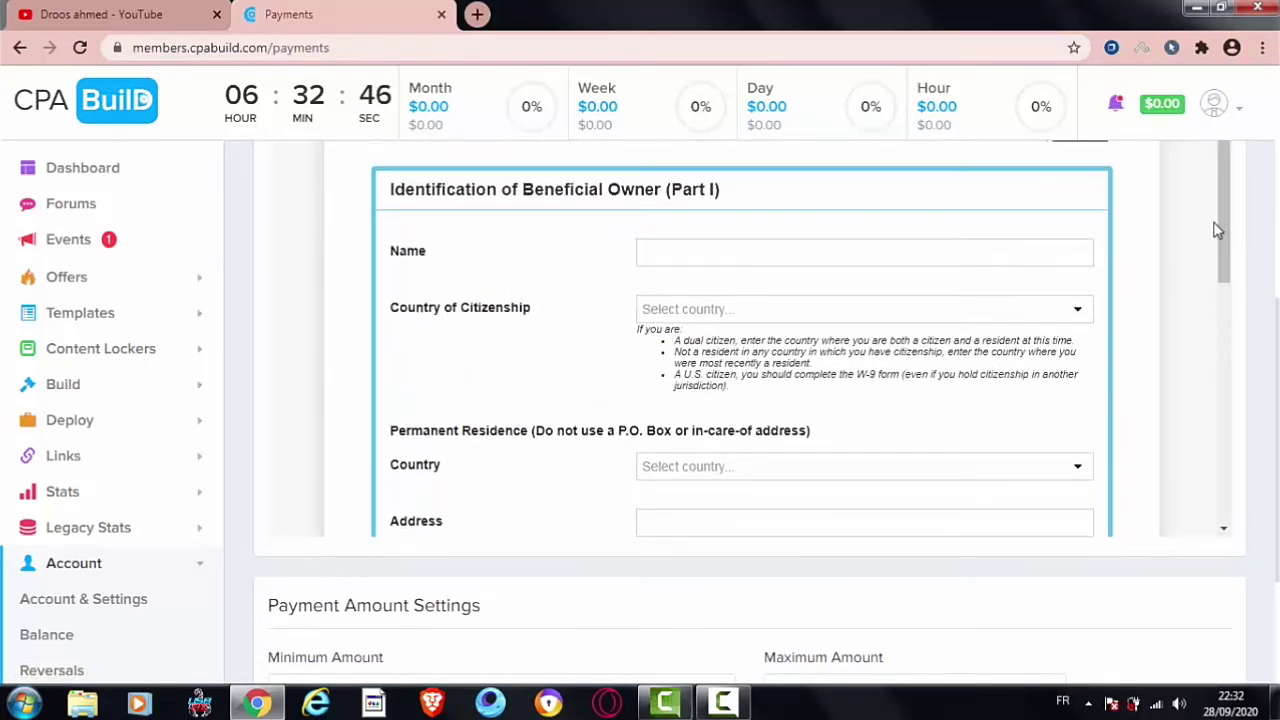
{"action": "left_click_drag", "start_coordinate": [428, 258], "coordinate": [395, 255]}
{"action": "left_click", "coordinate": [560, 280]}
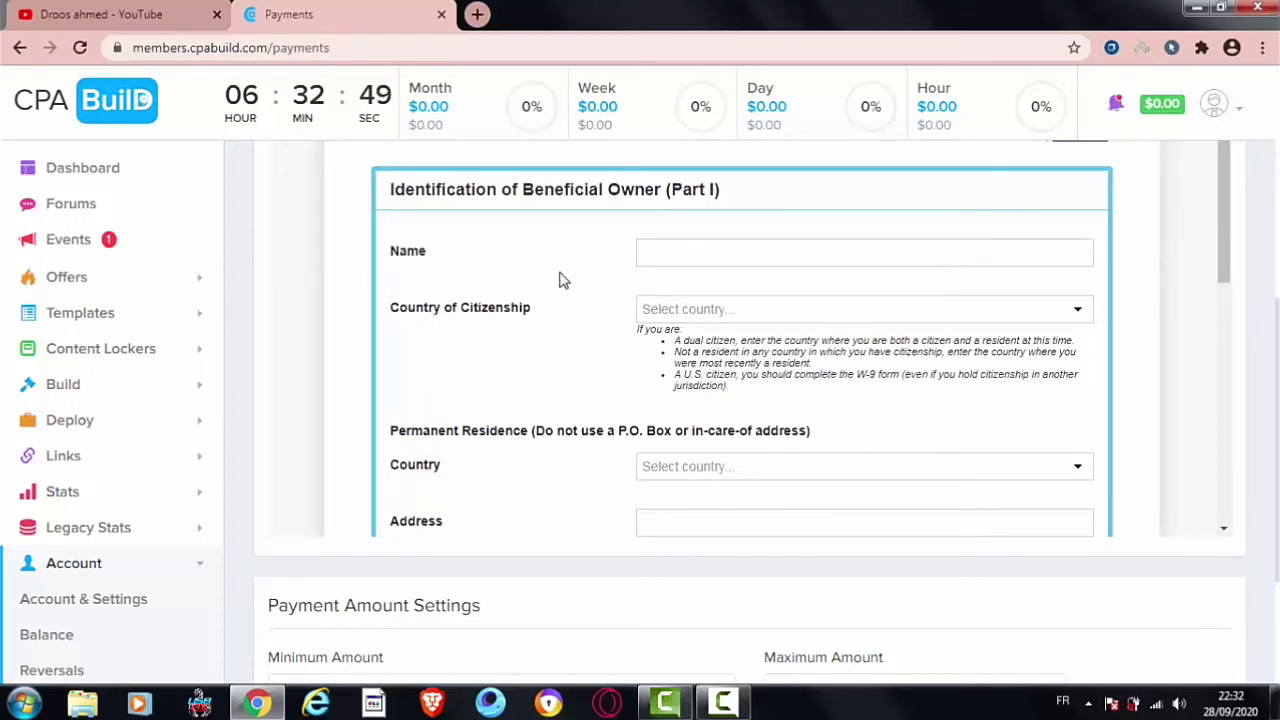
{"action": "right_click", "coordinate": [666, 247]}
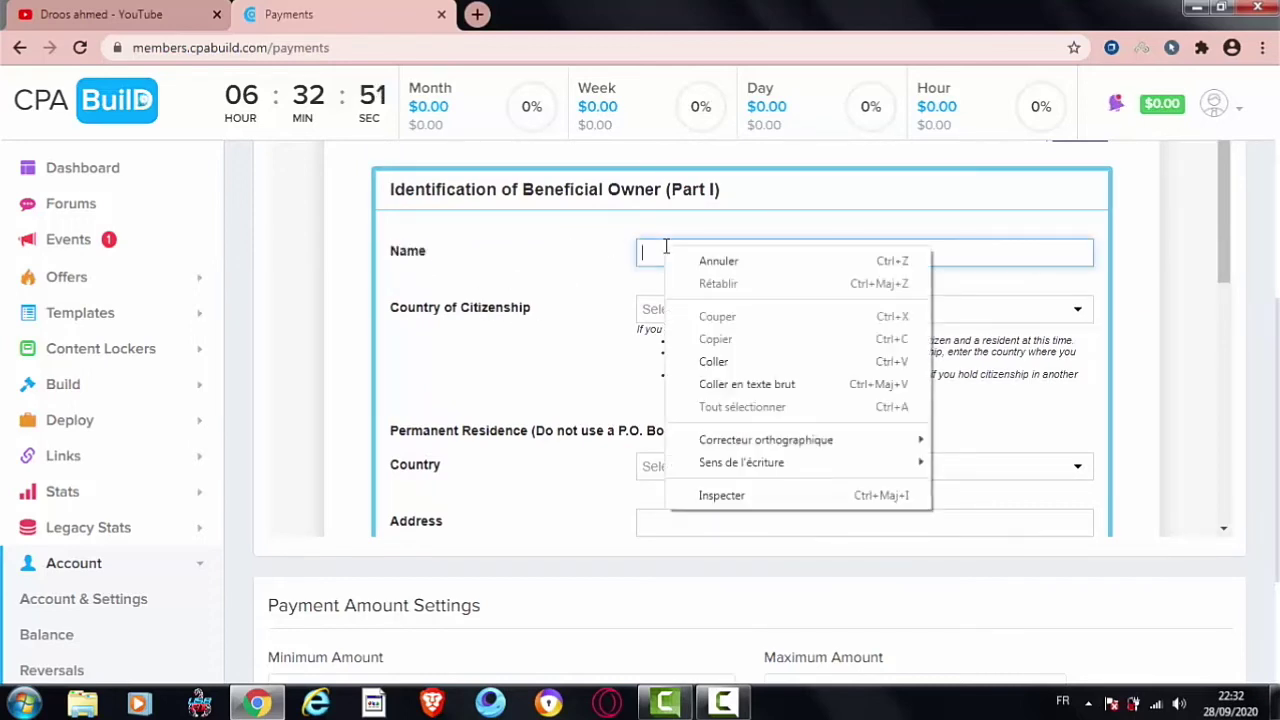
{"action": "left_click", "coordinate": [714, 362]}
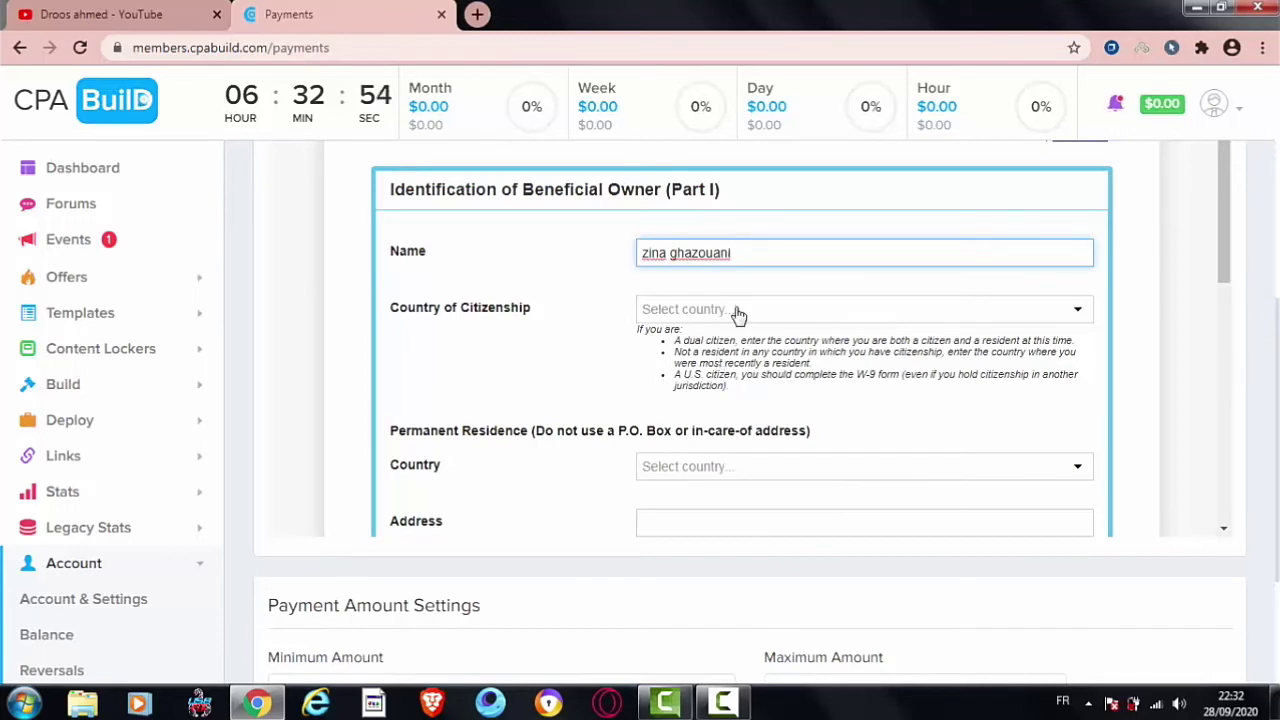
Step: Set both the citizenship and permanent residence countries to Tunisia
{"action": "left_click", "coordinate": [737, 314]}
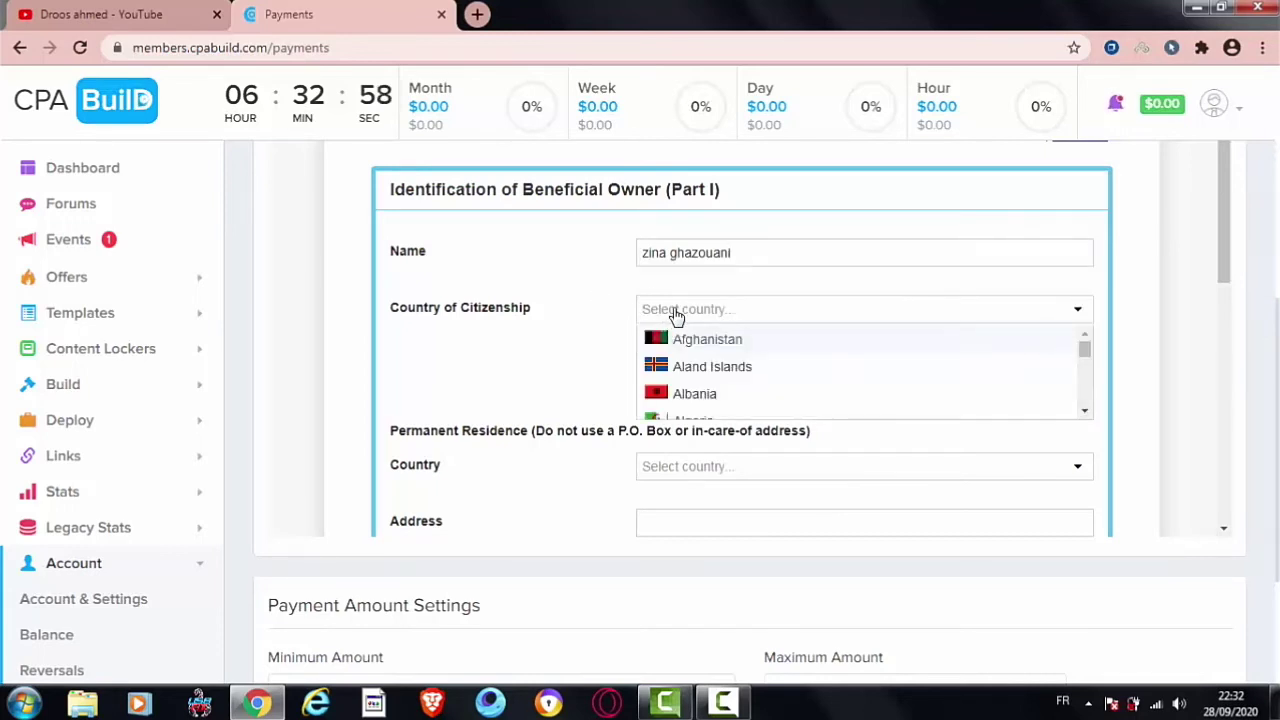
{"action": "type", "text": "tun"}
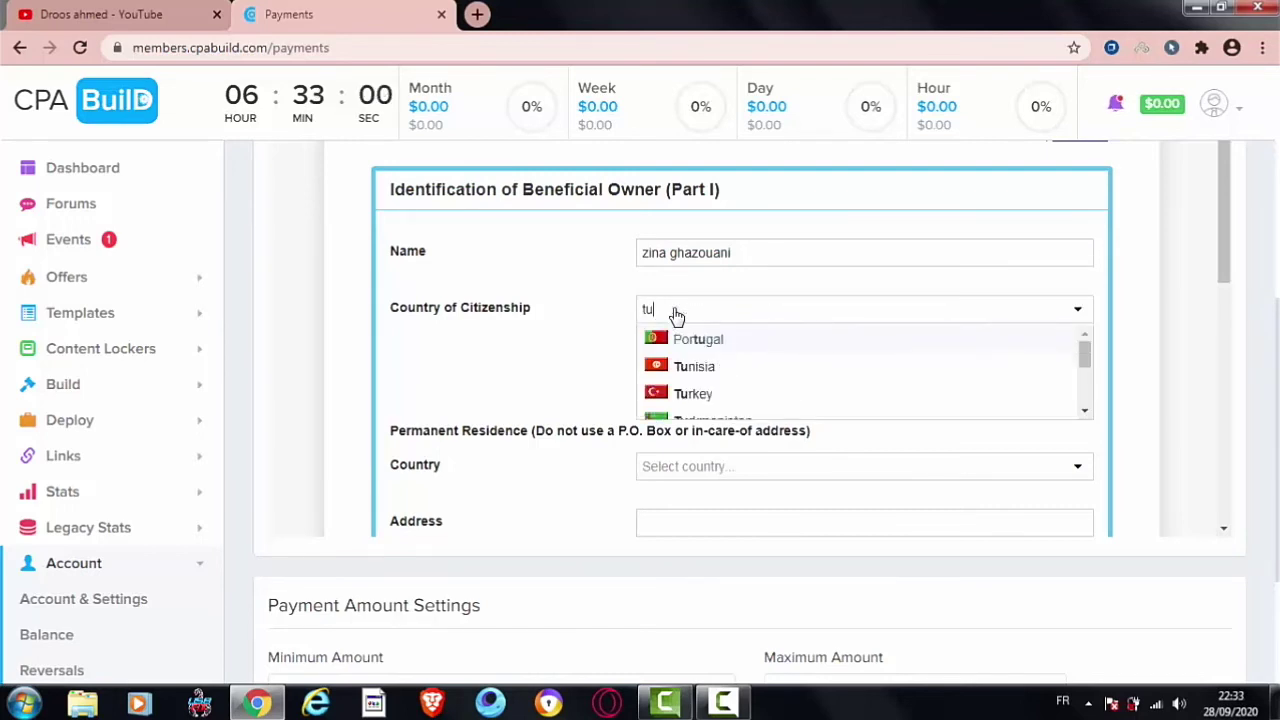
{"action": "left_click", "coordinate": [694, 341]}
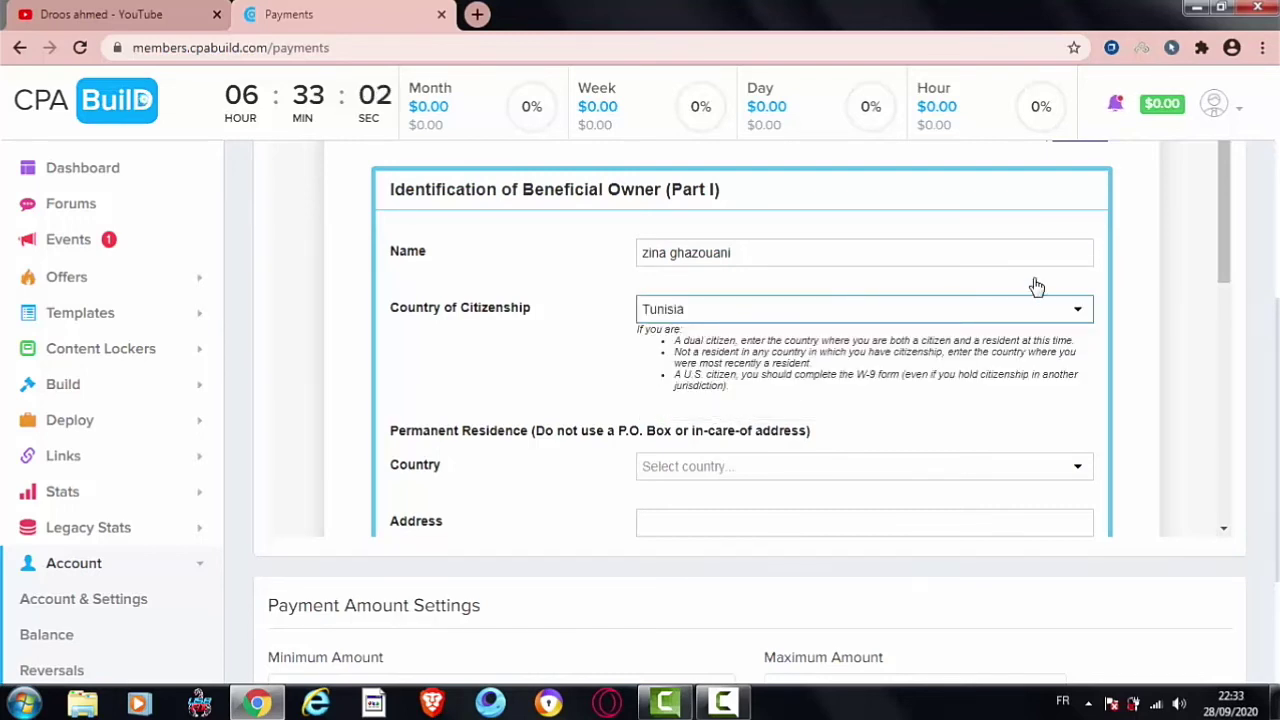
{"action": "left_click_drag", "start_coordinate": [1229, 239], "coordinate": [1243, 314]}
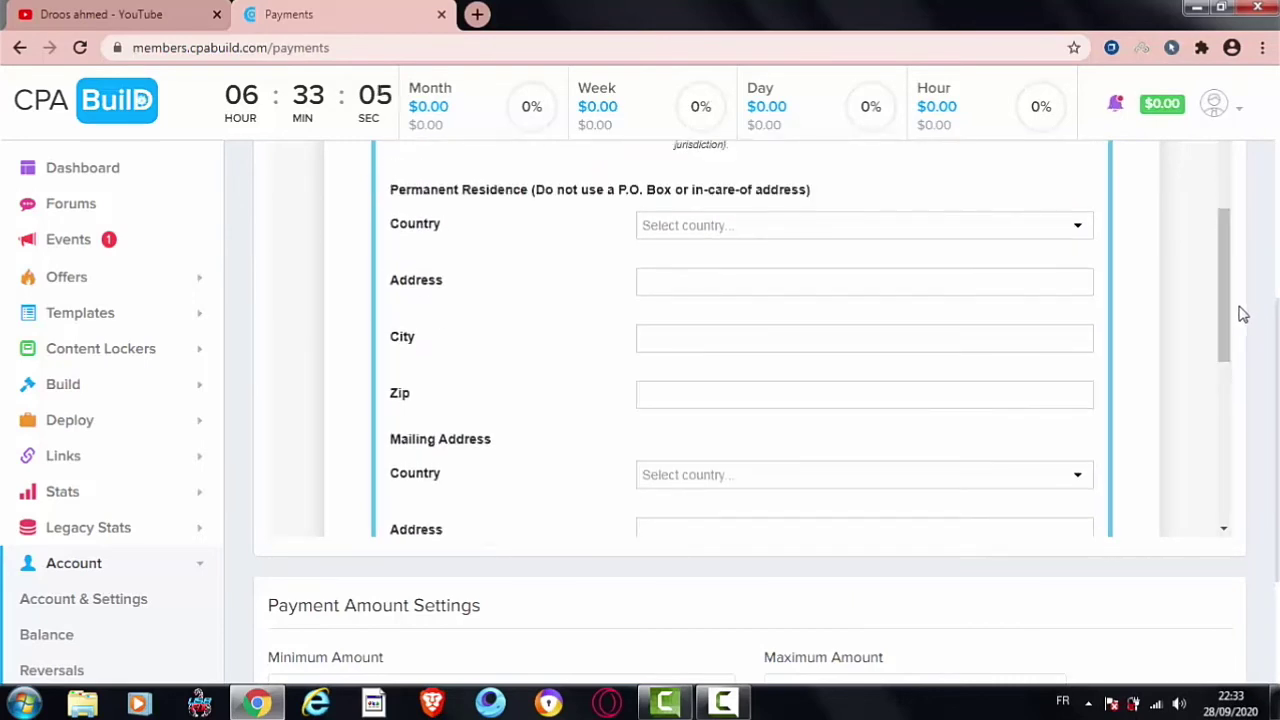
{"action": "left_click", "coordinate": [925, 233]}
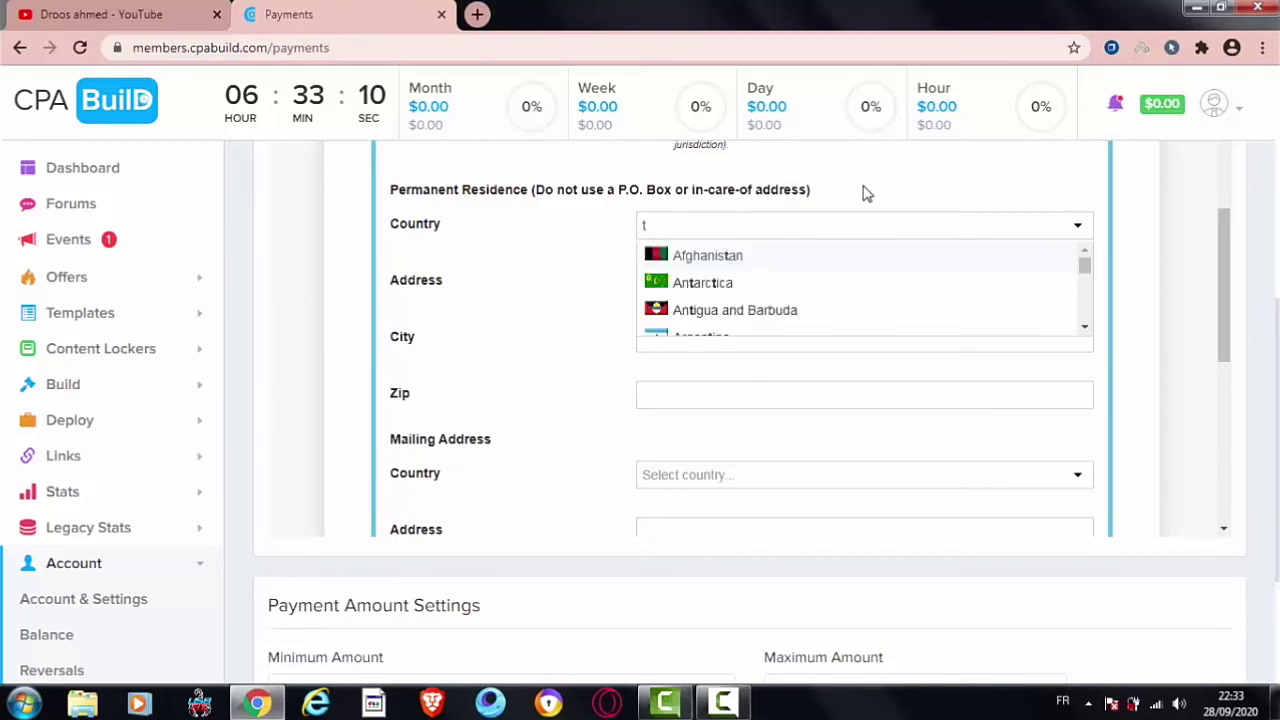
{"action": "type", "text": "tu"}
{"action": "left_click", "coordinate": [765, 284]}
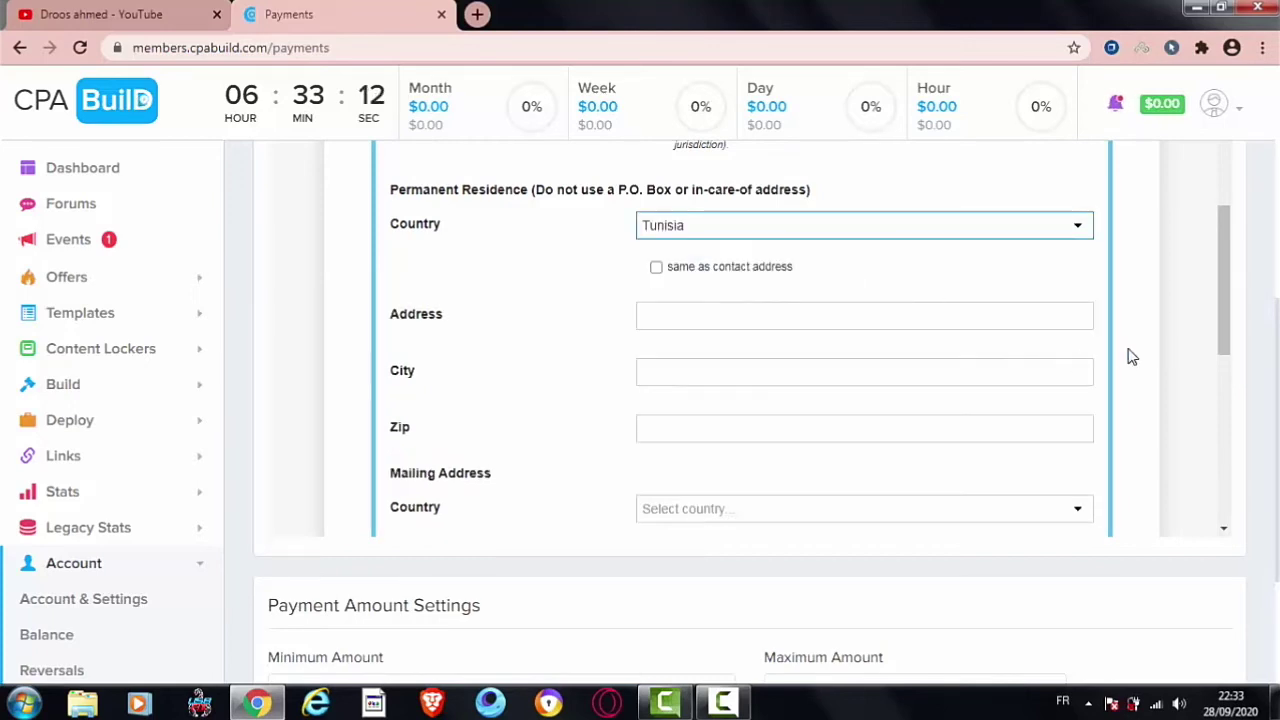
Step: Reuse the contact address for the permanent residence address
{"action": "left_click_drag", "start_coordinate": [1219, 341], "coordinate": [1215, 245]}
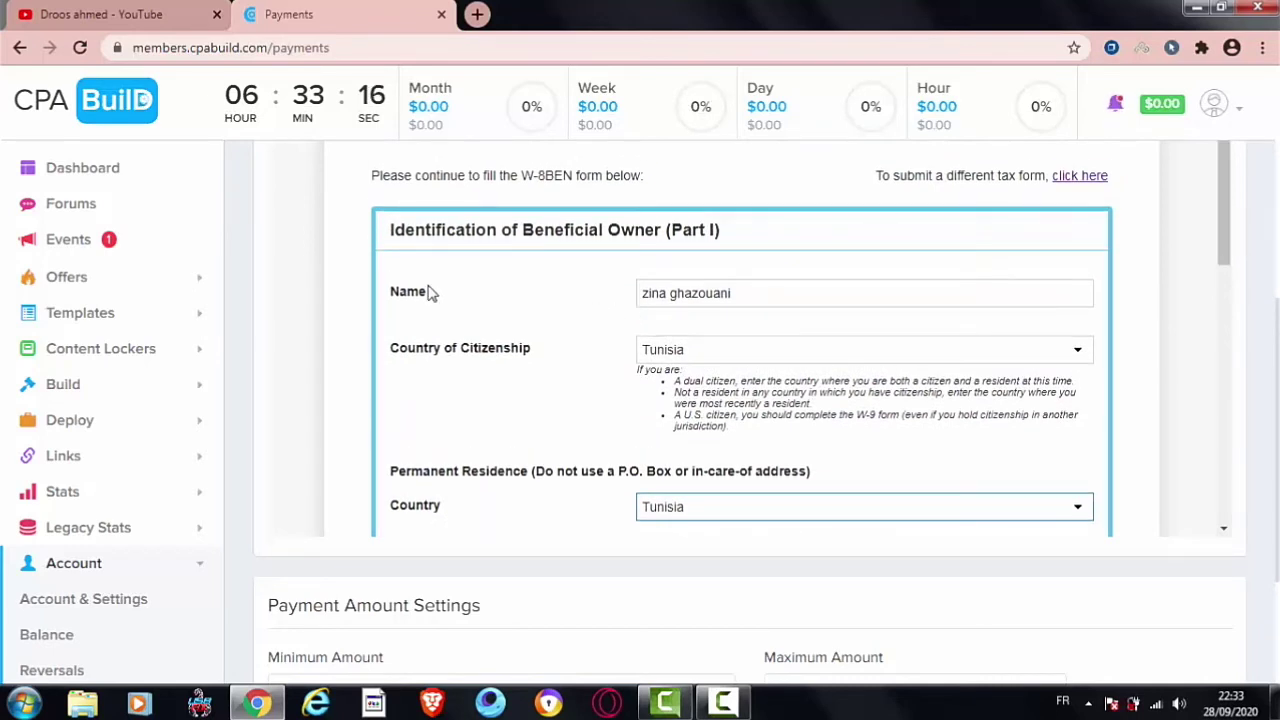
{"action": "left_click_drag", "start_coordinate": [422, 291], "coordinate": [390, 291]}
{"action": "left_click_drag", "start_coordinate": [533, 346], "coordinate": [398, 350]}
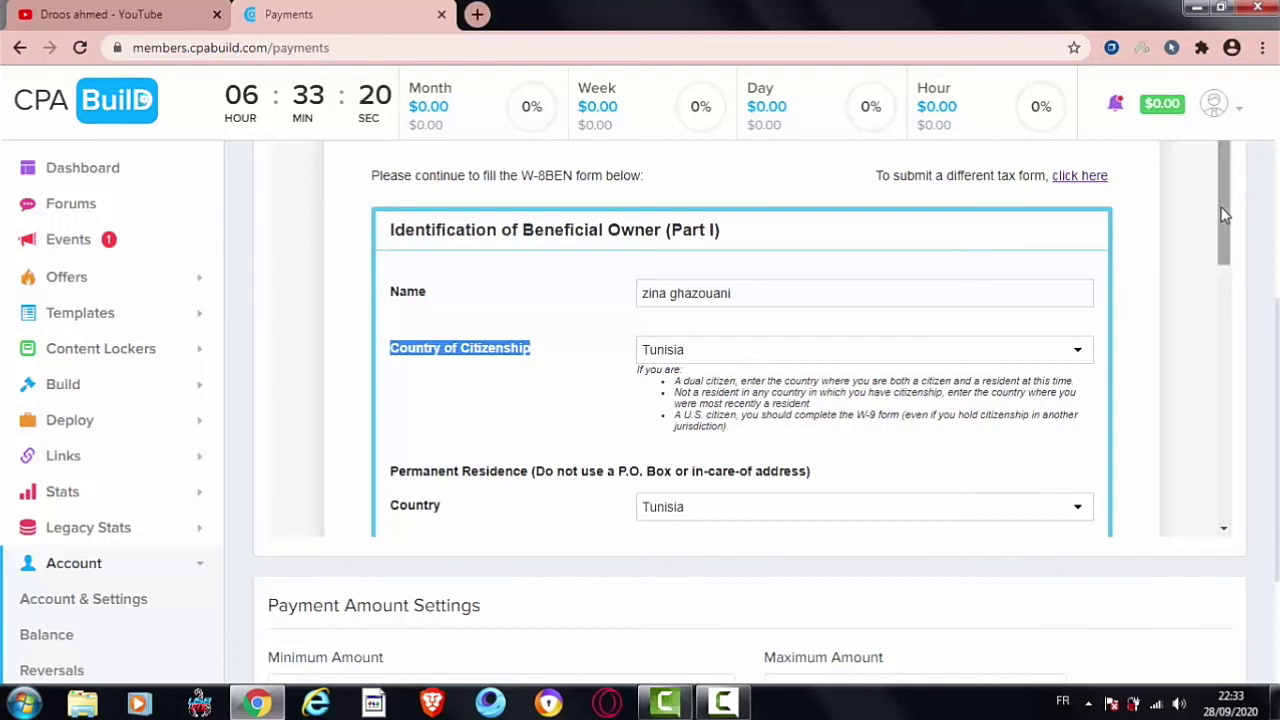
{"action": "left_click_drag", "start_coordinate": [1224, 238], "coordinate": [1223, 280]}
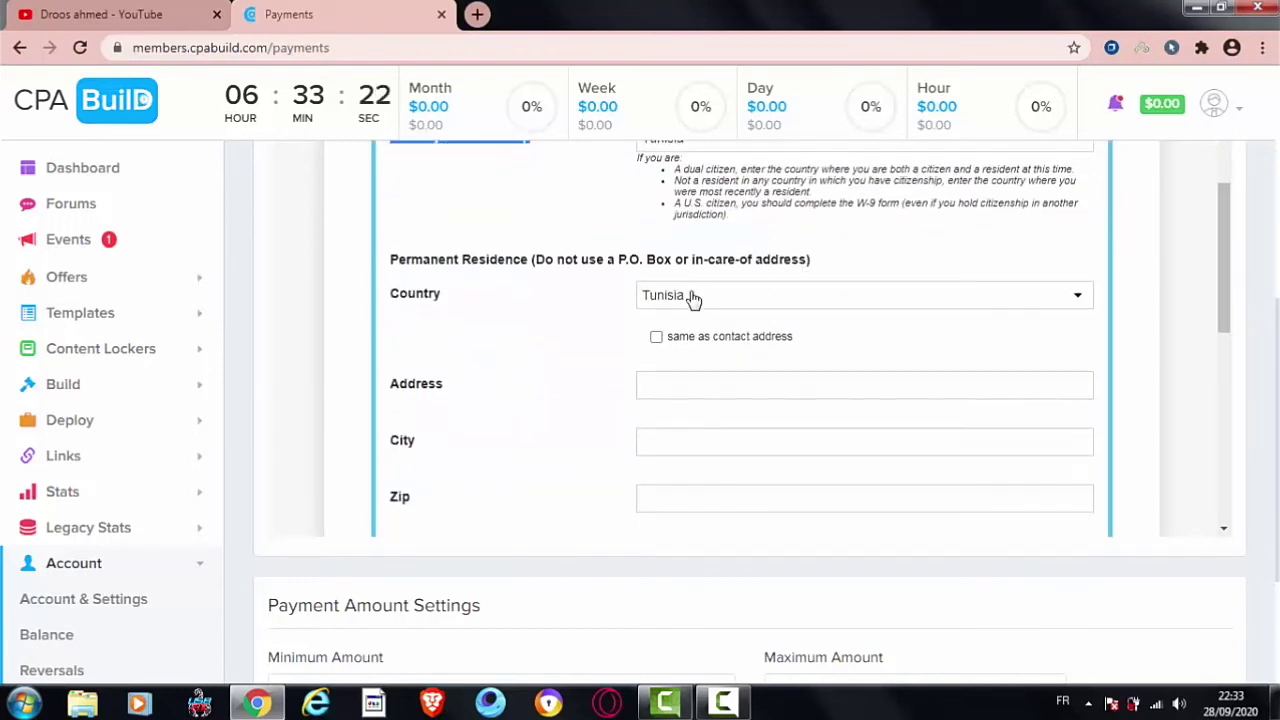
{"action": "left_click", "coordinate": [656, 339]}
{"action": "left_click", "coordinate": [656, 339]}
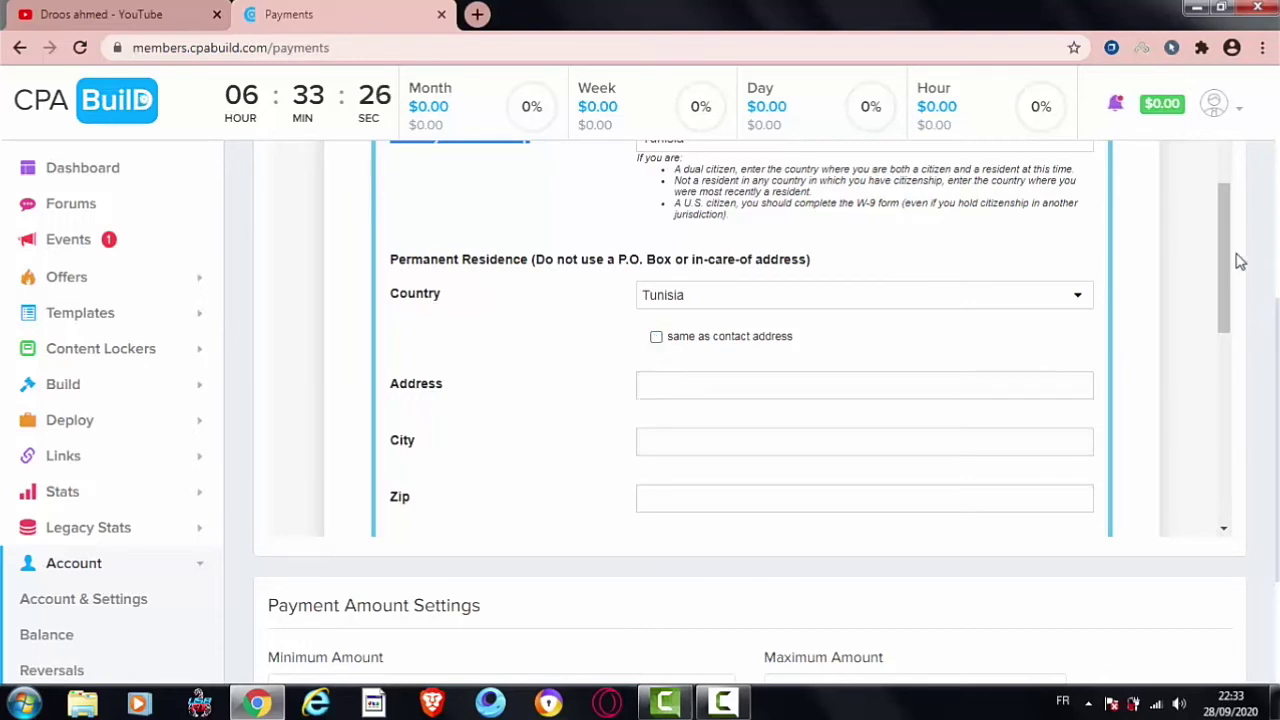
{"action": "left_click_drag", "start_coordinate": [1225, 262], "coordinate": [1230, 315]}
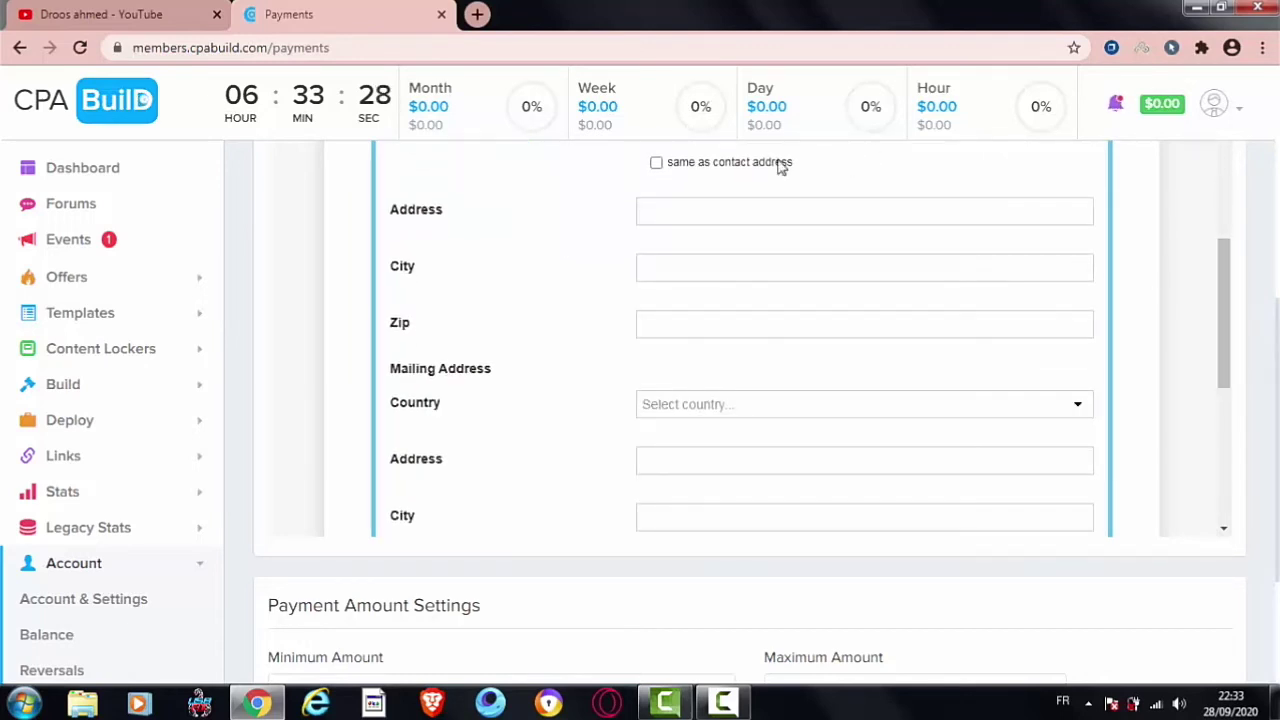
{"action": "left_click", "coordinate": [718, 164]}
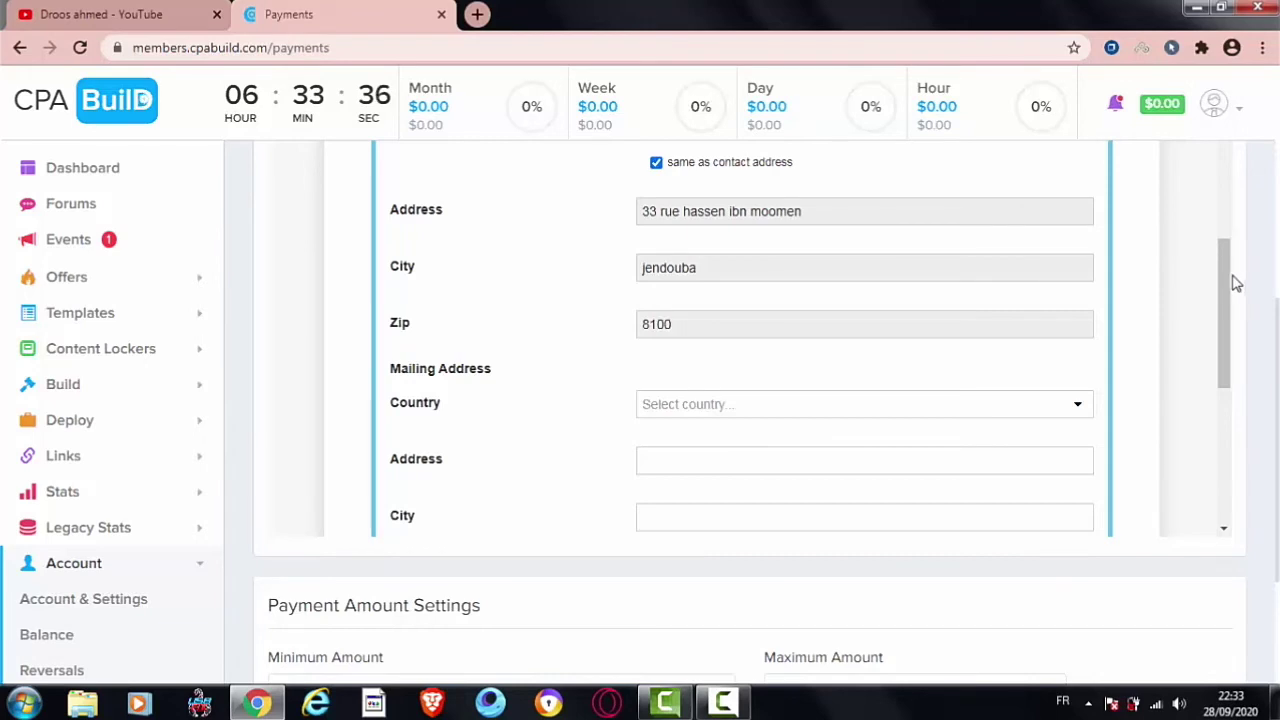
Step: Set the mailing address country to Tunisia, mark it same as permanent residence, and continue
{"action": "scroll", "coordinate": [1235, 283], "scroll_direction": "down", "scroll_amount": 2}
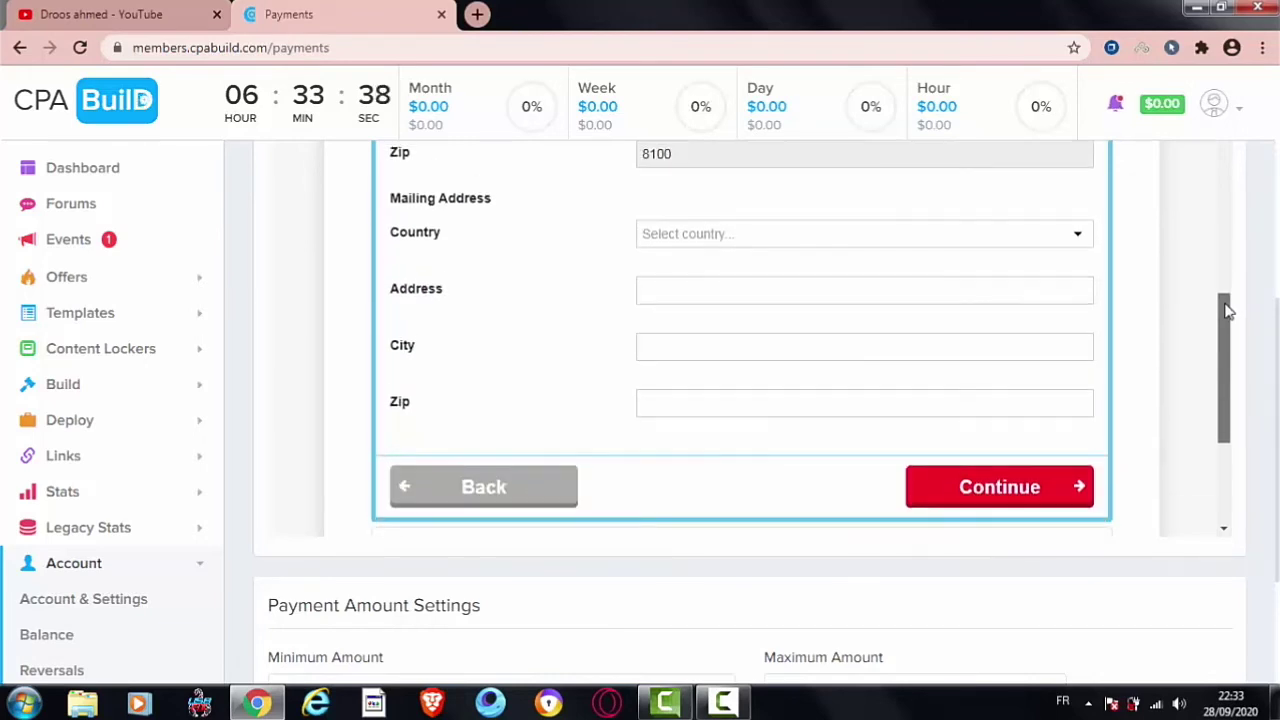
{"action": "scroll", "coordinate": [1222, 298], "scroll_direction": "up", "scroll_amount": 2}
{"action": "scroll", "coordinate": [1155, 335], "scroll_direction": "down", "scroll_amount": 2}
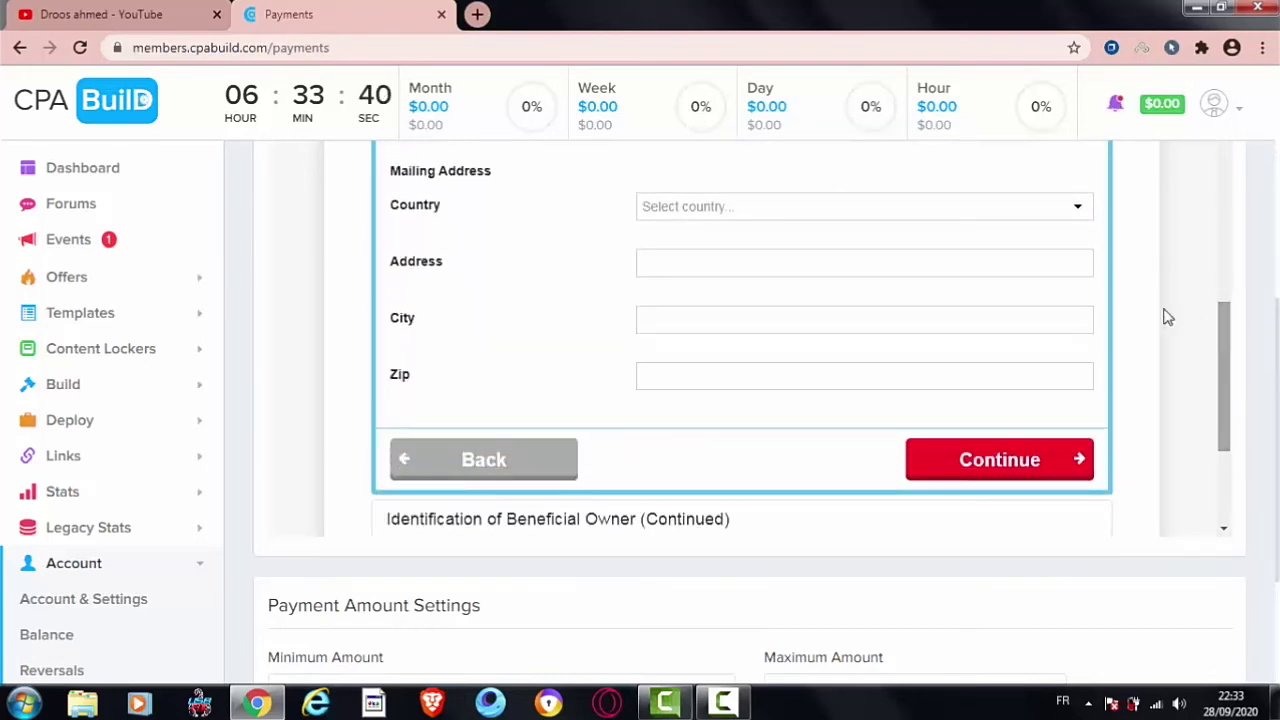
{"action": "left_click", "coordinate": [690, 212]}
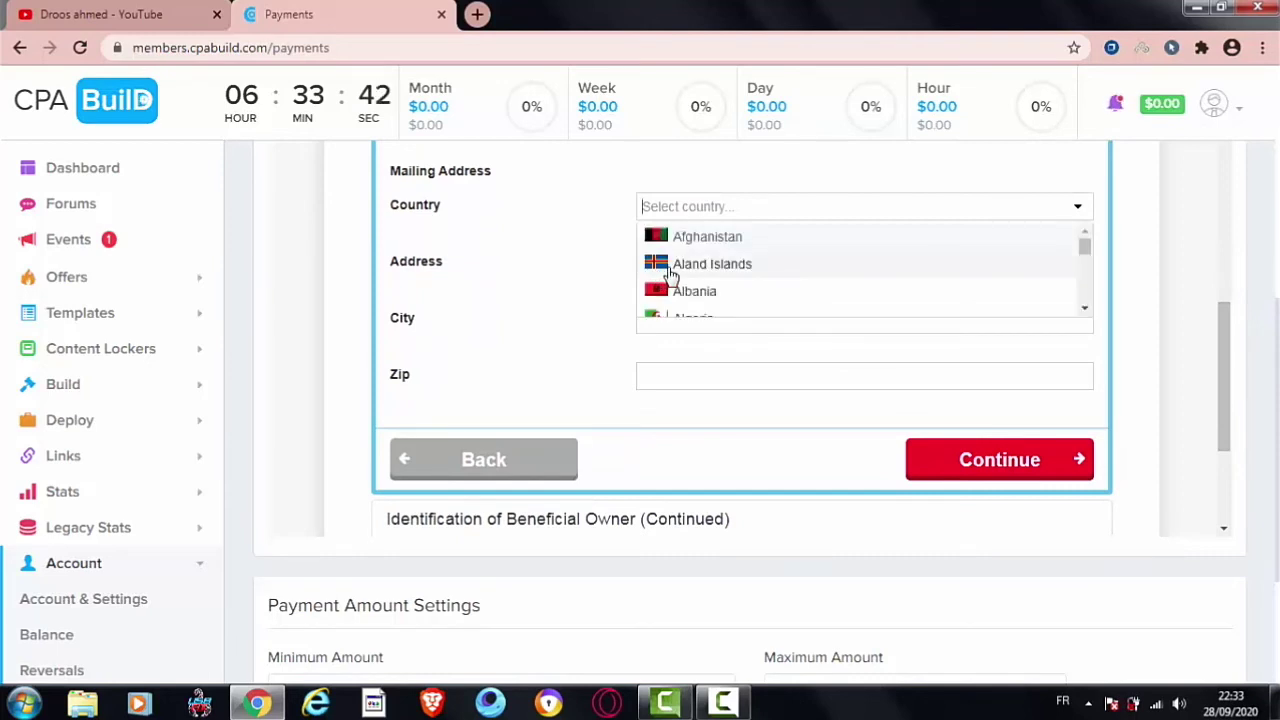
{"action": "type", "text": "tu"}
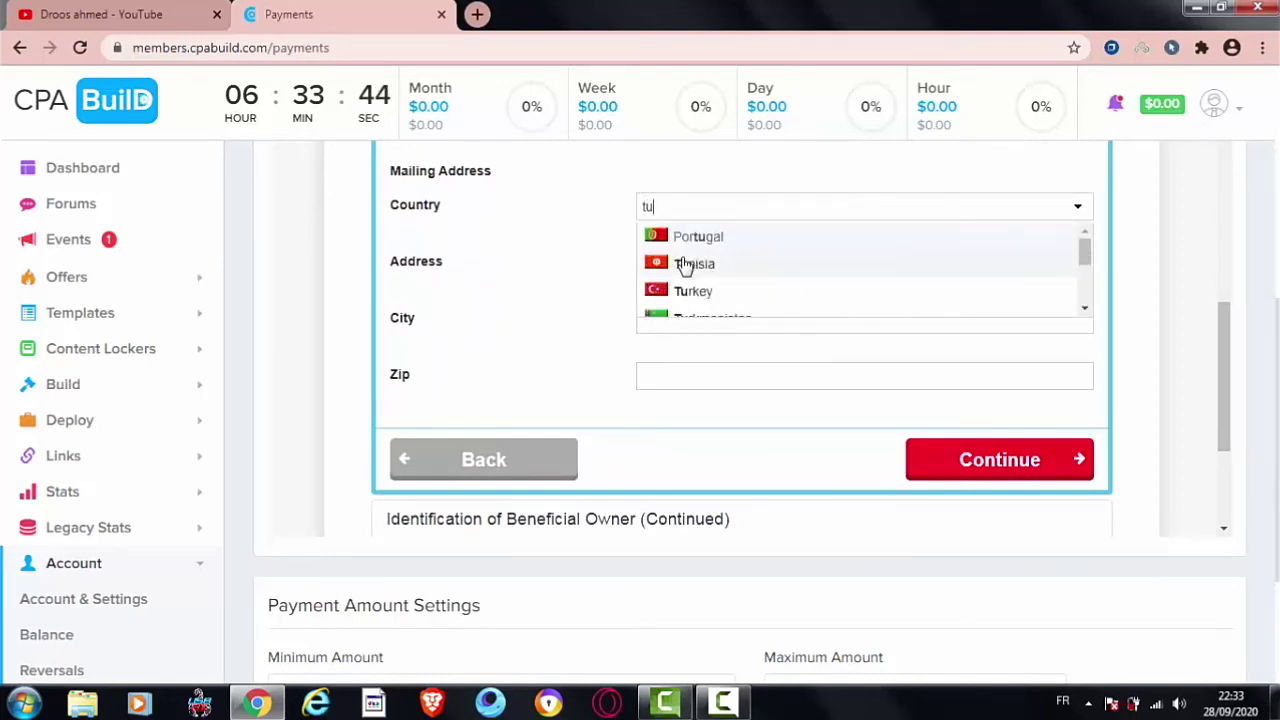
{"action": "left_click", "coordinate": [690, 265]}
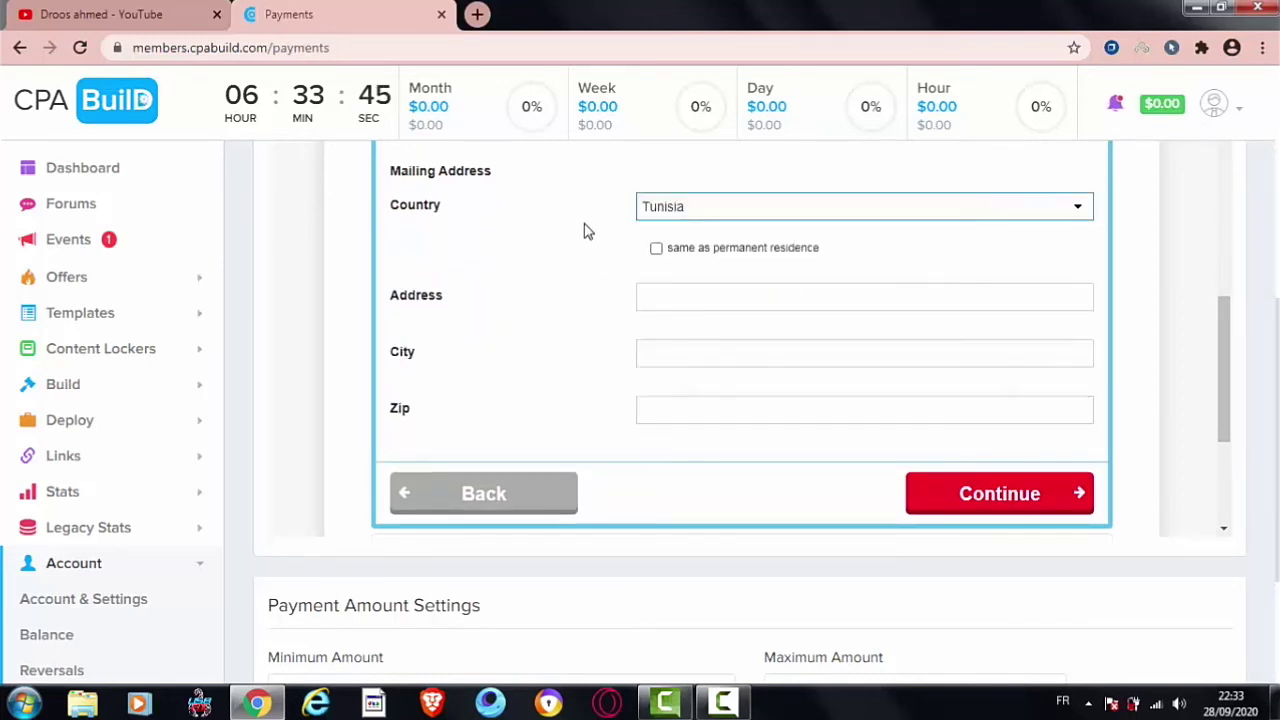
{"action": "left_click", "coordinate": [656, 249]}
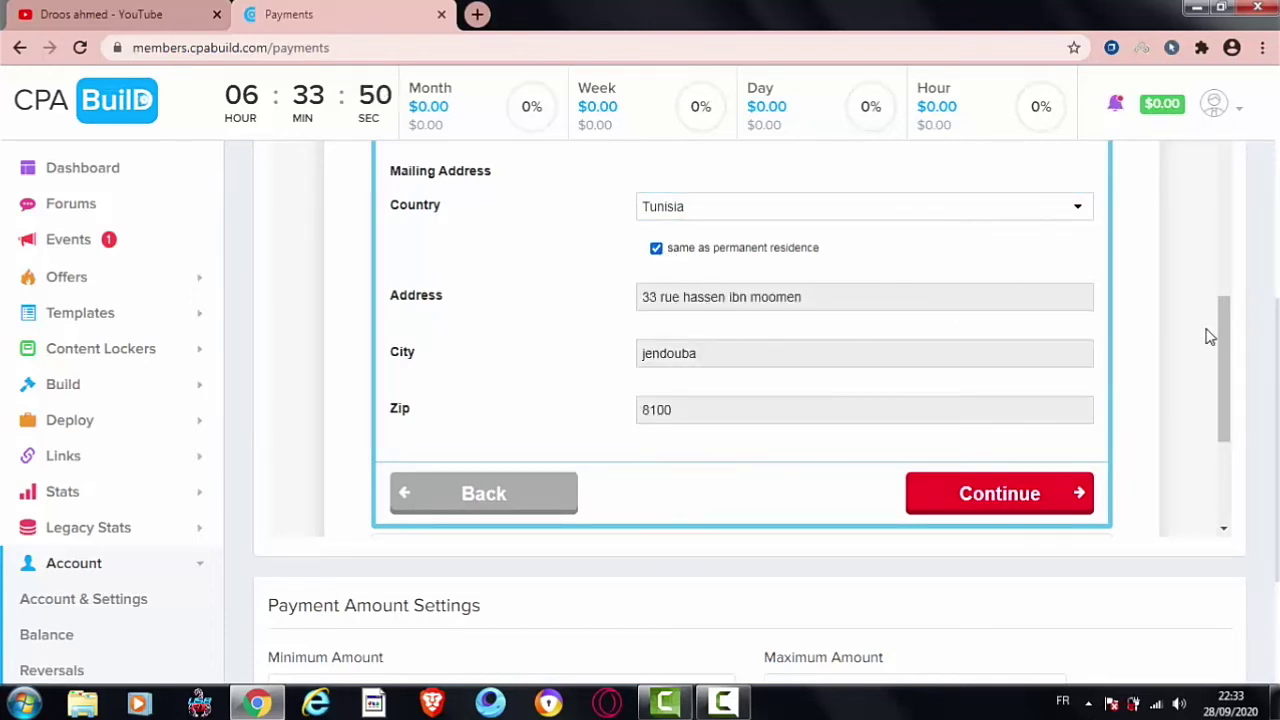
{"action": "mouse_move", "coordinate": [1226, 337]}
{"action": "left_mouse_down"}
{"action": "mouse_move", "coordinate": [1228, 373]}
{"action": "mouse_move", "coordinate": [1220, 335]}
{"action": "left_mouse_up"}
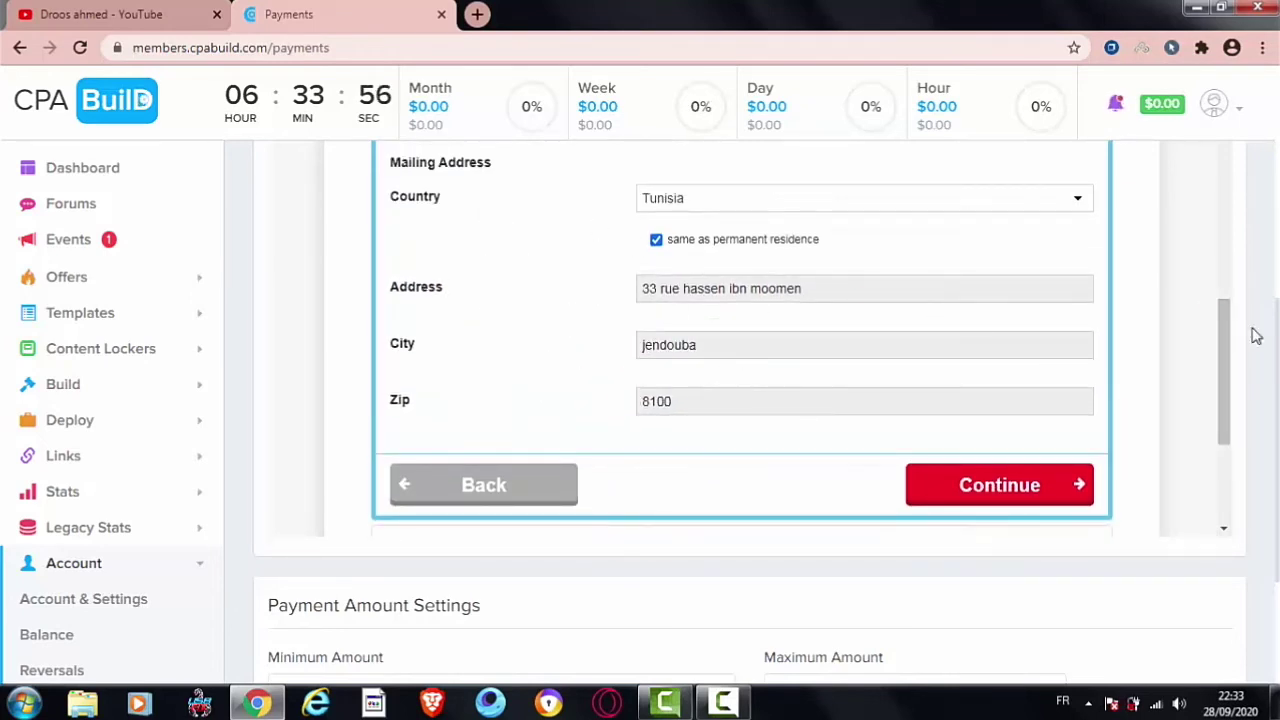
{"action": "left_click_drag", "start_coordinate": [1228, 334], "coordinate": [1234, 443]}
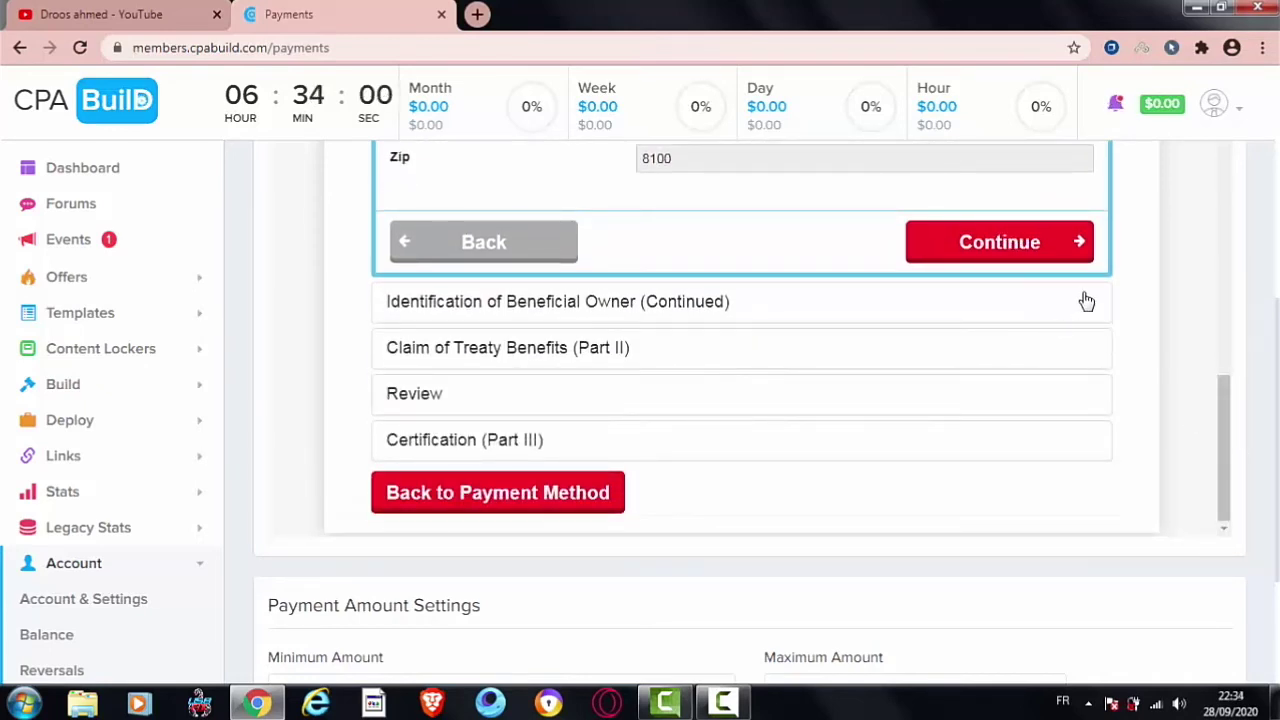
{"action": "left_click", "coordinate": [1015, 254]}
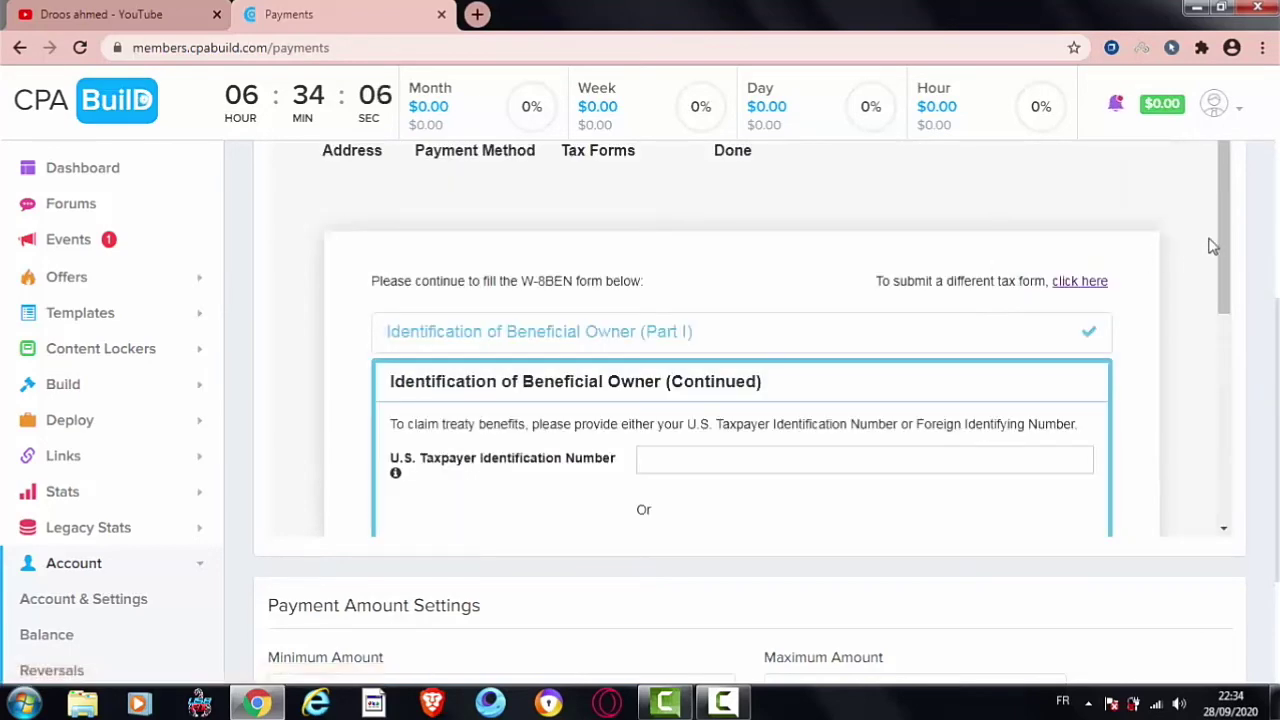
Step: Leave the U.S. and foreign tax ID numbers blank and continue to Part II
{"action": "left_click_drag", "start_coordinate": [1224, 249], "coordinate": [1231, 345]}
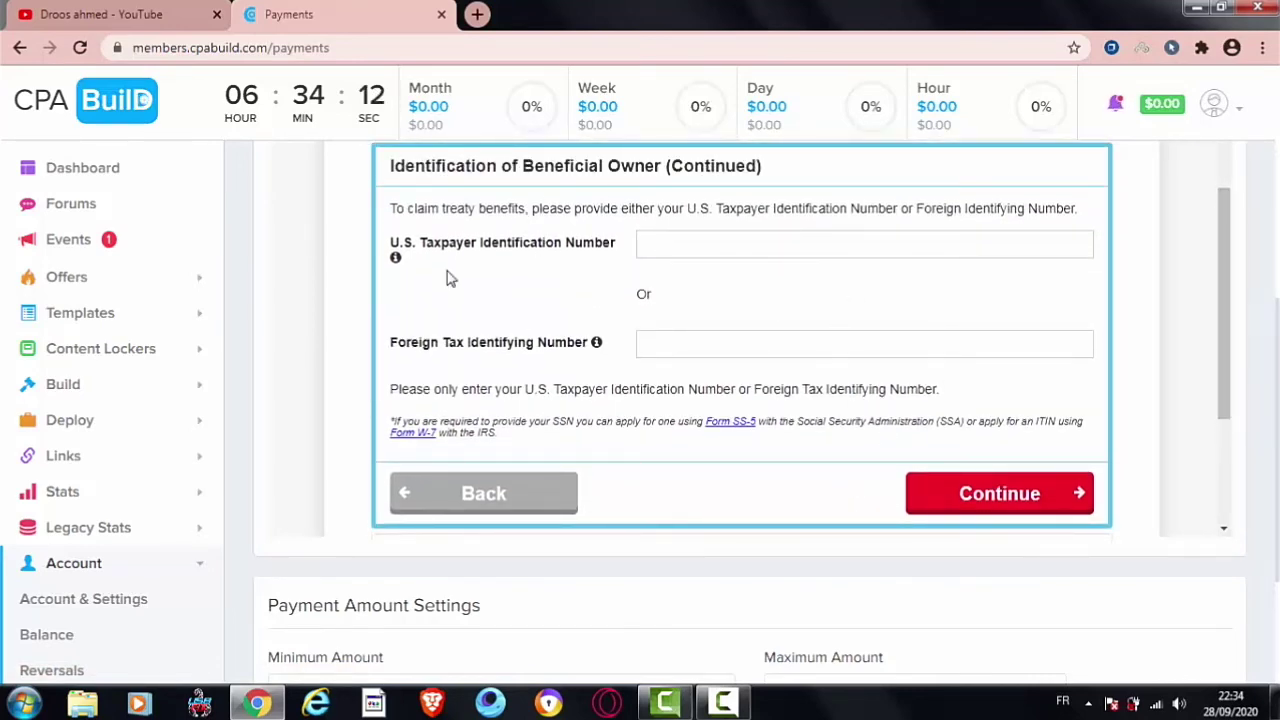
{"action": "left_click_drag", "start_coordinate": [624, 246], "coordinate": [460, 240]}
{"action": "left_click", "coordinate": [477, 236]}
{"action": "left_click", "coordinate": [1023, 491]}
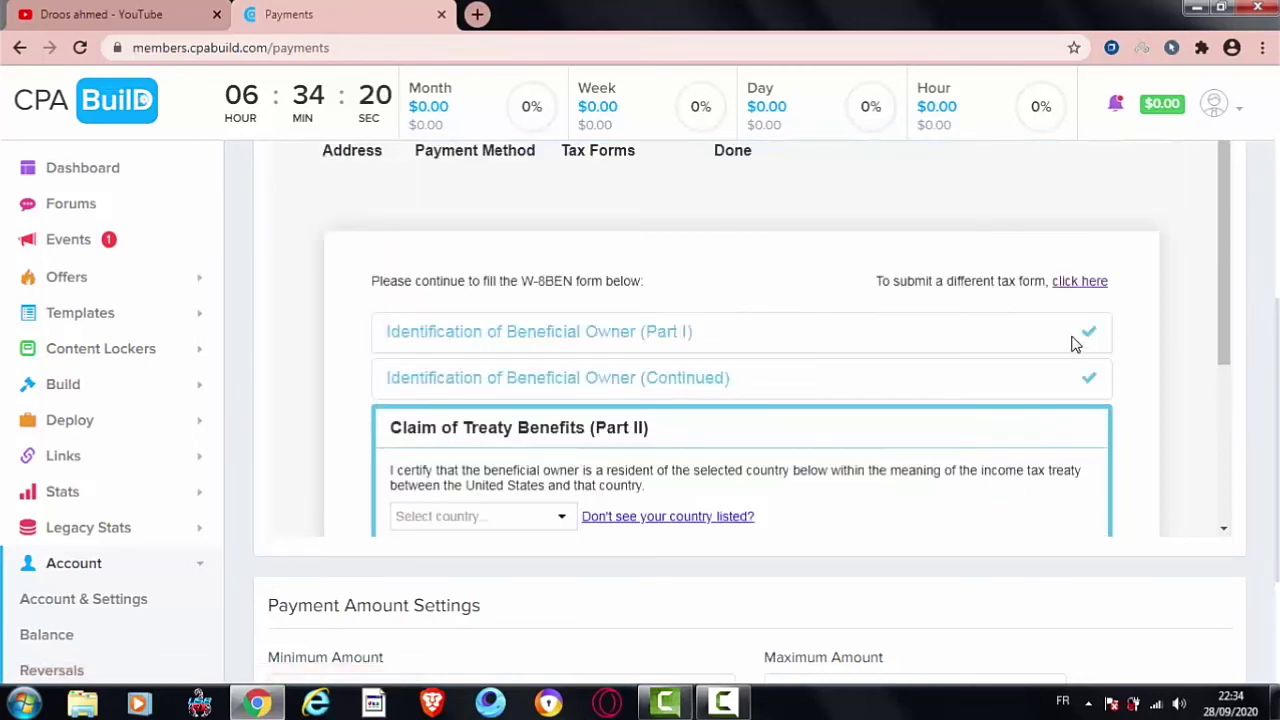
Step: Claim treaty benefits with Tunisia as the country of residence and continue
{"action": "scroll", "coordinate": [1220, 285], "scroll_direction": "down", "scroll_amount": 2}
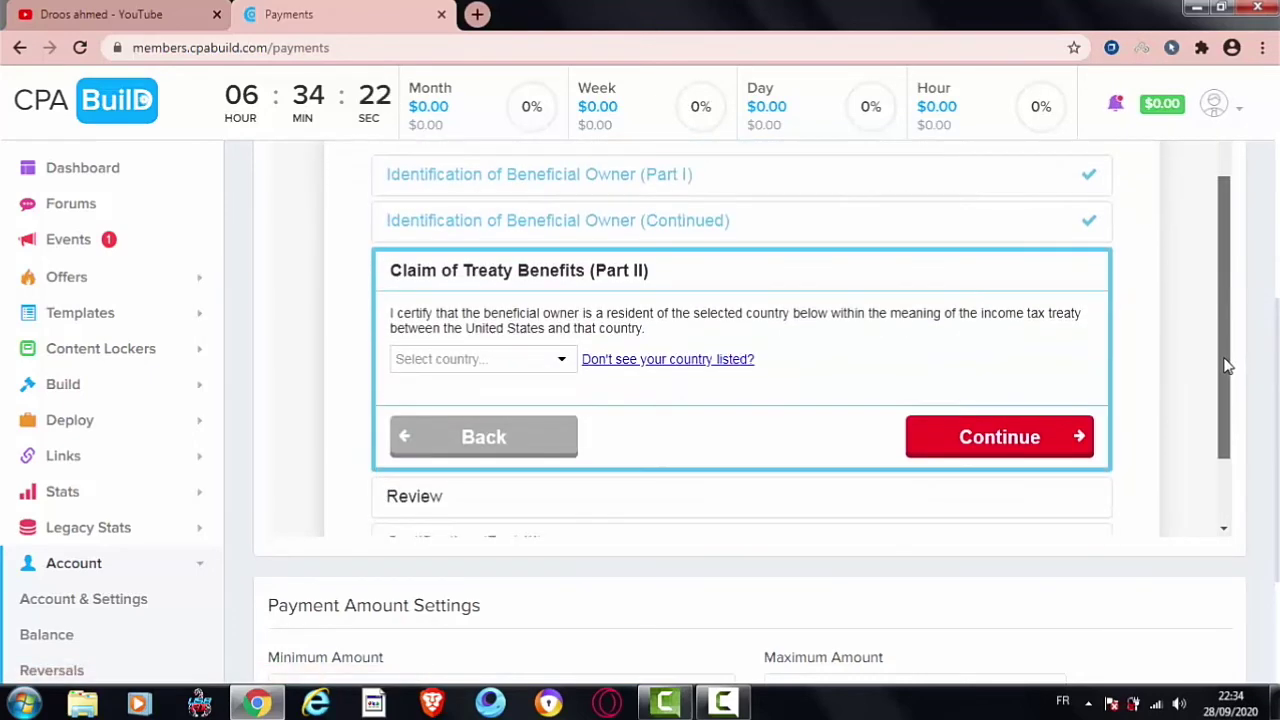
{"action": "left_click", "coordinate": [503, 356]}
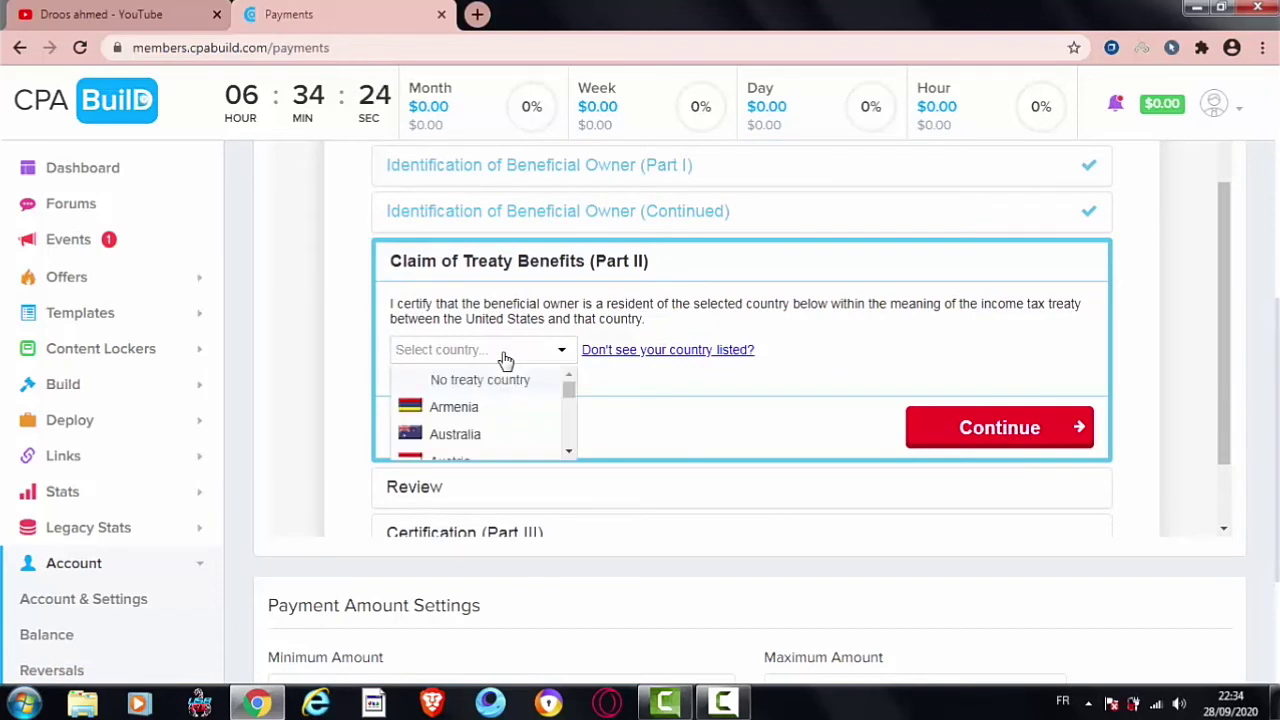
{"action": "type", "text": "tu"}
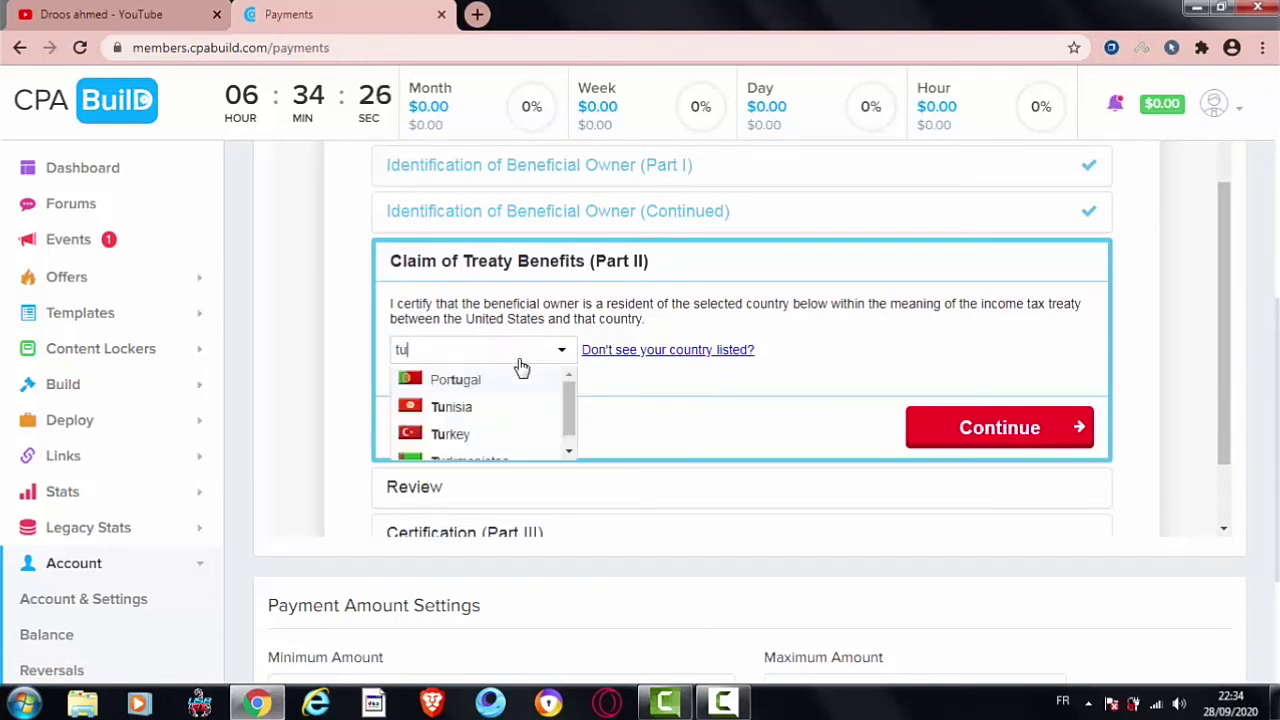
{"action": "left_click", "coordinate": [515, 408]}
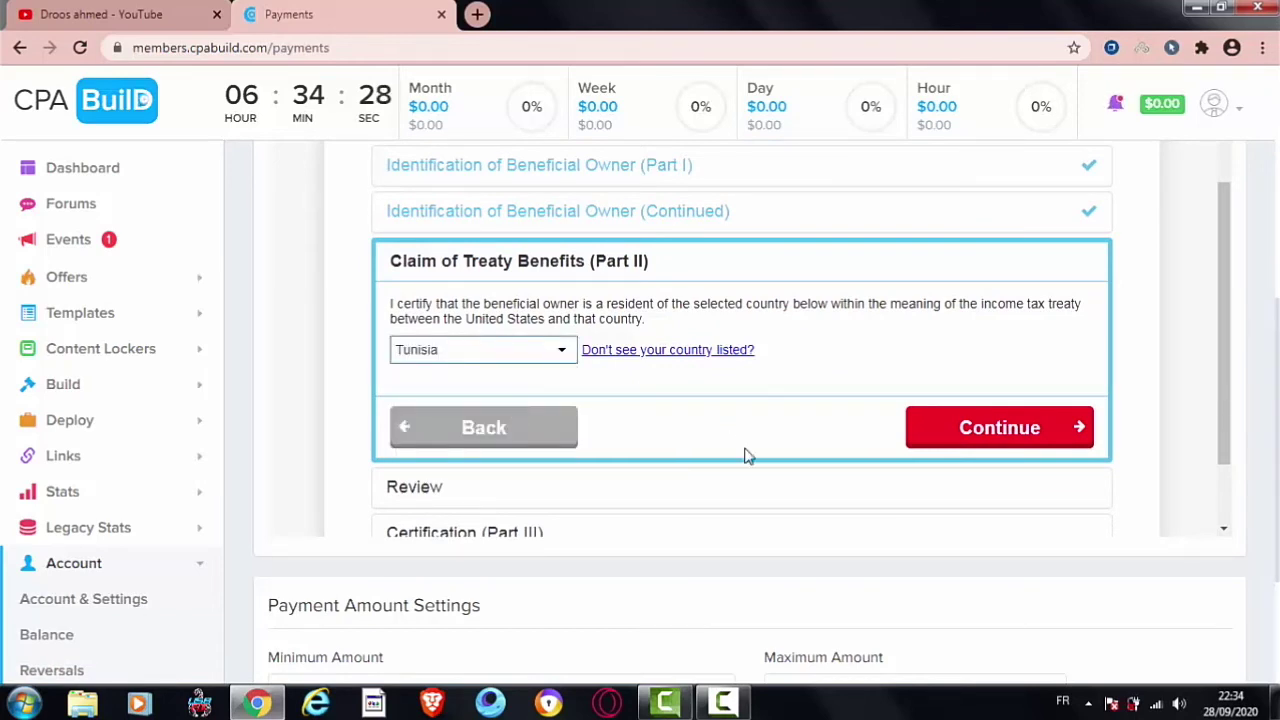
{"action": "left_click", "coordinate": [1020, 430]}
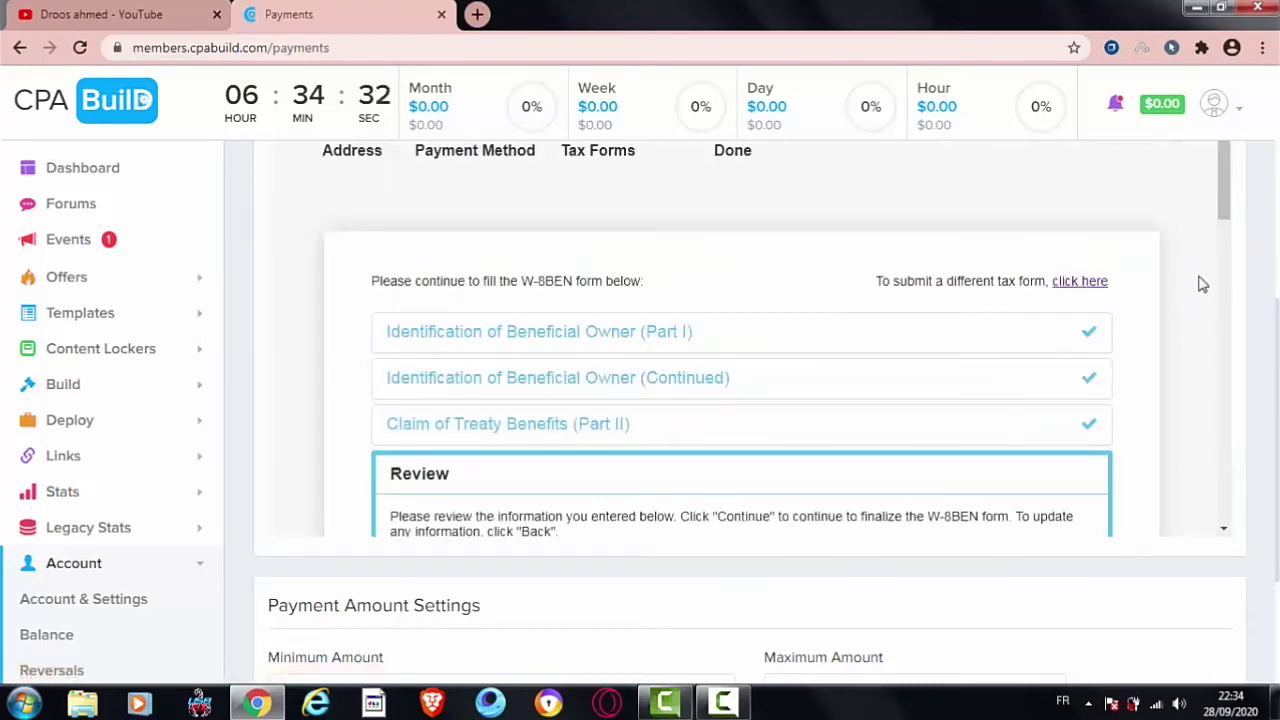
Step: Accept the W-8BEN review listing Tunisia as treaty country and move to Certification
{"action": "scroll", "coordinate": [1228, 270], "scroll_direction": "down", "scroll_amount": 2}
{"action": "left_click_drag", "start_coordinate": [1228, 270], "coordinate": [1251, 520]}
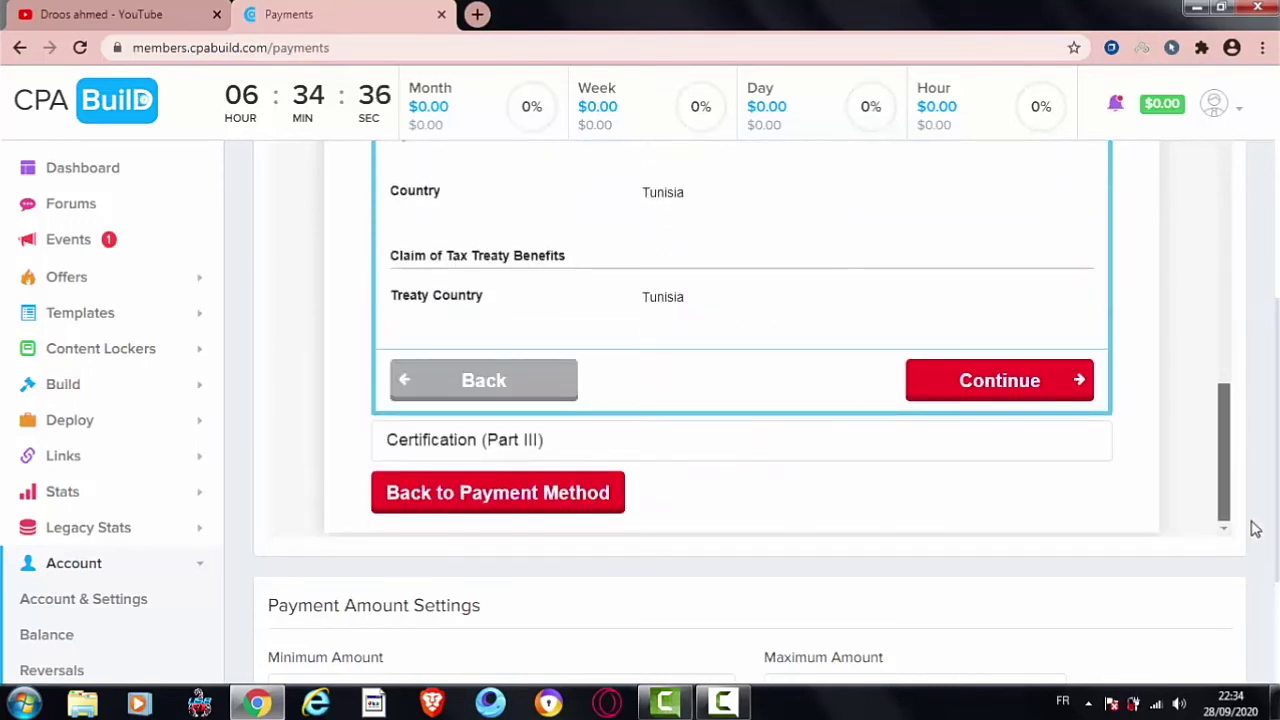
{"action": "left_click", "coordinate": [1080, 384]}
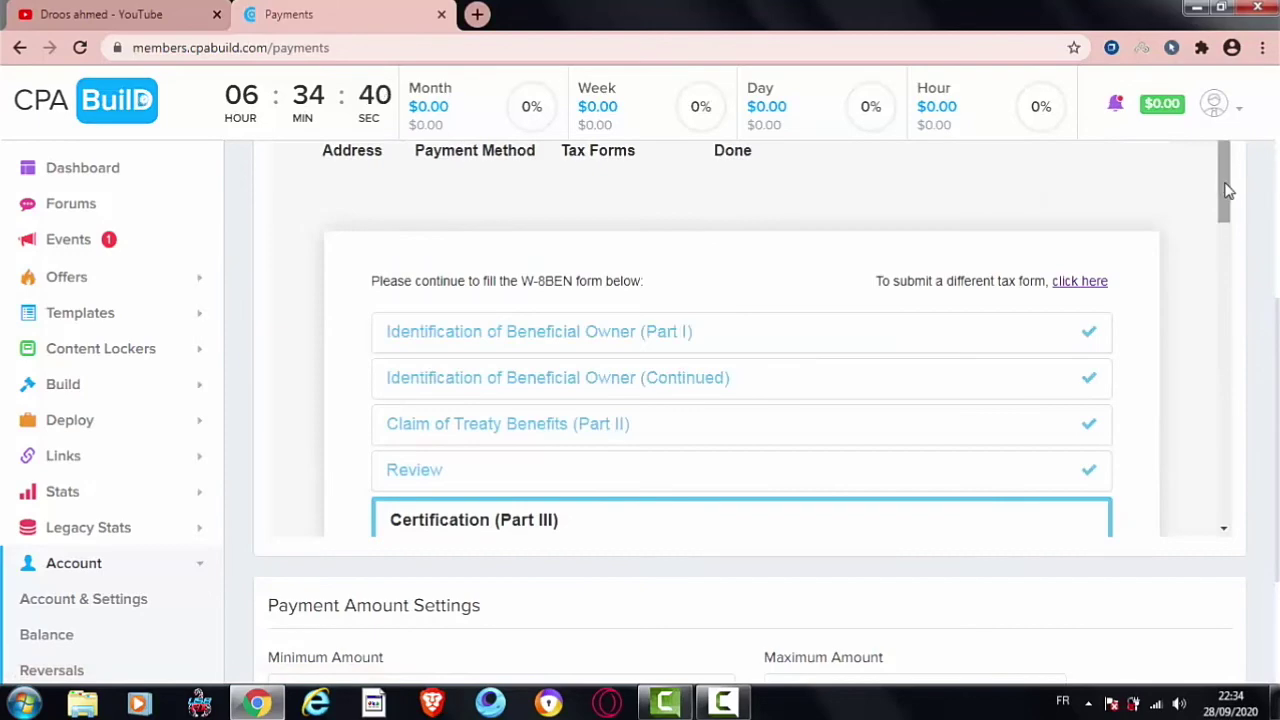
{"action": "scroll", "coordinate": [1226, 268], "scroll_direction": "down", "scroll_amount": 4}
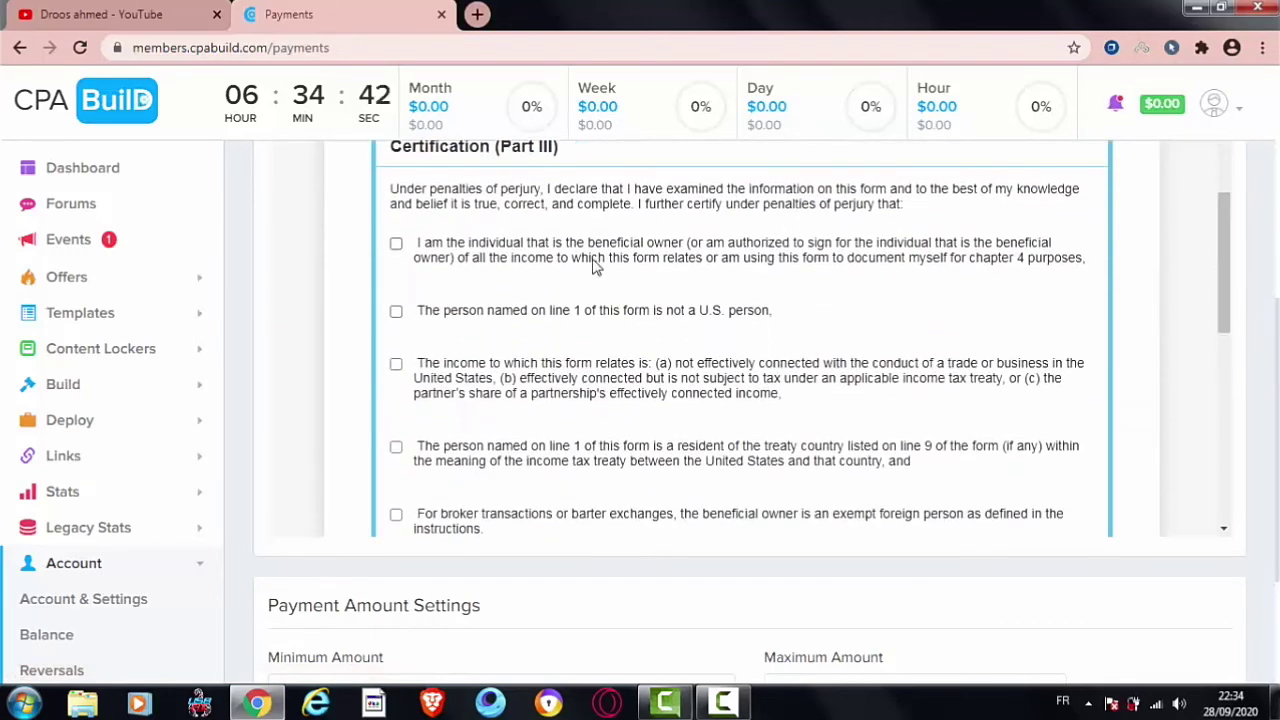
Step: Tick the non-U.S. person, not-effectively-connected, treaty residence and Furthermore authorization statements
{"action": "left_click", "coordinate": [472, 316]}
{"action": "left_click", "coordinate": [449, 366]}
{"action": "left_click", "coordinate": [431, 466]}
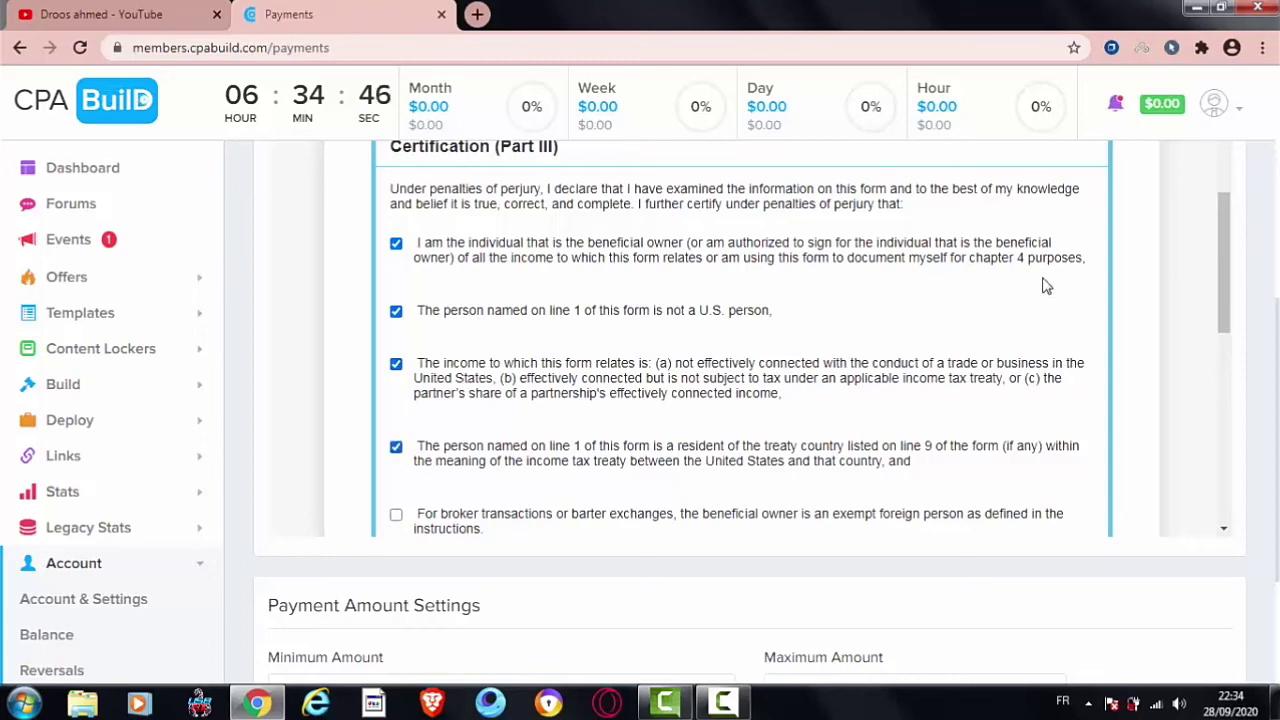
{"action": "left_click_drag", "start_coordinate": [1223, 277], "coordinate": [1218, 338]}
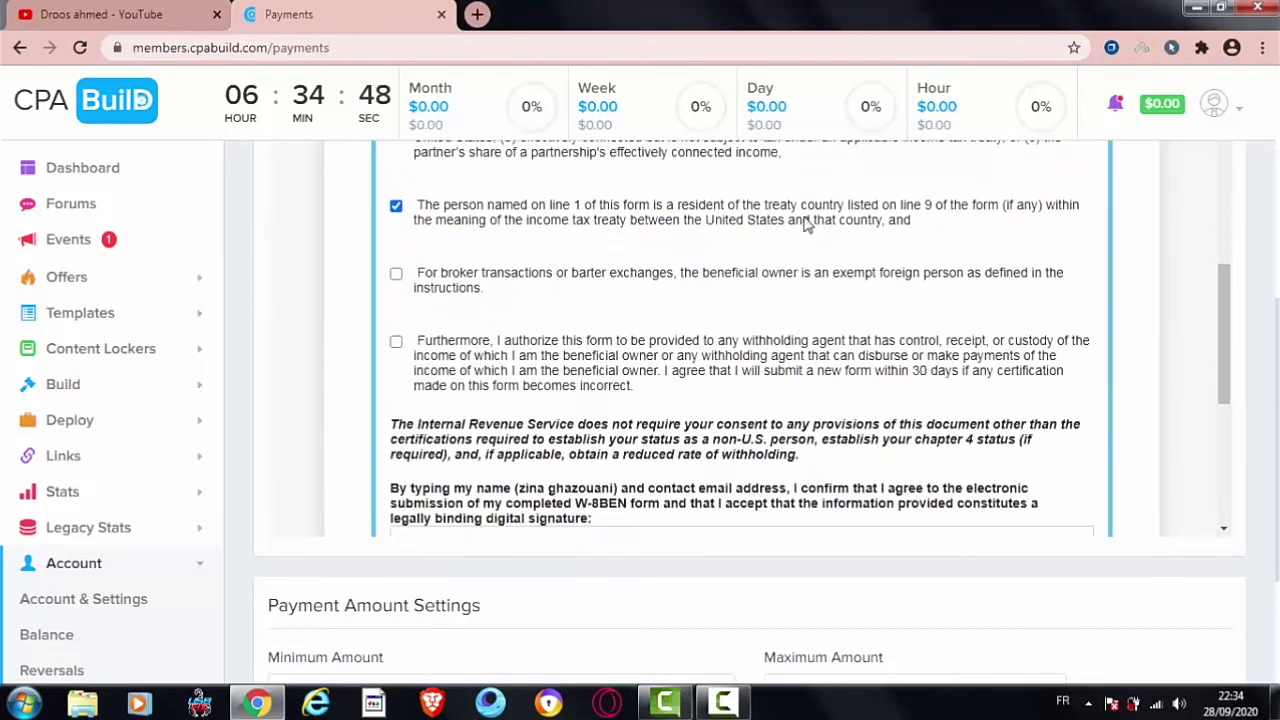
{"action": "left_click", "coordinate": [725, 355]}
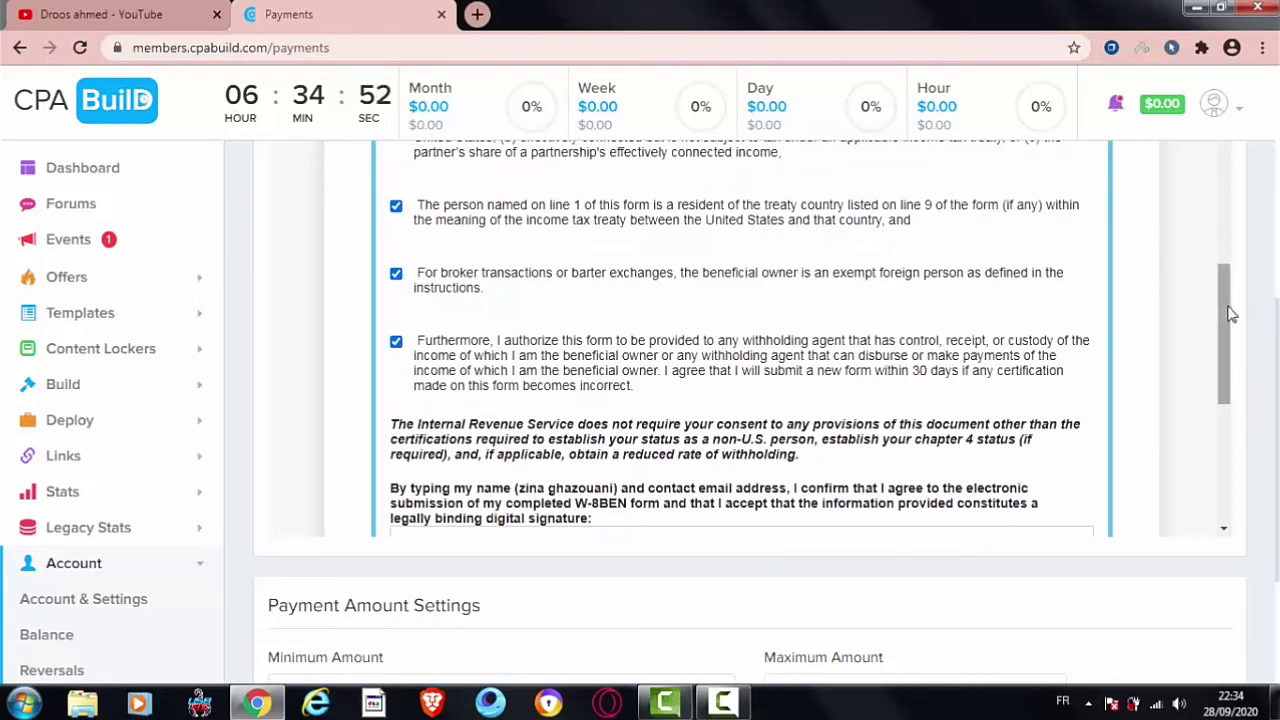
{"action": "mouse_move", "coordinate": [1225, 279]}
{"action": "left_mouse_down"}
{"action": "mouse_move", "coordinate": [1231, 423]}
{"action": "mouse_move", "coordinate": [1228, 394]}
{"action": "left_mouse_up"}
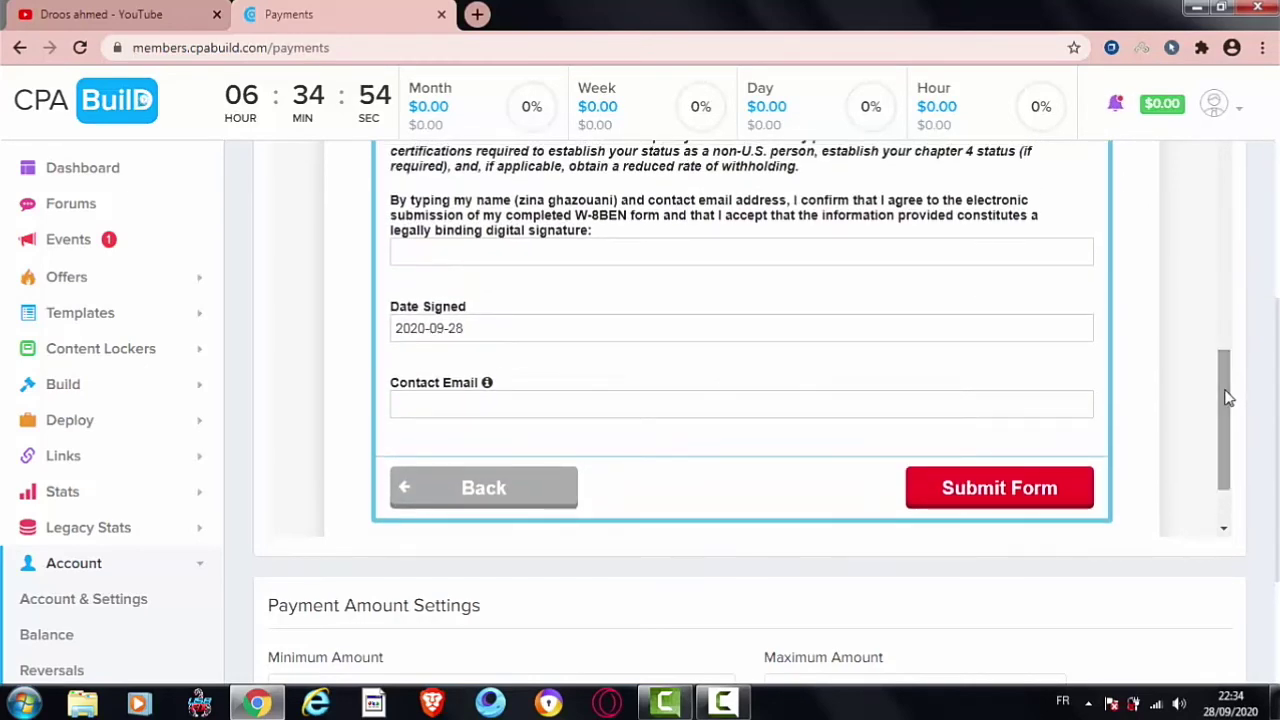
Step: Paste the payee's full name into the signature field
{"action": "right_click", "coordinate": [518, 251]}
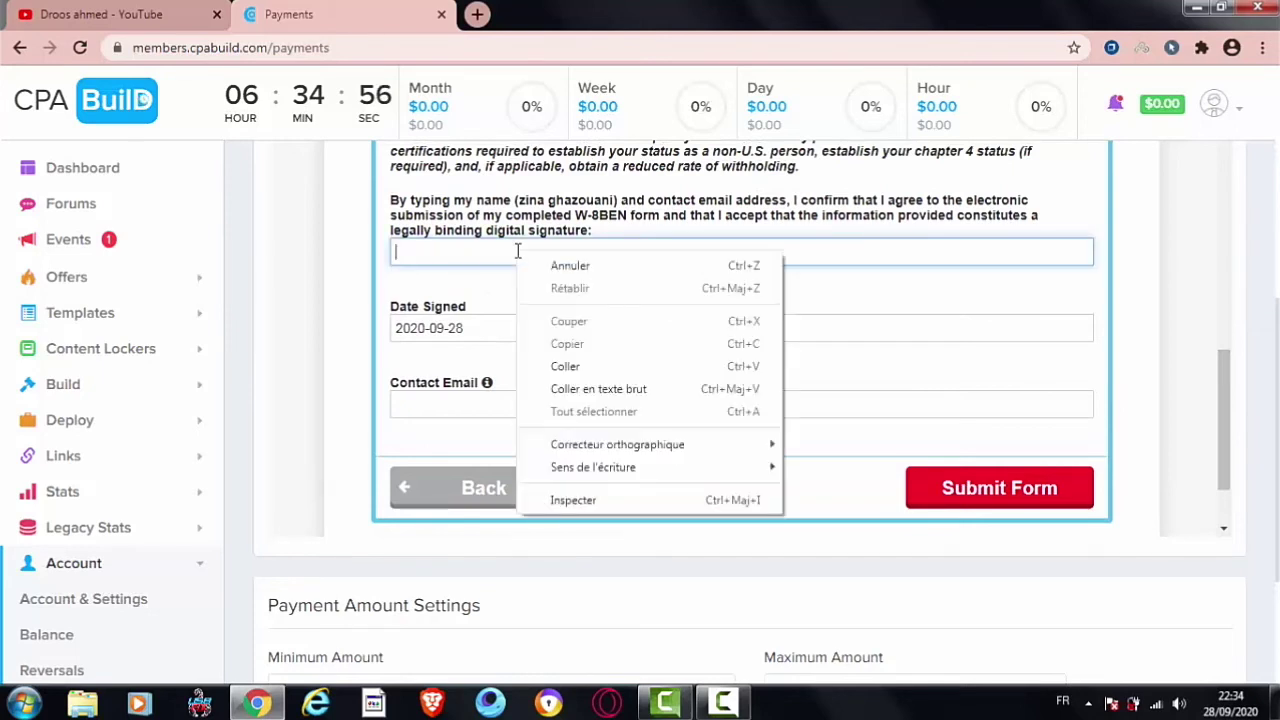
{"action": "left_click", "coordinate": [580, 390]}
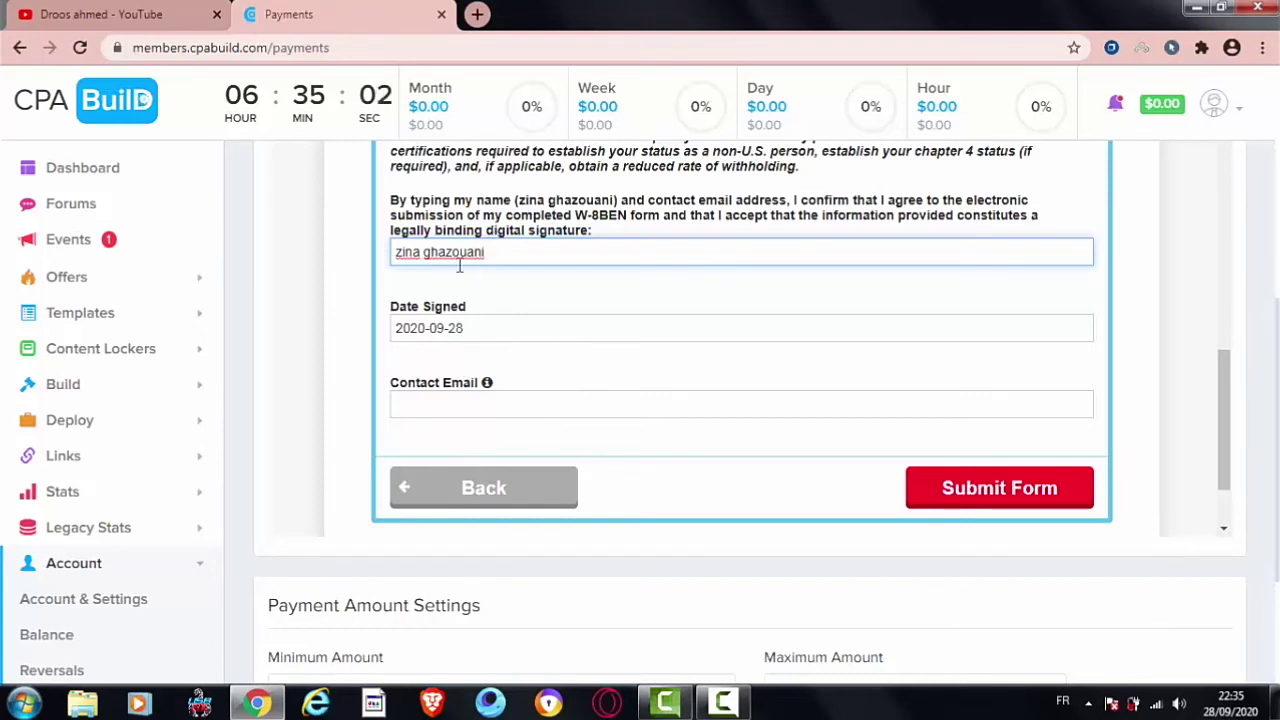
{"action": "triple_click", "coordinate": [493, 220]}
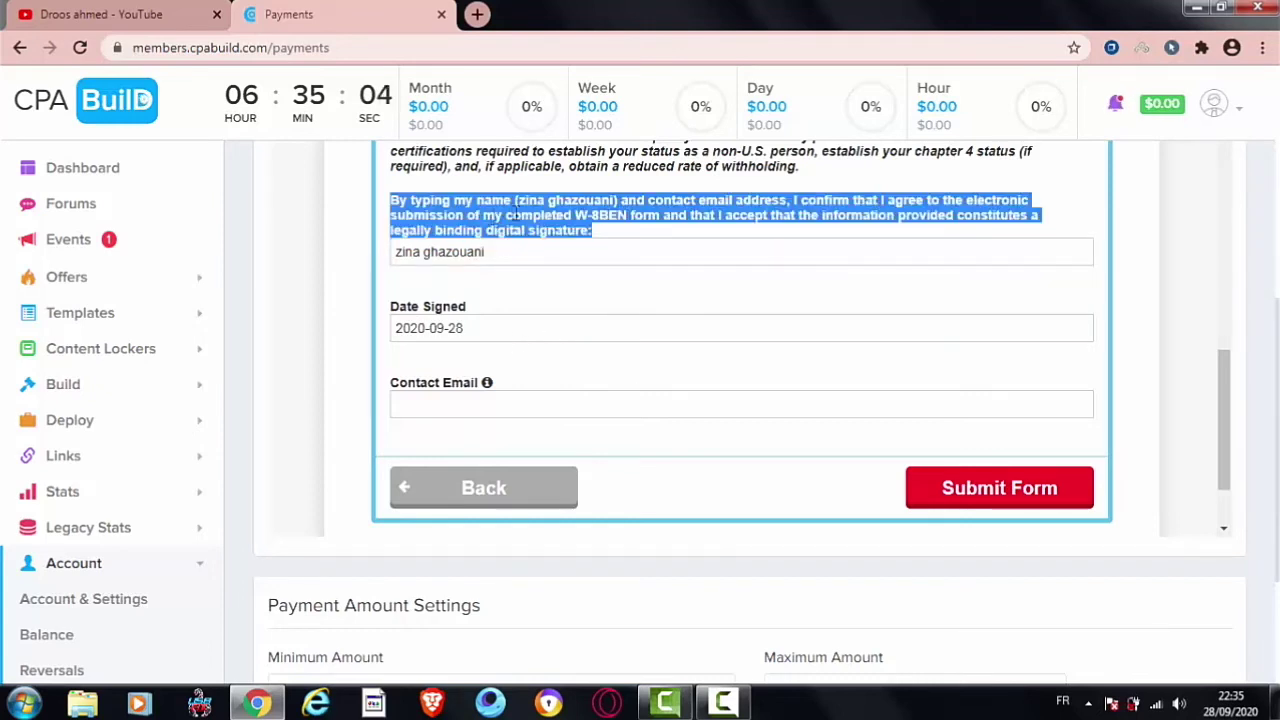
{"action": "left_click", "coordinate": [520, 222]}
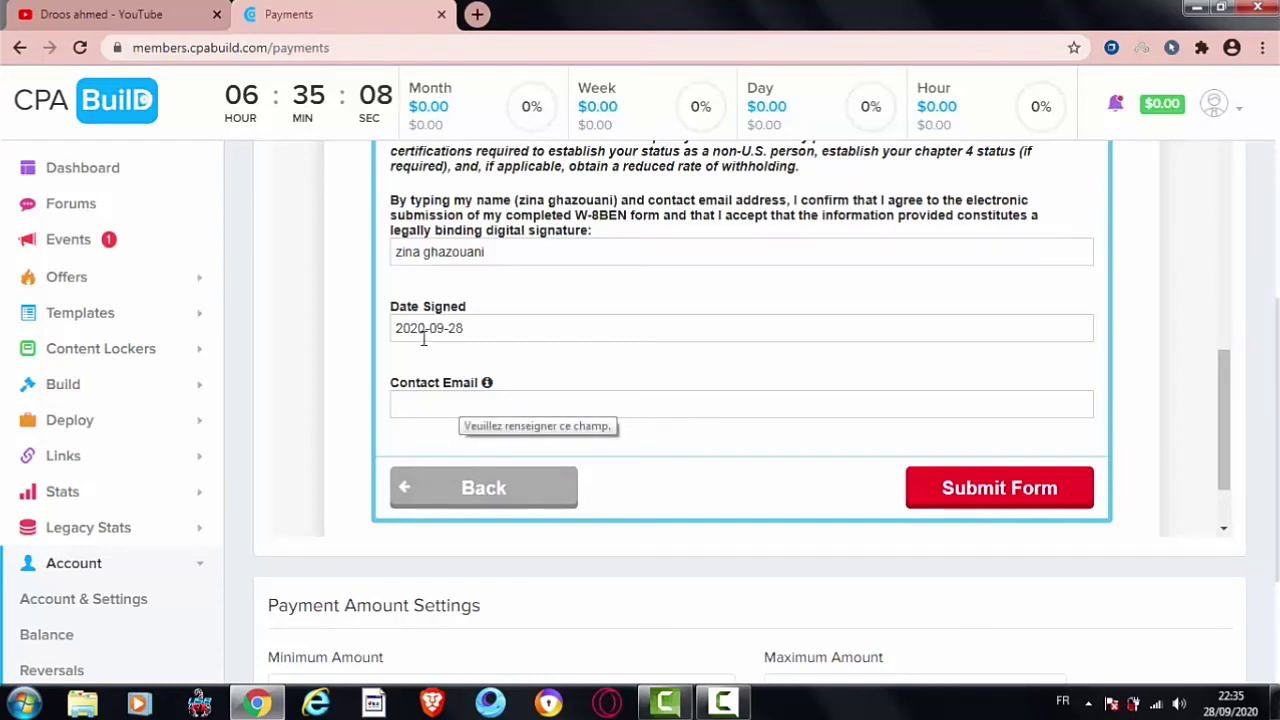
Step: Enter the contact e-mail address and submit the W-8BEN form
{"action": "left_click", "coordinate": [480, 398]}
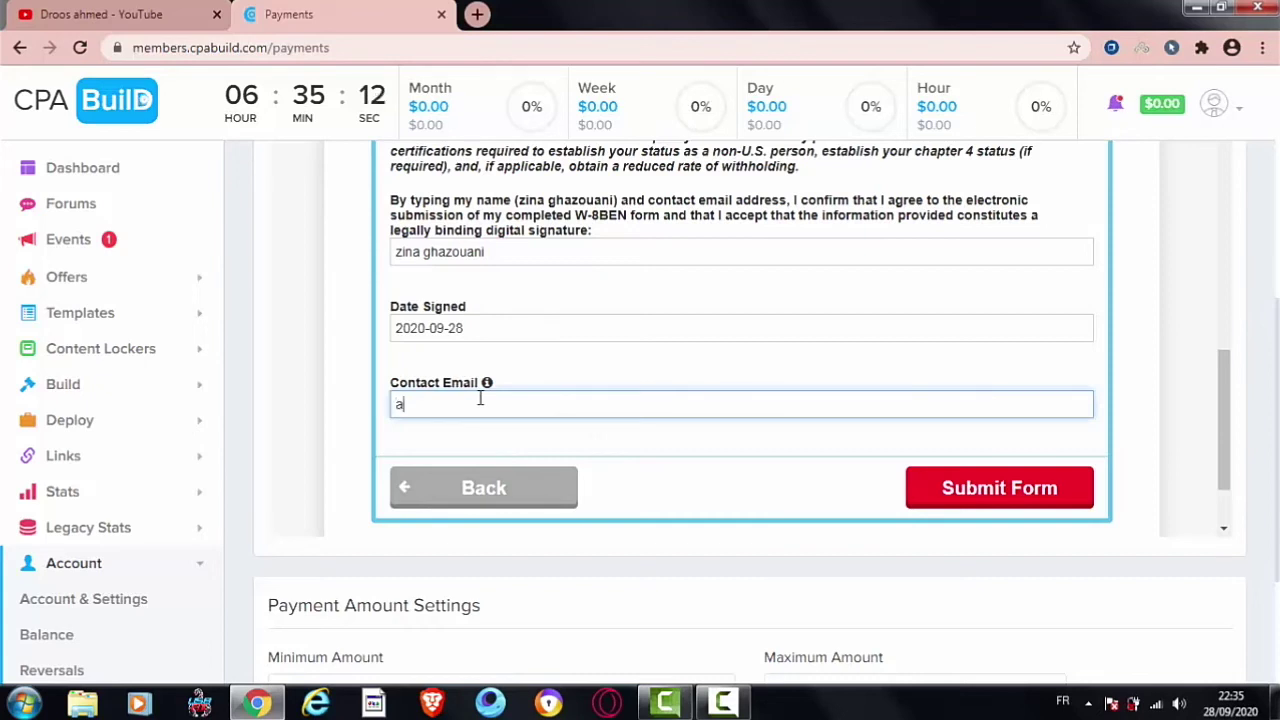
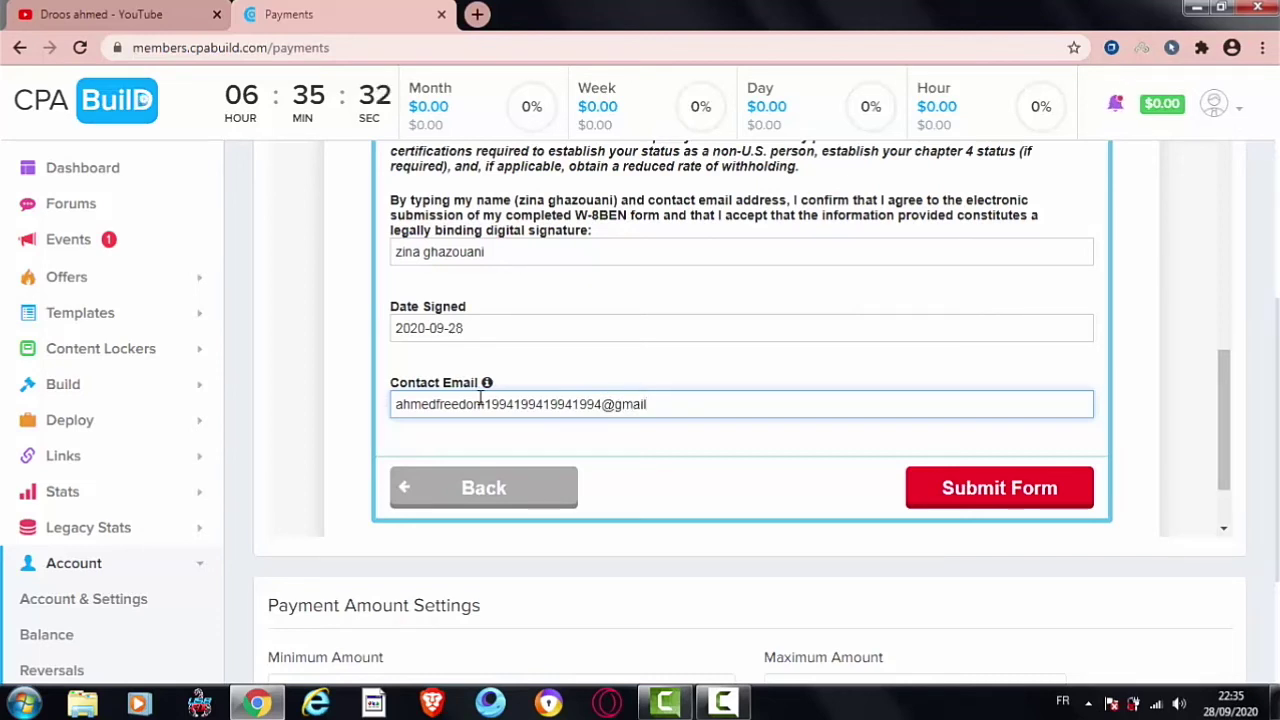
{"action": "left_click", "coordinate": [997, 490]}
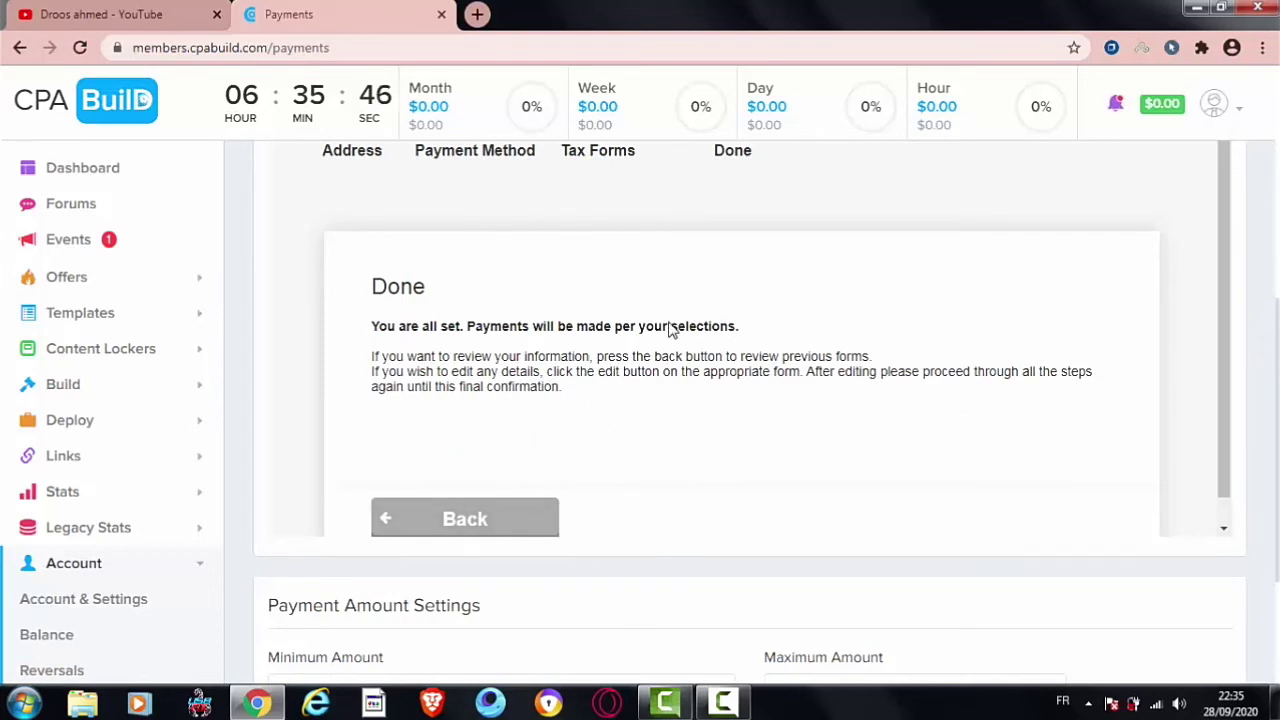
Step: Review the Done confirmation stating payments will follow the chosen selections
{"action": "left_click_drag", "start_coordinate": [617, 400], "coordinate": [357, 293]}
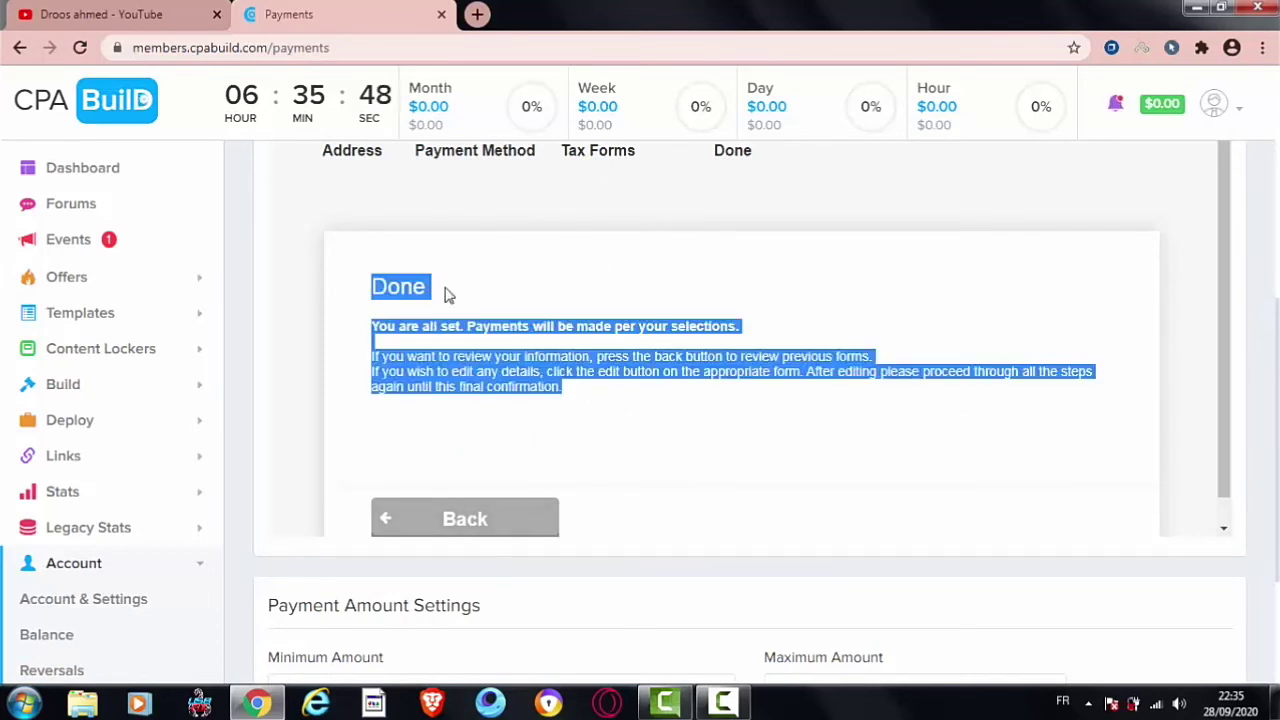
{"action": "left_click_drag", "start_coordinate": [549, 400], "coordinate": [371, 277]}
{"action": "left_click", "coordinate": [370, 280]}
{"action": "left_click_drag", "start_coordinate": [583, 412], "coordinate": [371, 280]}
{"action": "left_click", "coordinate": [372, 282]}
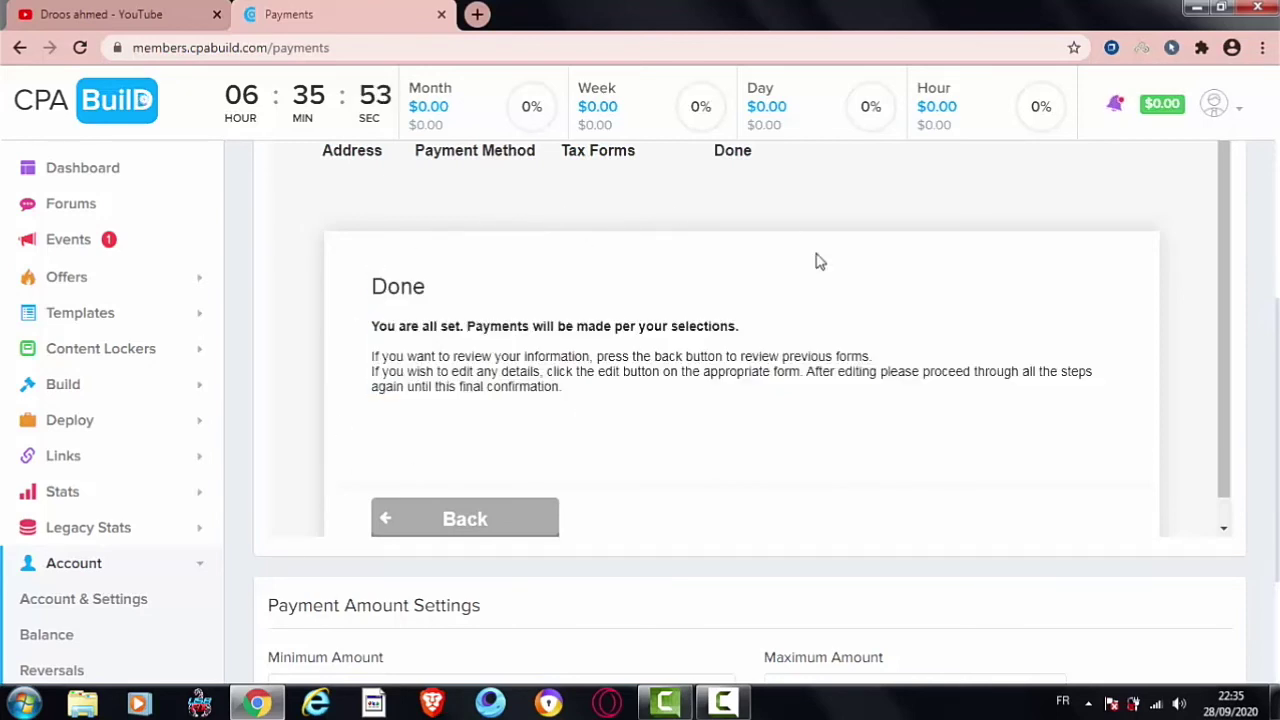
{"action": "left_click", "coordinate": [1216, 117]}
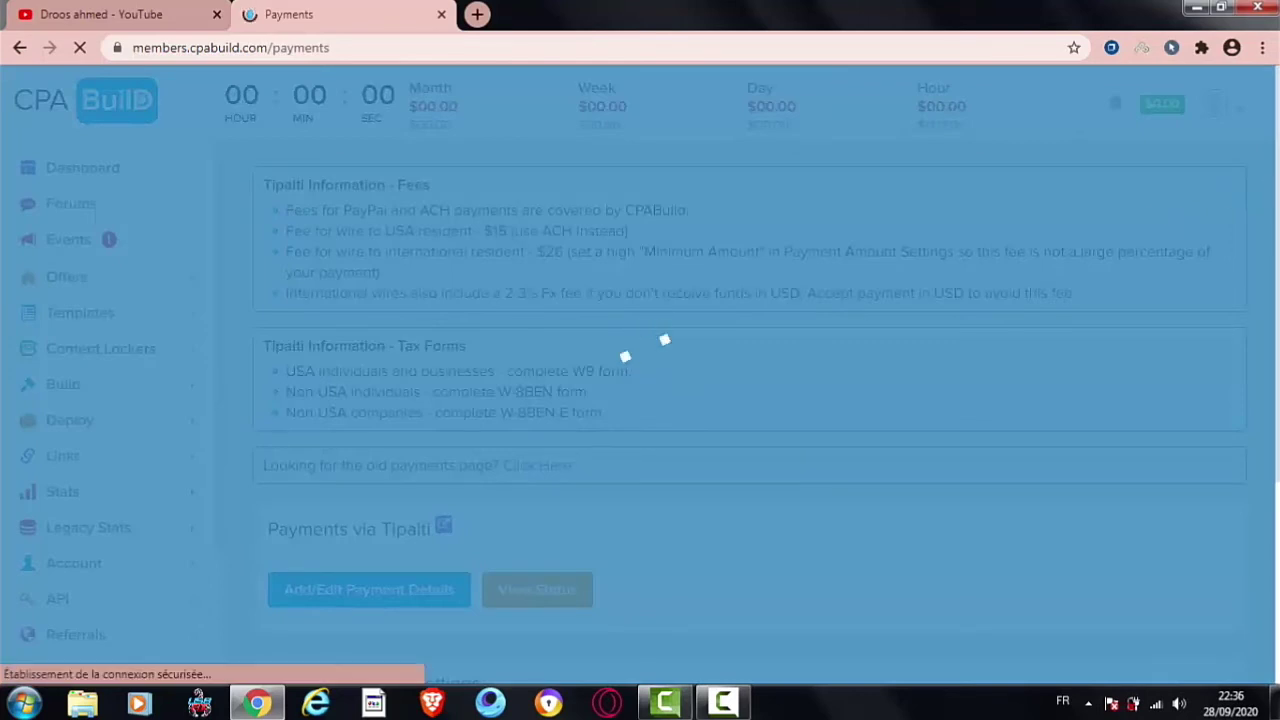
Step: Check the Tipalti payee status: Active, paid via PayPal, with its last update date
{"action": "scroll", "coordinate": [708, 420], "scroll_direction": "down", "scroll_amount": 2}
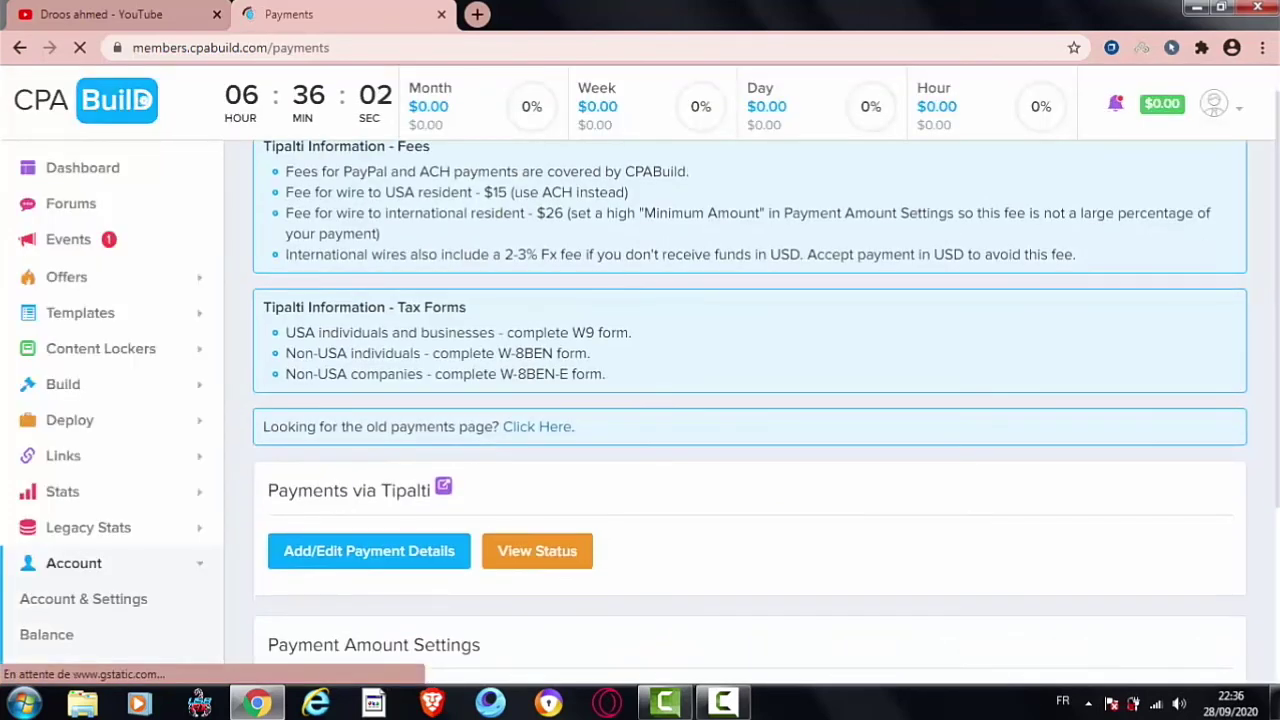
{"action": "left_click", "coordinate": [561, 390]}
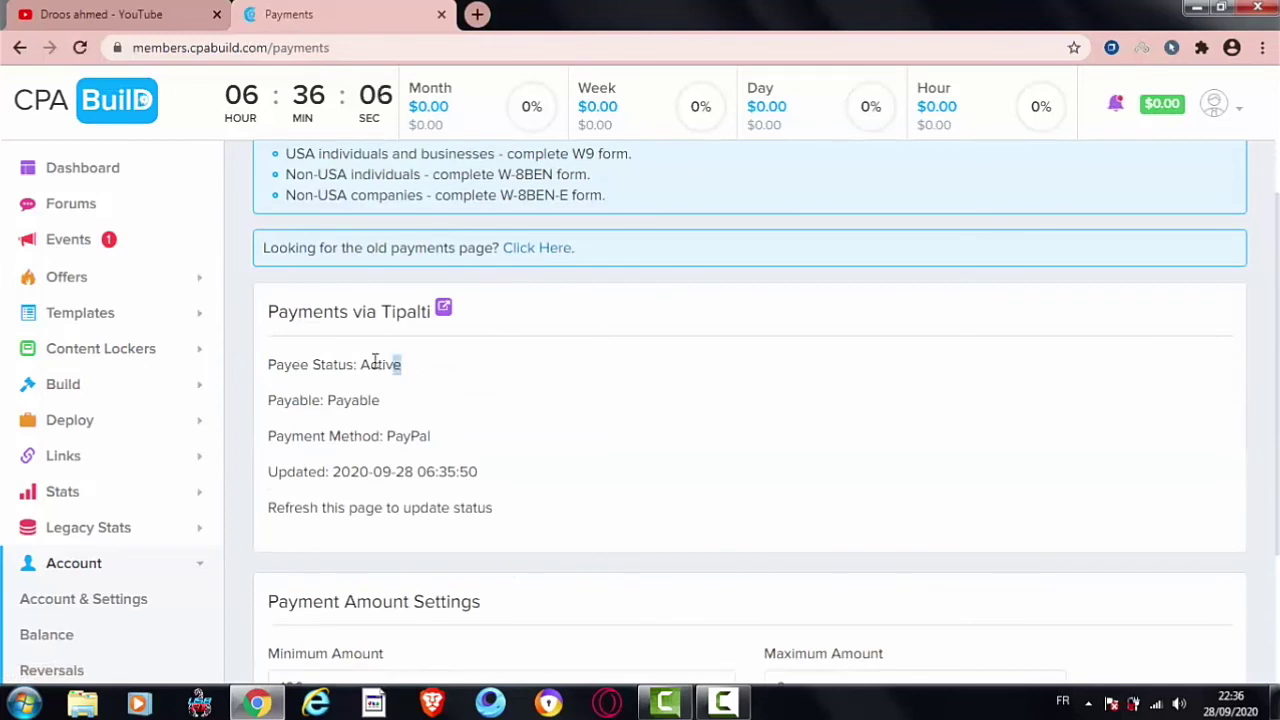
{"action": "double_click", "coordinate": [386, 364]}
{"action": "left_click", "coordinate": [366, 371]}
{"action": "left_click_drag", "start_coordinate": [402, 441], "coordinate": [388, 436]}
{"action": "left_click_drag", "start_coordinate": [478, 472], "coordinate": [330, 471]}
{"action": "left_click", "coordinate": [464, 507]}
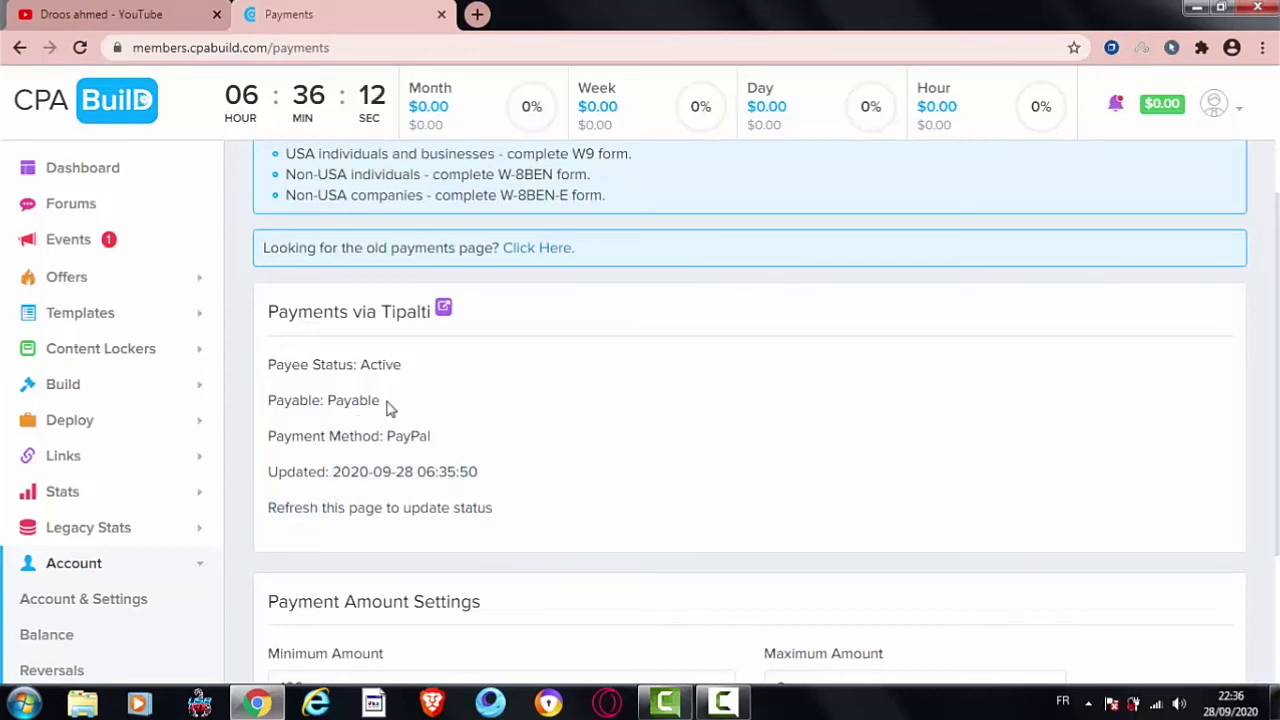
{"action": "left_click_drag", "start_coordinate": [486, 471], "coordinate": [337, 469]}
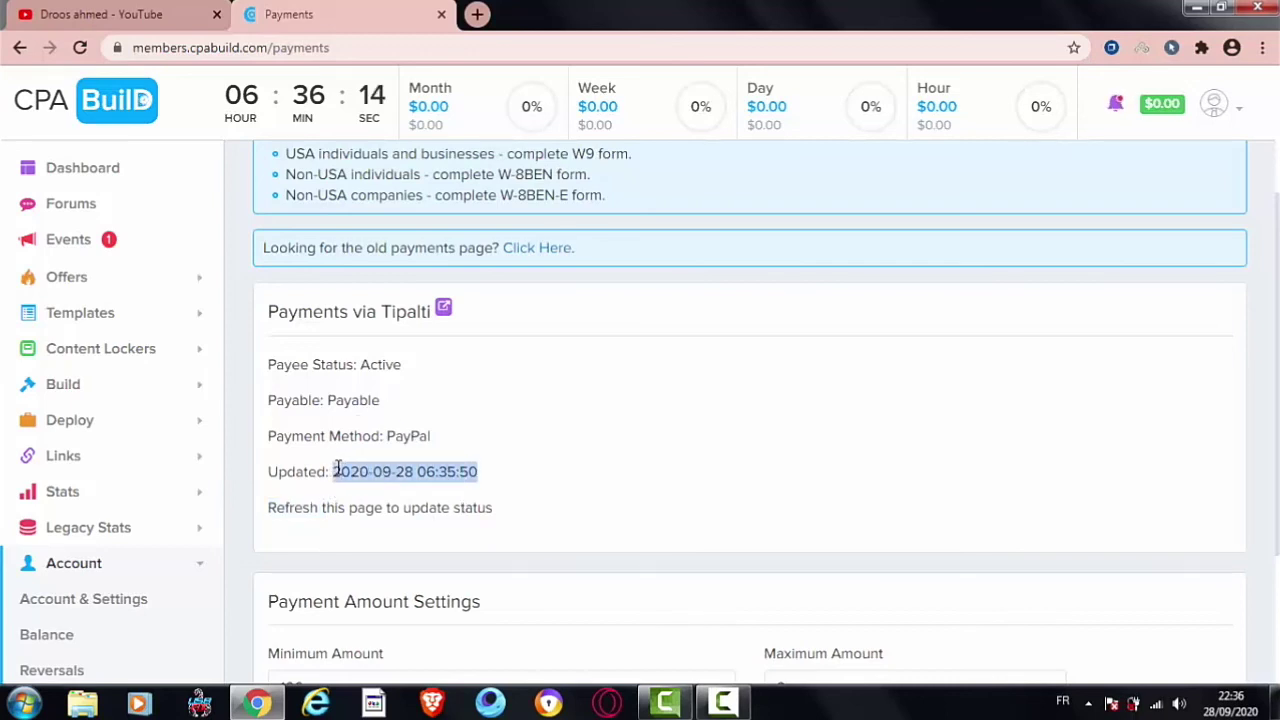
{"action": "left_click", "coordinate": [497, 566]}
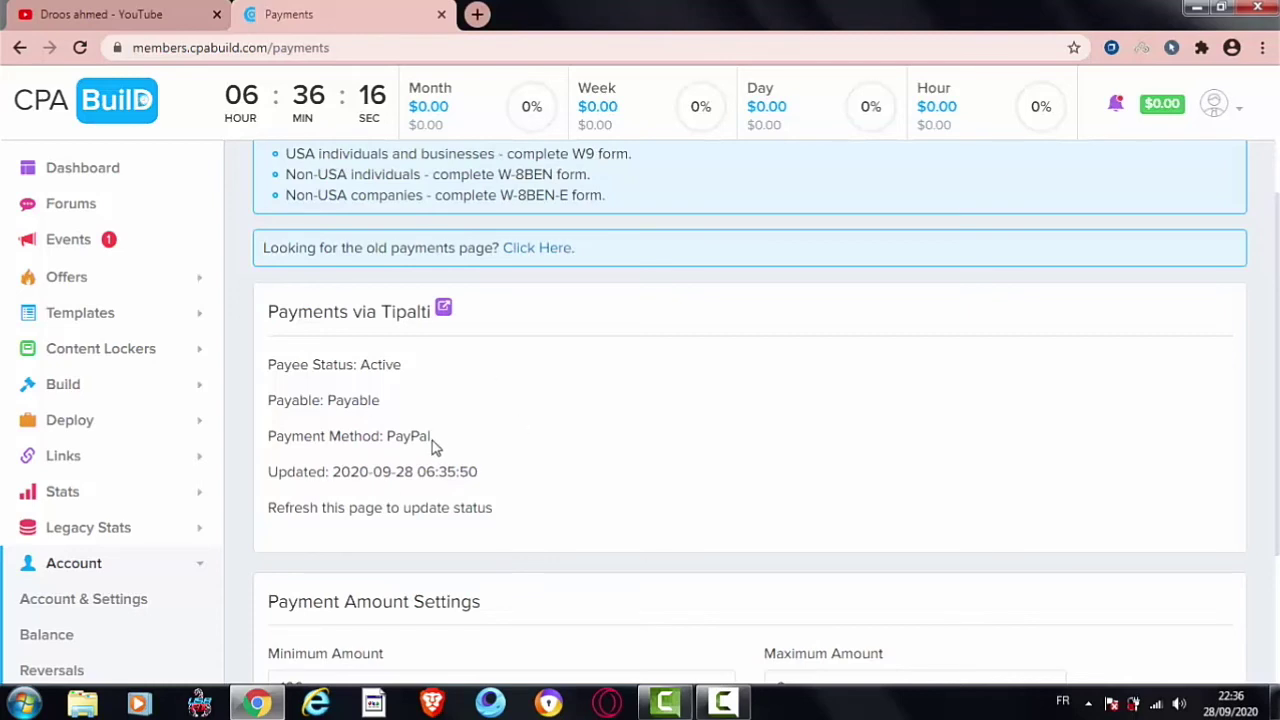
{"action": "left_click_drag", "start_coordinate": [429, 435], "coordinate": [381, 436]}
{"action": "left_click", "coordinate": [414, 428]}
Step: Open the Payment History page, which shows no Tipalti payments
{"action": "scroll", "coordinate": [665, 434], "scroll_direction": "down", "scroll_amount": 3}
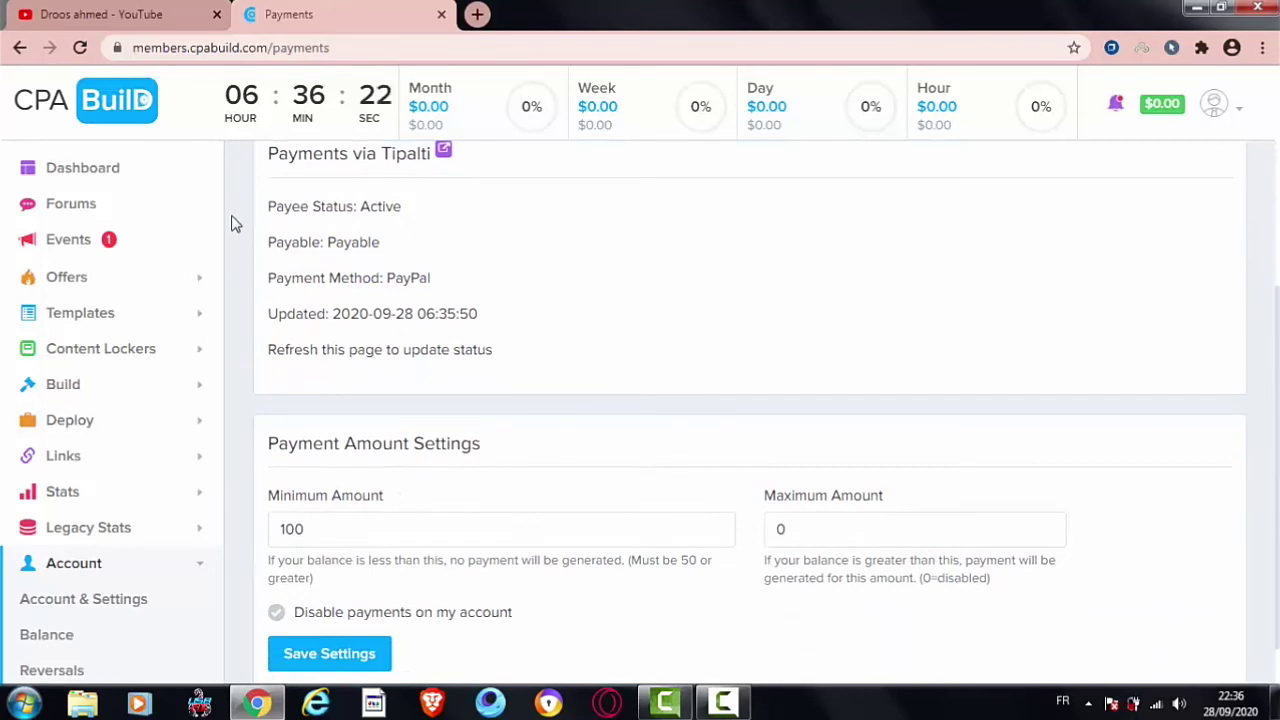
{"action": "scroll", "coordinate": [222, 225], "scroll_direction": "down", "scroll_amount": 1}
{"action": "scroll", "coordinate": [222, 300], "scroll_direction": "down", "scroll_amount": 5}
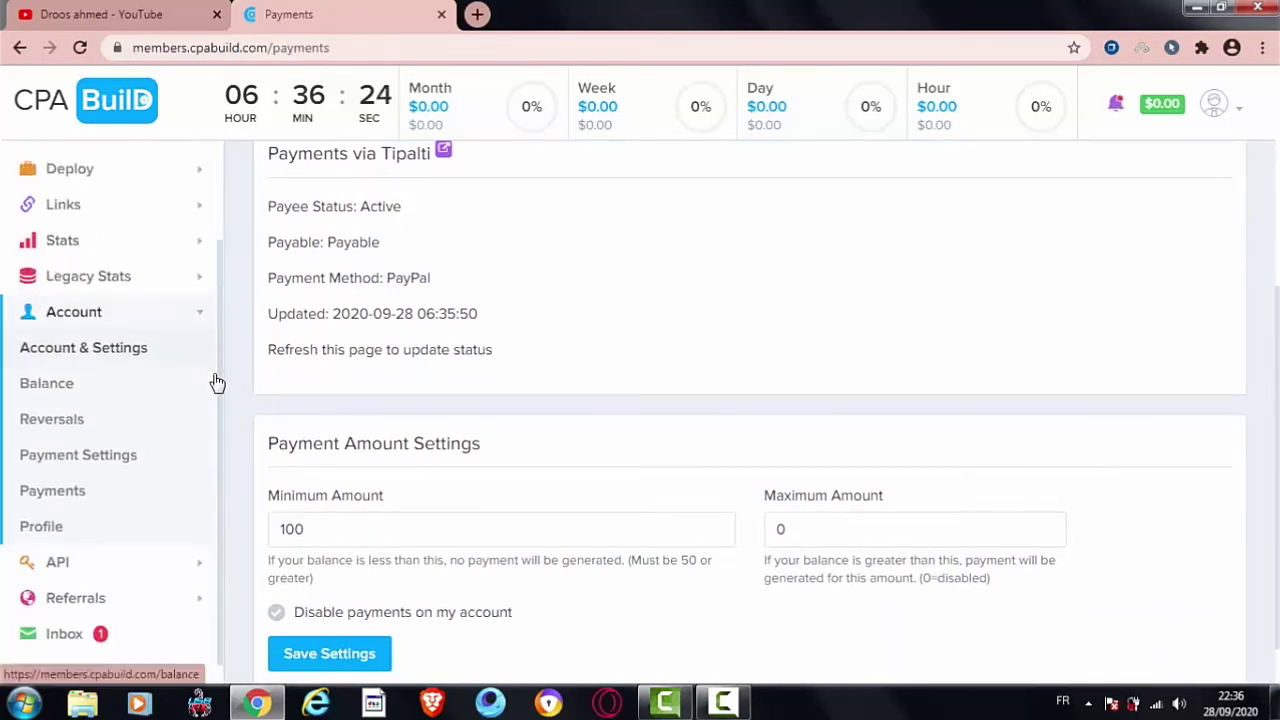
{"action": "left_click", "coordinate": [86, 489]}
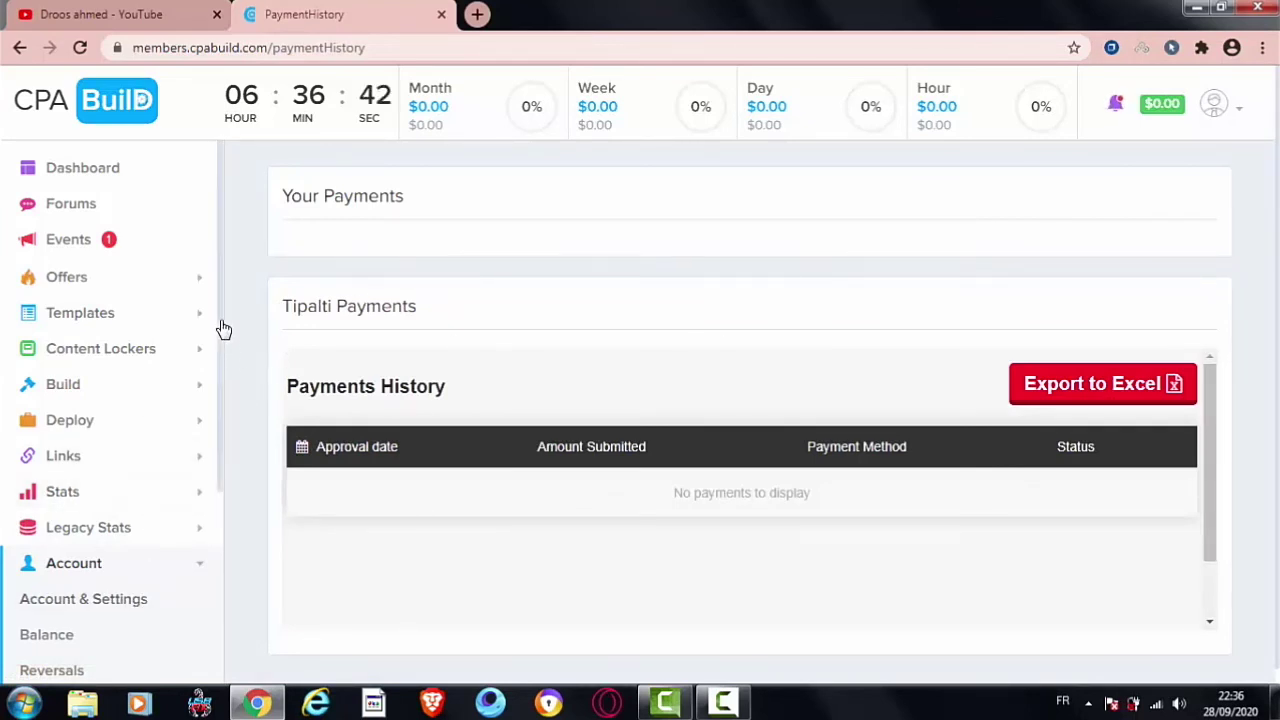
Step: Return to Payment Settings showing Tipalti fees, tax-form info and Payment Amount Settings
{"action": "scroll", "coordinate": [209, 514], "scroll_direction": "down", "scroll_amount": 3}
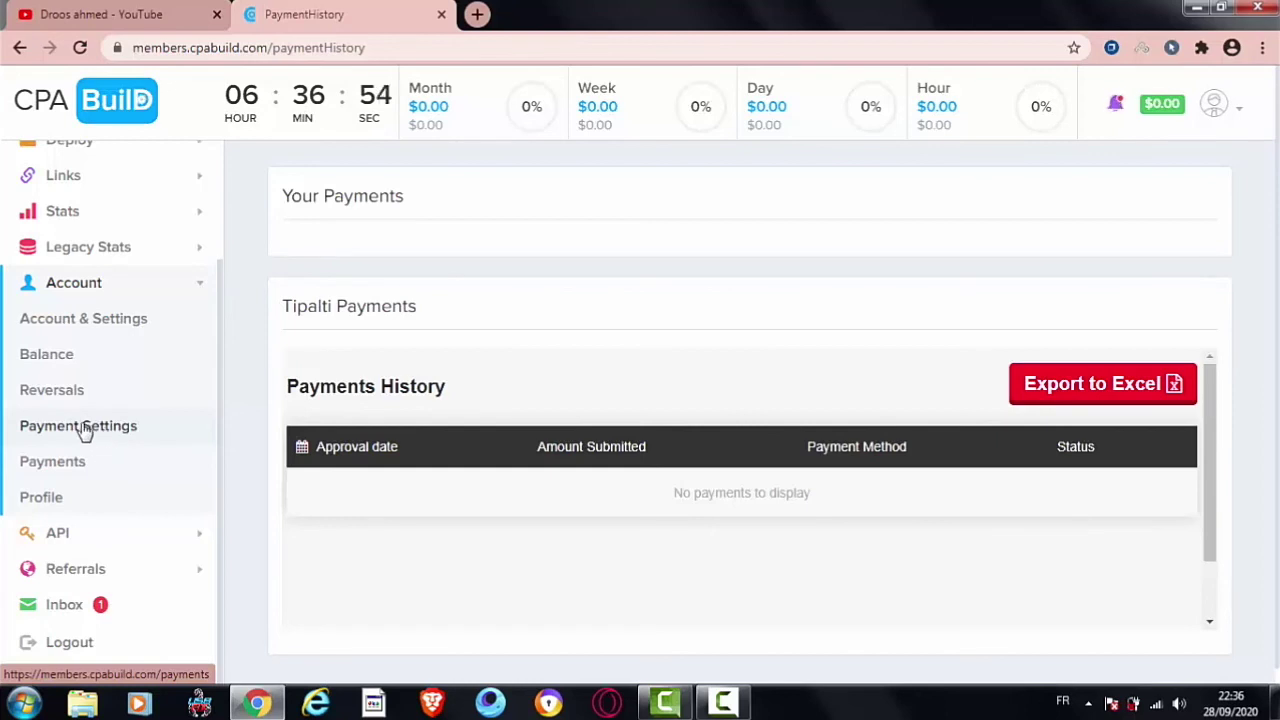
{"action": "left_click", "coordinate": [85, 428]}
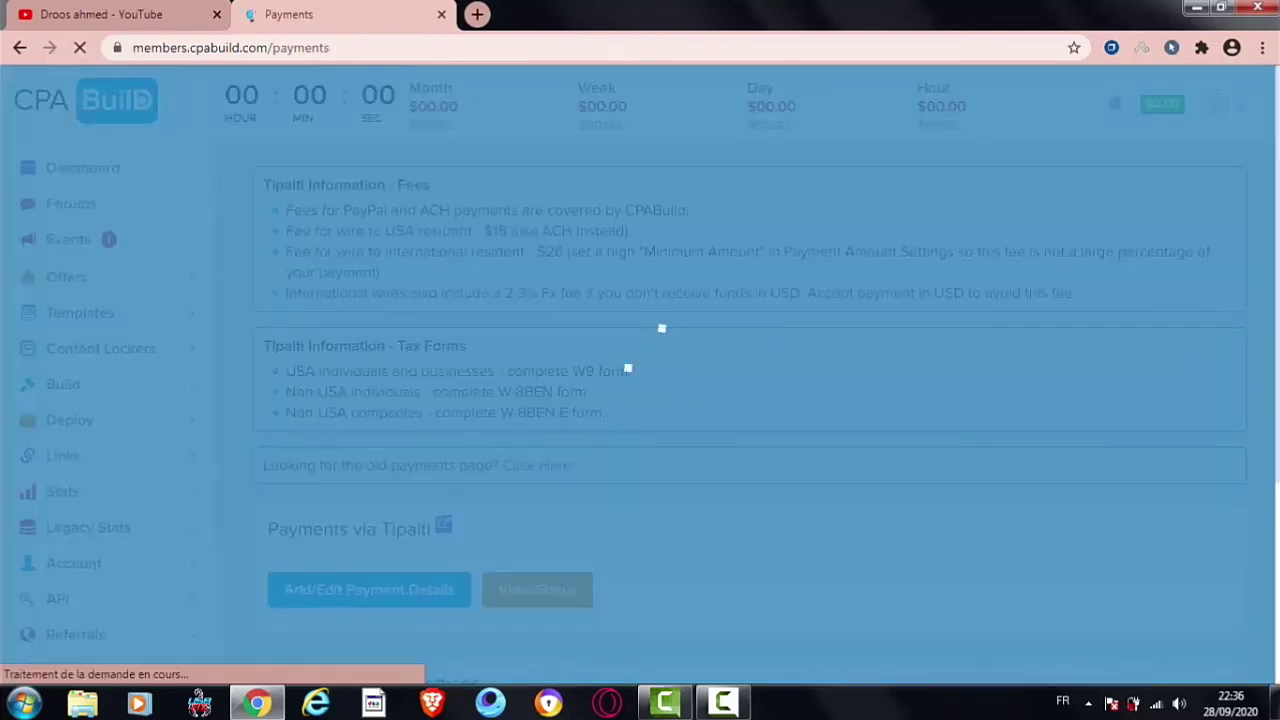
{"action": "scroll", "coordinate": [900, 320], "scroll_direction": "down", "scroll_amount": 1}
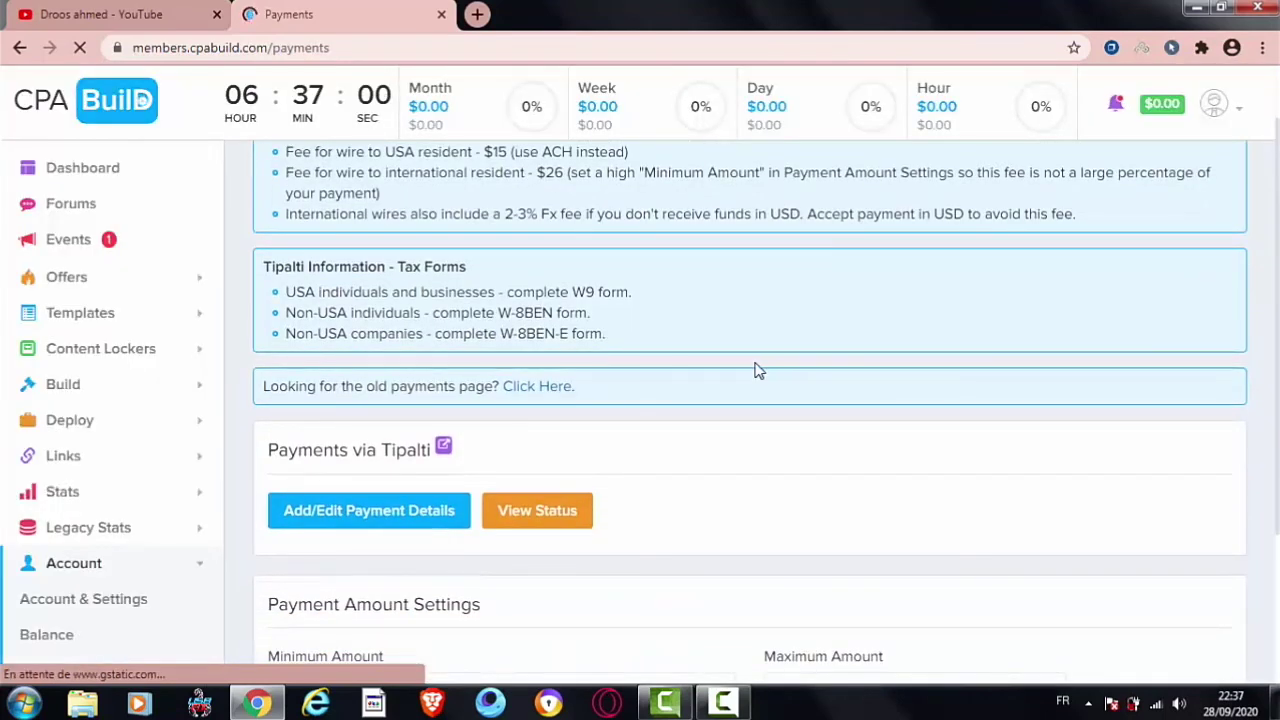
Step: Open the legacy Payments page with the payment method options
{"action": "left_click", "coordinate": [535, 395]}
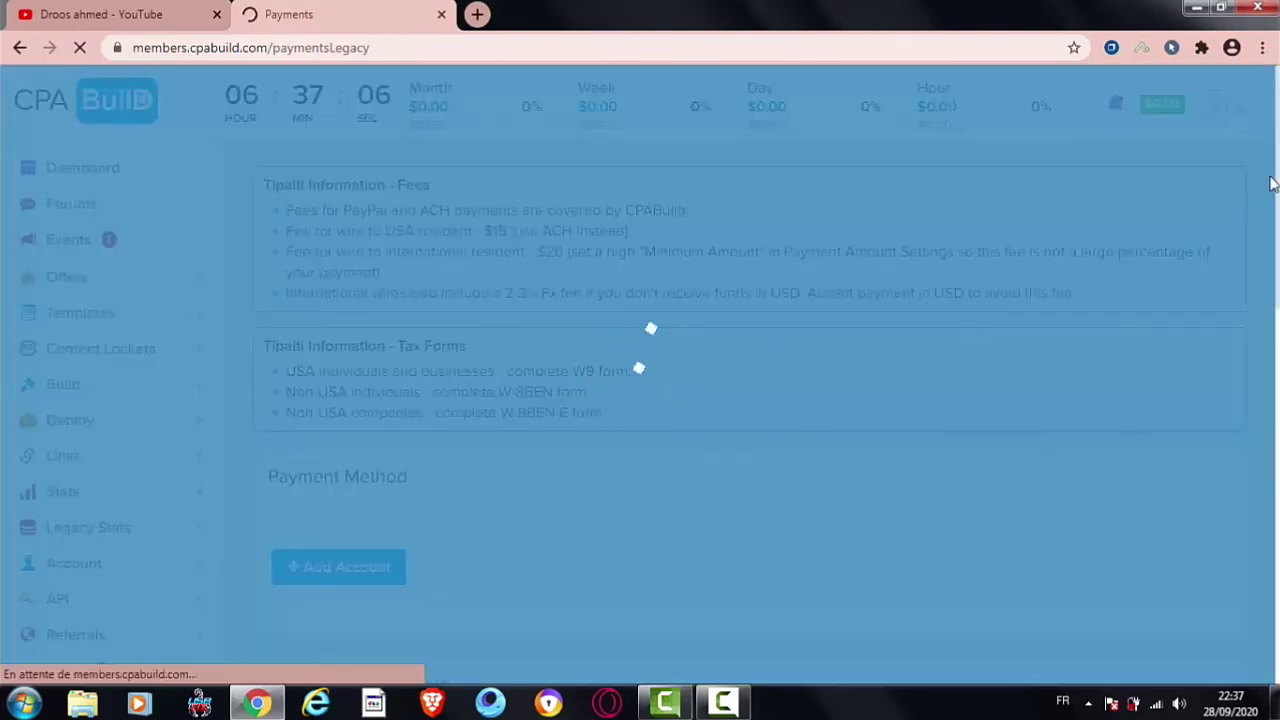
{"action": "scroll", "coordinate": [828, 286], "scroll_direction": "down", "scroll_amount": 3}
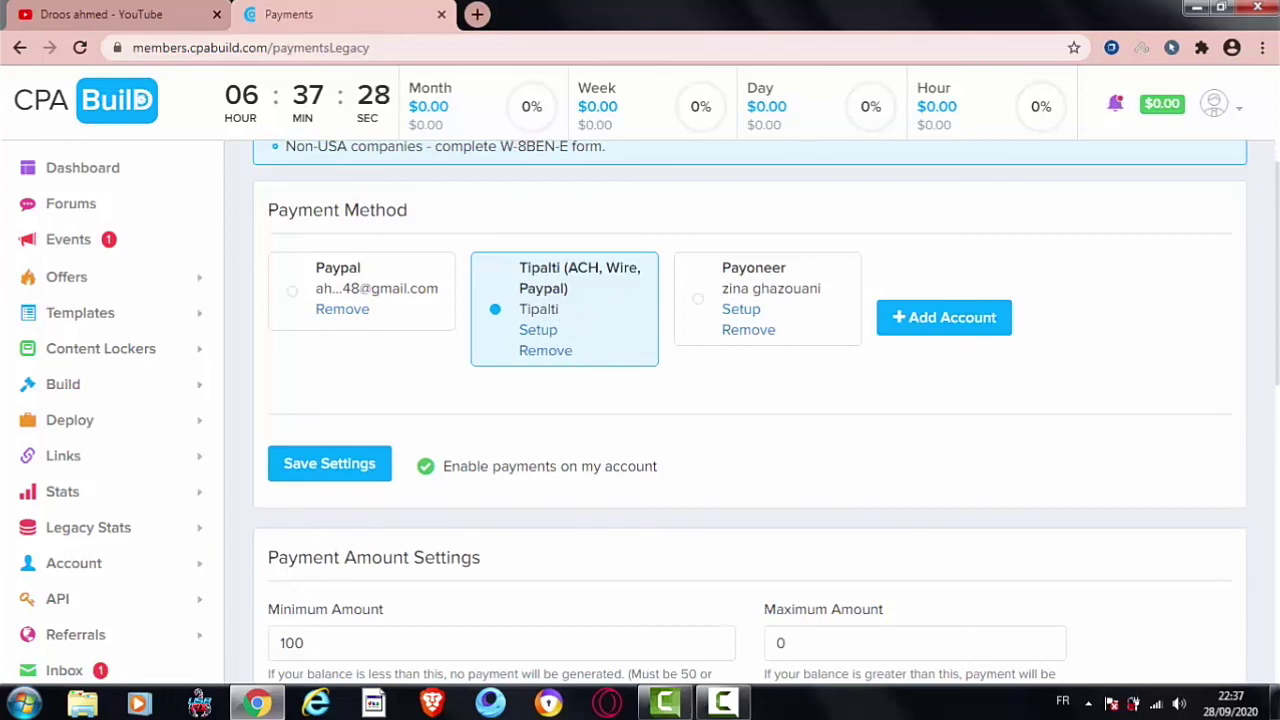
{"action": "scroll", "coordinate": [1240, 345], "scroll_direction": "down", "scroll_amount": 3}
{"action": "scroll", "coordinate": [1255, 301], "scroll_direction": "up", "scroll_amount": 2}
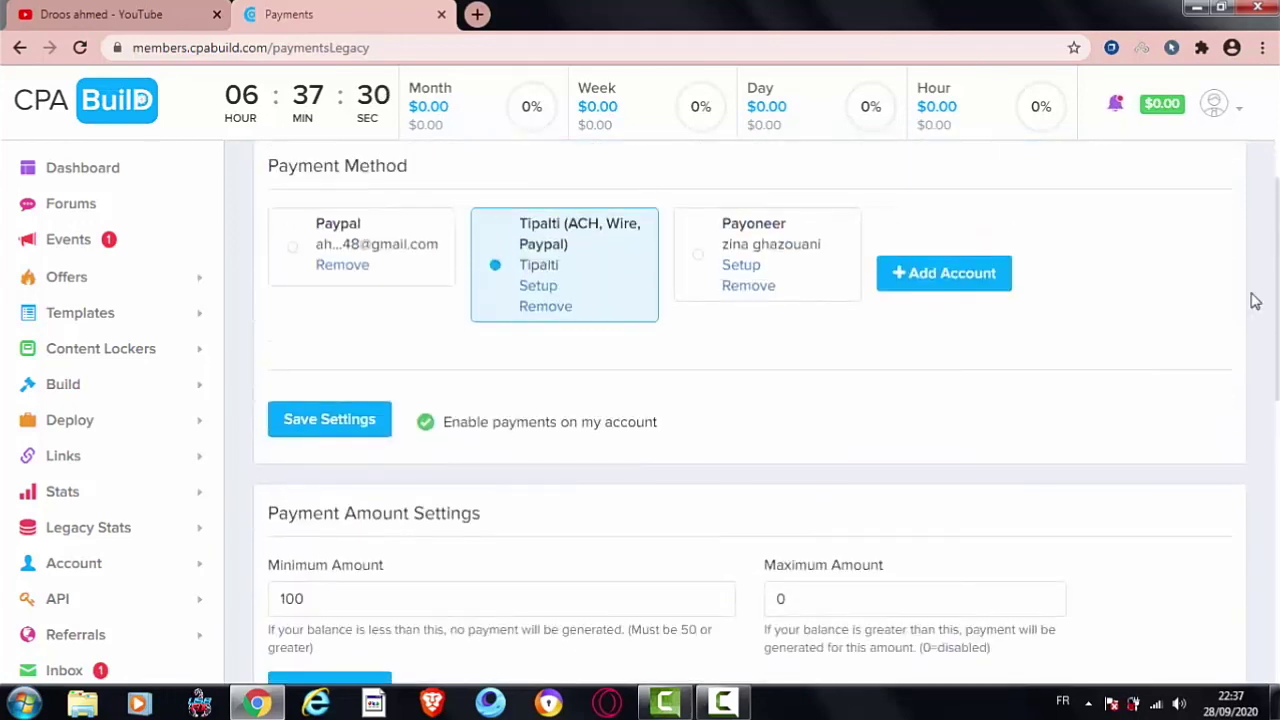
Step: Re-enable payments on the account and save Tipalti as the payment method
{"action": "left_click", "coordinate": [556, 424]}
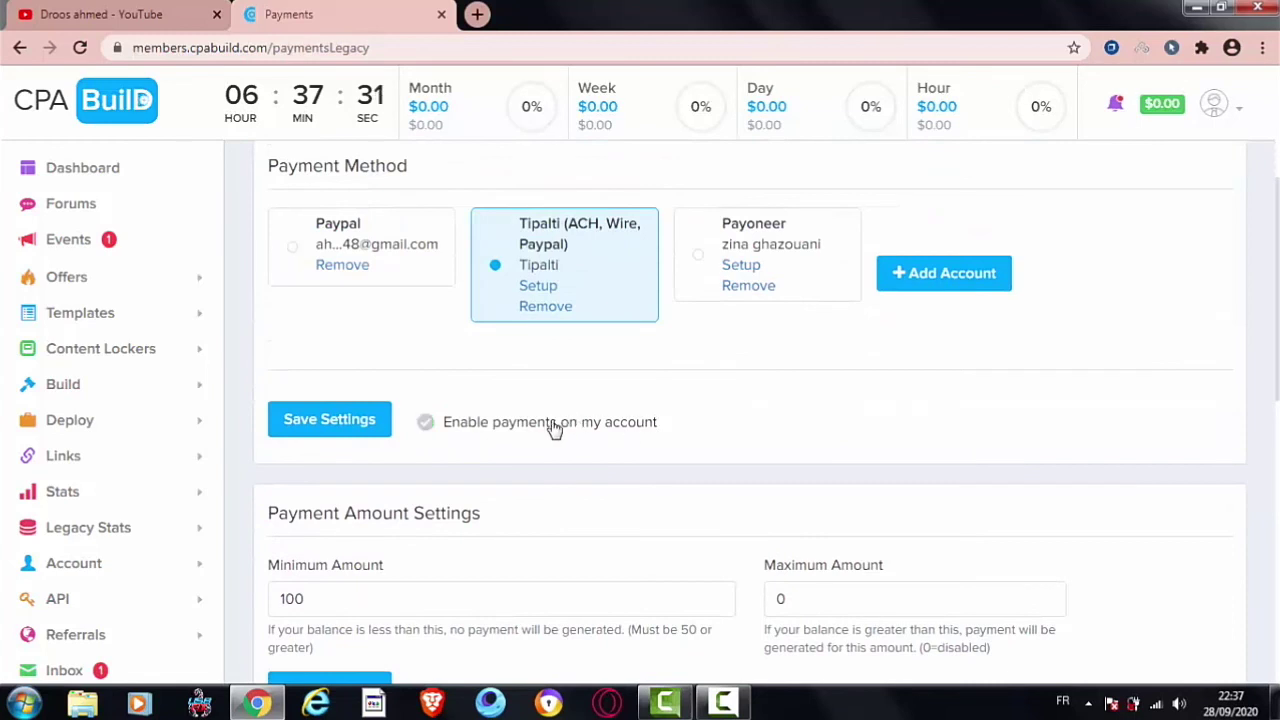
{"action": "left_click", "coordinate": [500, 424]}
{"action": "left_click", "coordinate": [390, 420]}
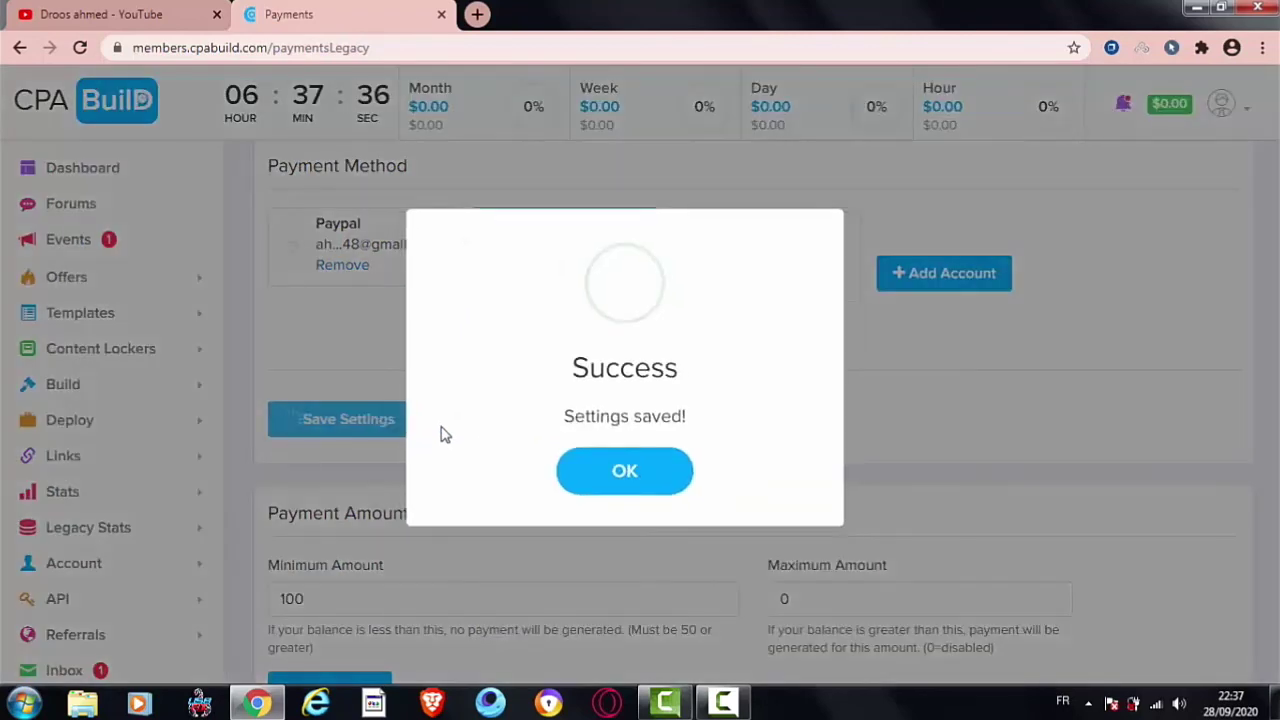
{"action": "left_click", "coordinate": [680, 477]}
{"action": "scroll", "coordinate": [1106, 401], "scroll_direction": "down", "scroll_amount": 3}
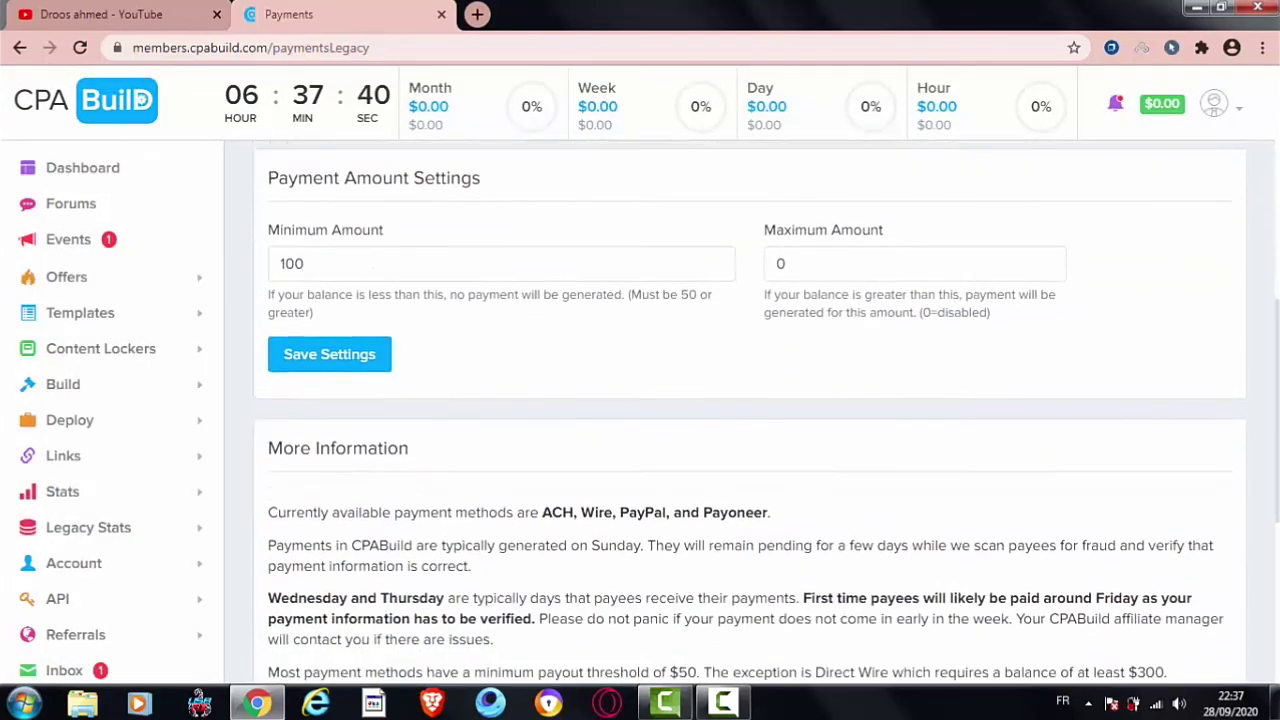
Step: Scroll the Payments page down to the Minimum Amount field
{"action": "scroll", "coordinate": [1277, 305], "scroll_direction": "up", "scroll_amount": 2}
{"action": "left_click_drag", "start_coordinate": [1277, 305], "coordinate": [1277, 340]}
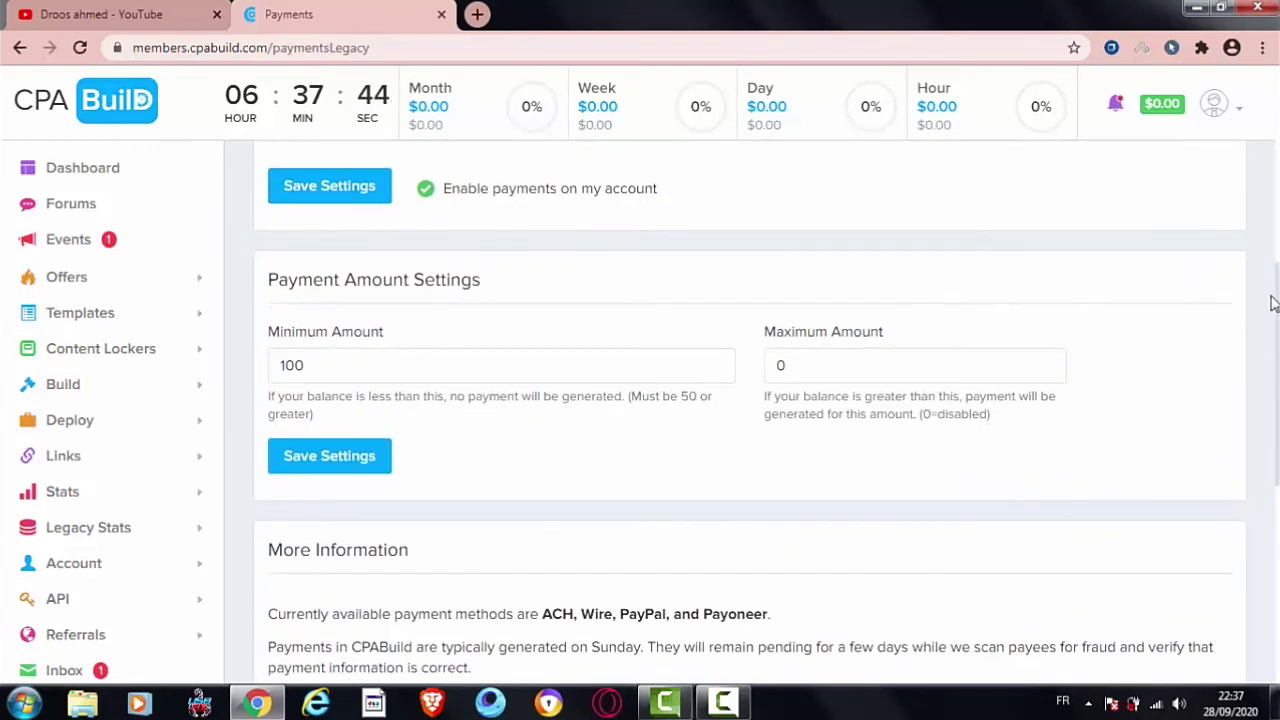
{"action": "mouse_move", "coordinate": [1277, 294]}
{"action": "left_mouse_down"}
{"action": "mouse_move", "coordinate": [1277, 309]}
{"action": "mouse_move", "coordinate": [1277, 278]}
{"action": "mouse_move", "coordinate": [1274, 297]}
{"action": "left_mouse_up"}
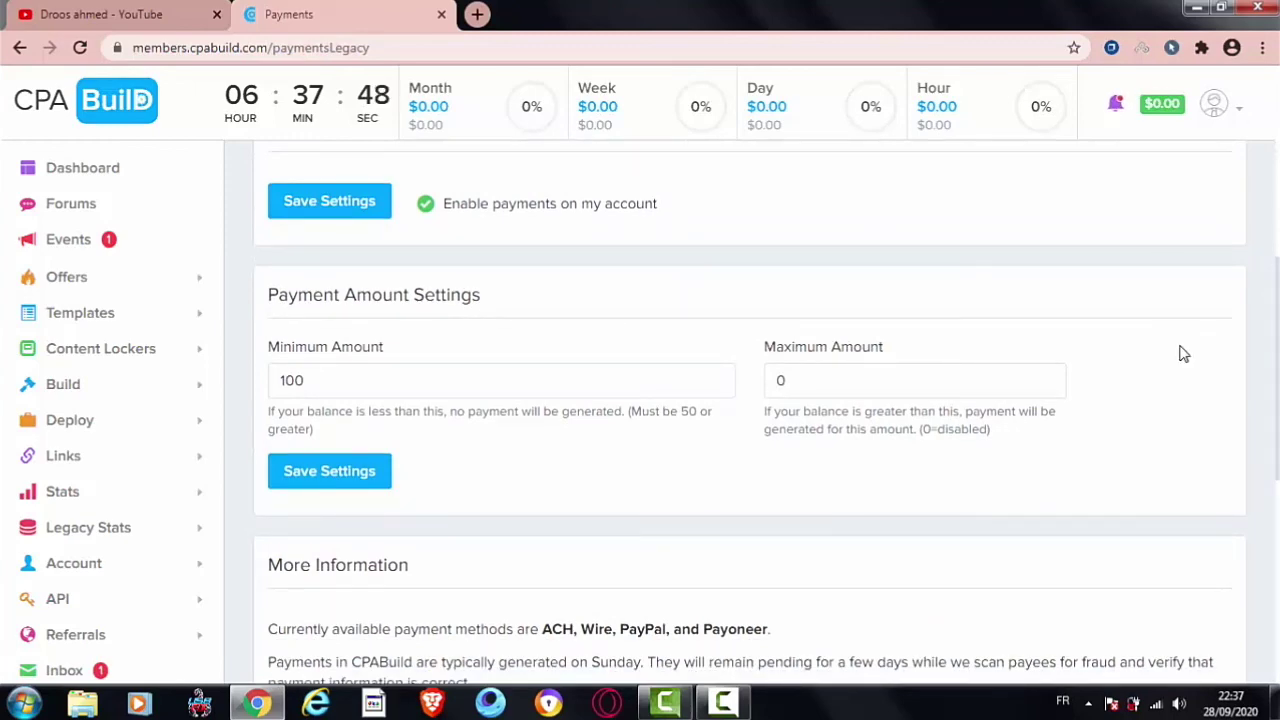
{"action": "scroll", "coordinate": [1257, 328], "scroll_direction": "up", "scroll_amount": 2}
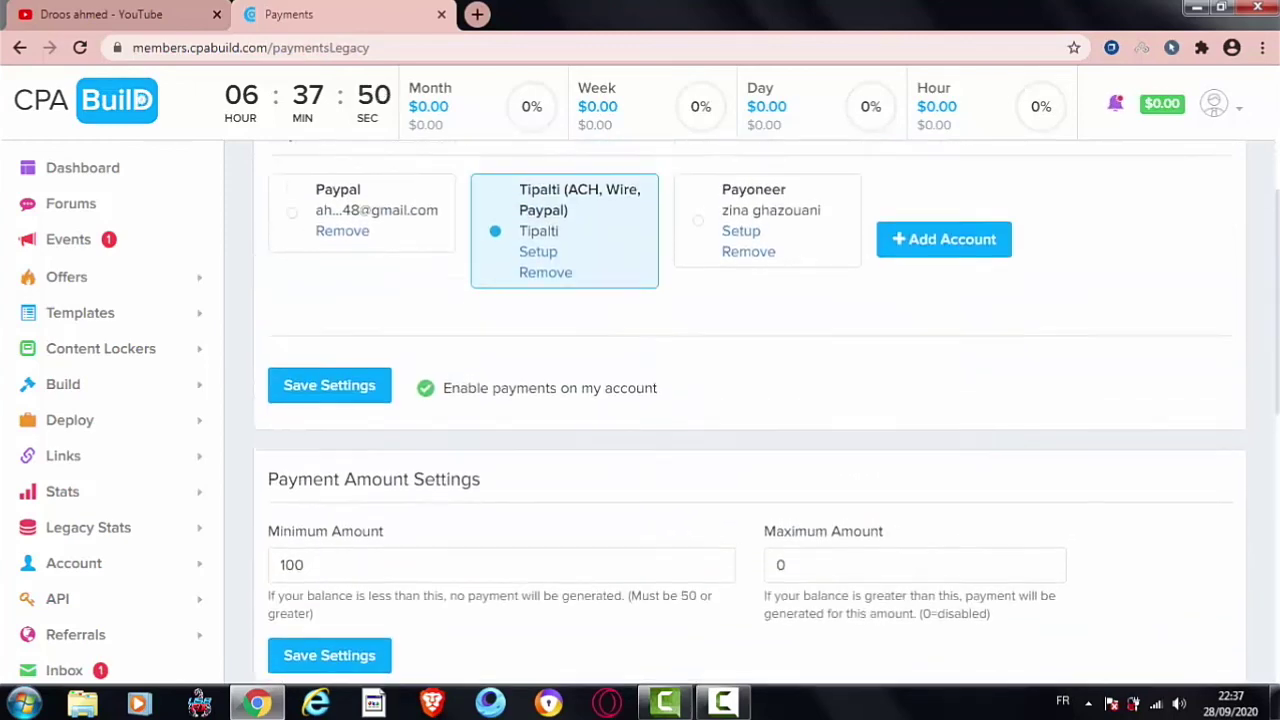
{"action": "scroll", "coordinate": [1257, 328], "scroll_direction": "down", "scroll_amount": 1}
{"action": "left_click_drag", "start_coordinate": [1276, 318], "coordinate": [1275, 247]}
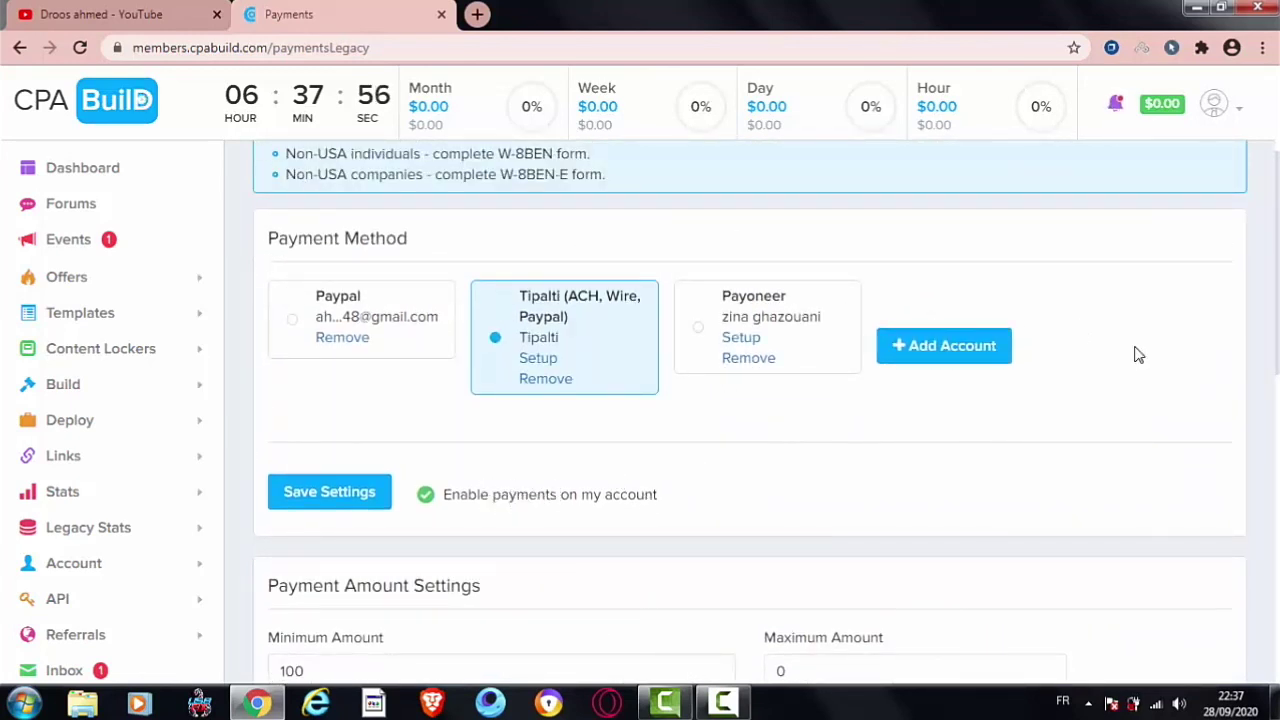
{"action": "scroll", "coordinate": [750, 400], "scroll_direction": "down", "scroll_amount": 1}
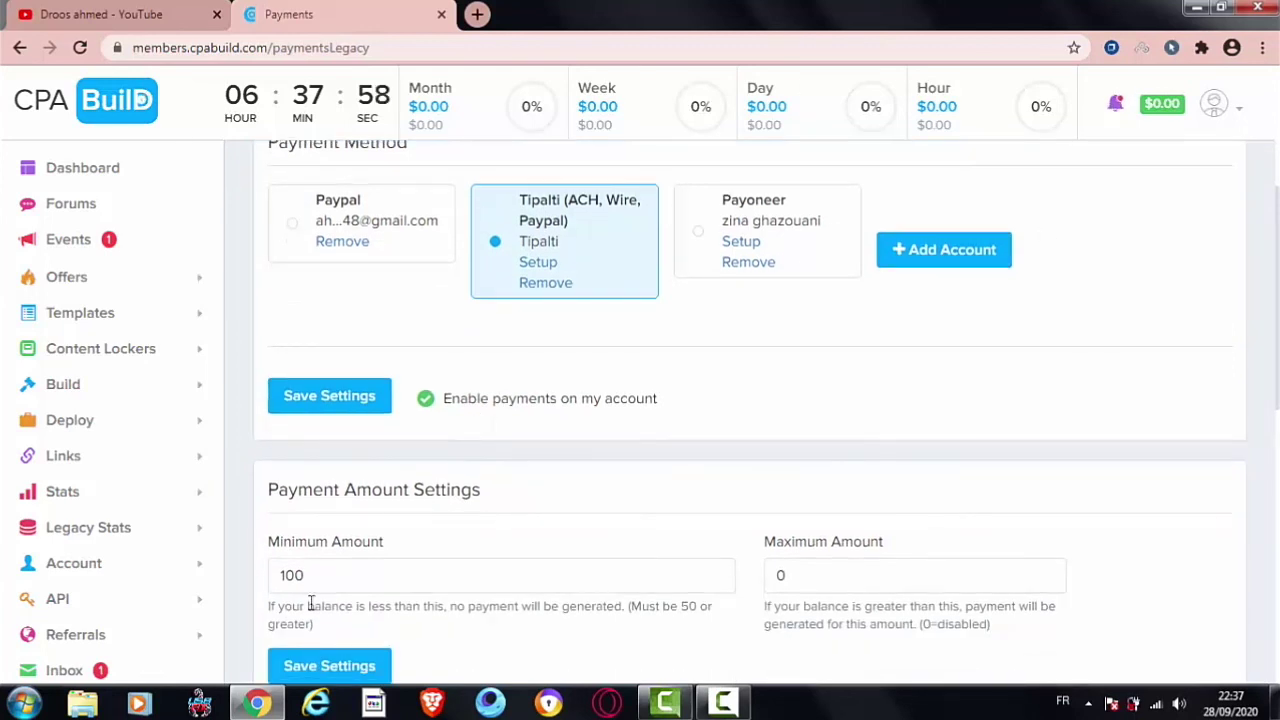
{"action": "left_click_drag", "start_coordinate": [390, 548], "coordinate": [273, 541]}
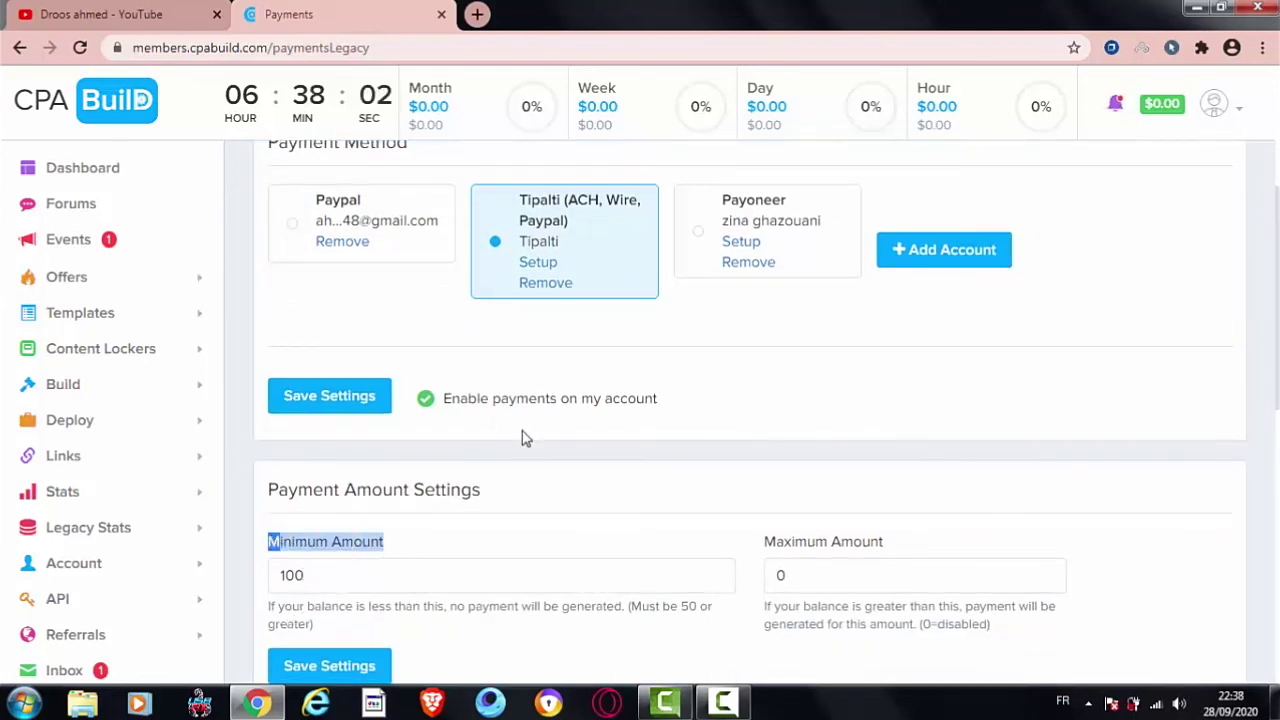
{"action": "scroll", "coordinate": [1034, 371], "scroll_direction": "down", "scroll_amount": 1}
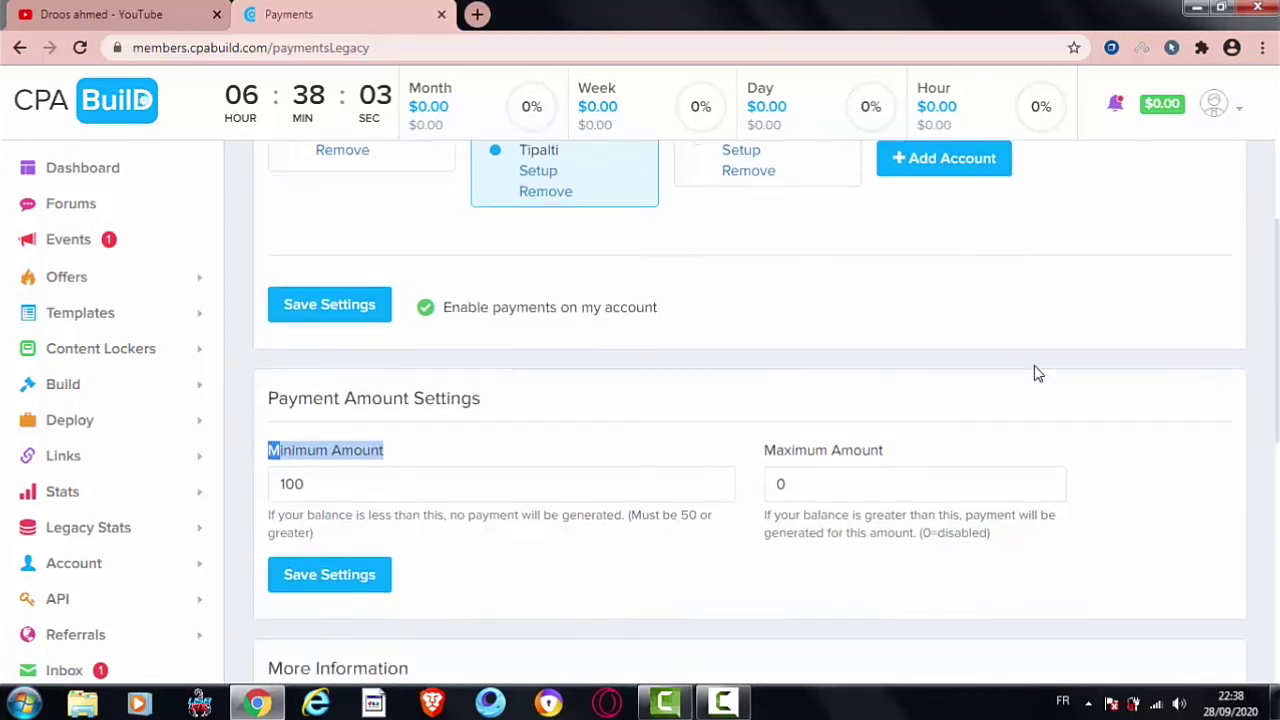
Step: Change the minimum payout amount from 100 to 50 and save it
{"action": "left_click", "coordinate": [538, 479]}
{"action": "key", "text": "BackSpace"}
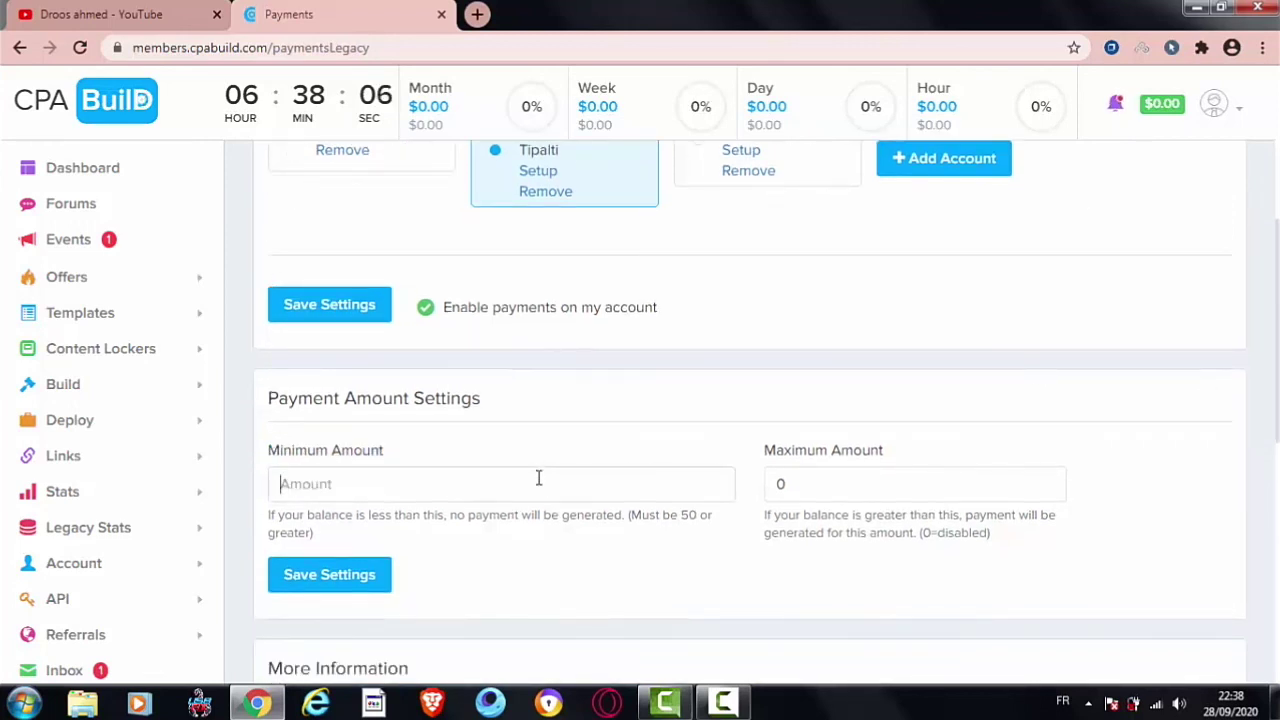
{"action": "type", "text": "50"}
{"action": "left_click", "coordinate": [367, 580]}
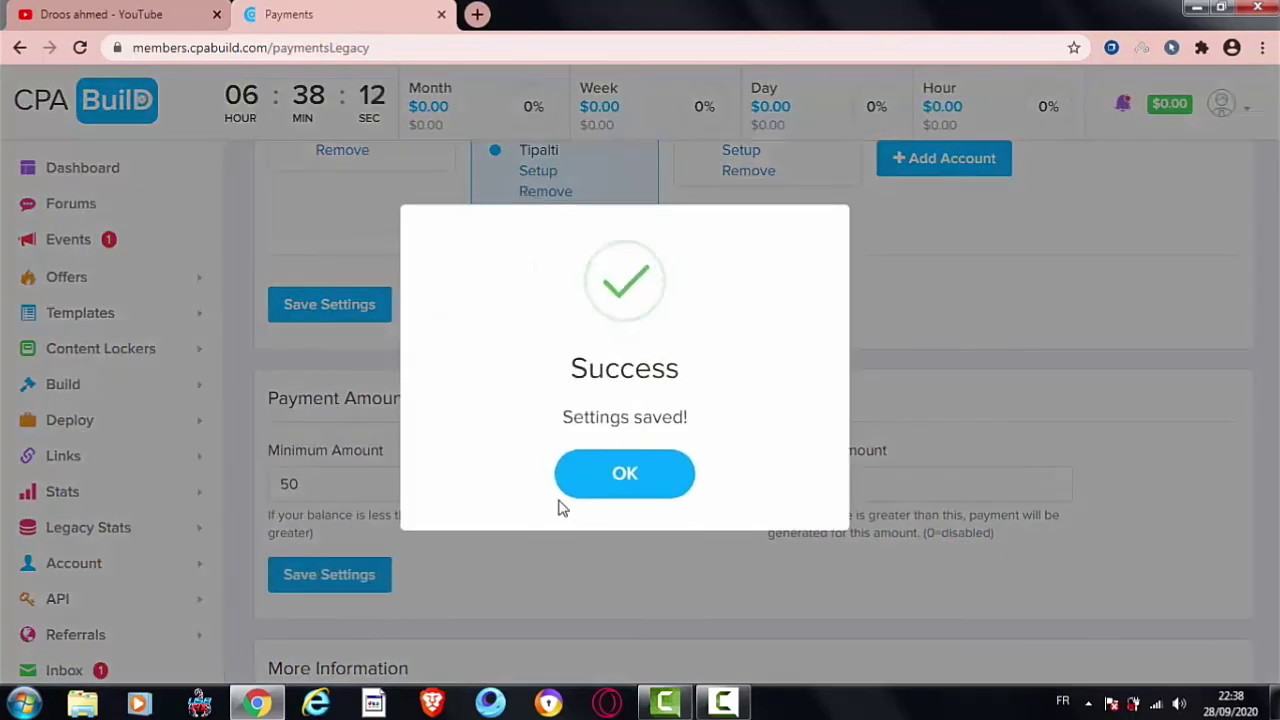
{"action": "left_click", "coordinate": [578, 487]}
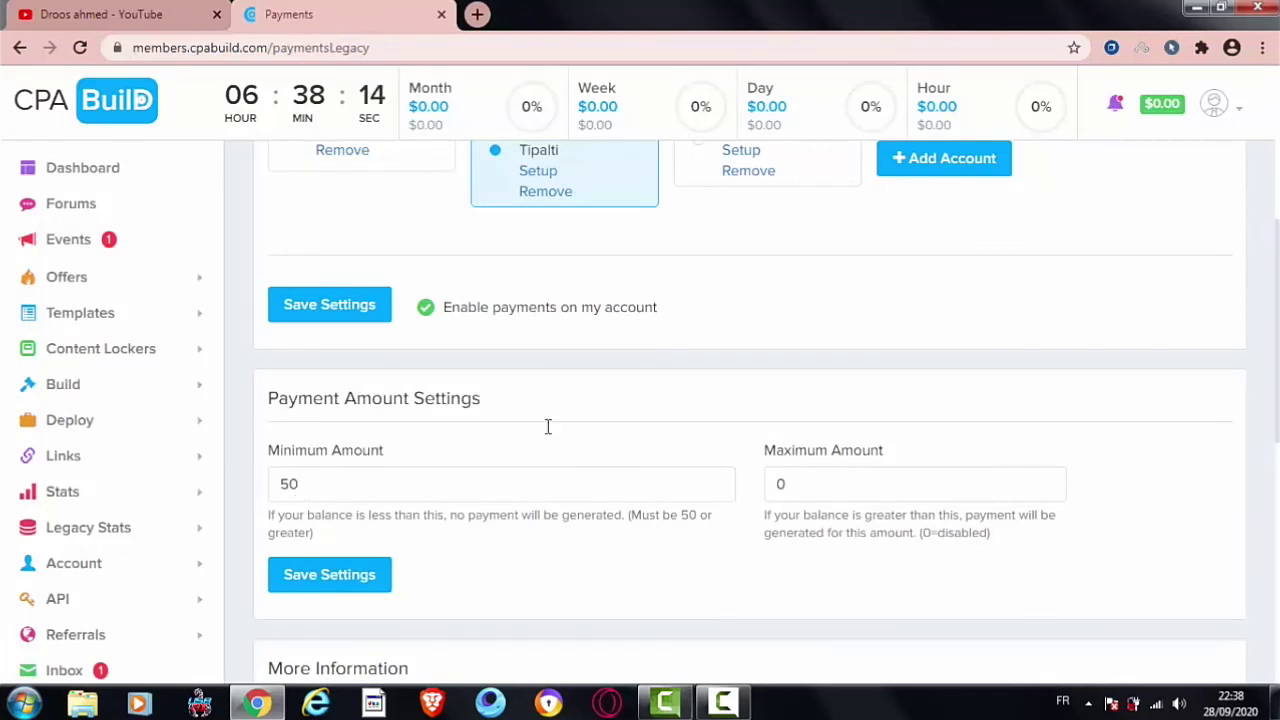
{"action": "scroll", "coordinate": [1272, 357], "scroll_direction": "up", "scroll_amount": 1}
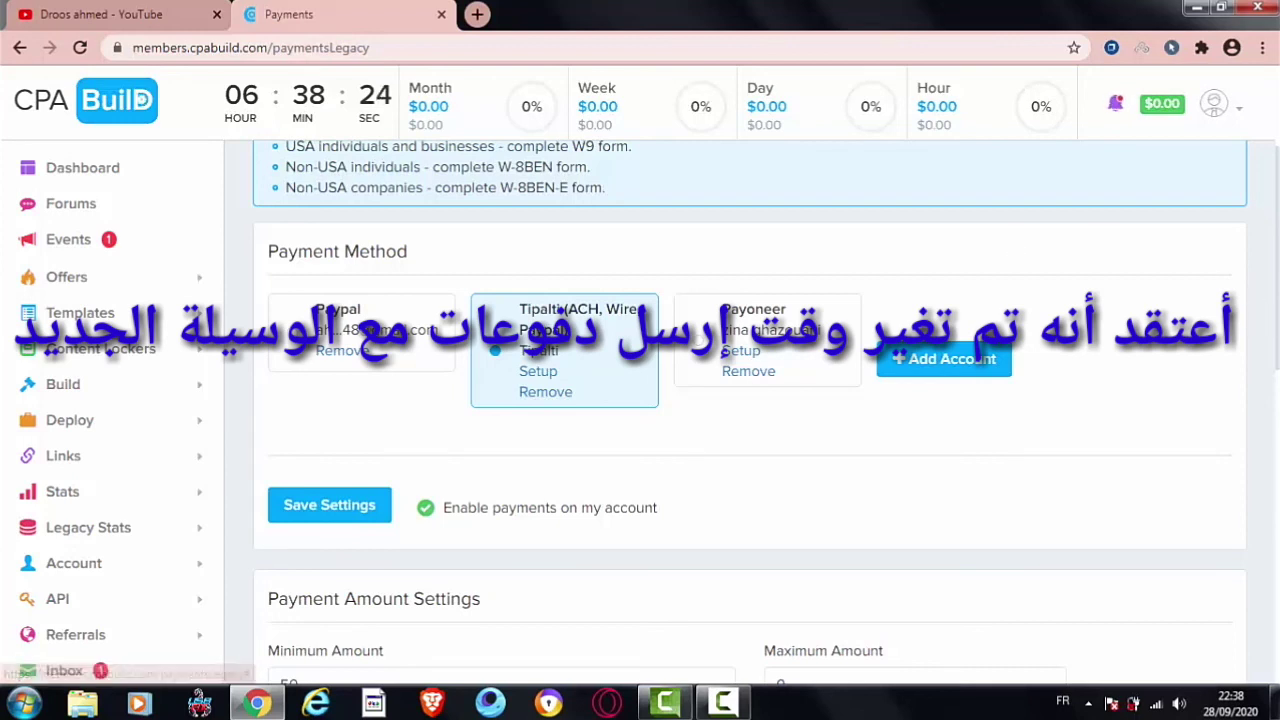
Step: Correct the Minimum Amount entry to 50 and save the payment amount settings again
{"action": "scroll", "coordinate": [1249, 318], "scroll_direction": "down", "scroll_amount": 1}
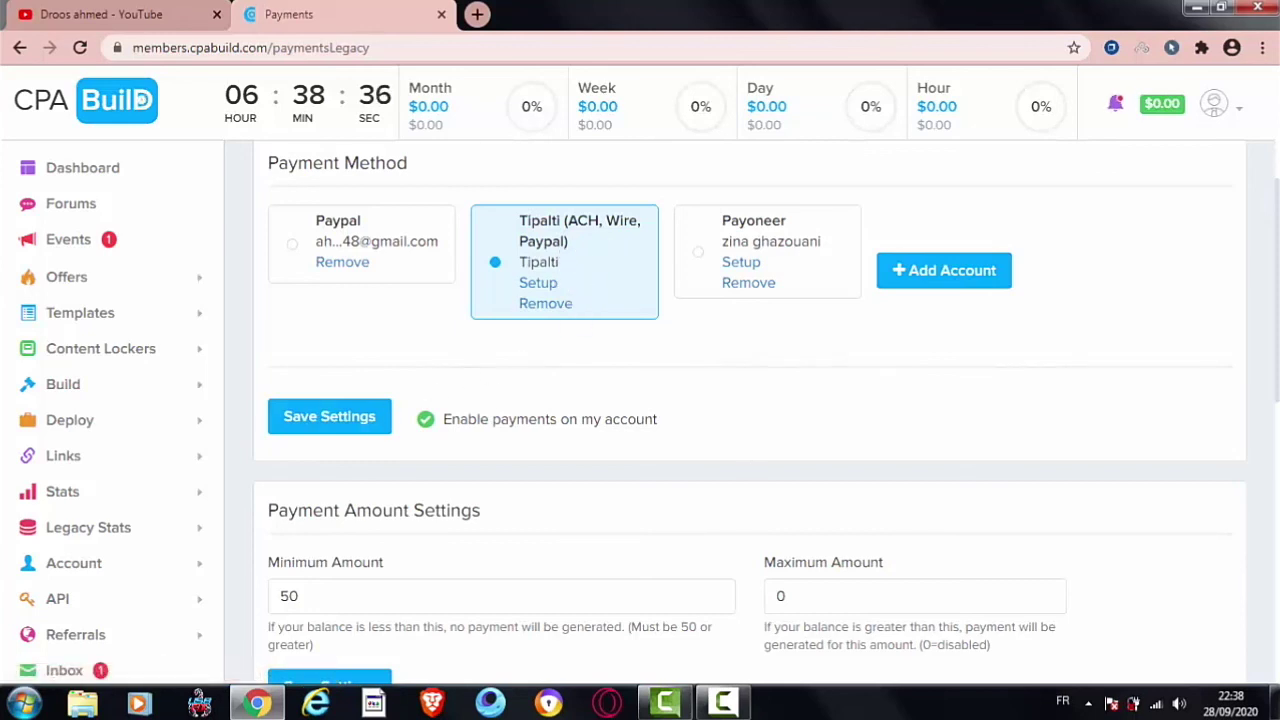
{"action": "scroll", "coordinate": [1098, 270], "scroll_direction": "down", "scroll_amount": 1}
{"action": "scroll", "coordinate": [663, 366], "scroll_direction": "down", "scroll_amount": 1}
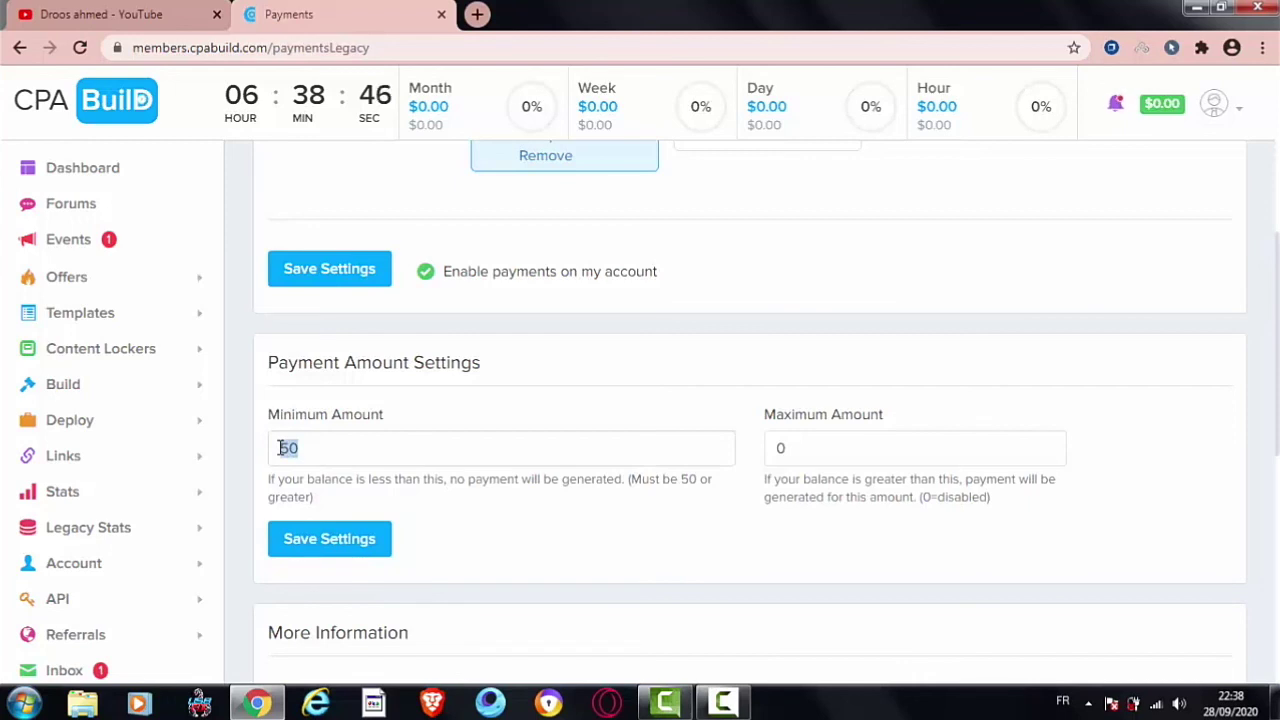
{"action": "type", "text": "1000"}
{"action": "key", "text": "BackSpace"}
{"action": "key", "text": "BackSpace"}
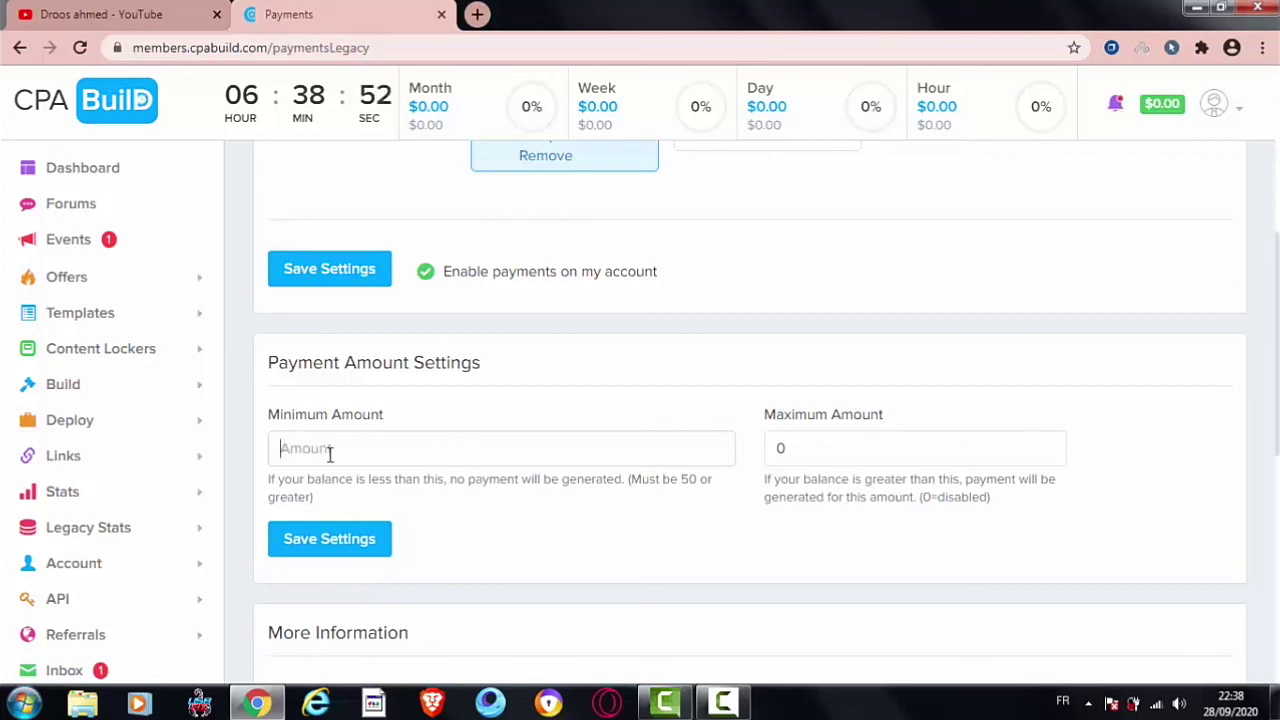
{"action": "type", "text": "1"}
{"action": "key", "text": "BackSpace"}
{"action": "key", "text": "BackSpace"}
{"action": "type", "text": "2"}
{"action": "key", "text": "BackSpace"}
{"action": "type", "text": "50"}
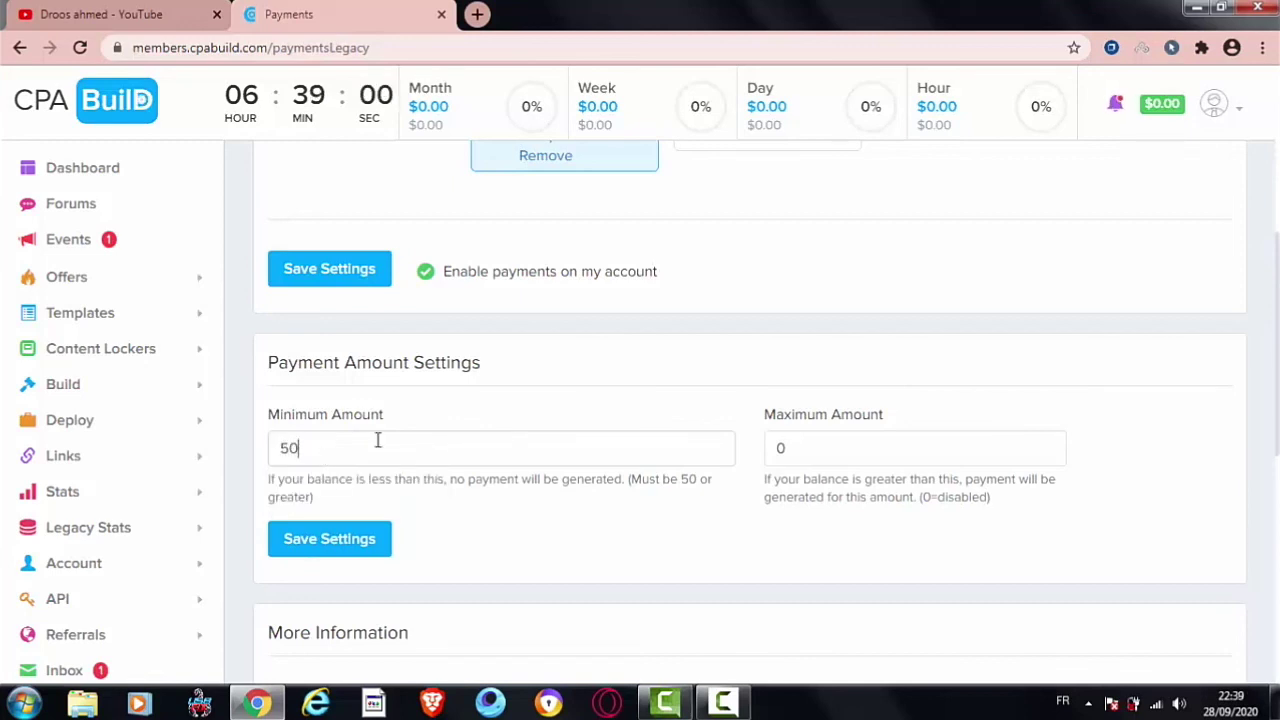
{"action": "left_click", "coordinate": [334, 543]}
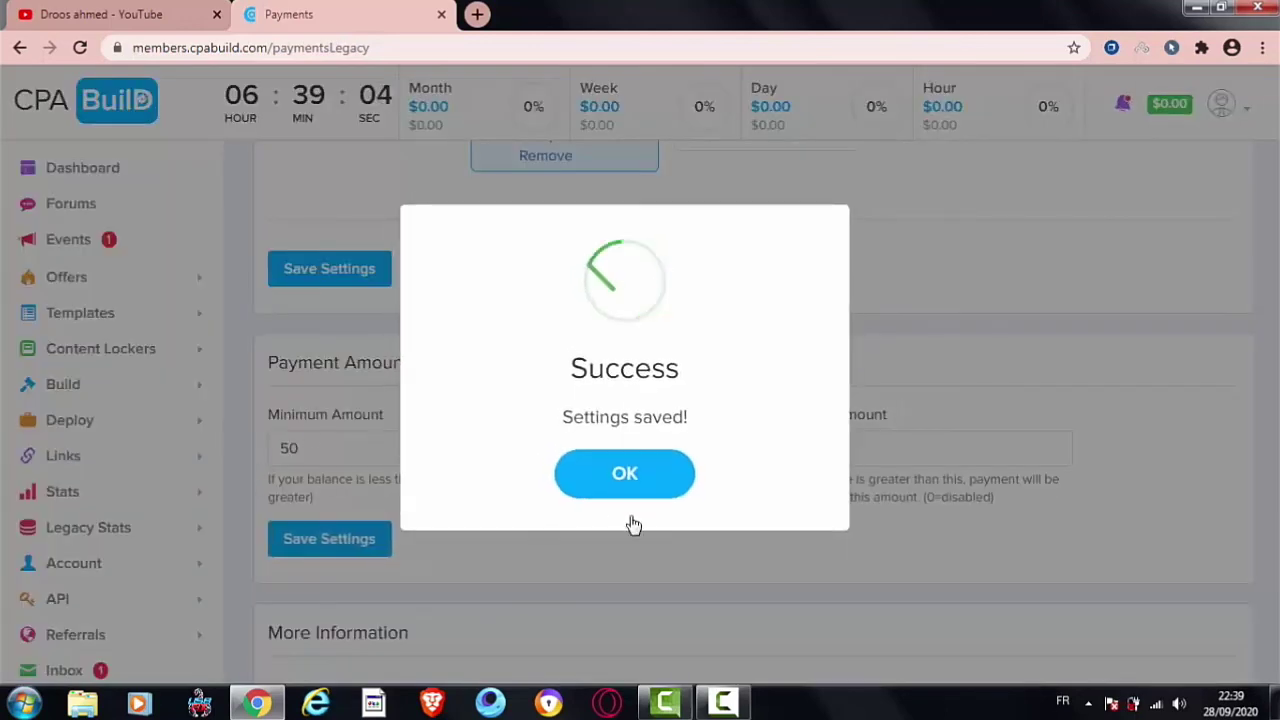
{"action": "left_click", "coordinate": [655, 487]}
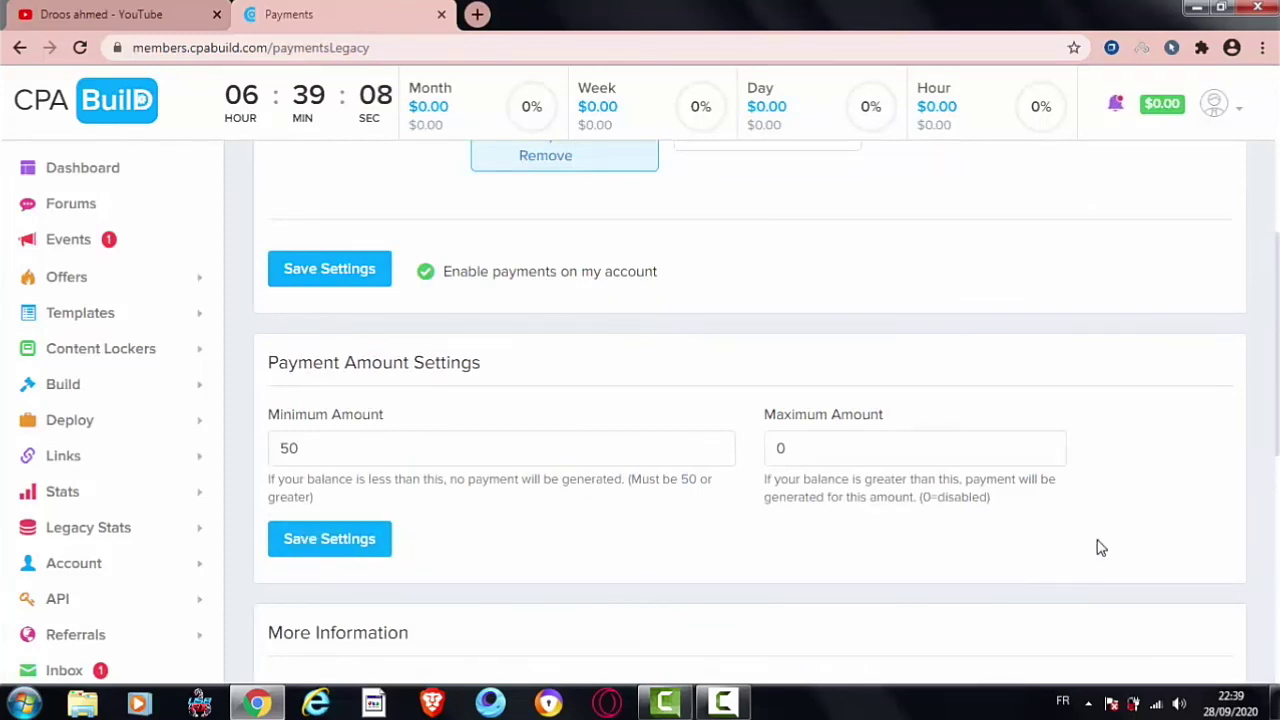
{"action": "scroll", "coordinate": [1175, 202], "scroll_direction": "up", "scroll_amount": 5}
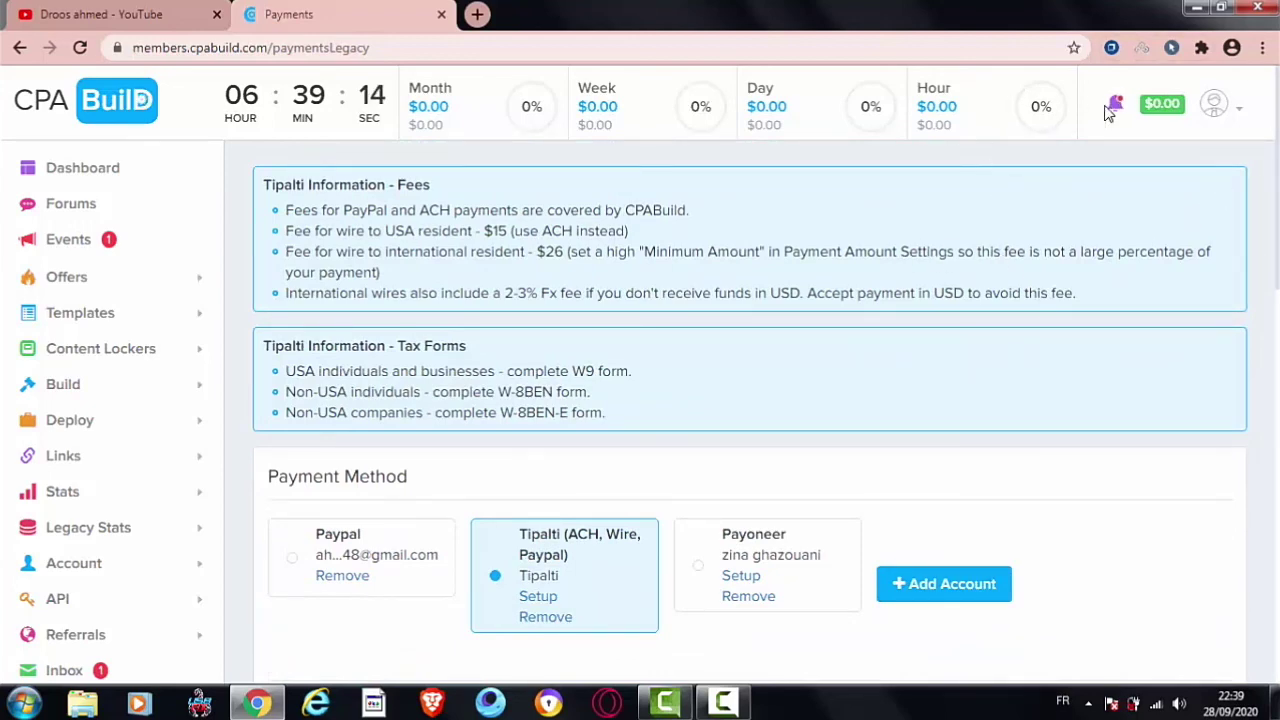
Step: Switch to the YouTube tab showing the channel home page
{"action": "left_click", "coordinate": [174, 8]}
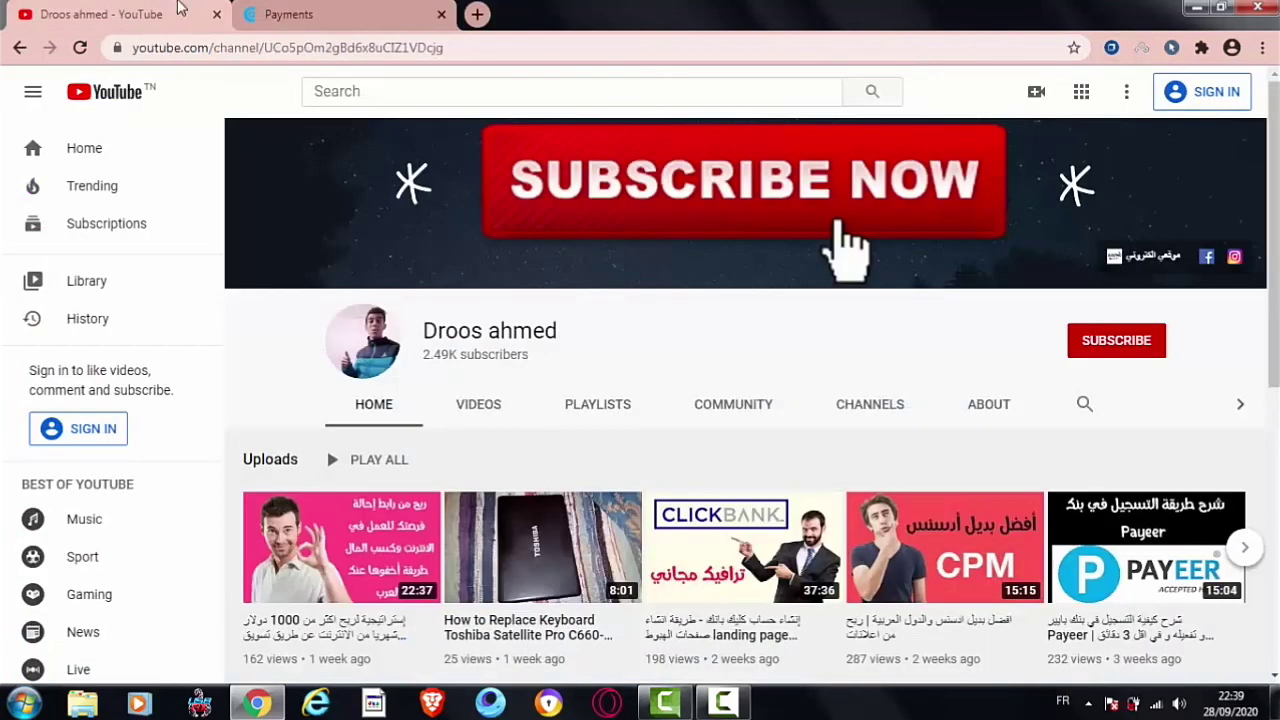
{"action": "left_click", "coordinate": [722, 704]}
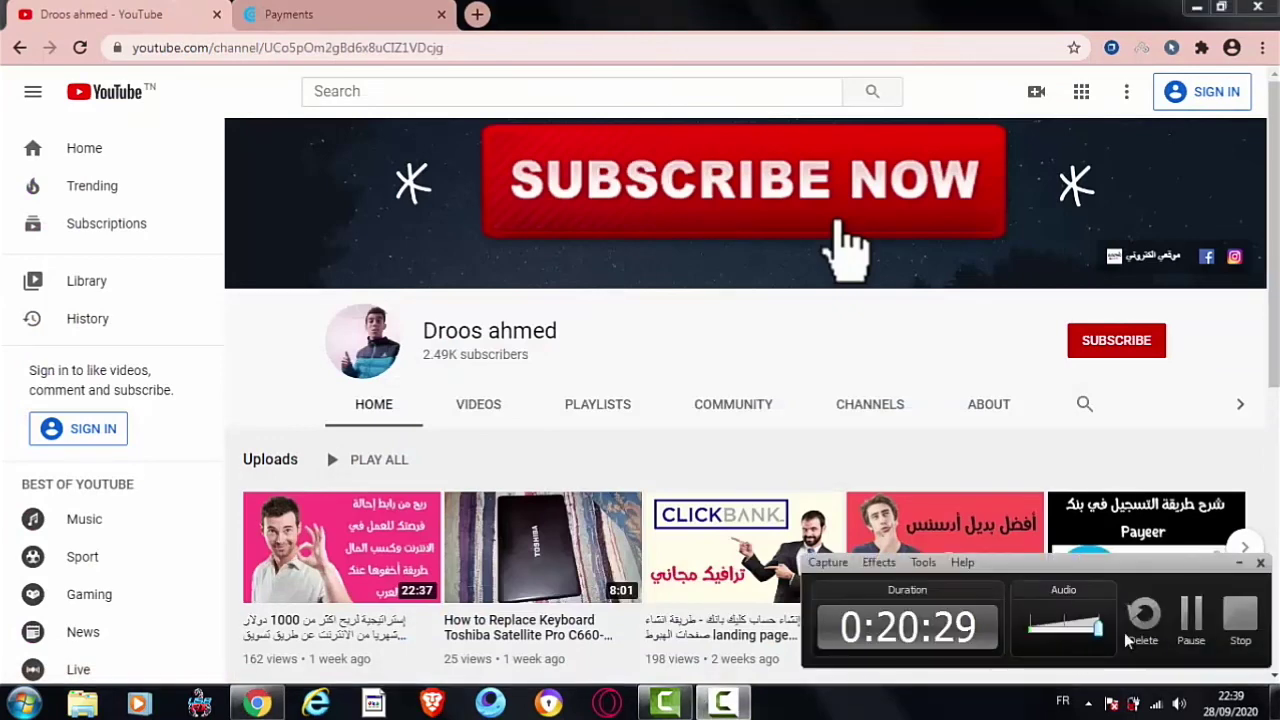